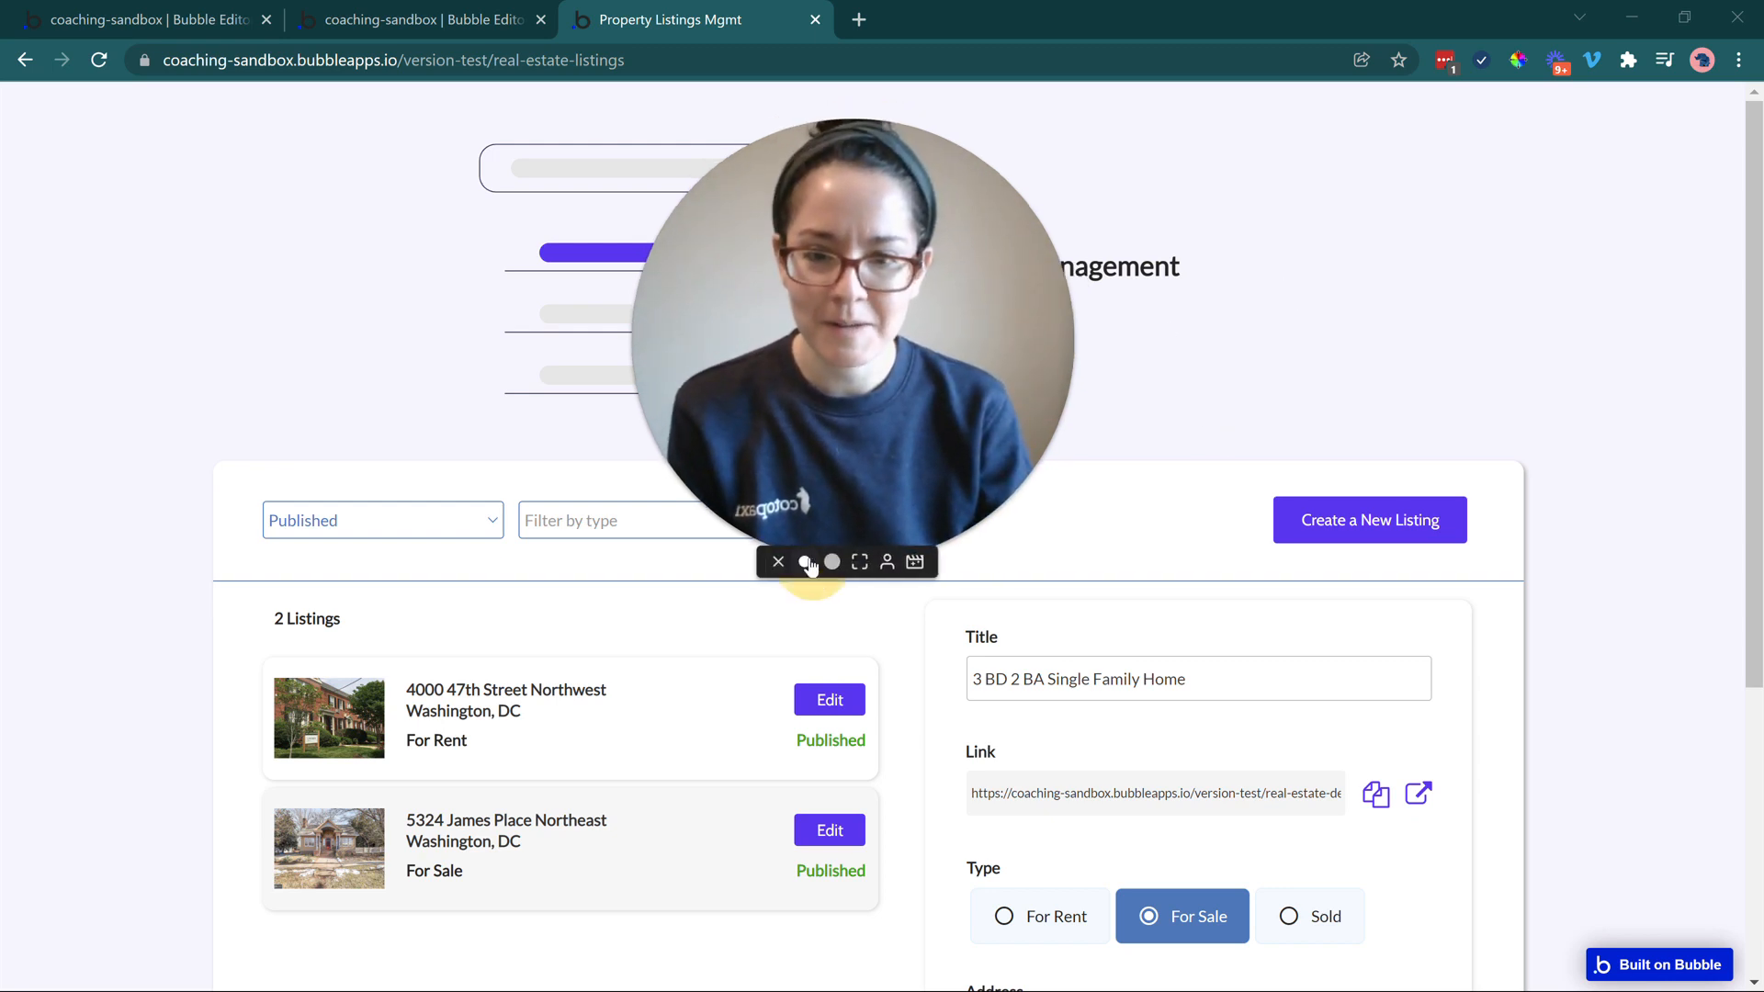
click(812, 563)
drag(755, 441, 149, 801)
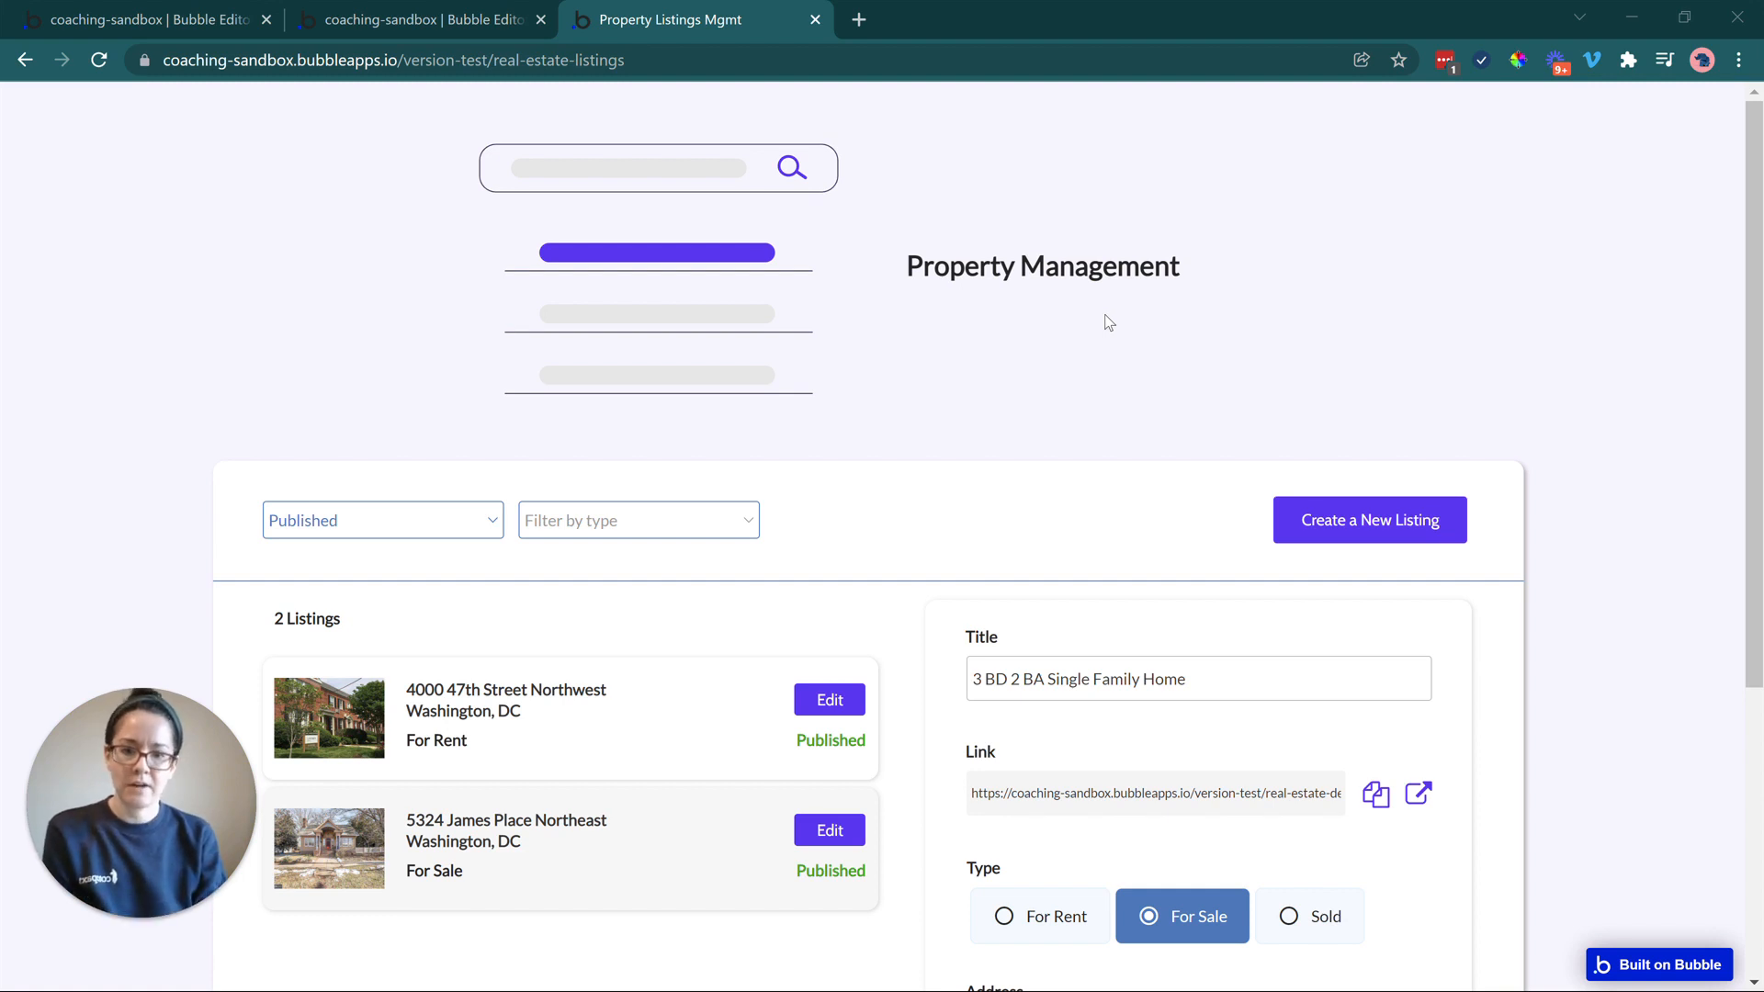
Clear the status filter to list properties of every status and set it back to Published
scroll(1108, 322, down, 1)
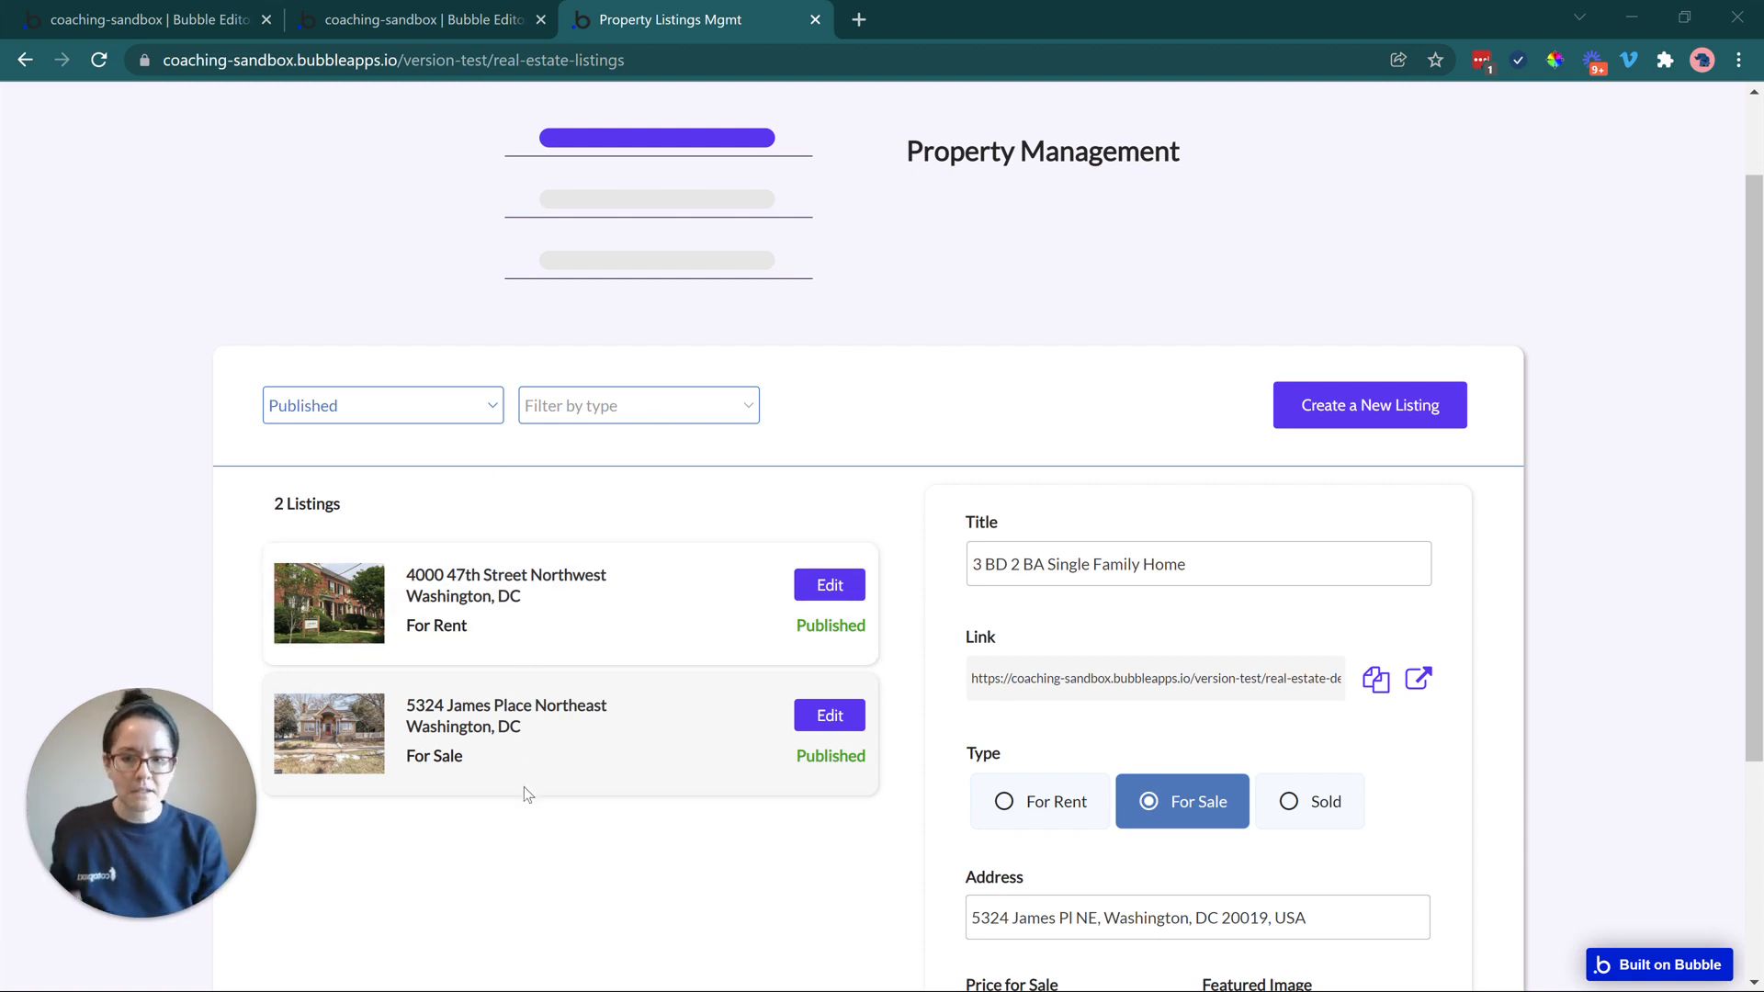
click(444, 405)
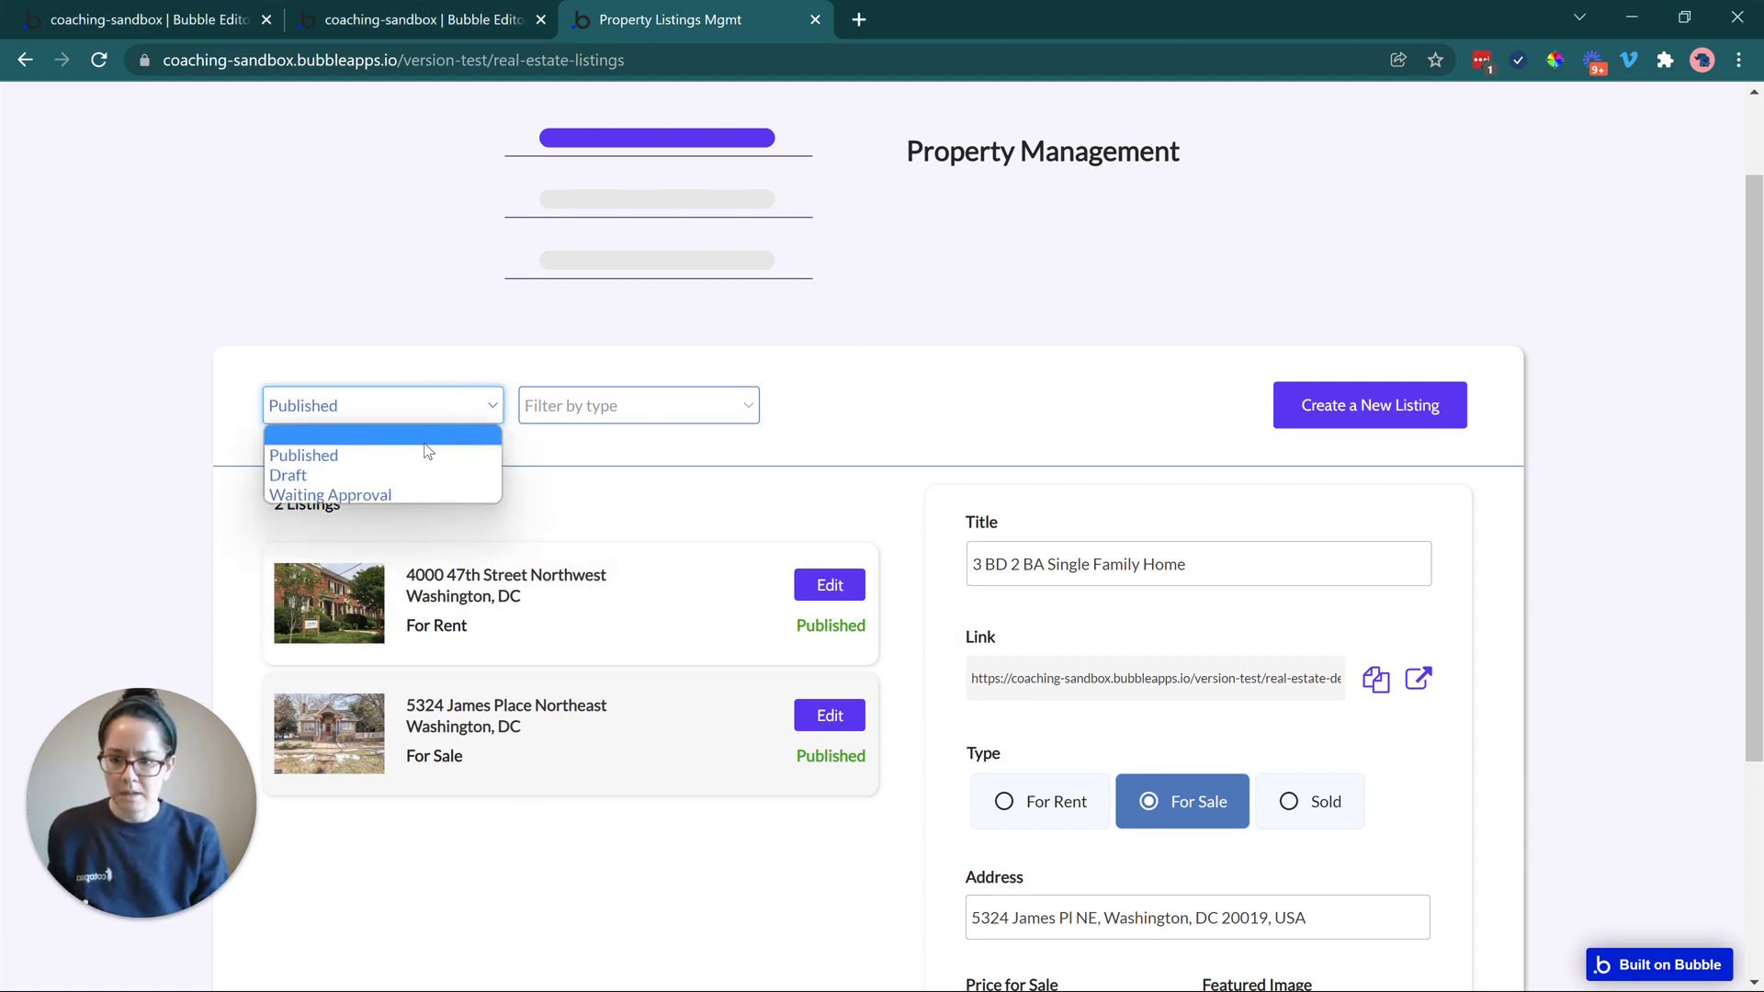
click(423, 439)
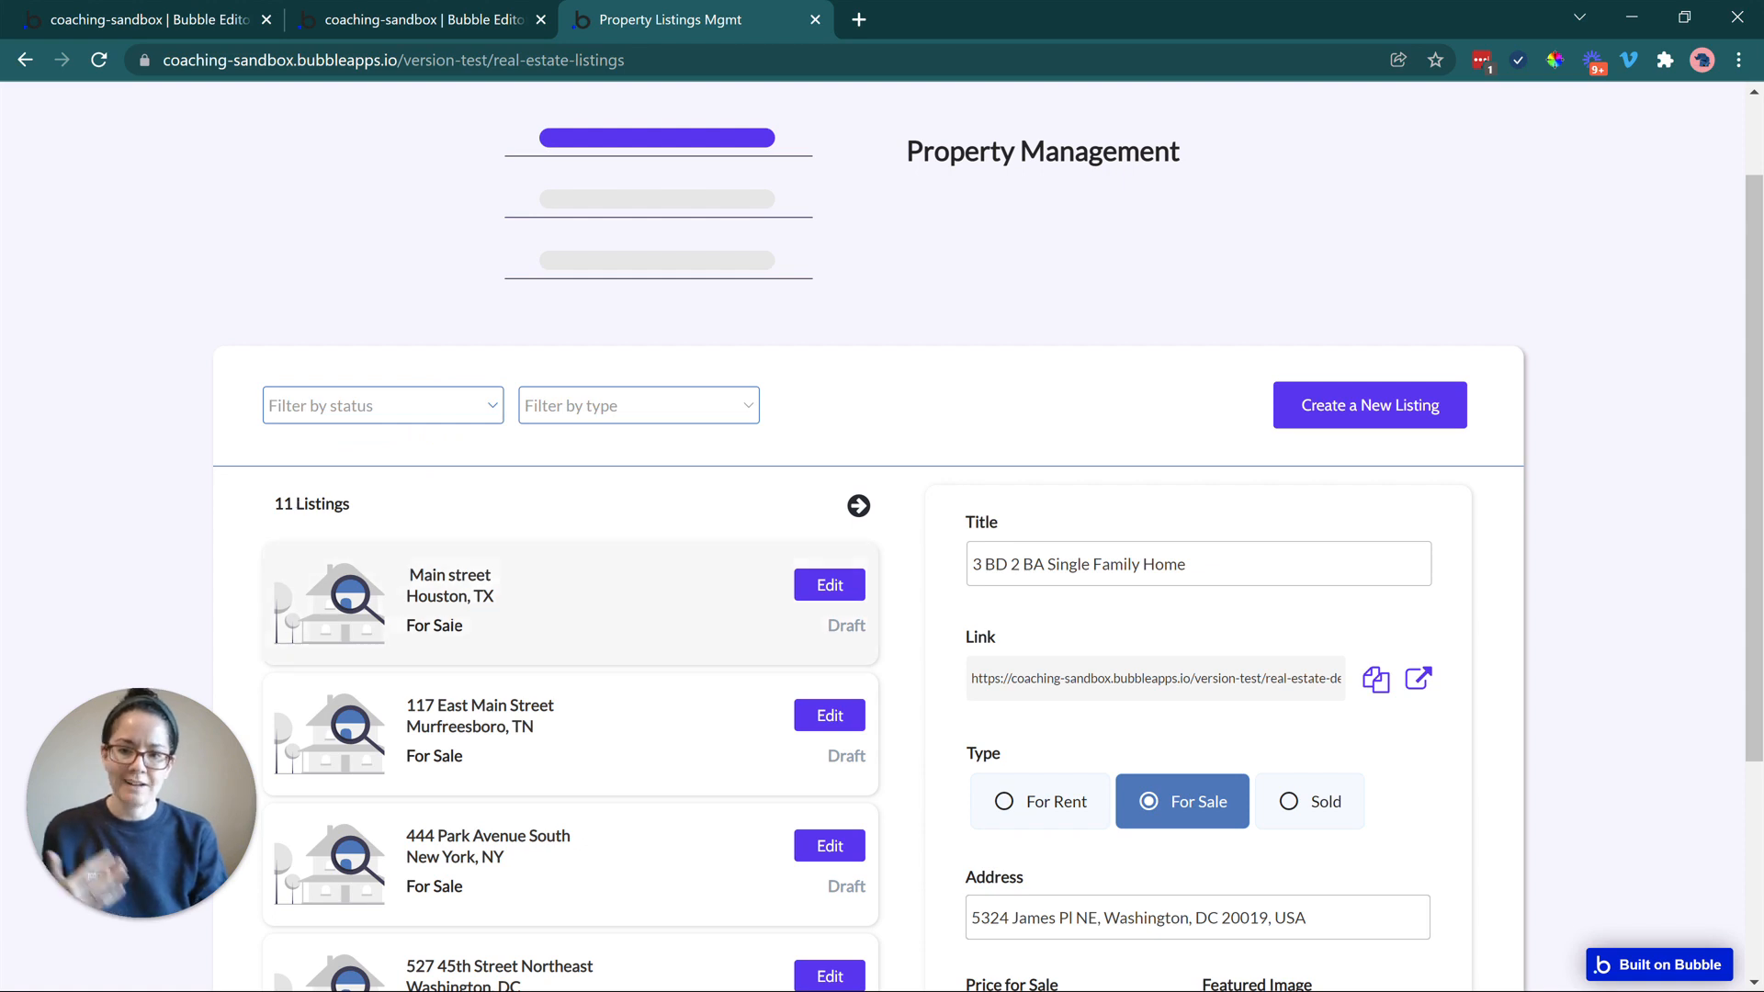
scroll(313, 515, down, 3)
scroll(386, 432, up, 3)
click(377, 421)
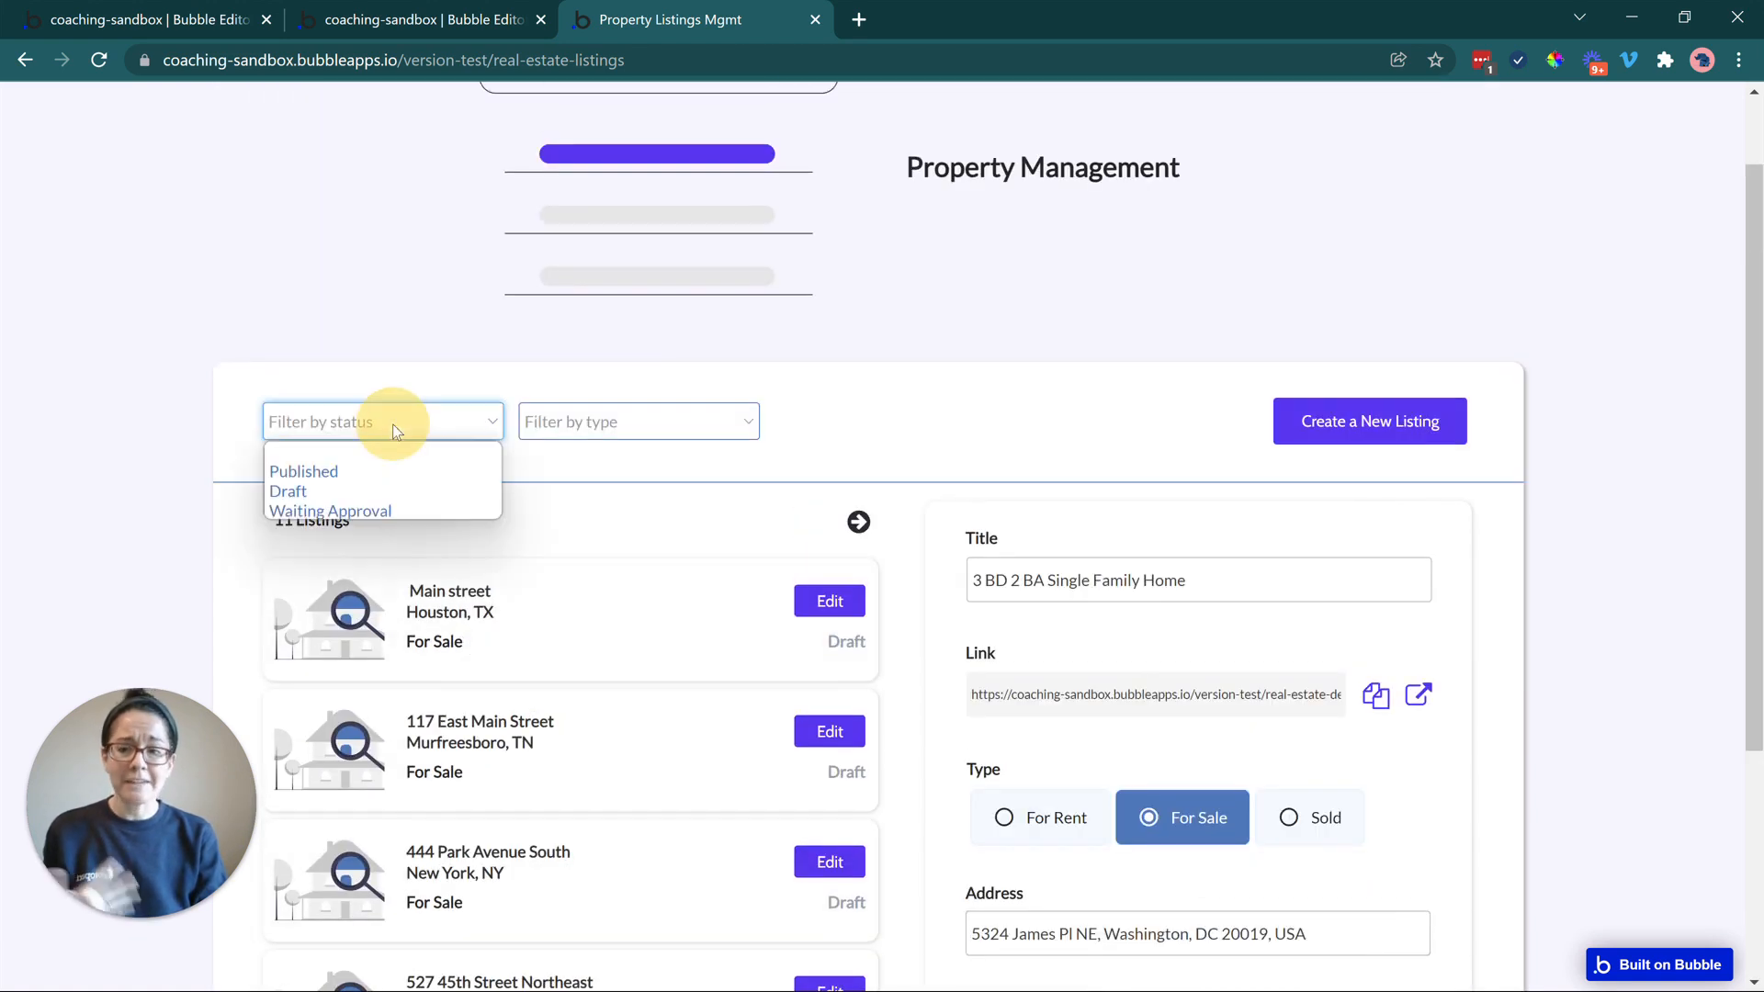
click(378, 471)
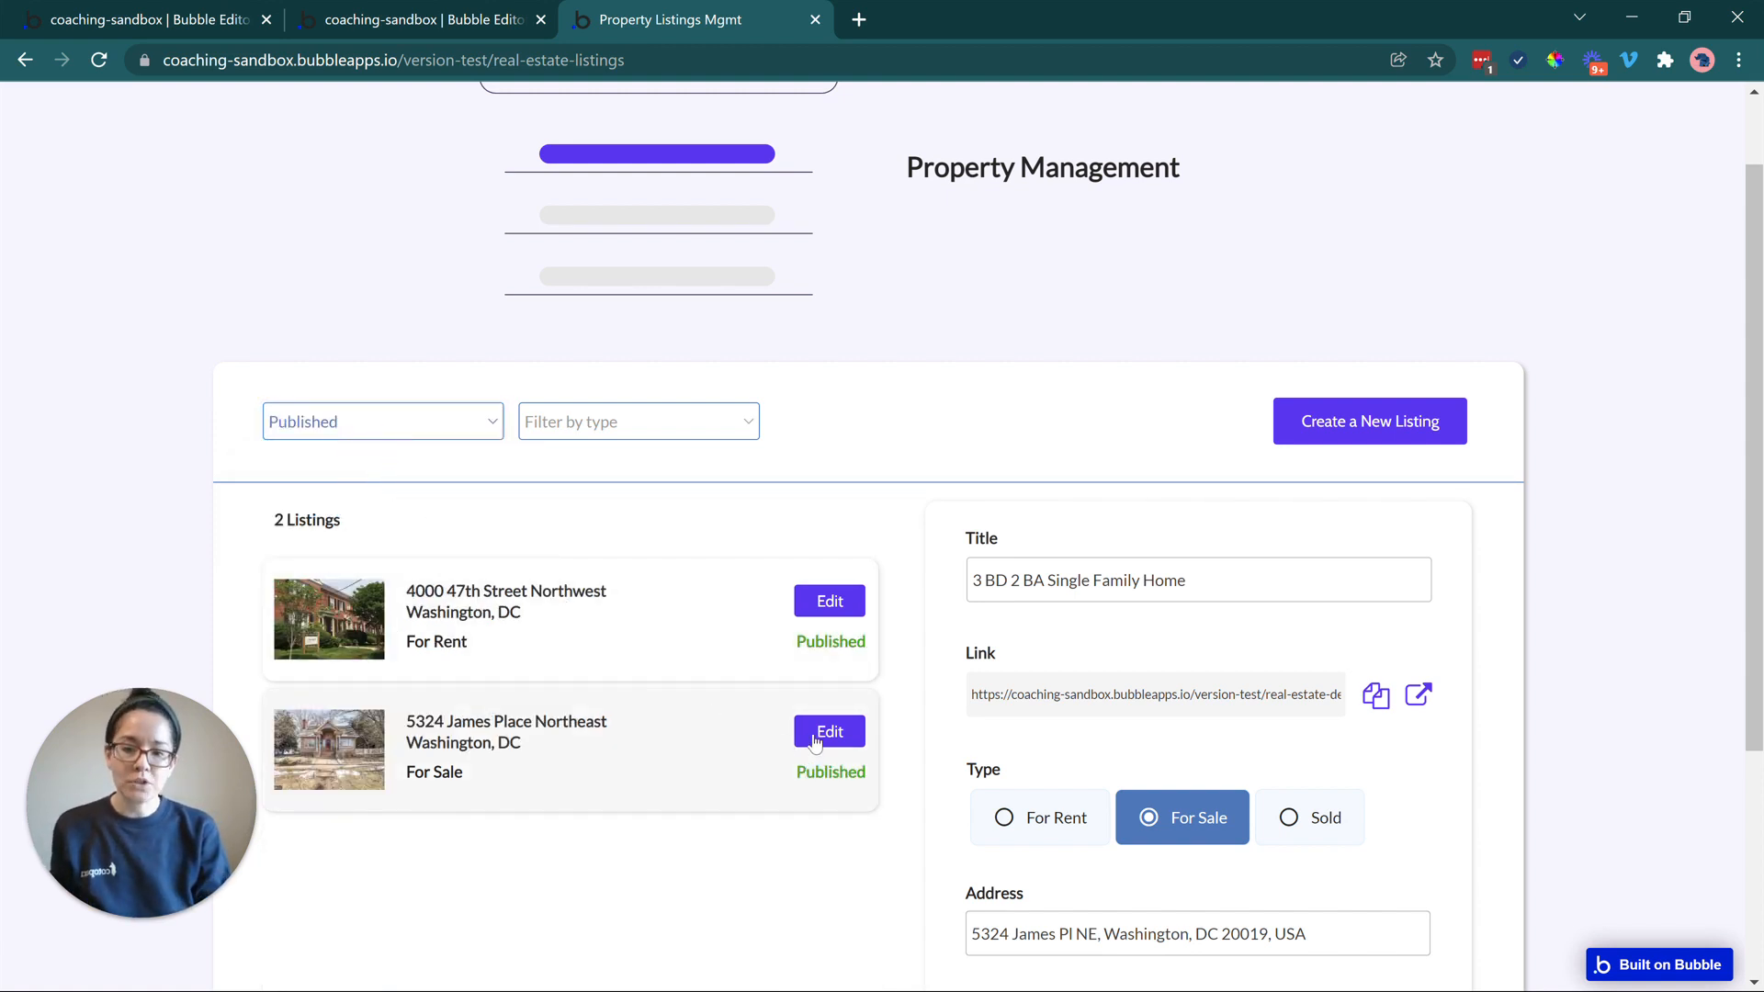
Load the For Rent and For Sale listings alternately into the edit form, ending on the For Sale one, and review its fields
click(820, 599)
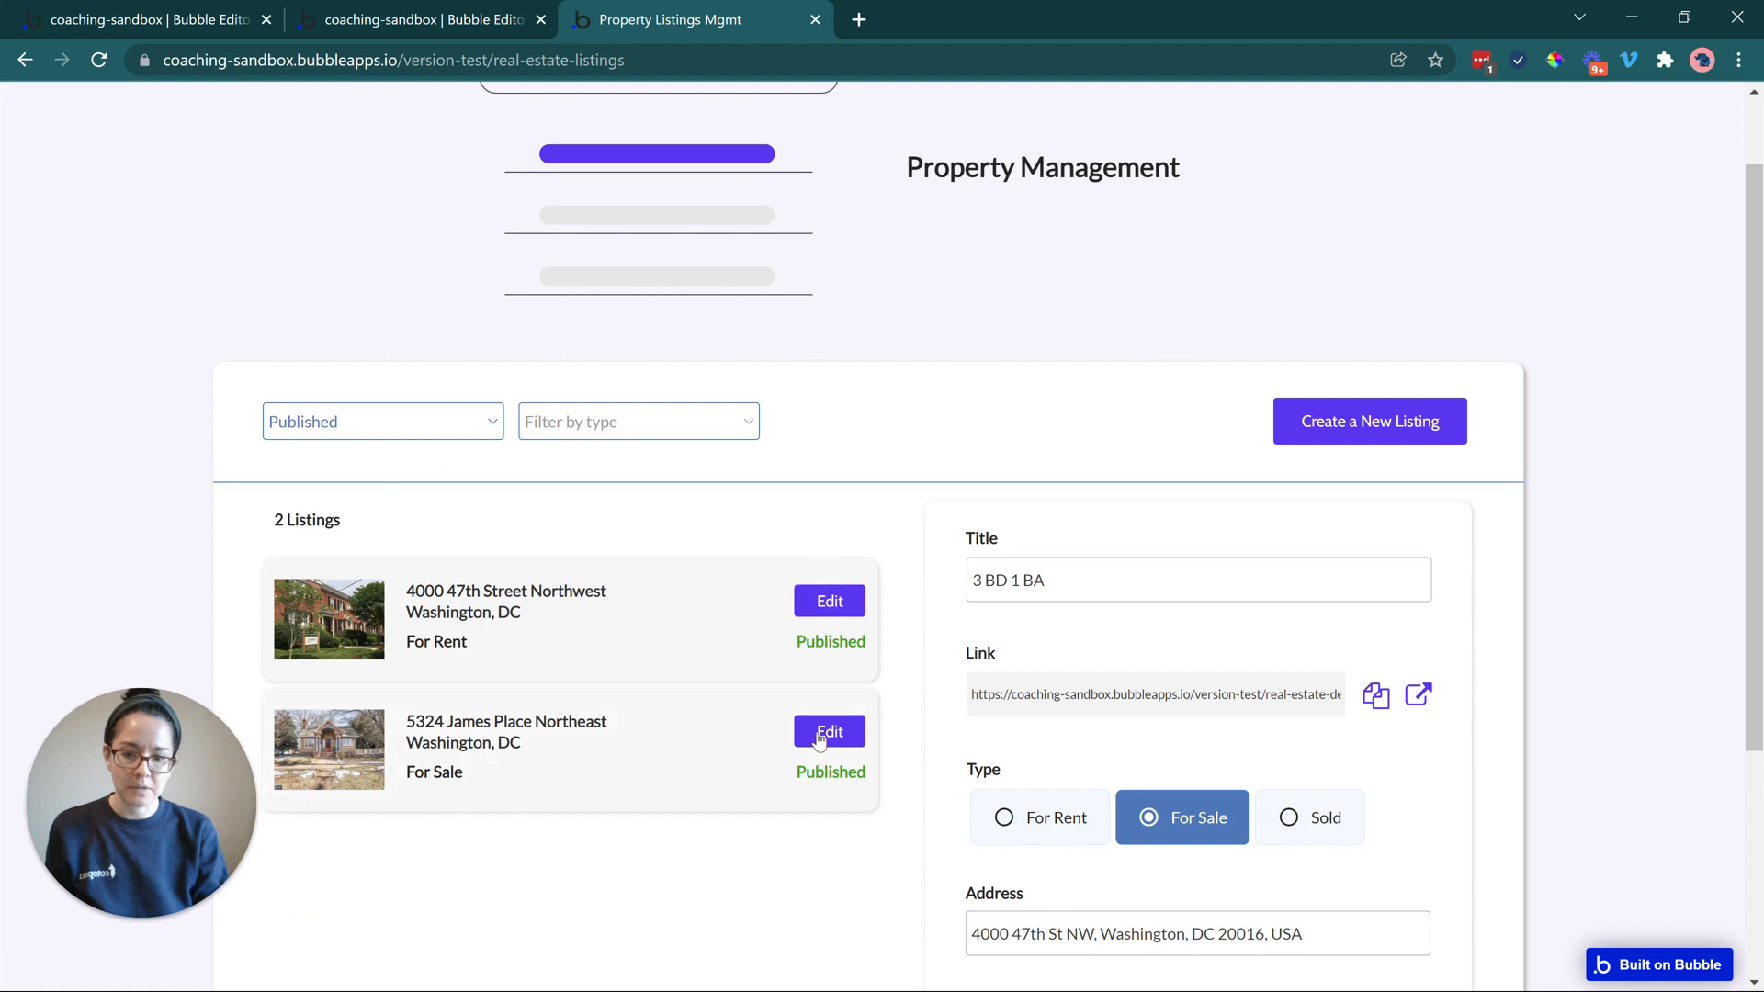
click(821, 729)
click(825, 601)
click(838, 724)
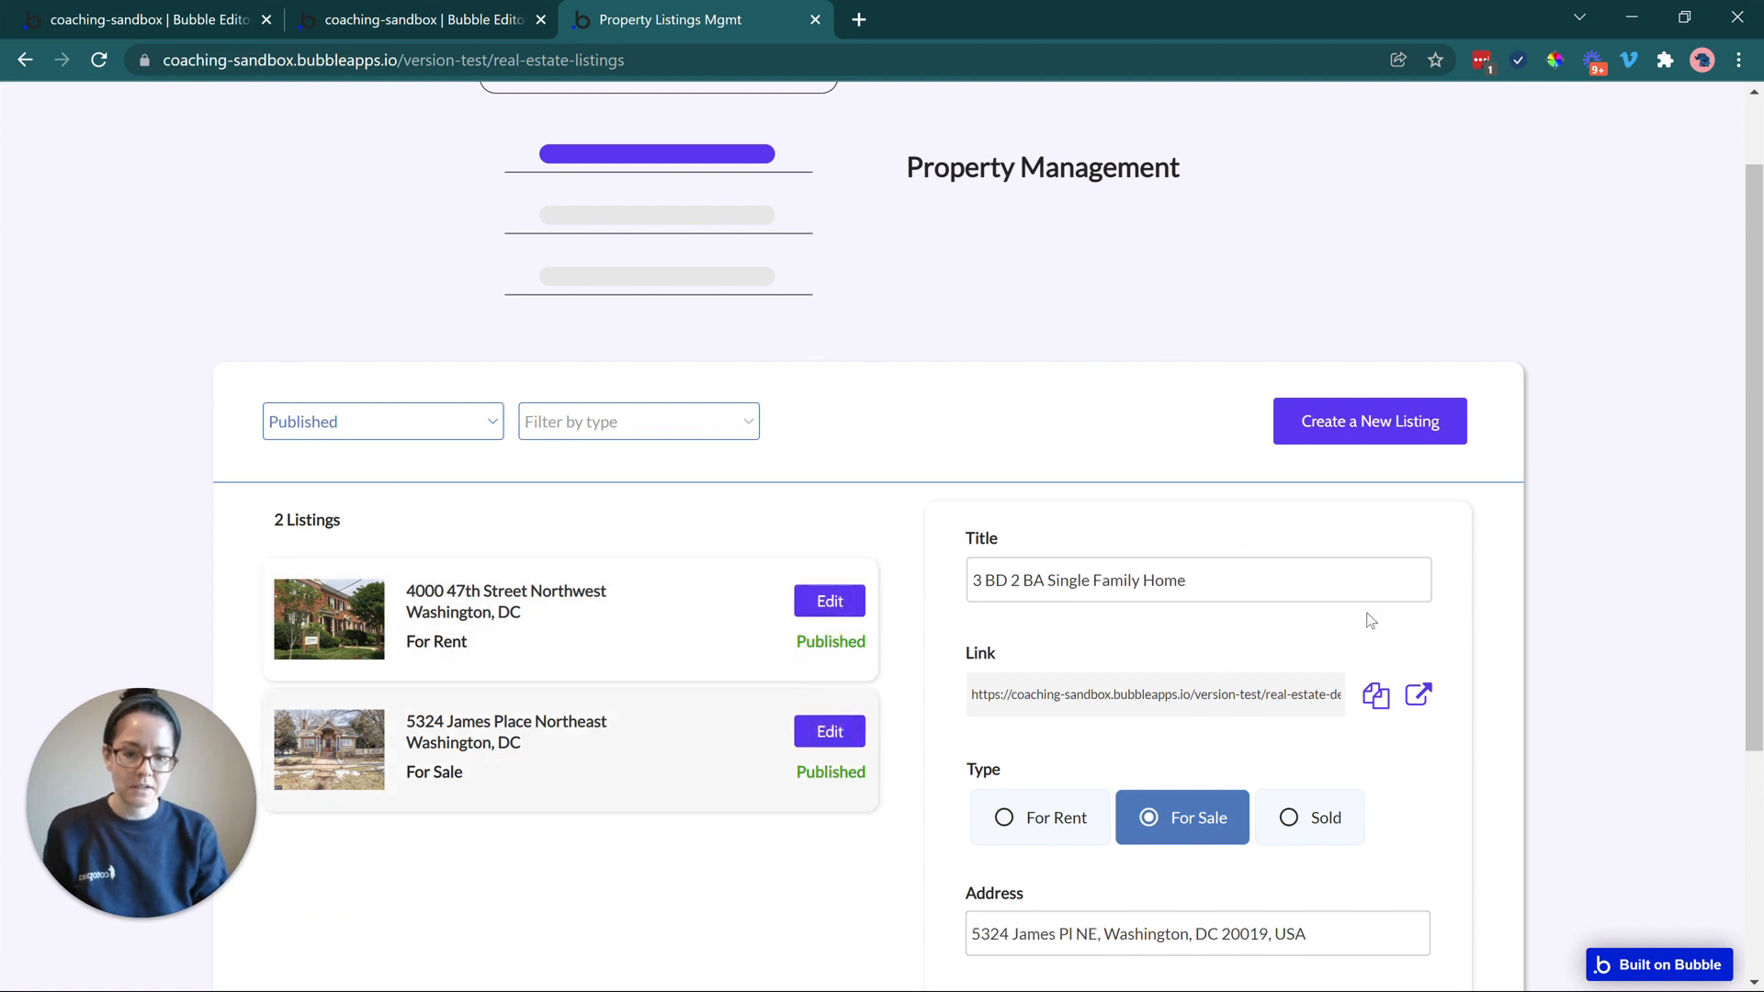
scroll(1311, 662, down, 3)
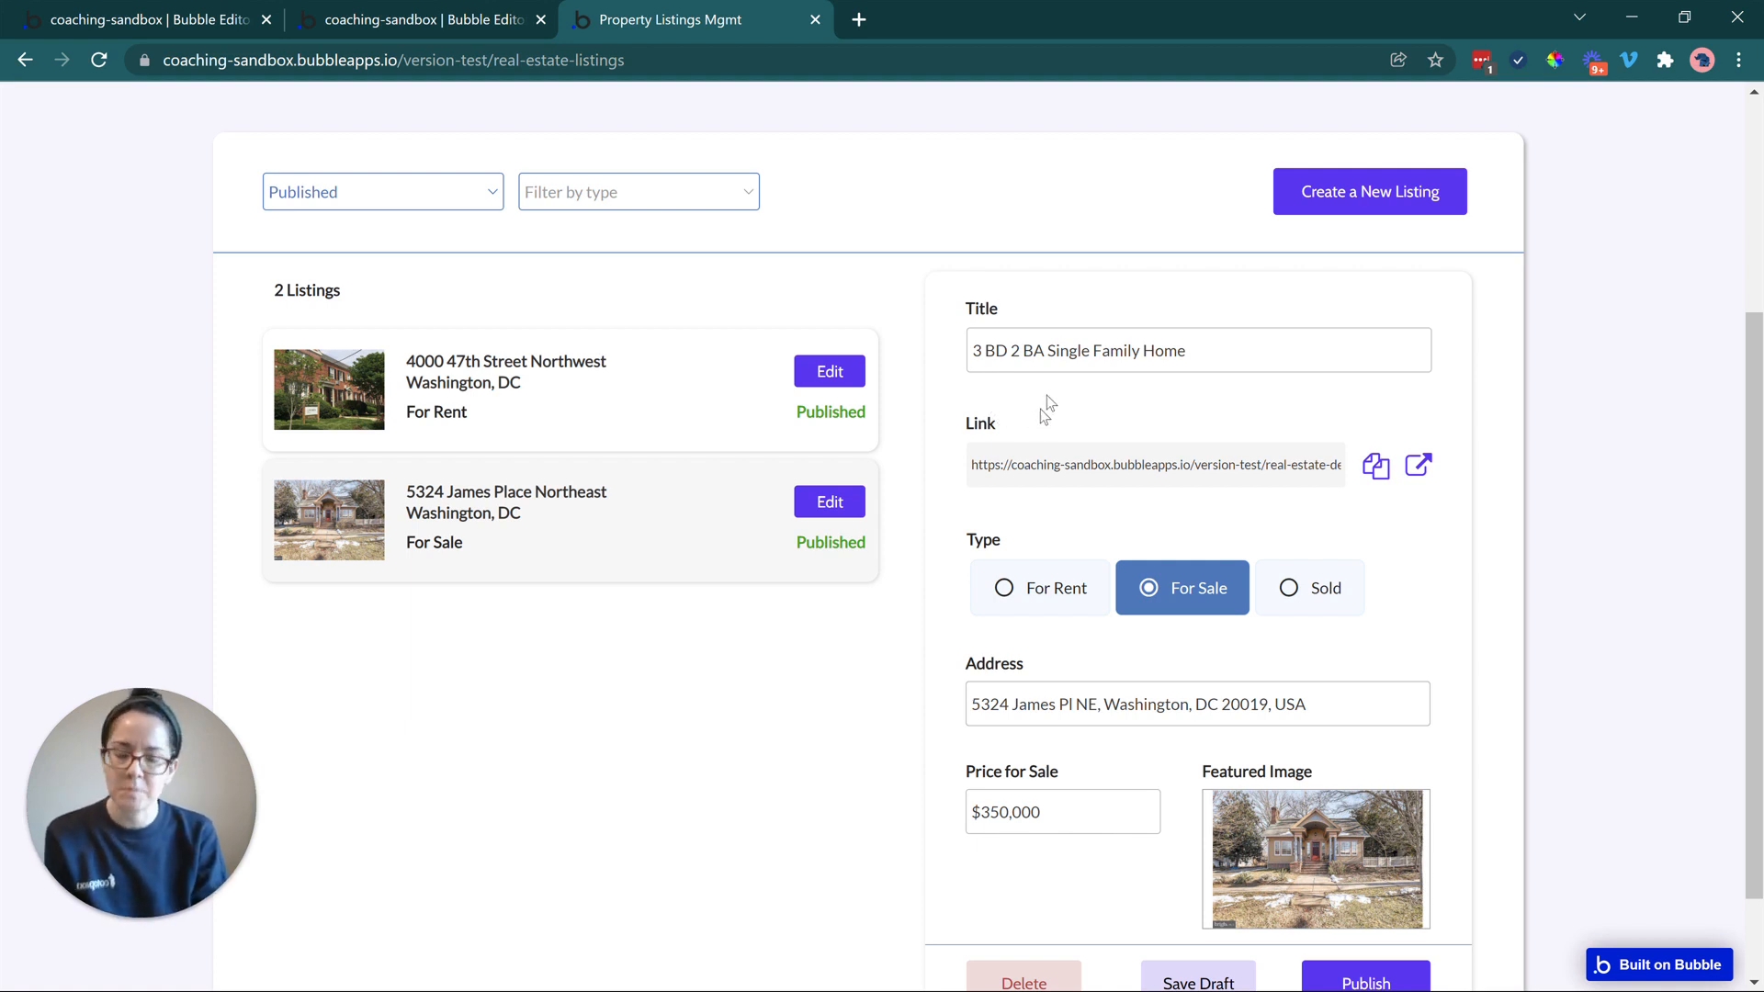
scroll(1094, 423, down, 2)
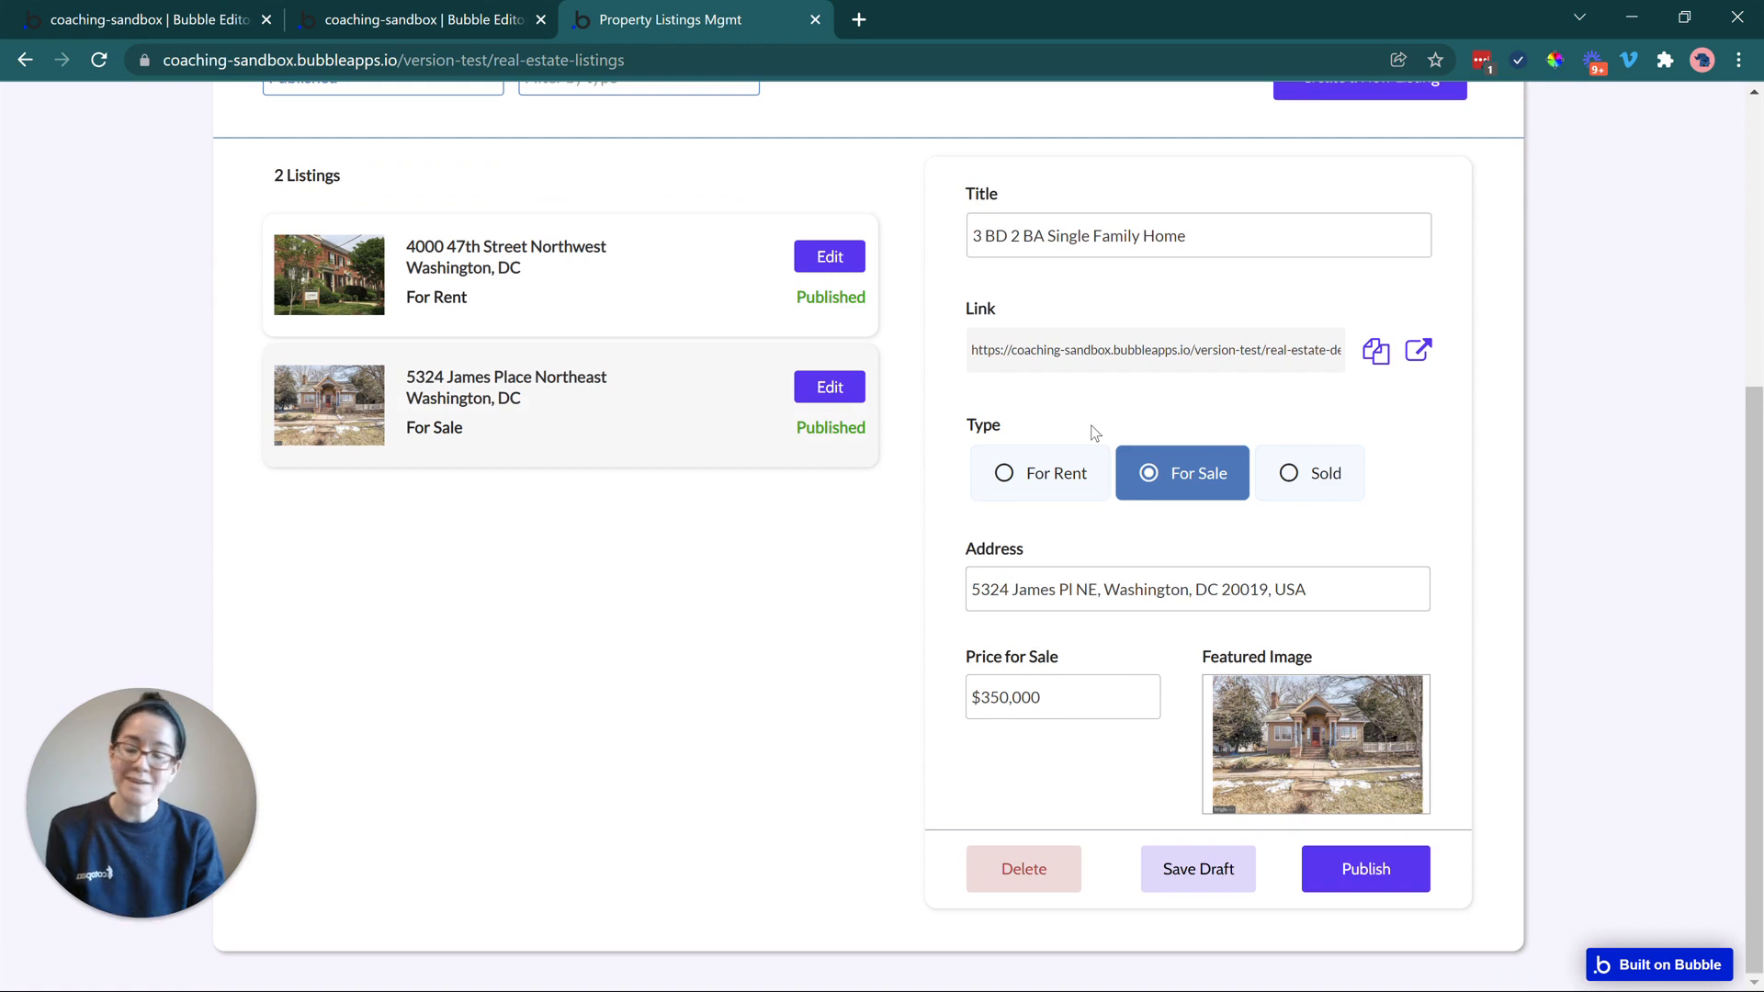
scroll(1094, 432, up, 2)
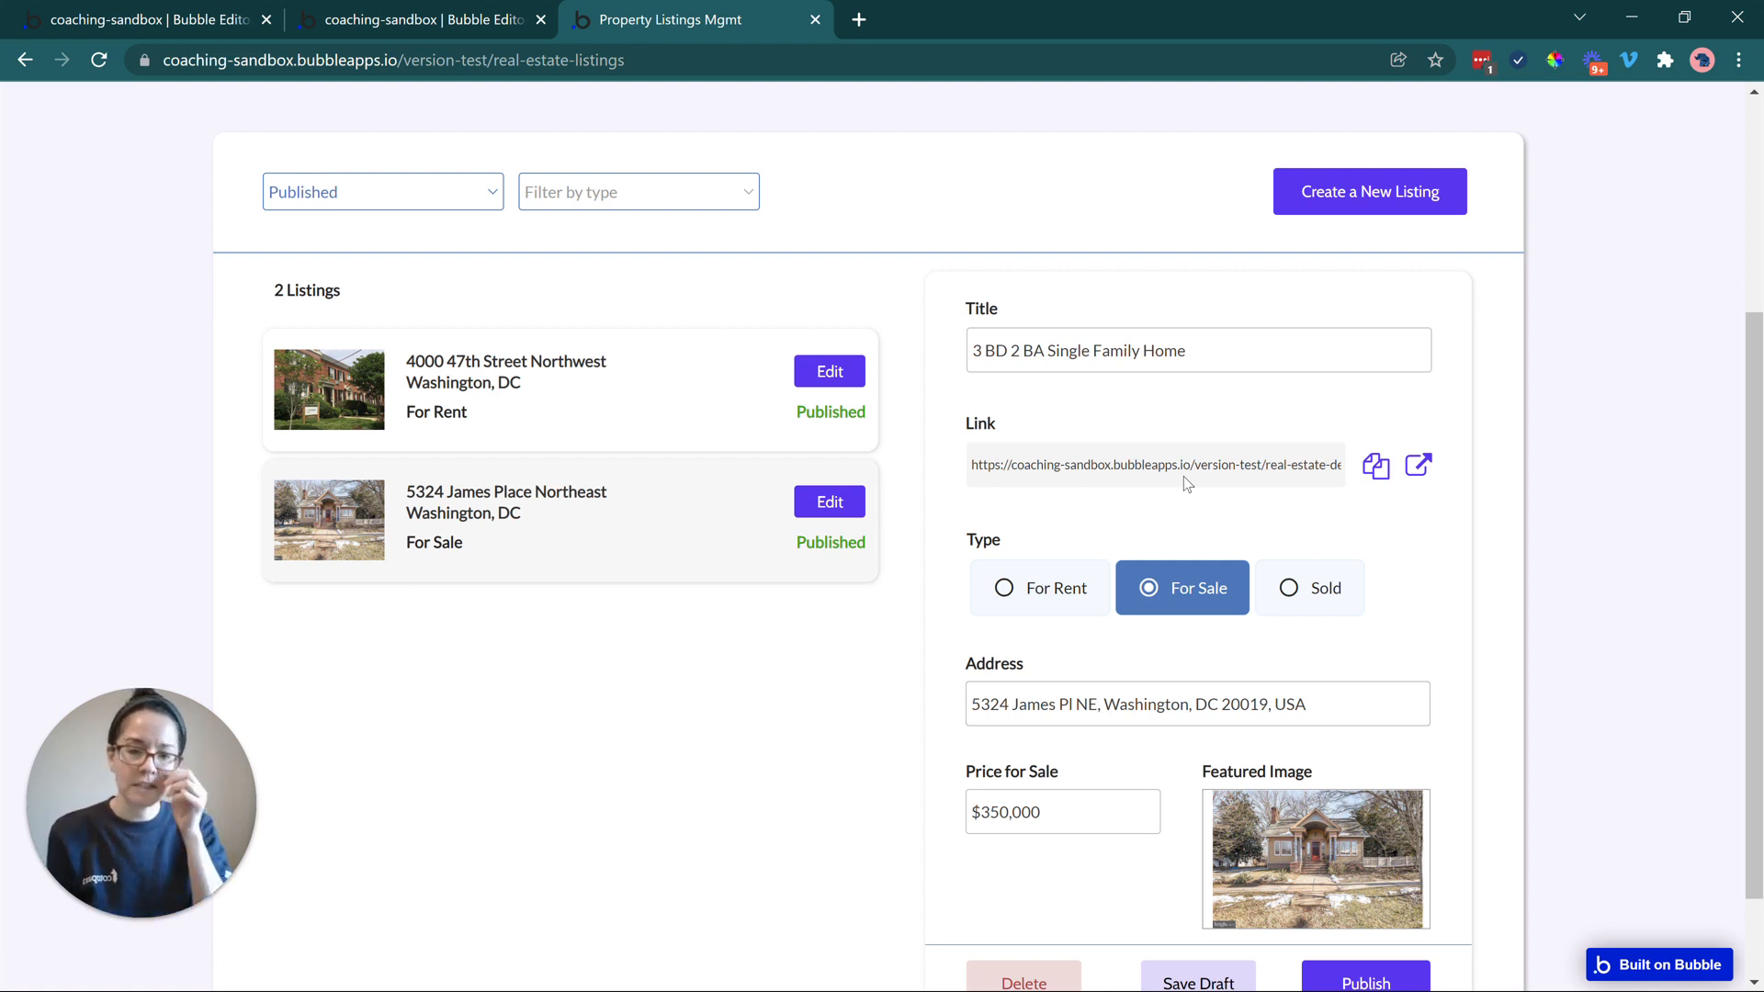
Copy the For Sale listing's link and paste it into the browser's address field without loading it
click(1375, 466)
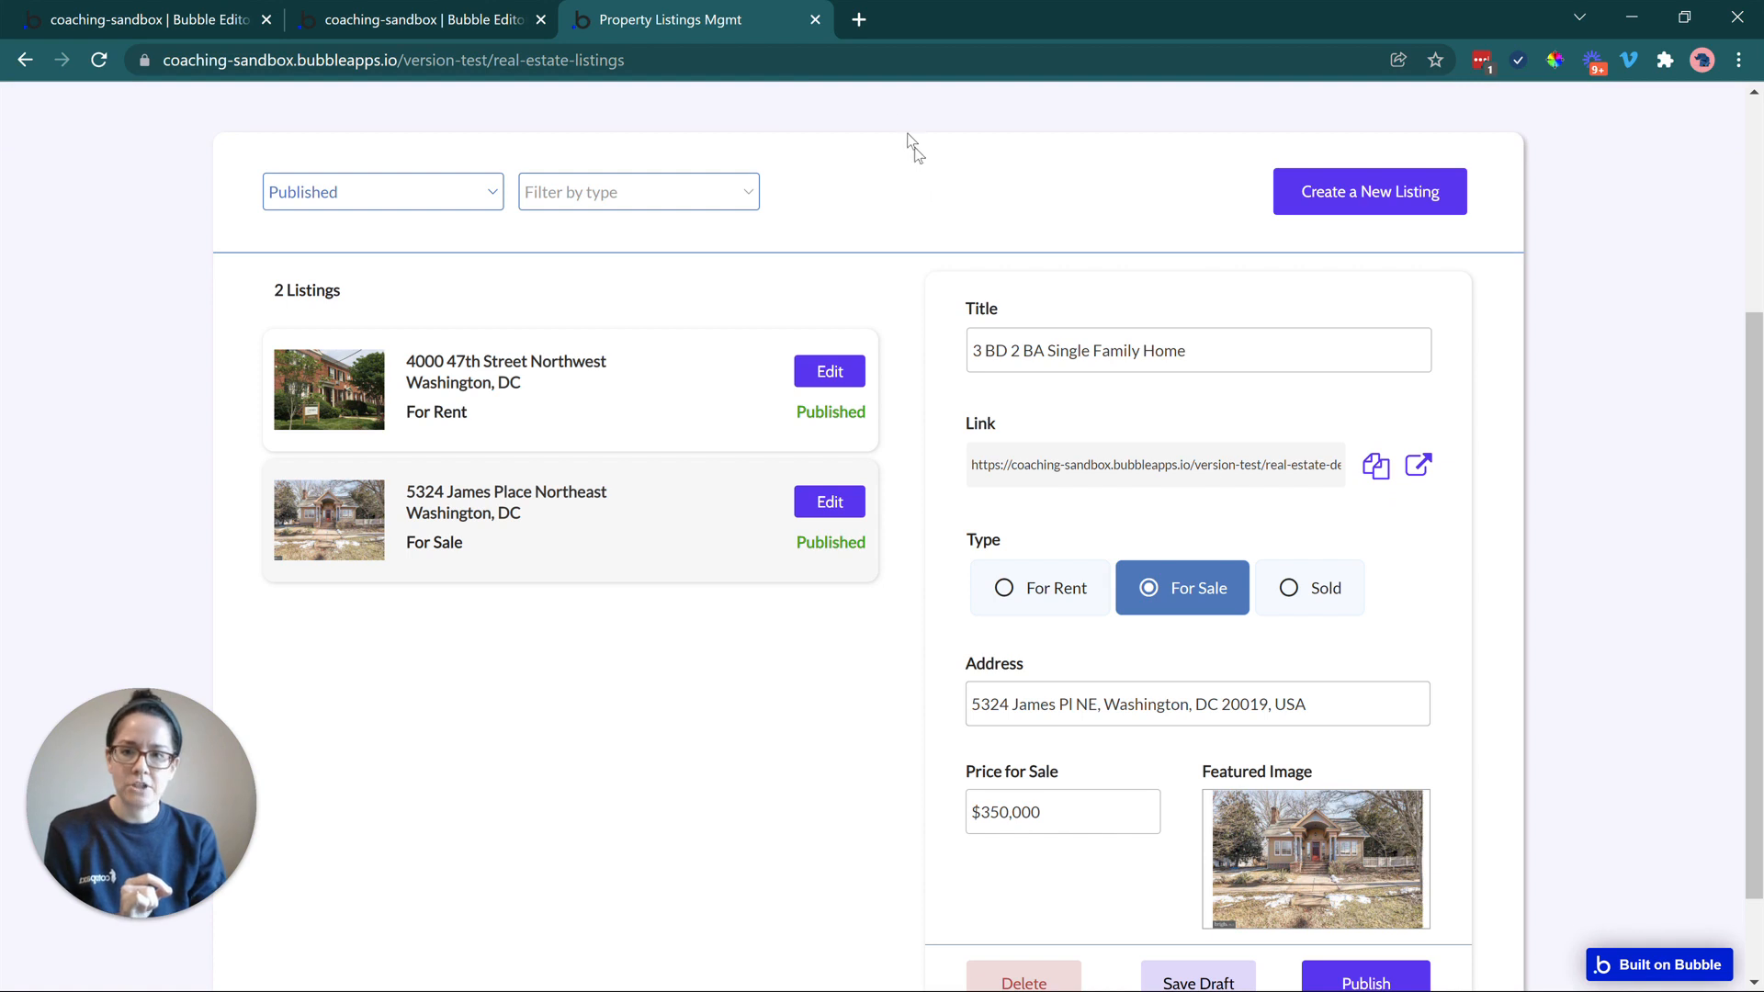
click(901, 66)
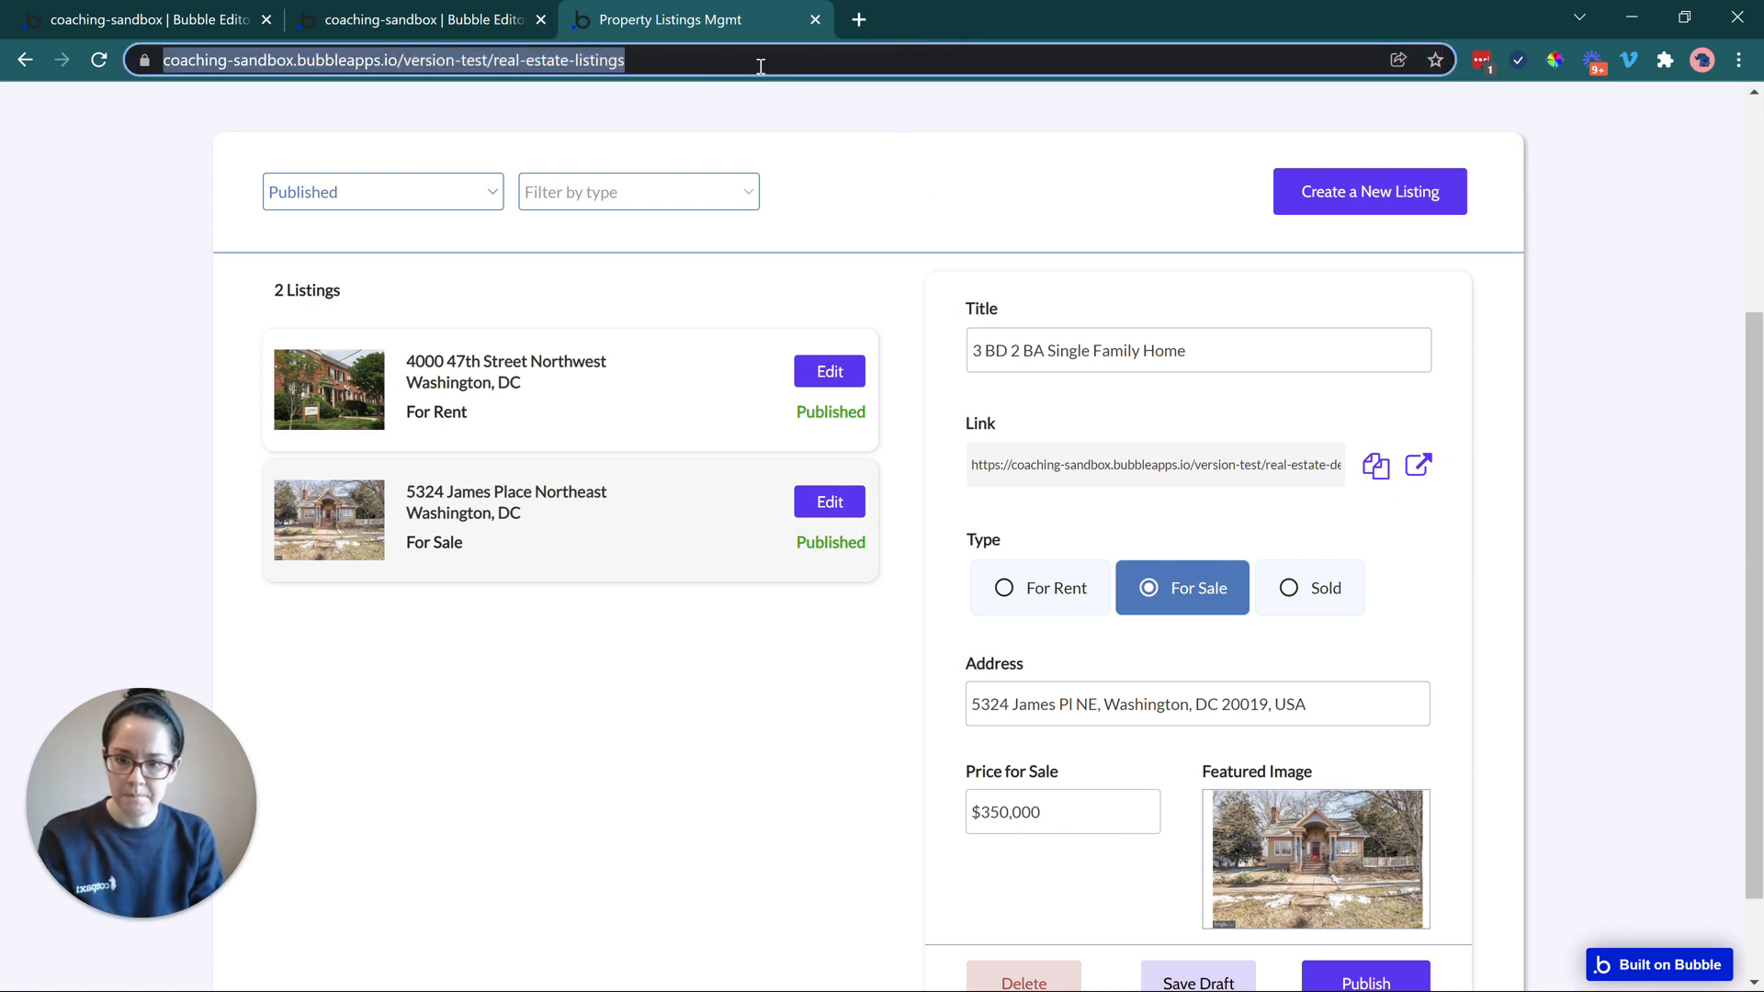
key(ctrl+v)
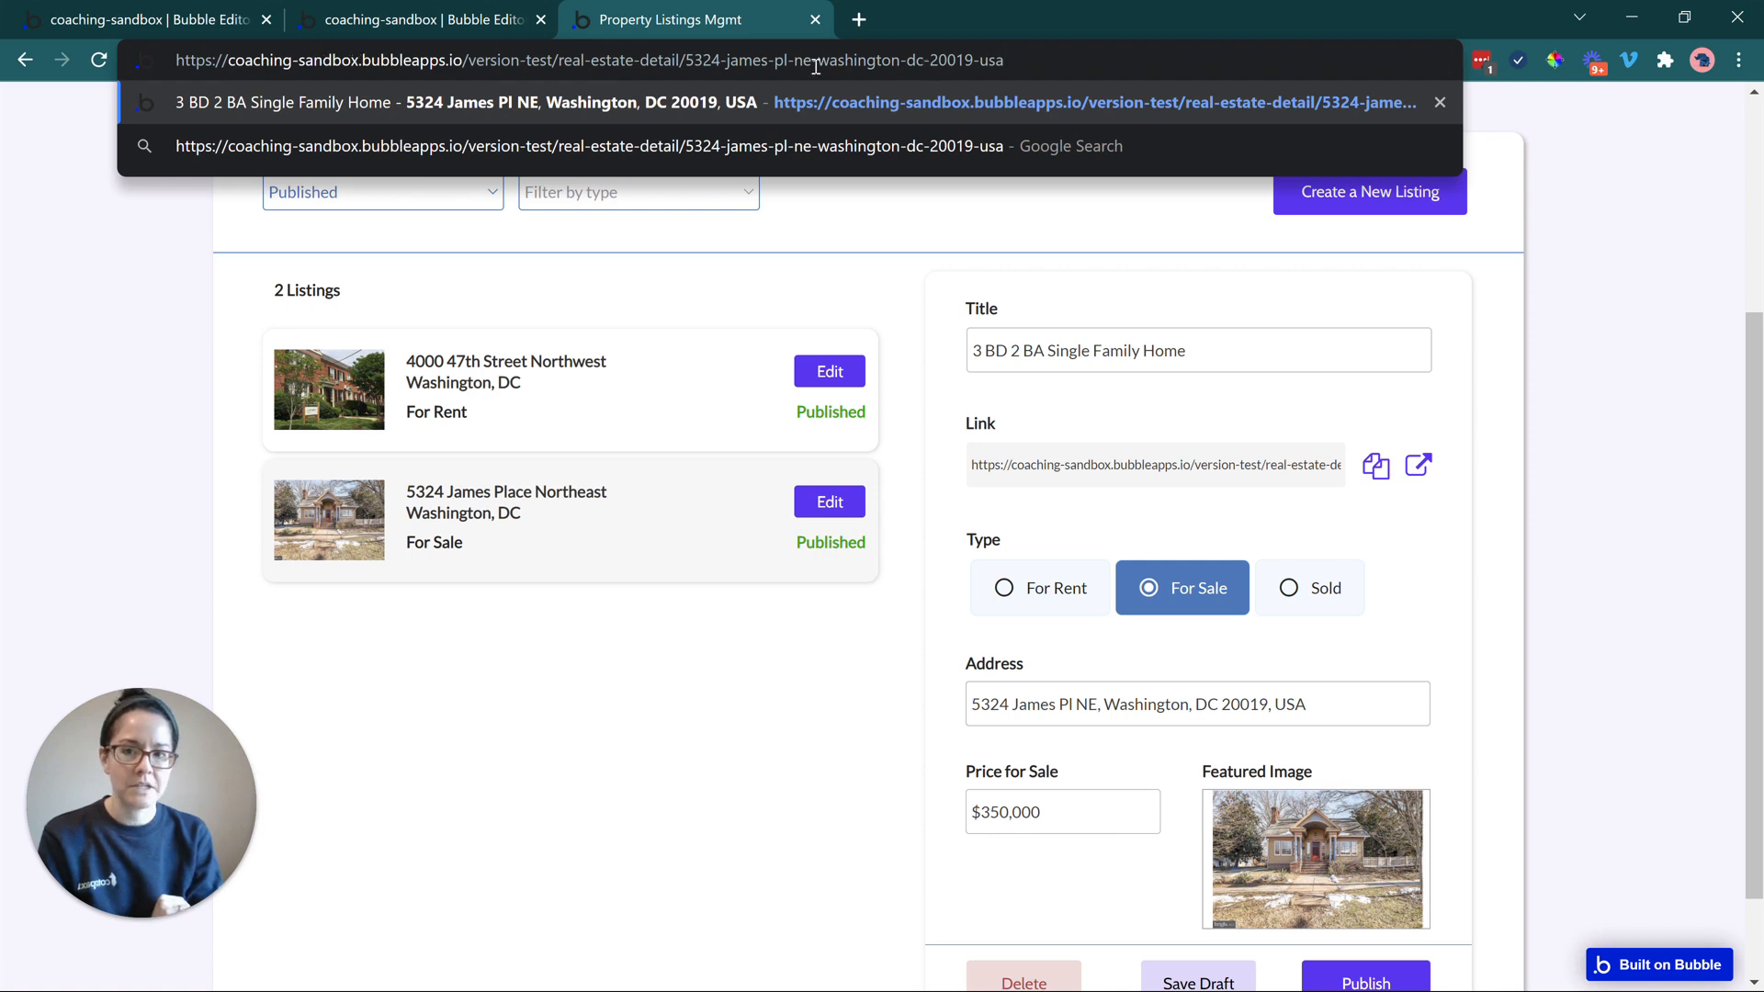
Examine the domain, the real-estate-detail page name and the address-based slug in the pasted link
drag(218, 59, 467, 61)
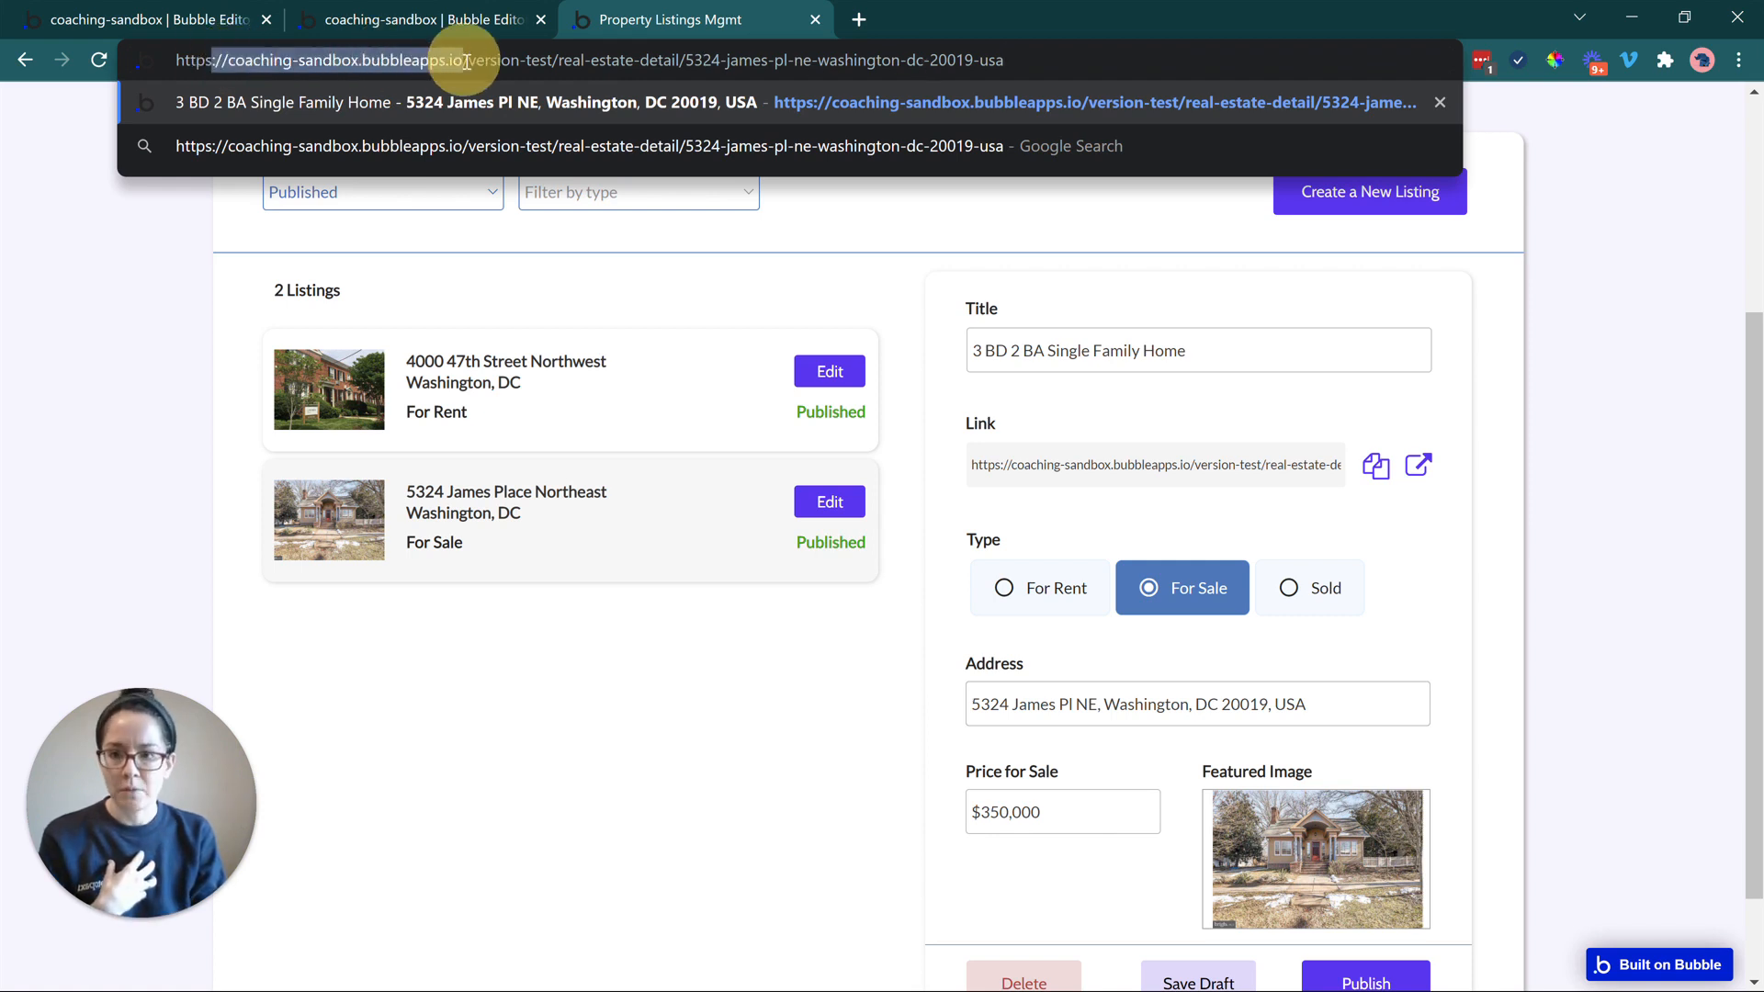
click(340, 61)
drag(468, 61, 683, 62)
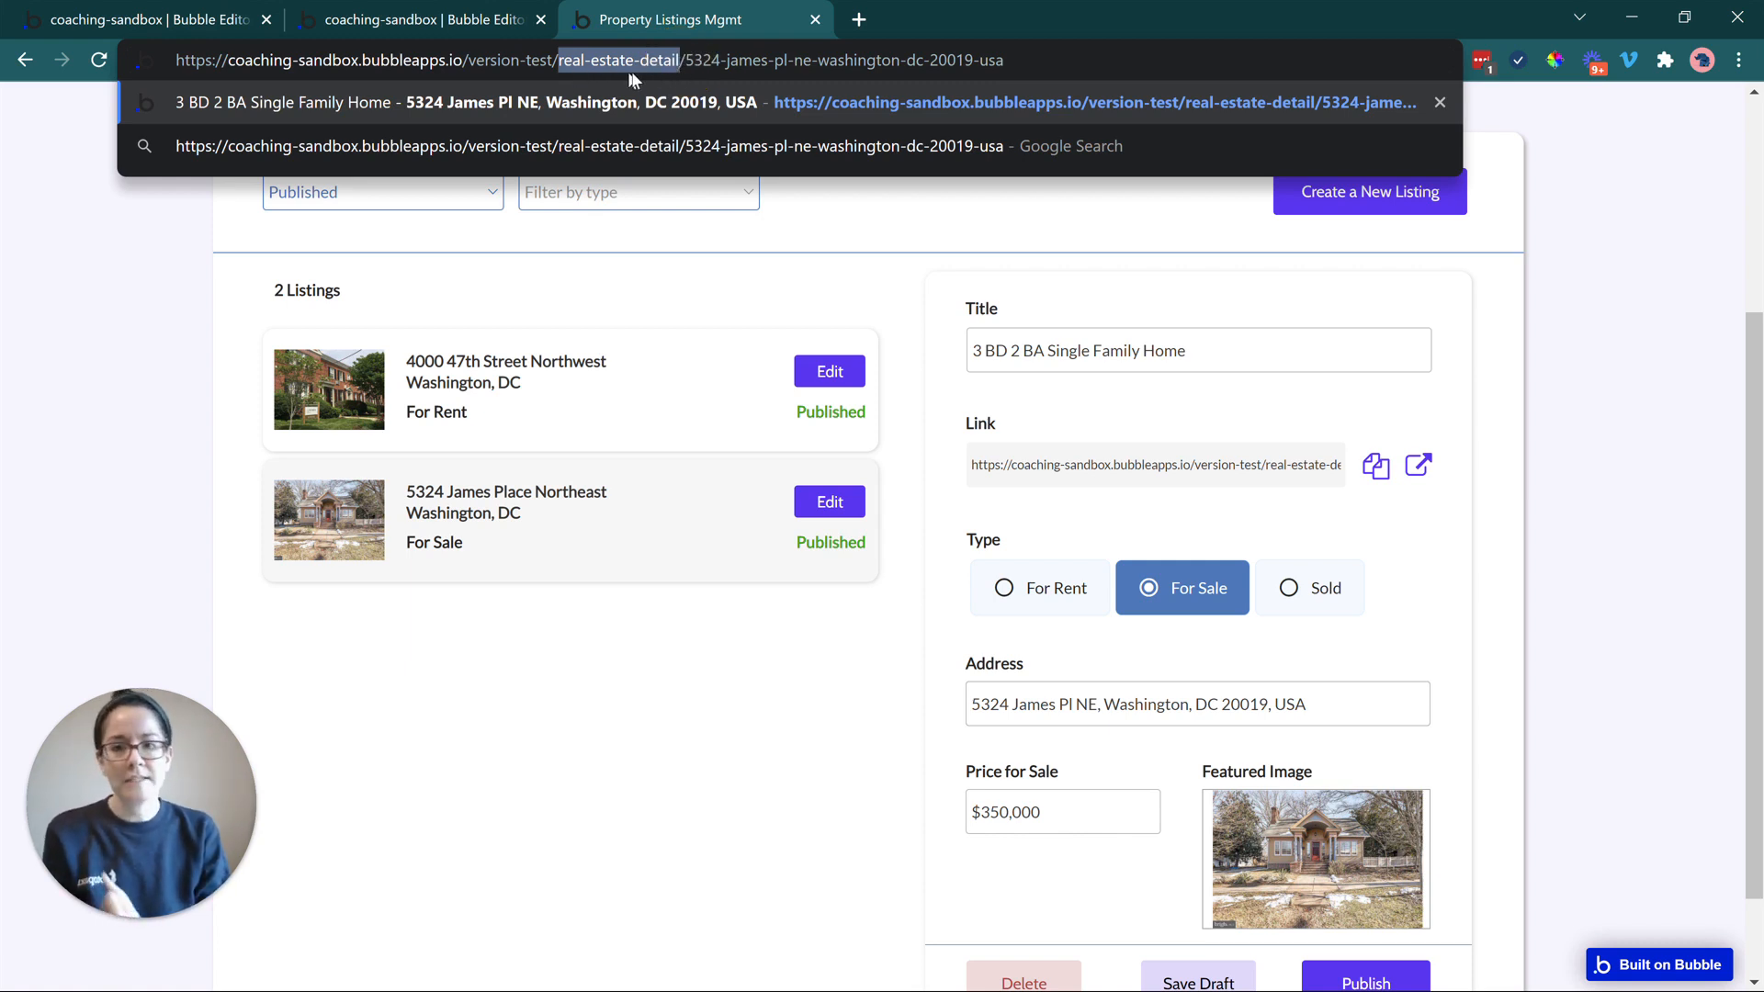
click(704, 72)
drag(685, 62, 1102, 57)
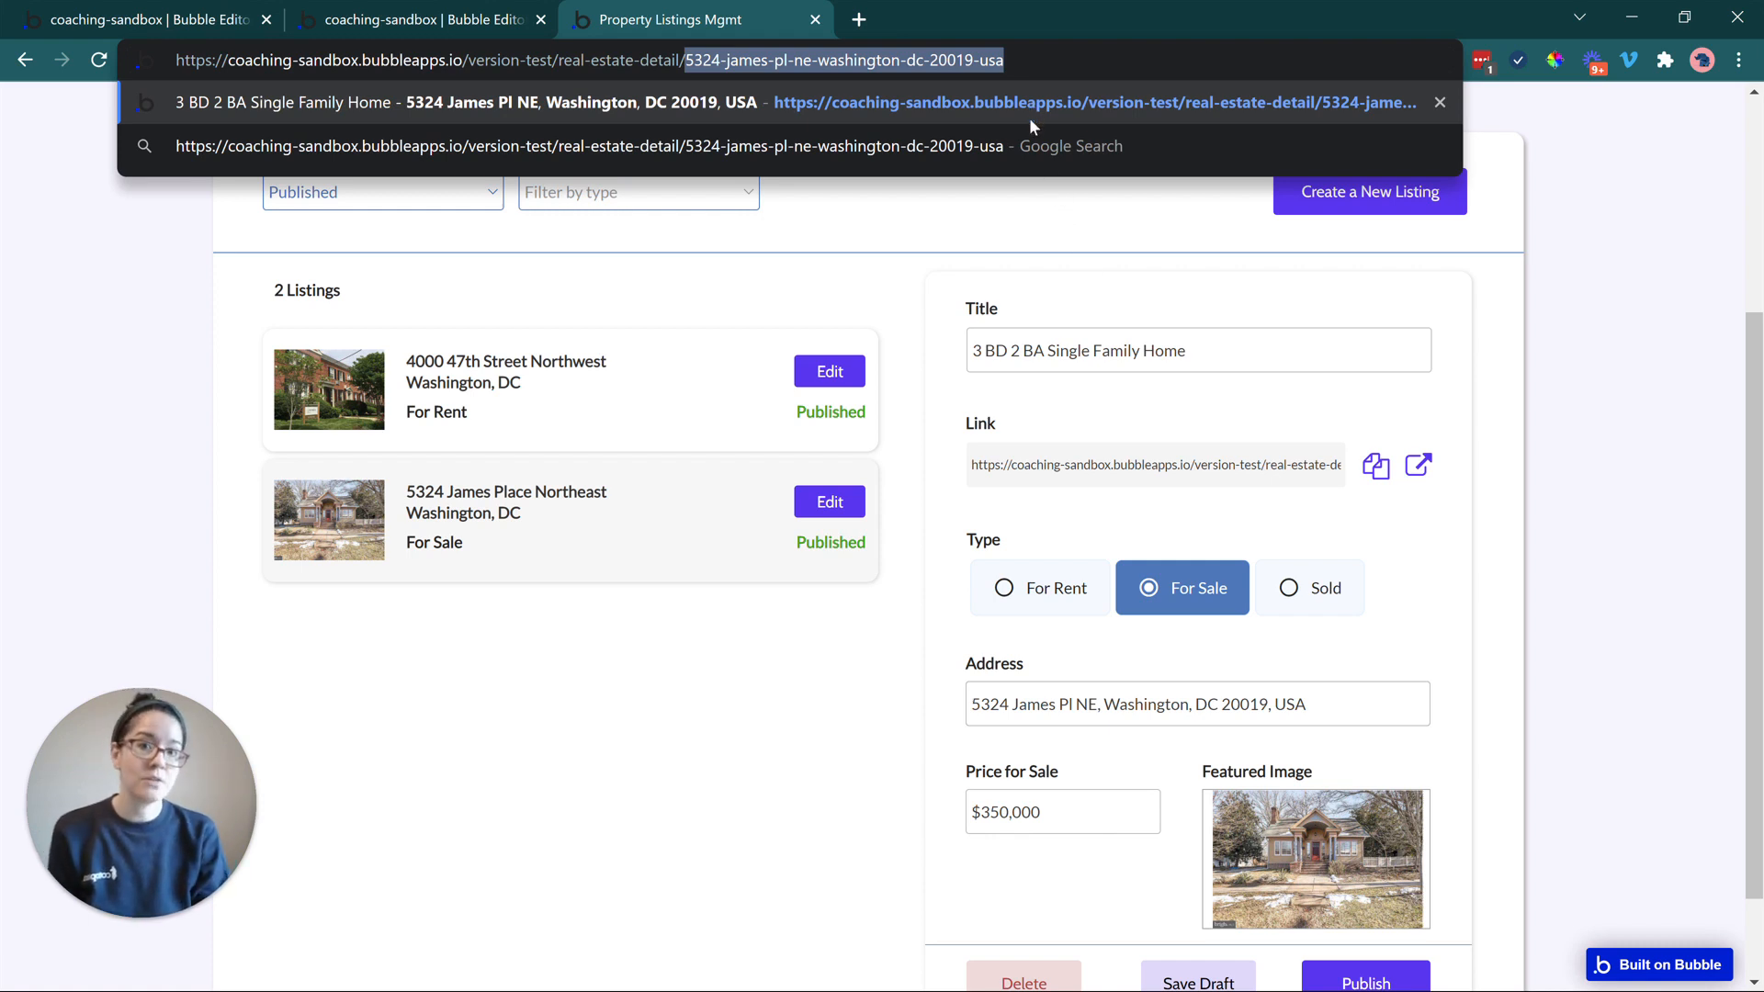
click(1001, 61)
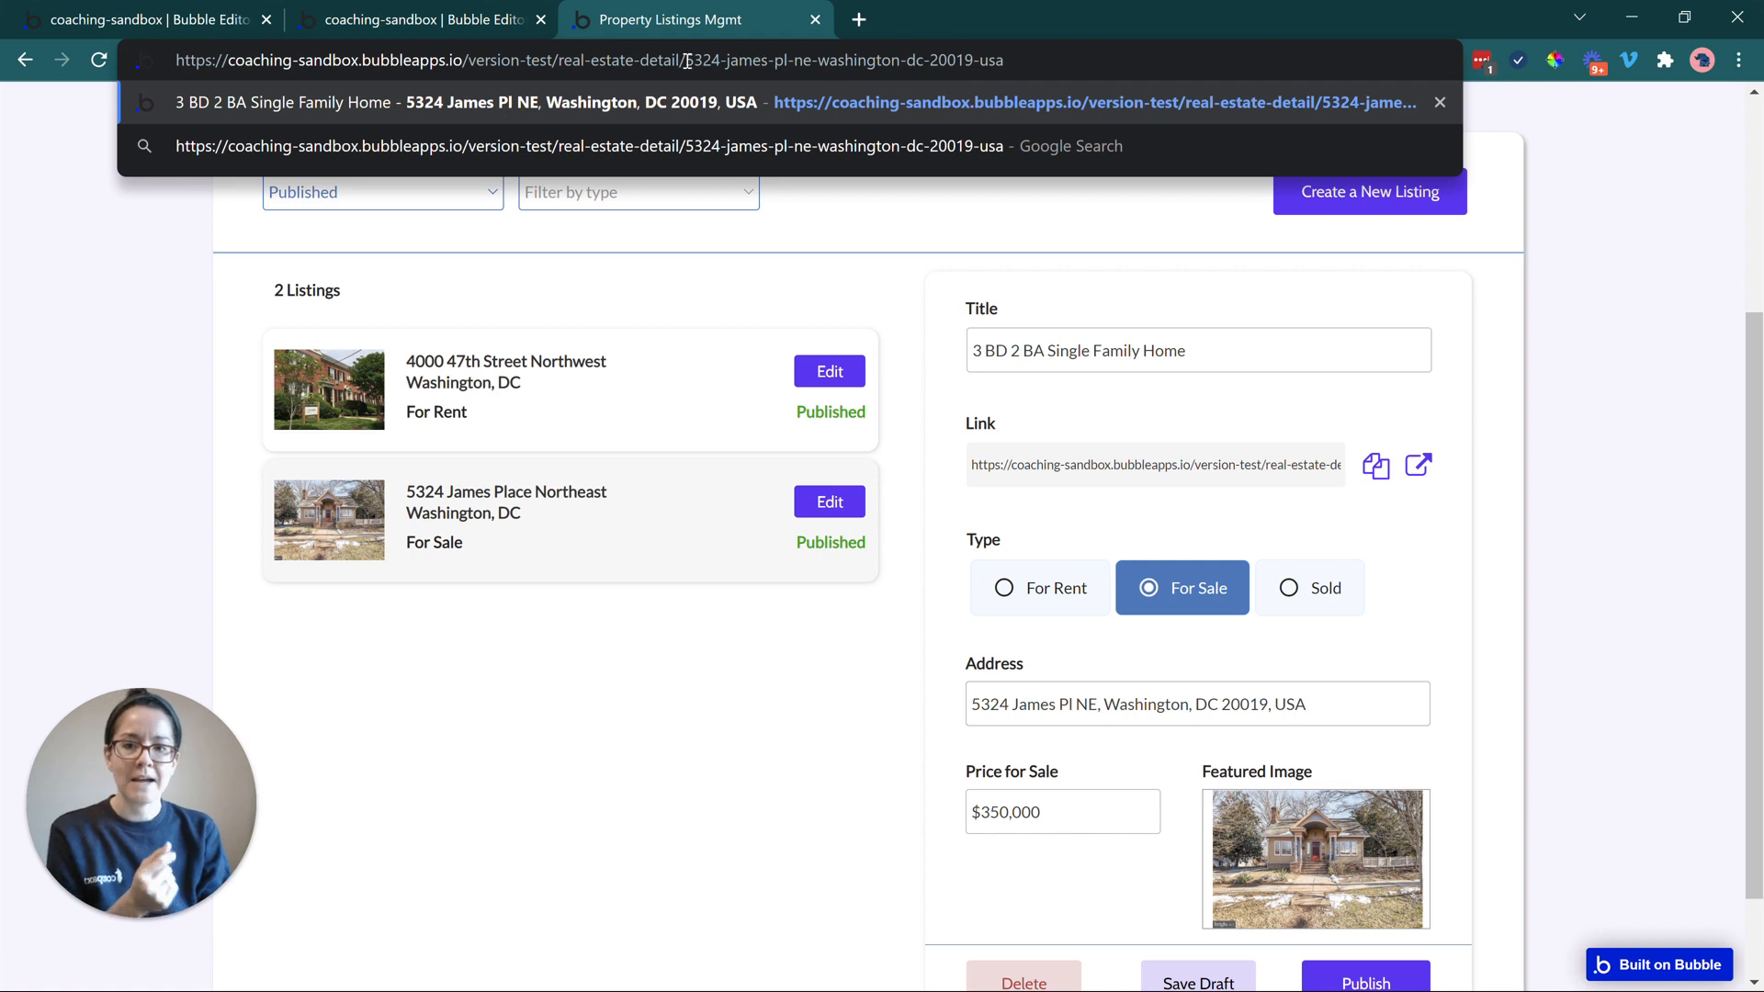
drag(685, 61, 1015, 64)
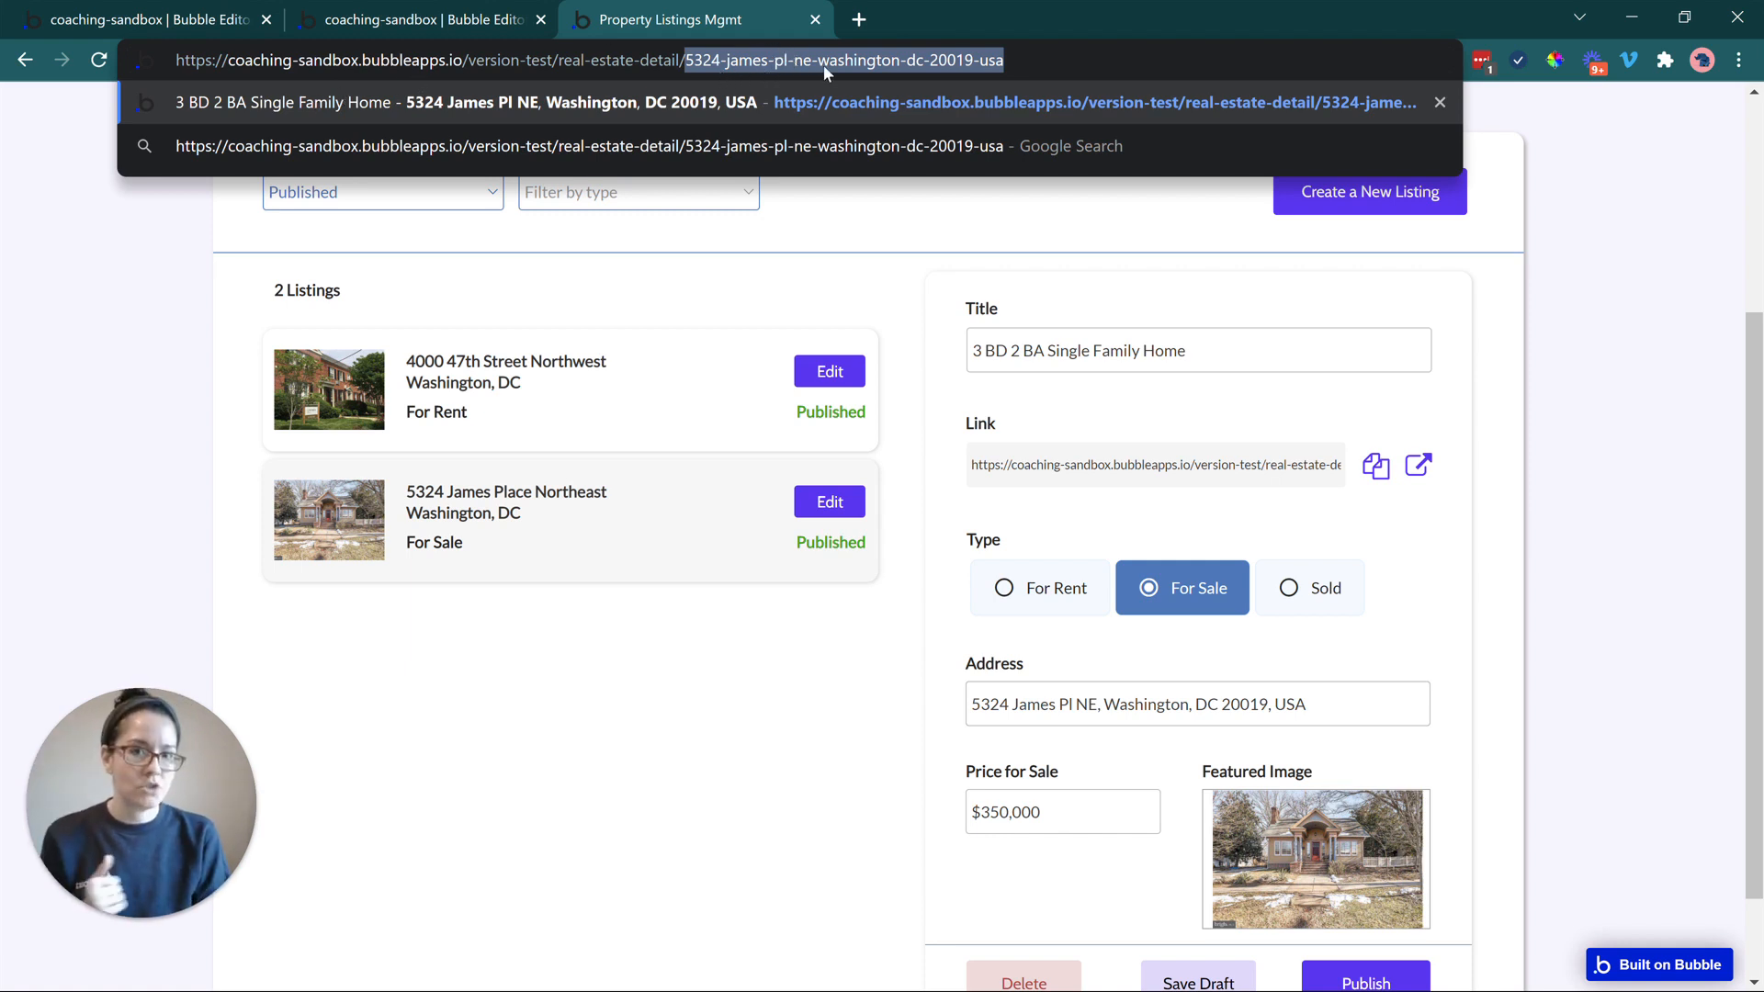
click(1000, 501)
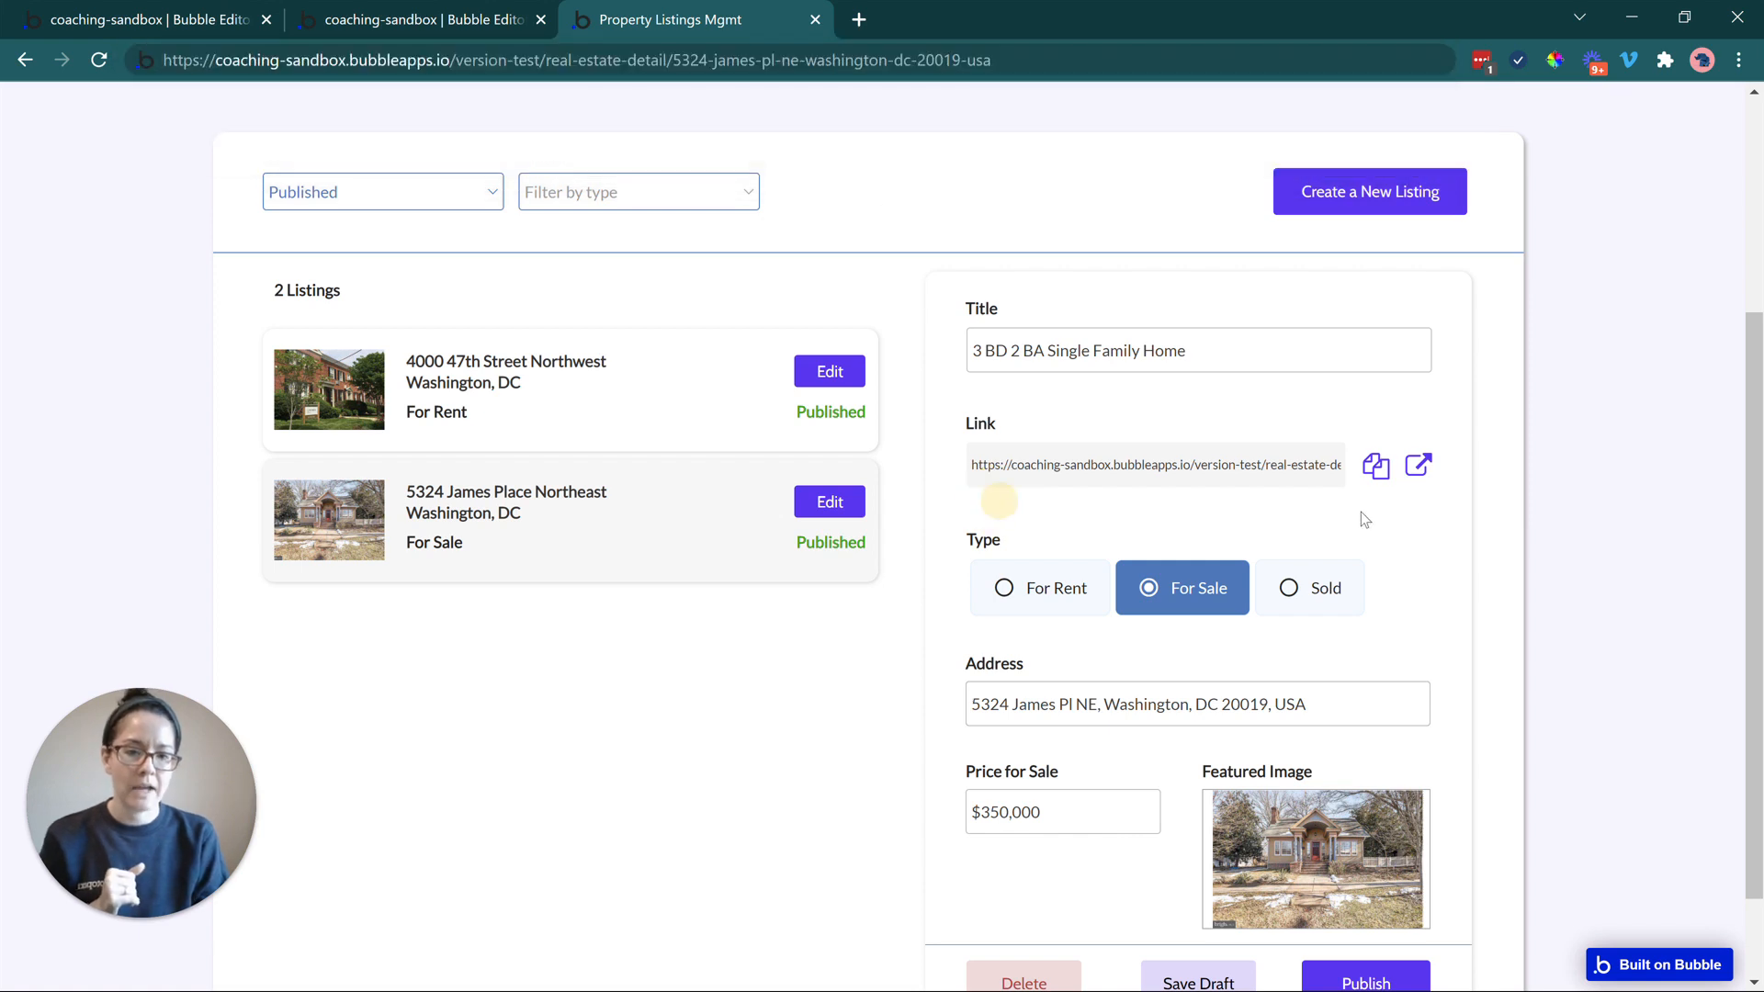
Open the For Sale listing's detail page from its link and examine the URL's slug, page name and the listing title
click(1419, 468)
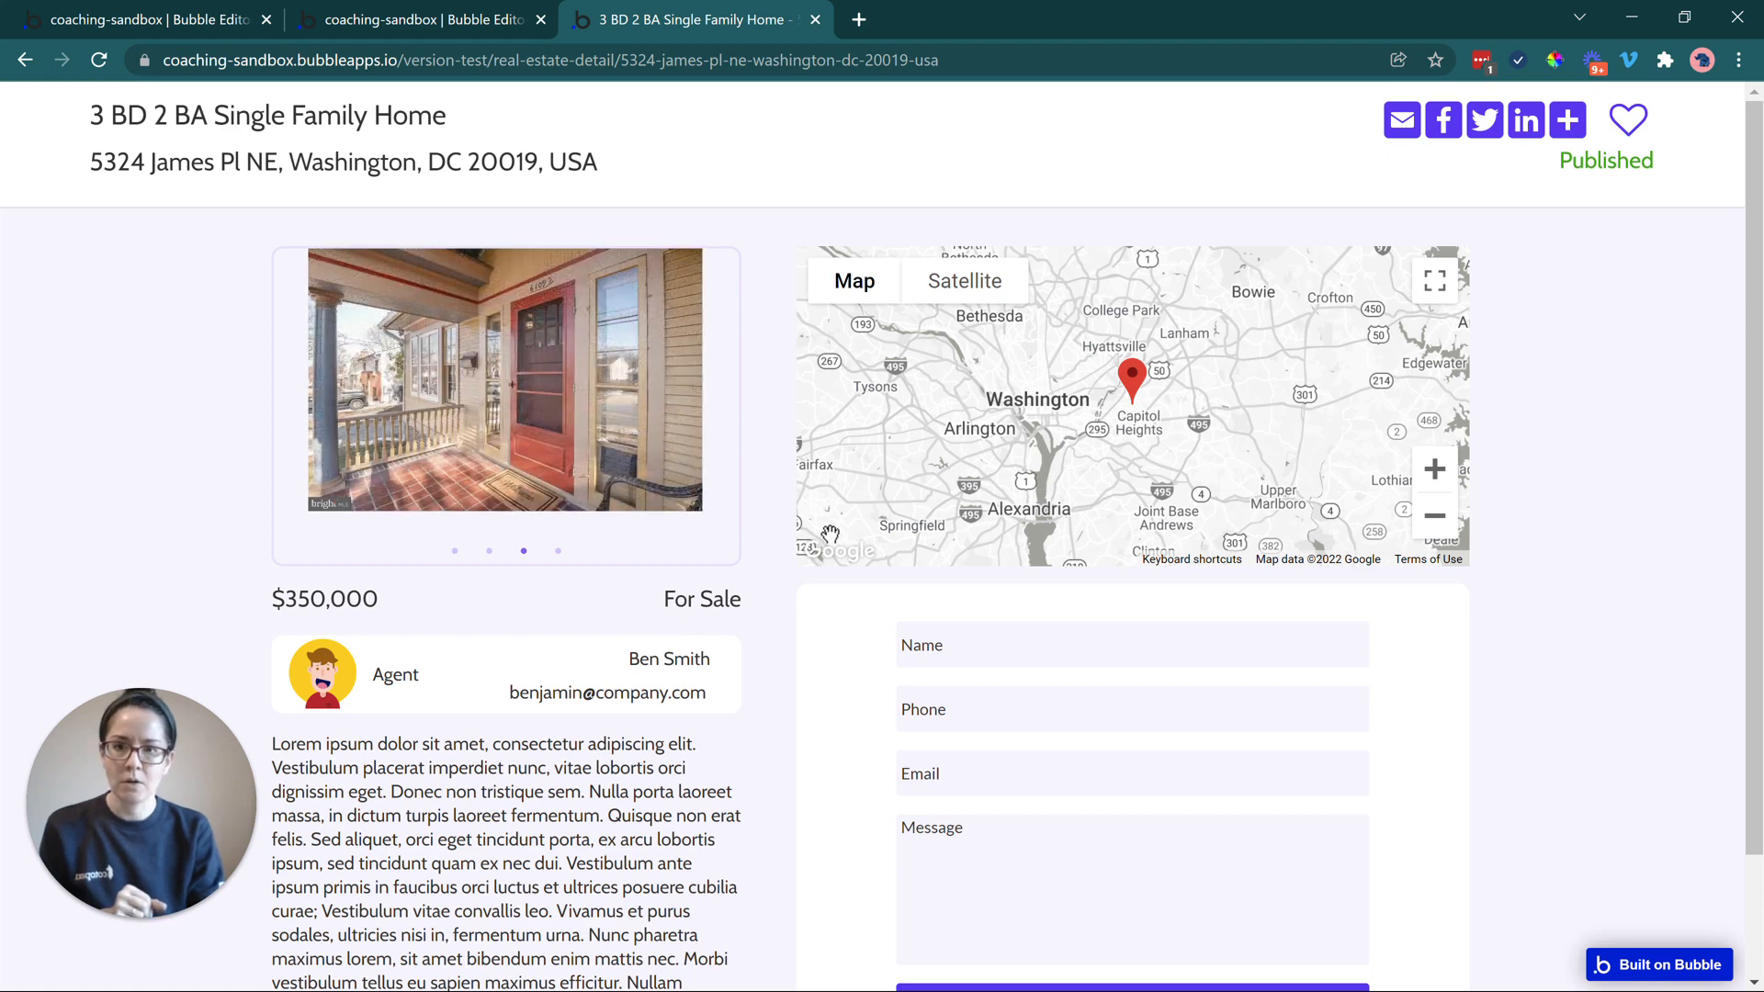
drag(623, 64, 965, 97)
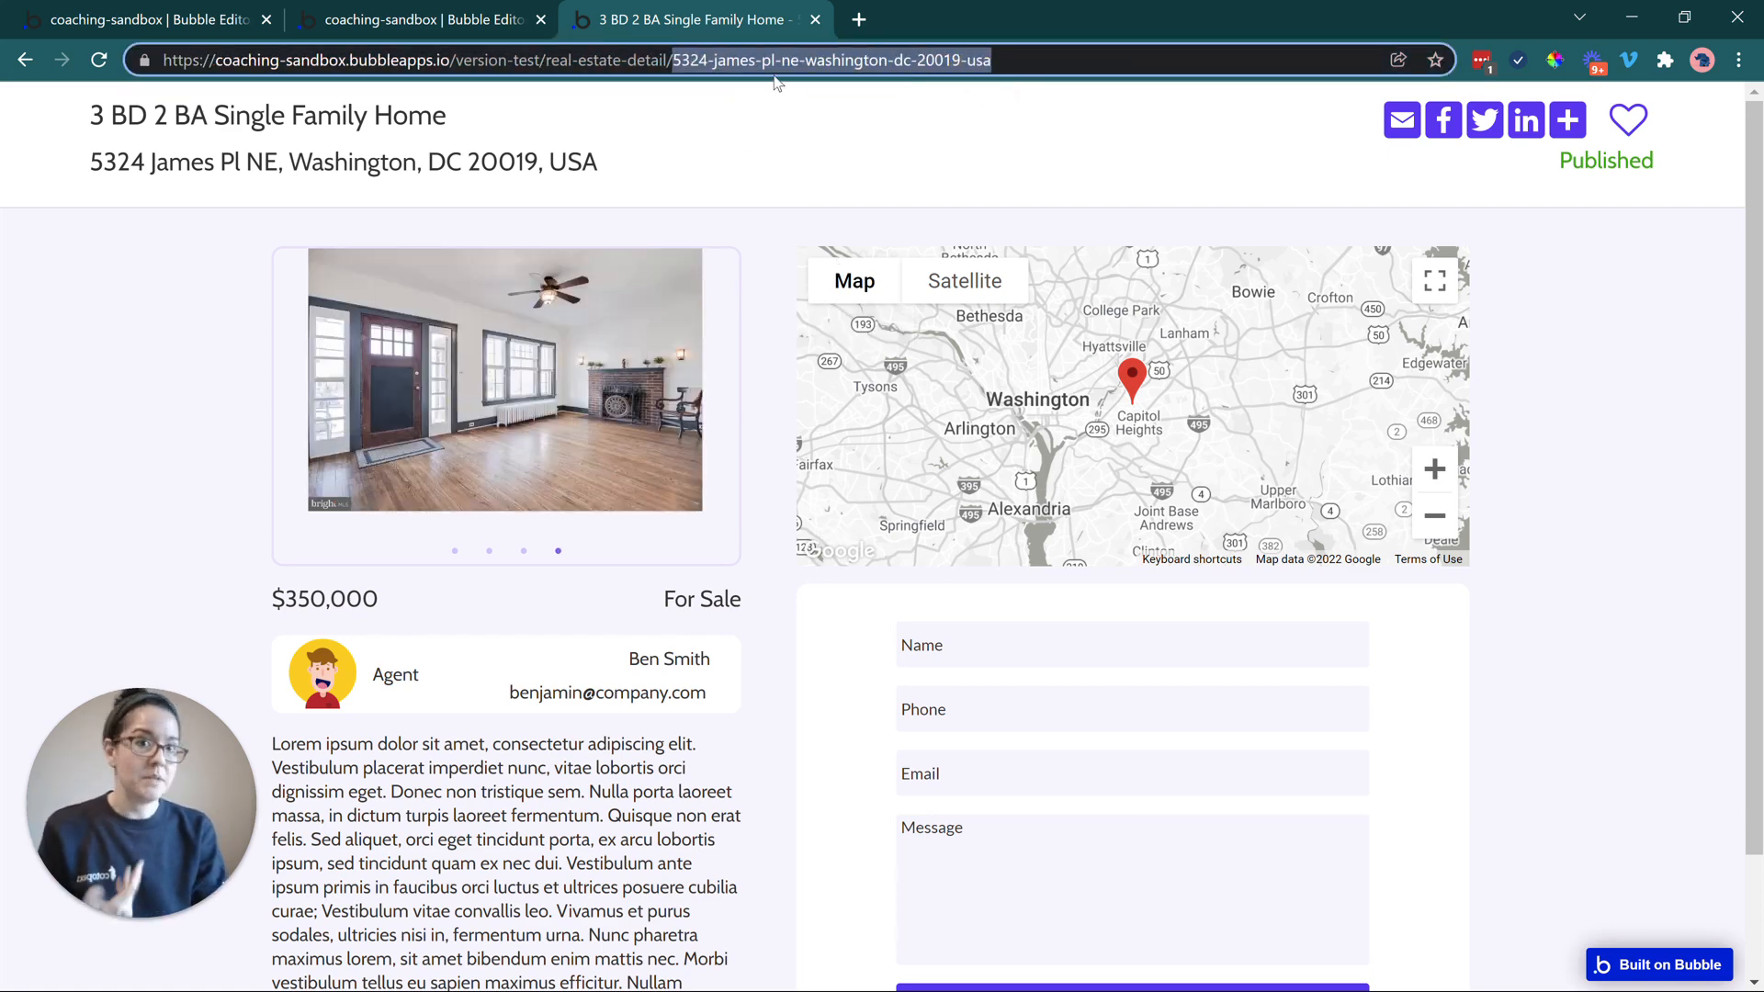
drag(547, 52, 659, 64)
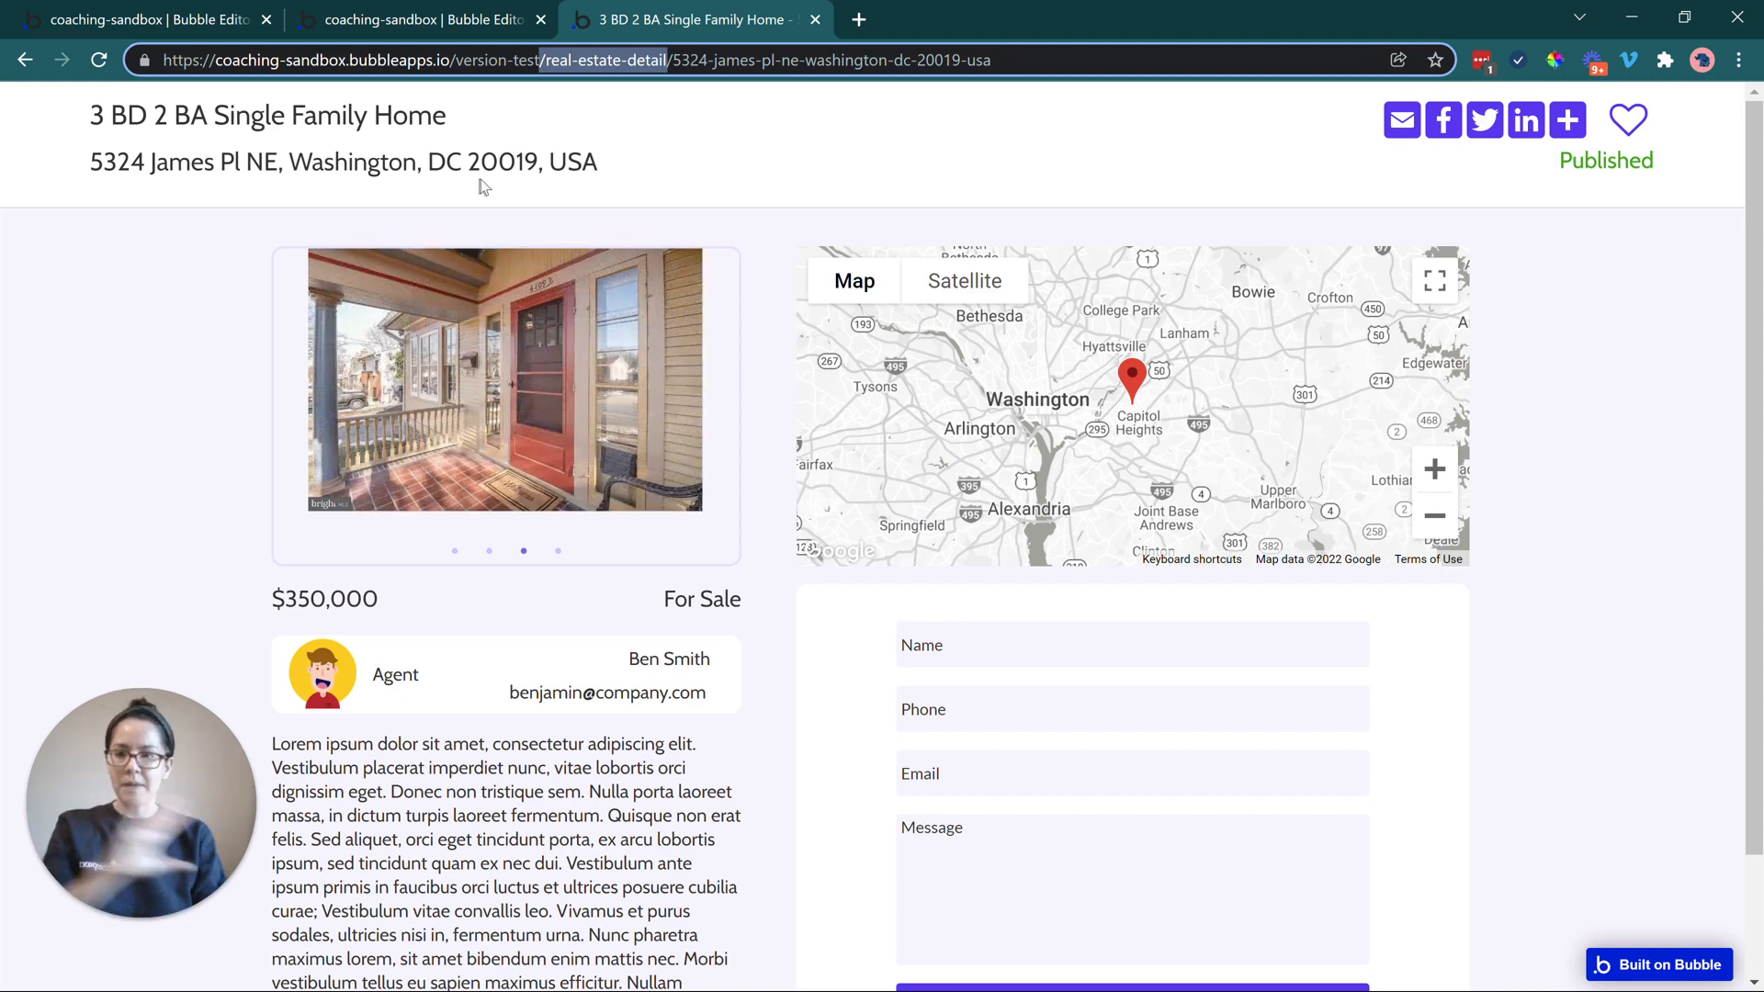
click(101, 112)
drag(101, 112, 396, 120)
click(400, 117)
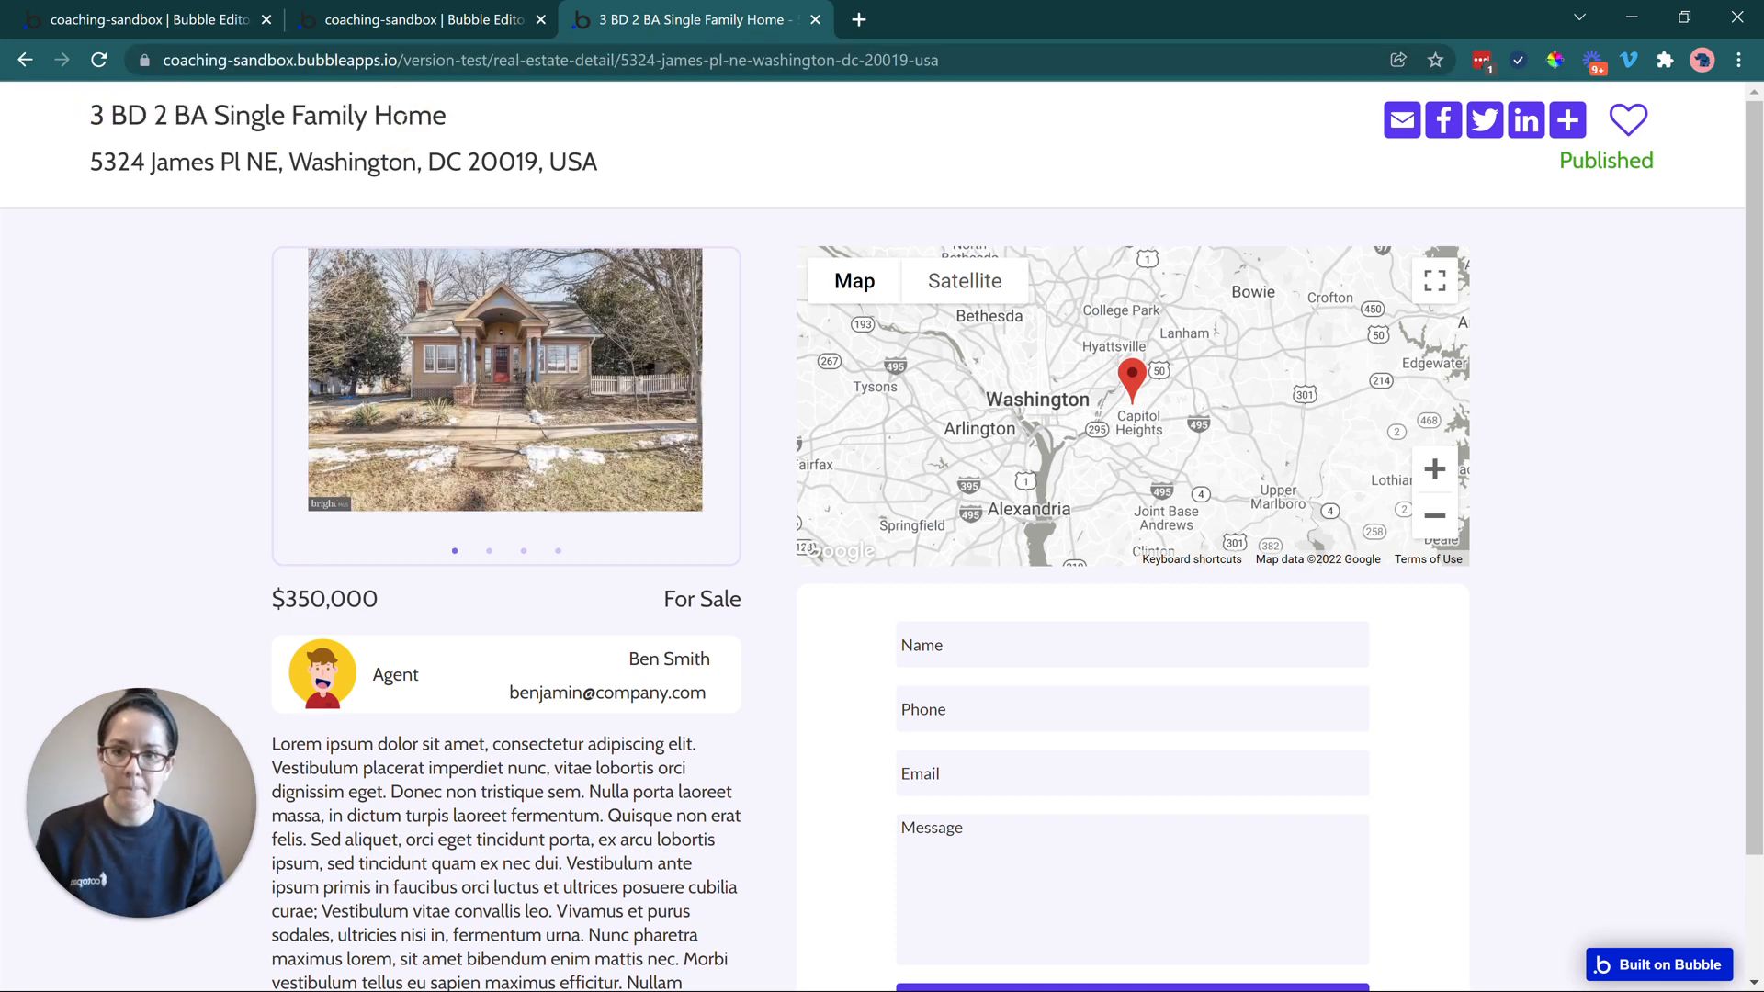
Switch to the Bubble editor for the real-estate-listings page, expand Group I and Group Listings, and select Group Edit
click(421, 20)
click(177, 33)
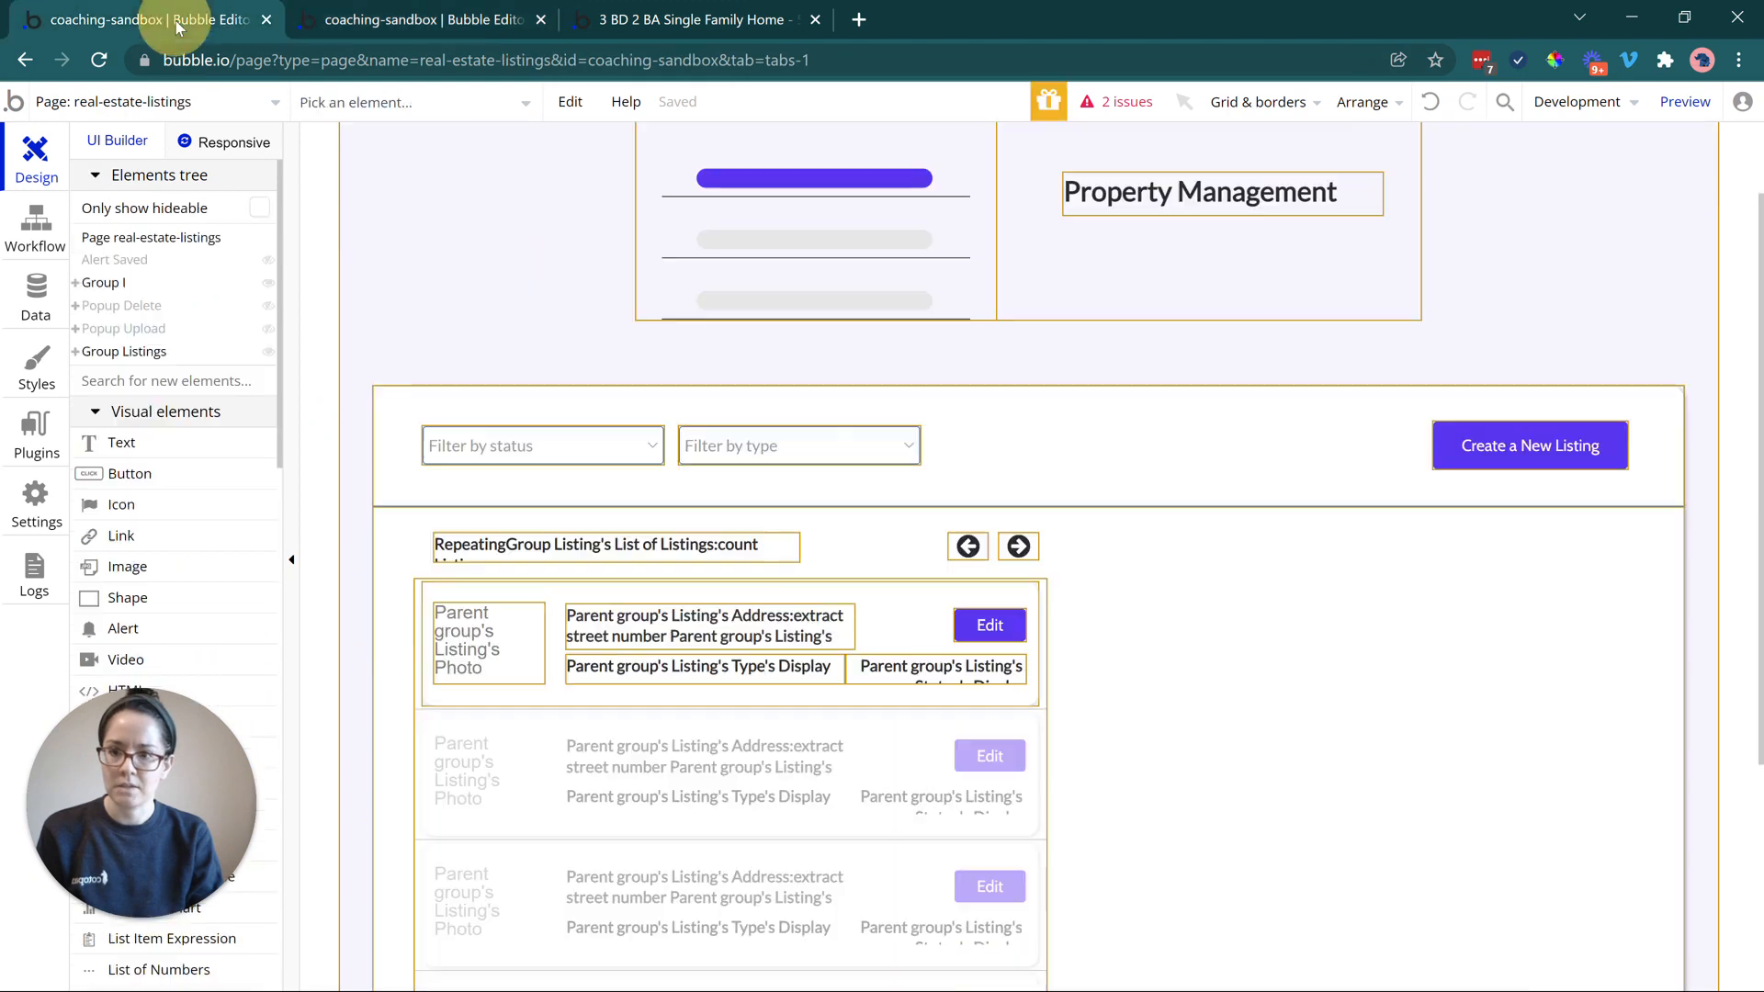
click(76, 283)
click(96, 284)
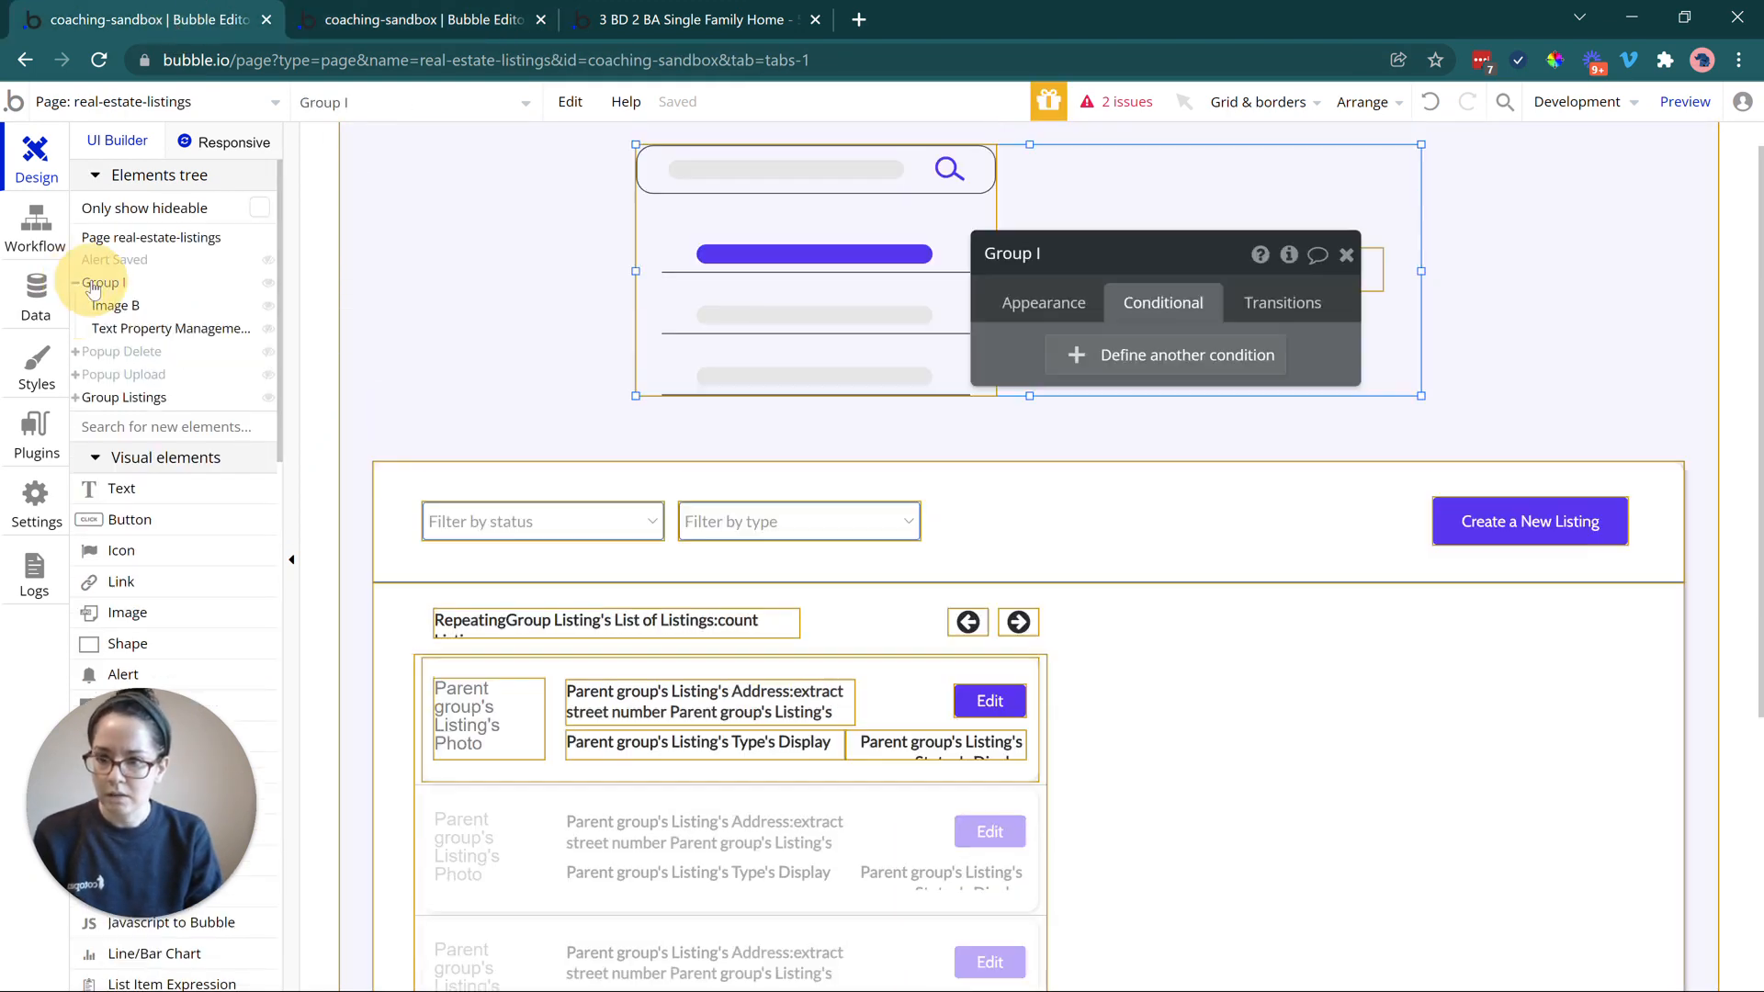
click(75, 398)
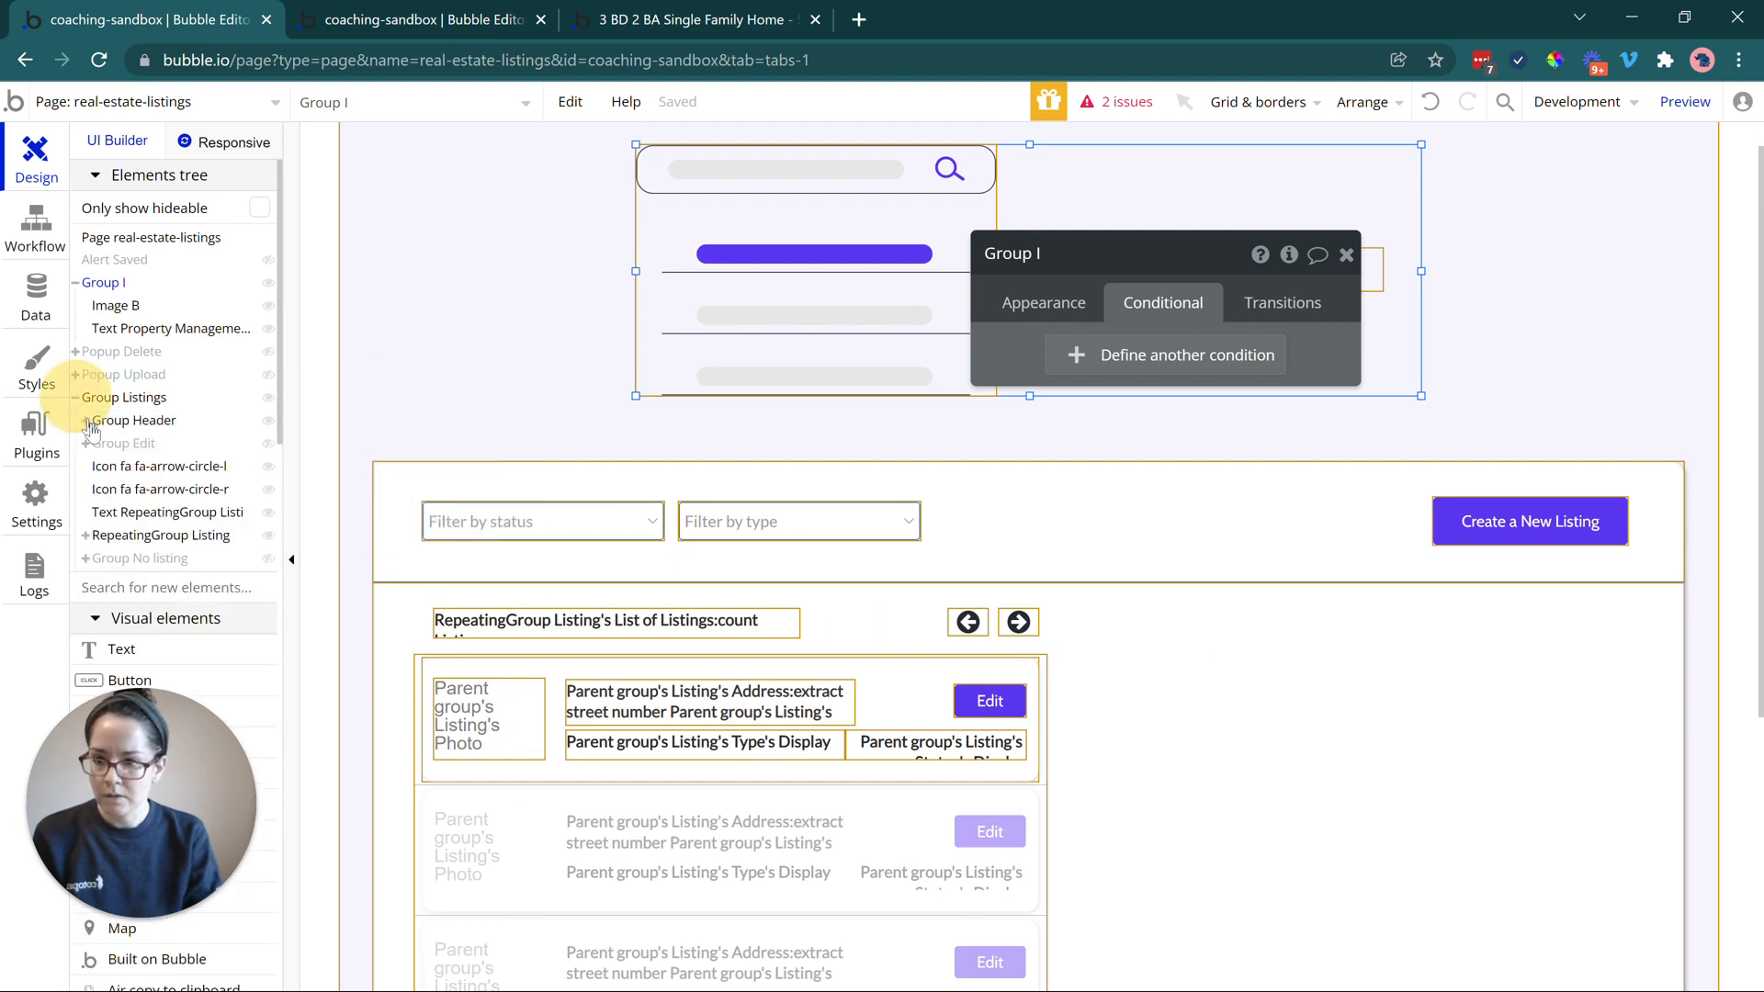
click(123, 443)
Move the Group Edit property editor away from the form and select the Title input
scroll(1165, 692, down, 3)
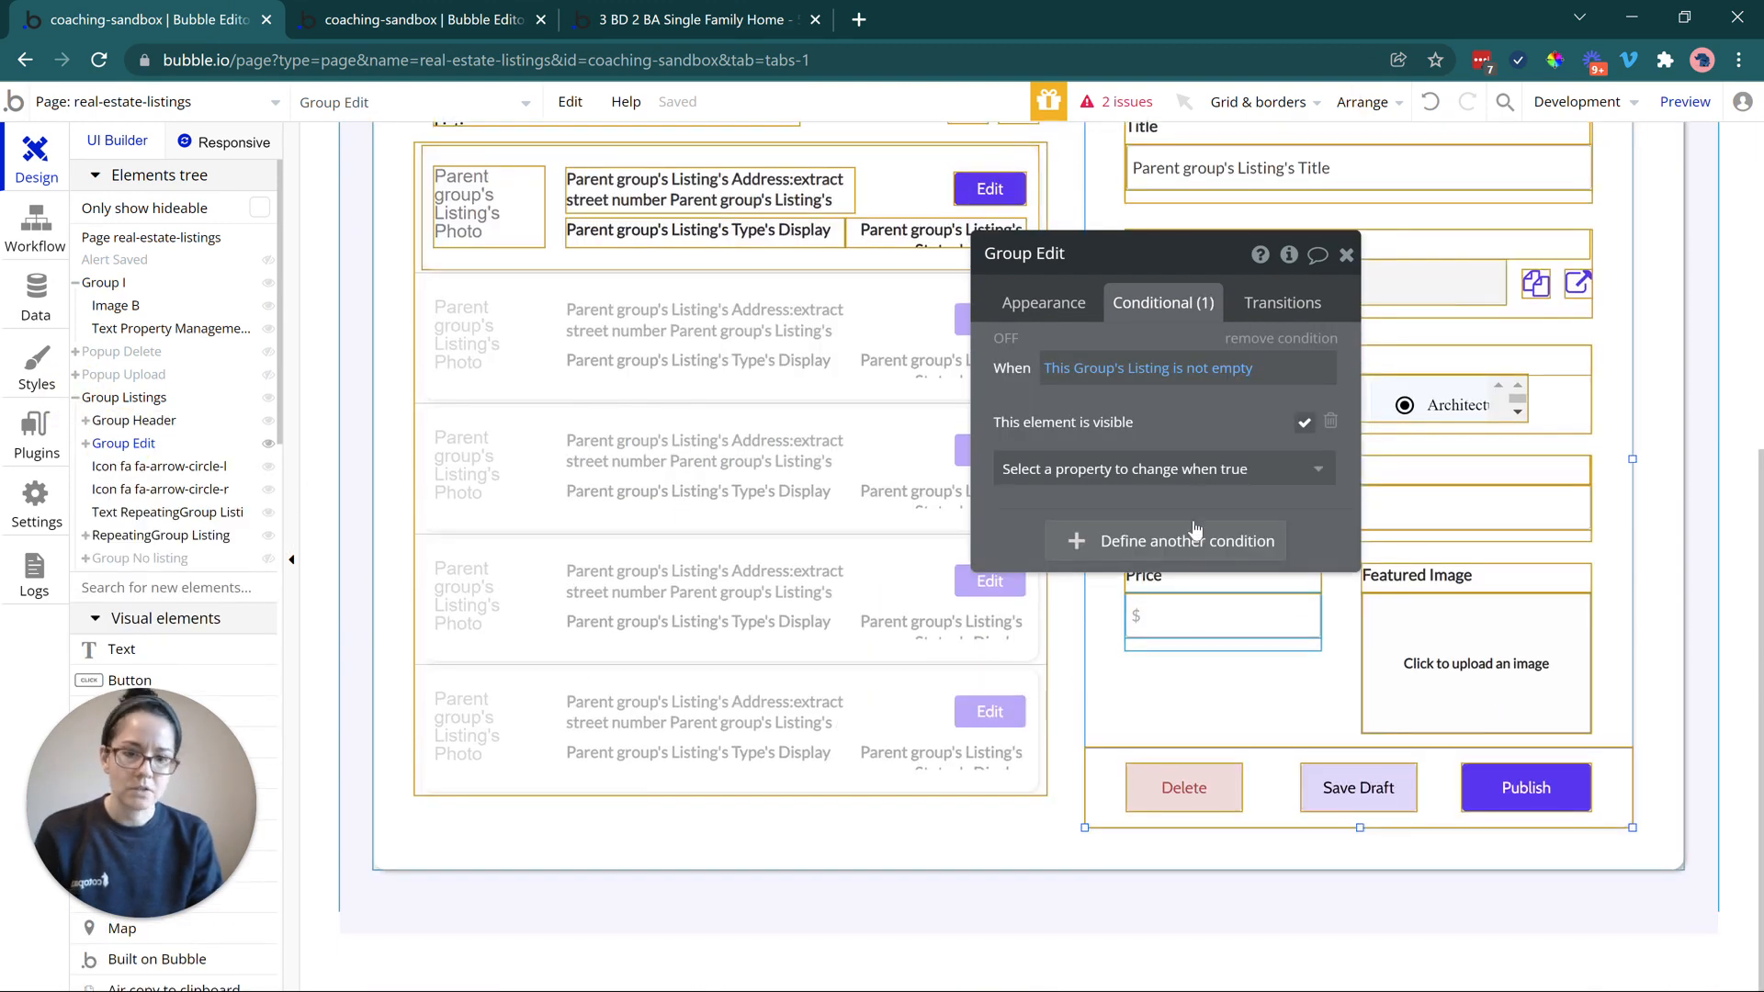
drag(1204, 413, 798, 409)
scroll(1106, 457, up, 2)
click(1193, 525)
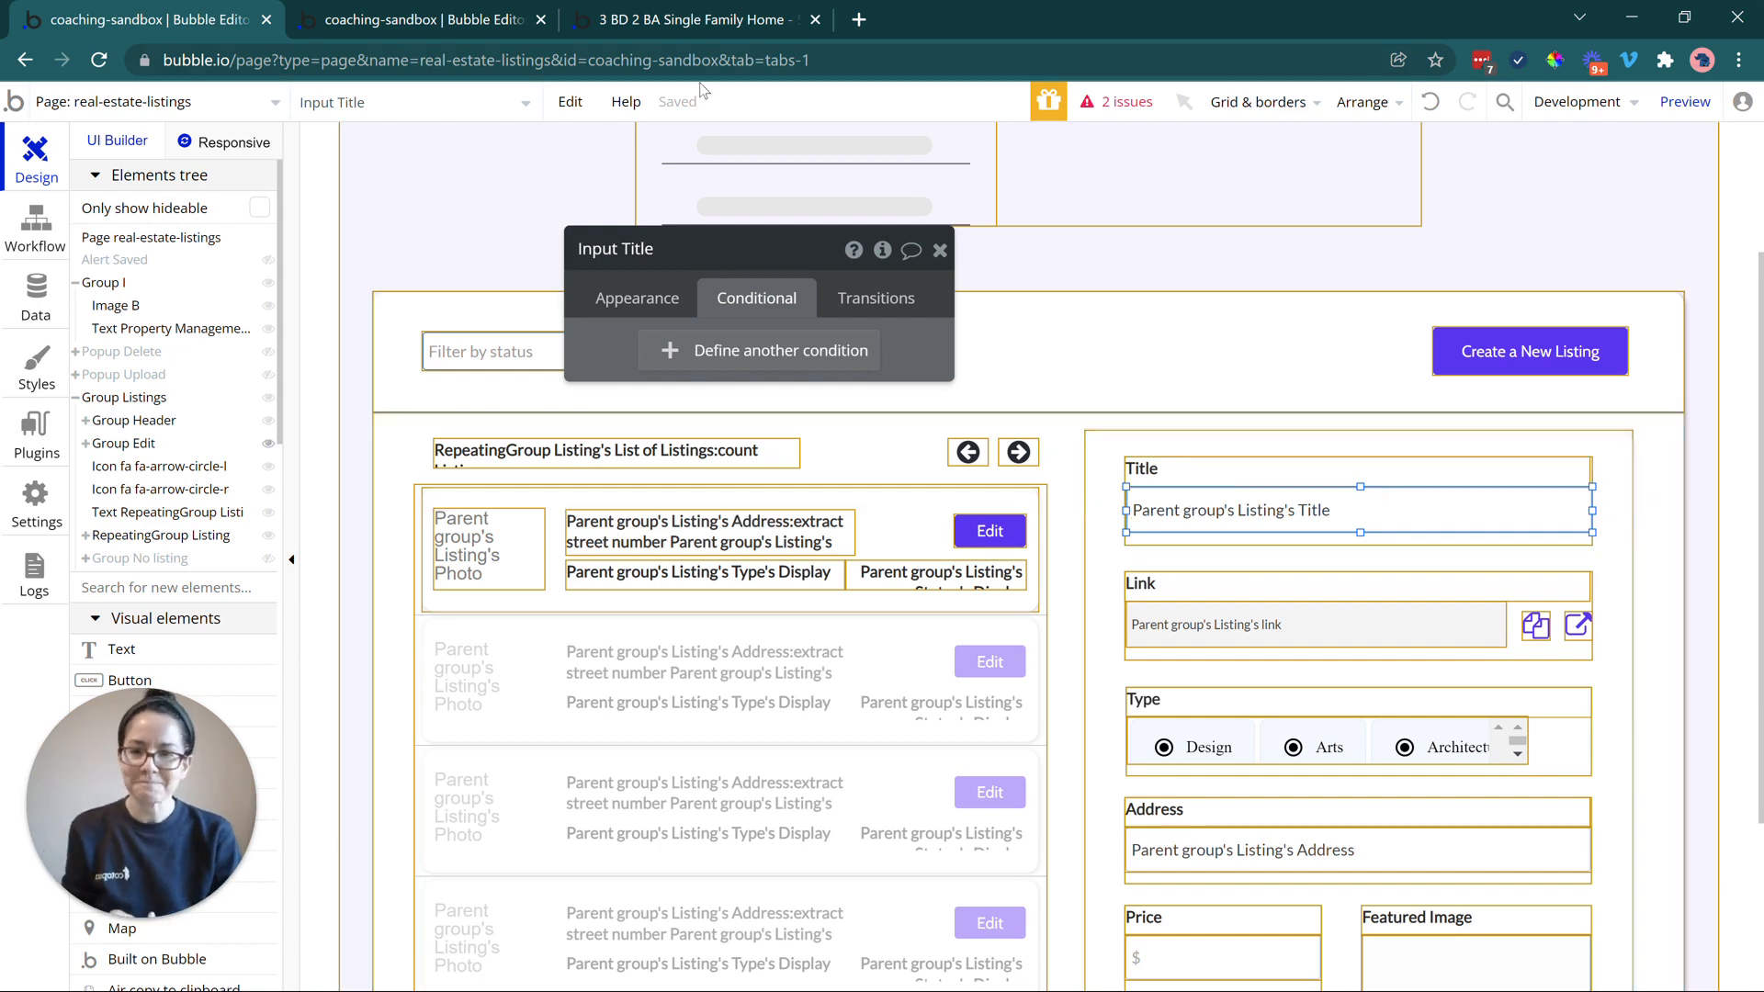
Switch back to the listing's detail page, open the Facebook share window and close it
click(698, 23)
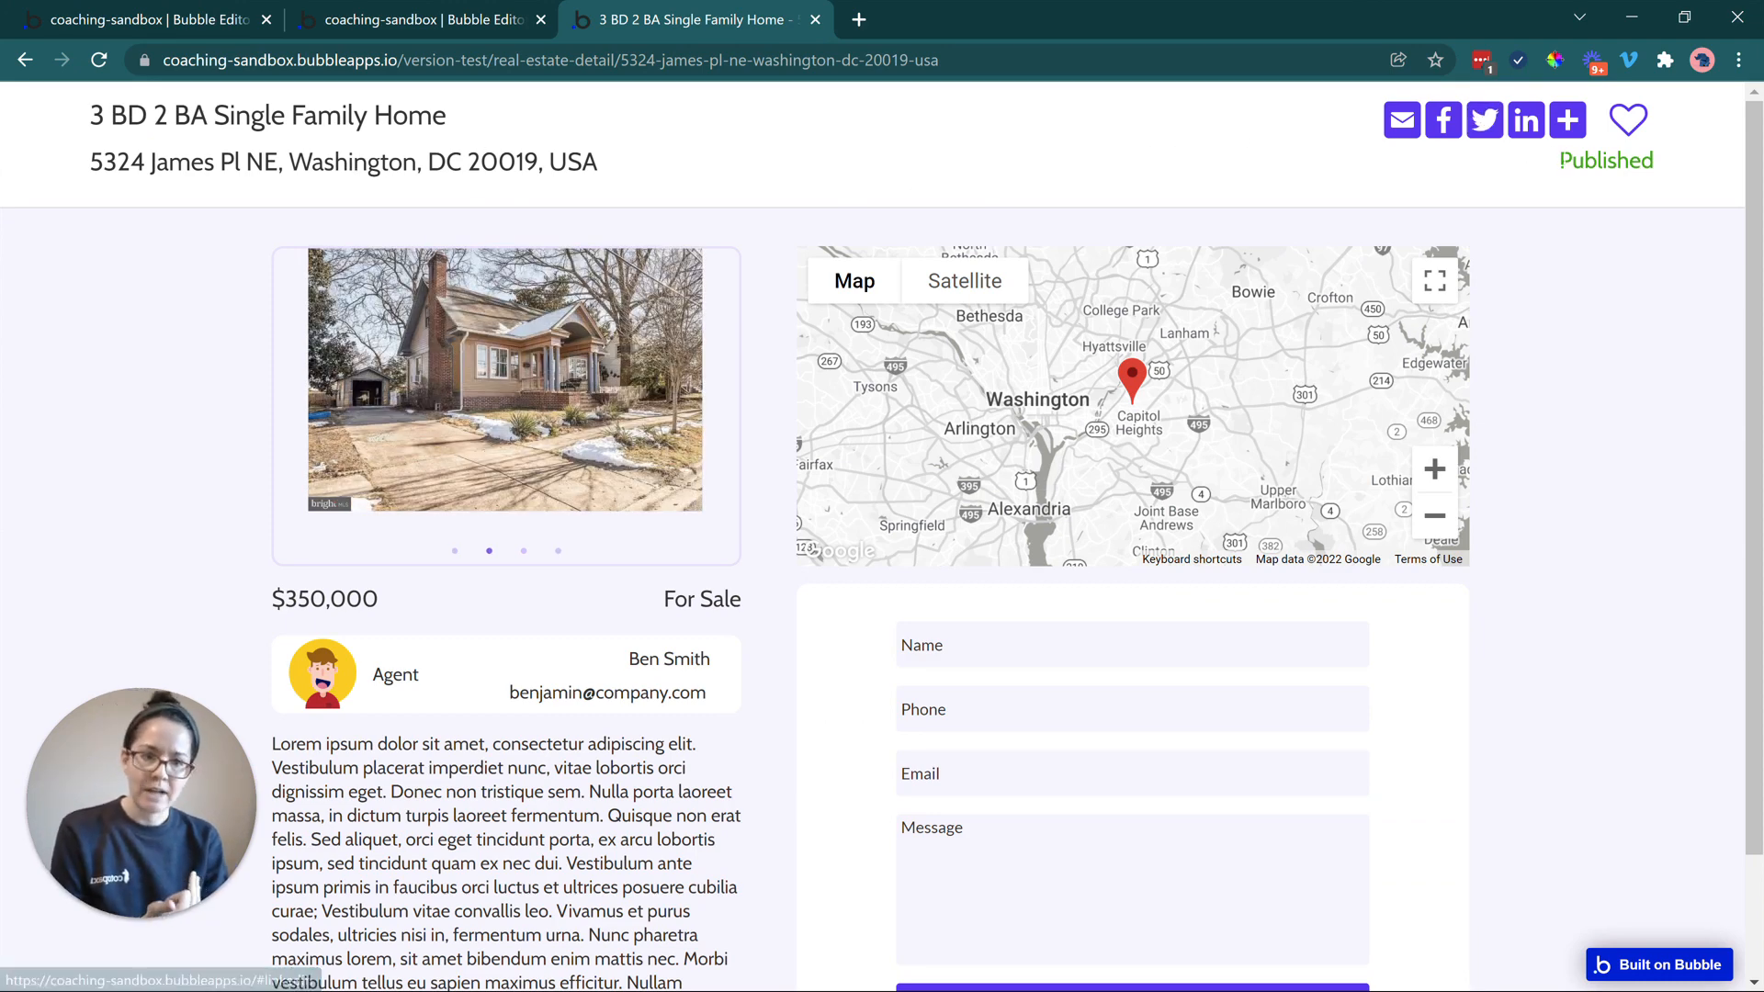
click(1666, 162)
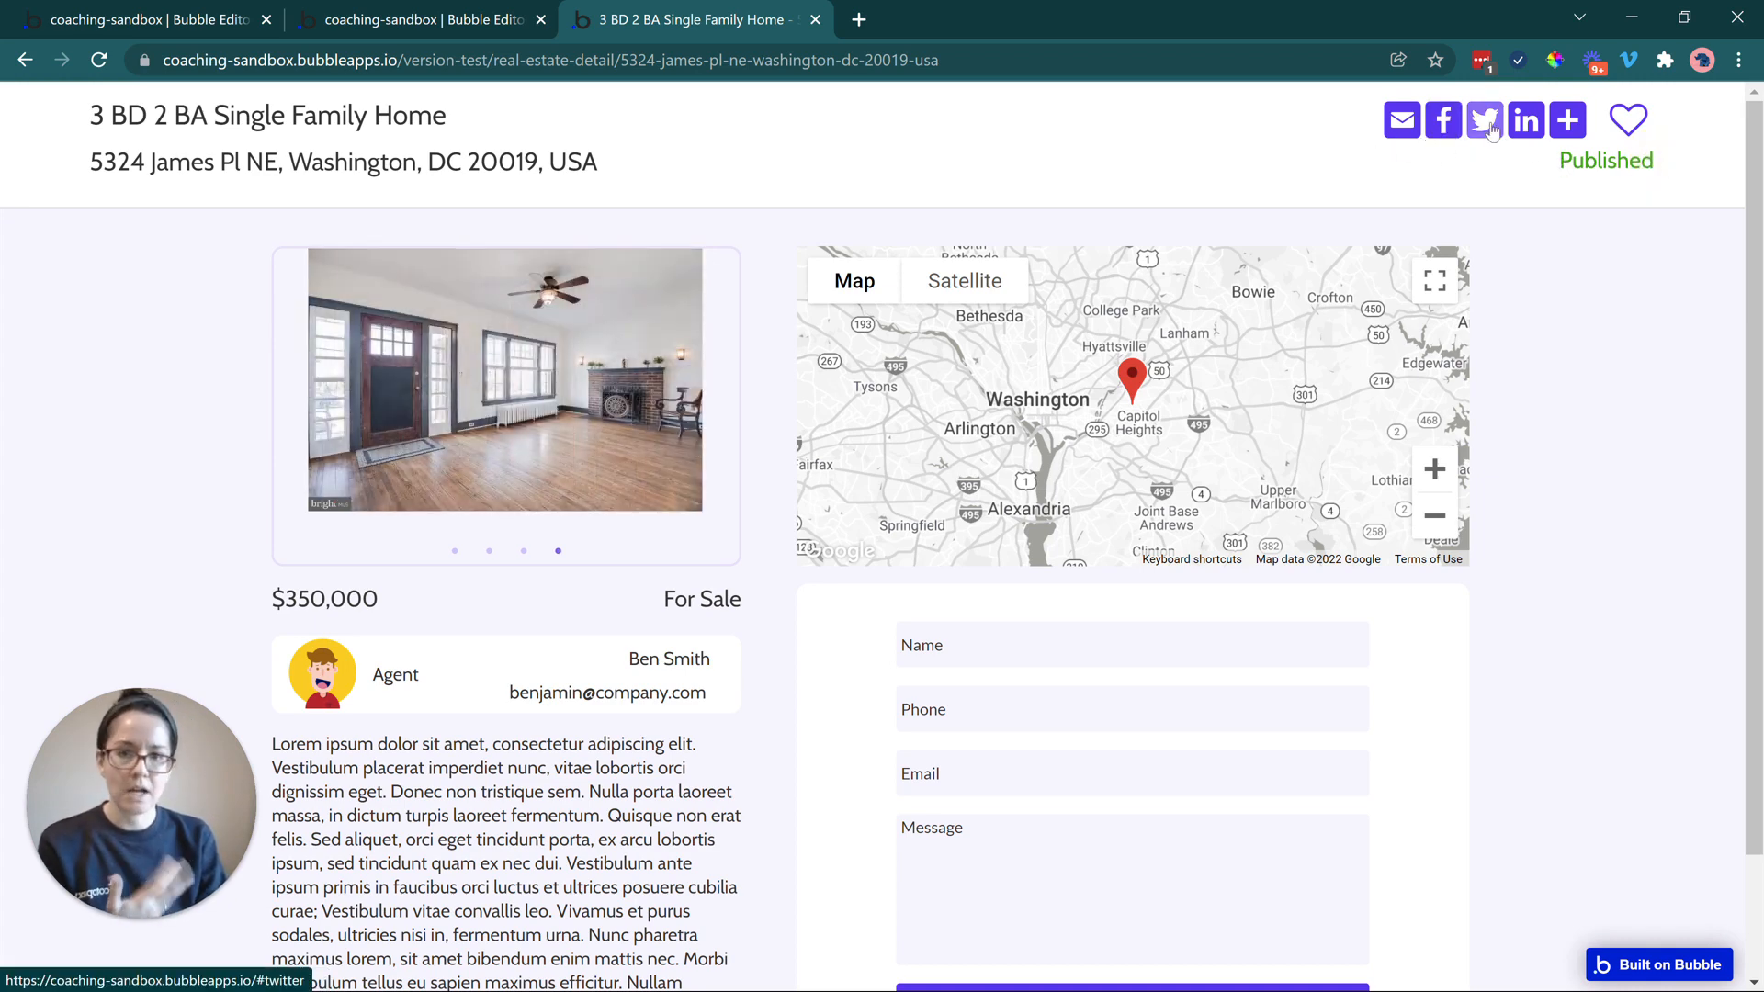
mouse_move(1603, 132)
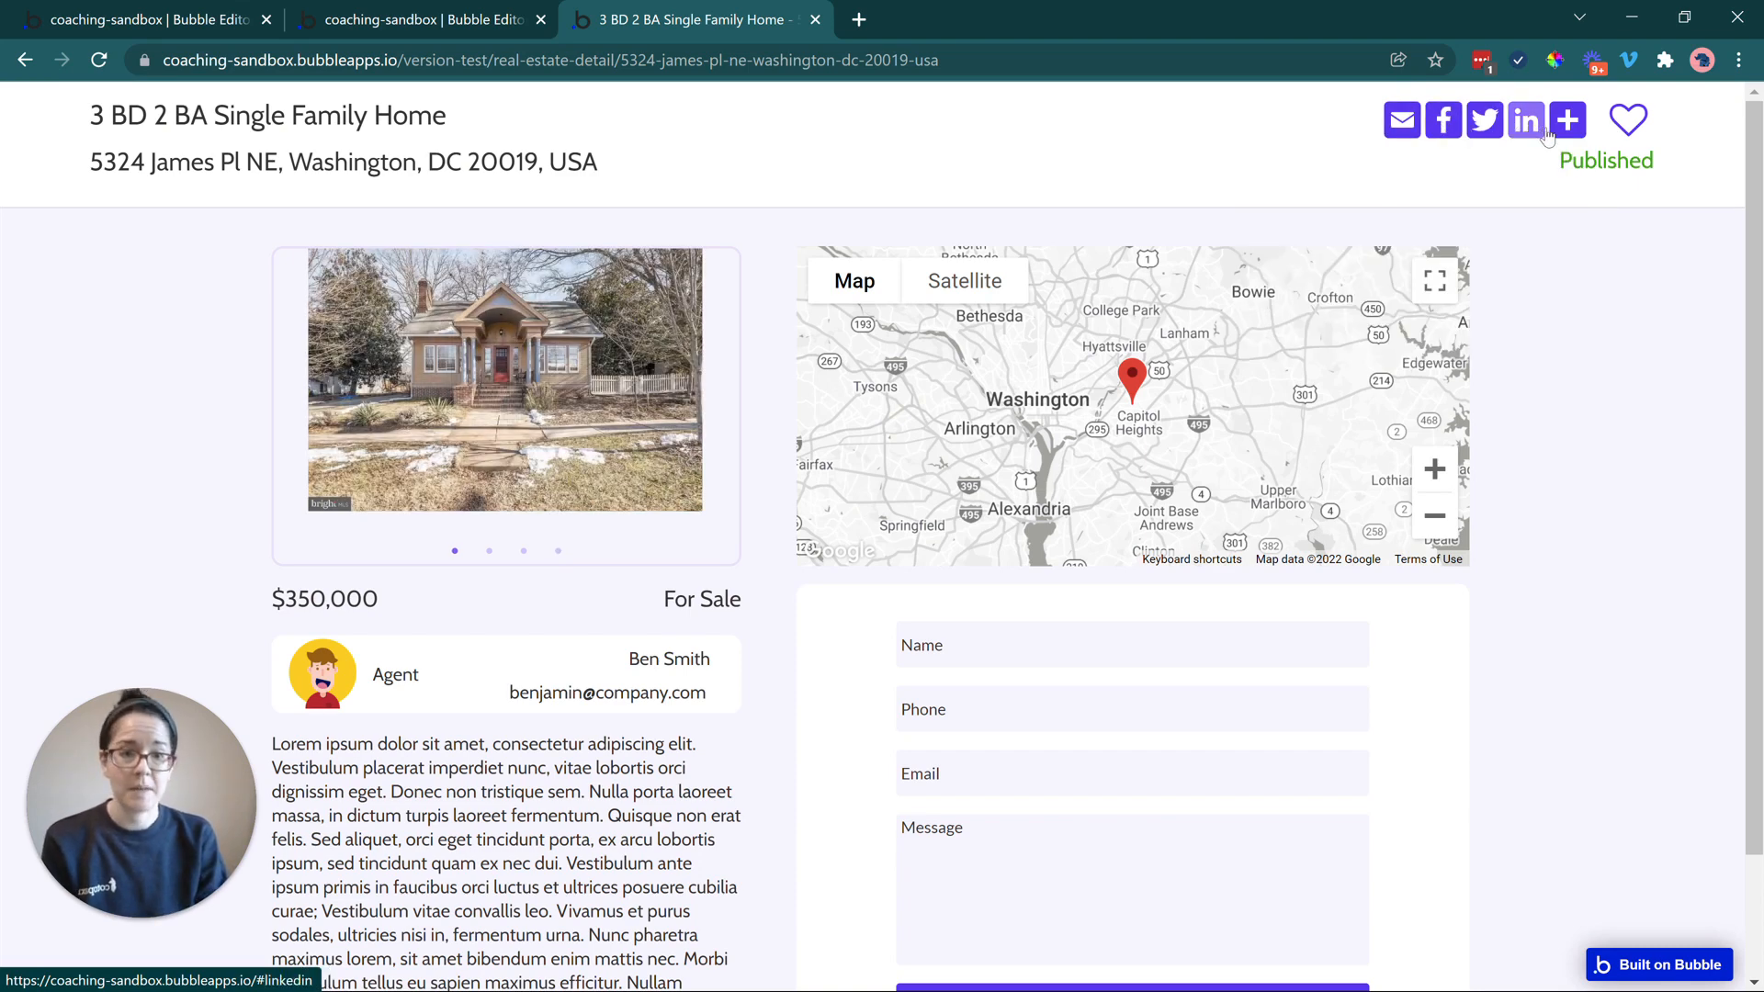
mouse_move(1506, 133)
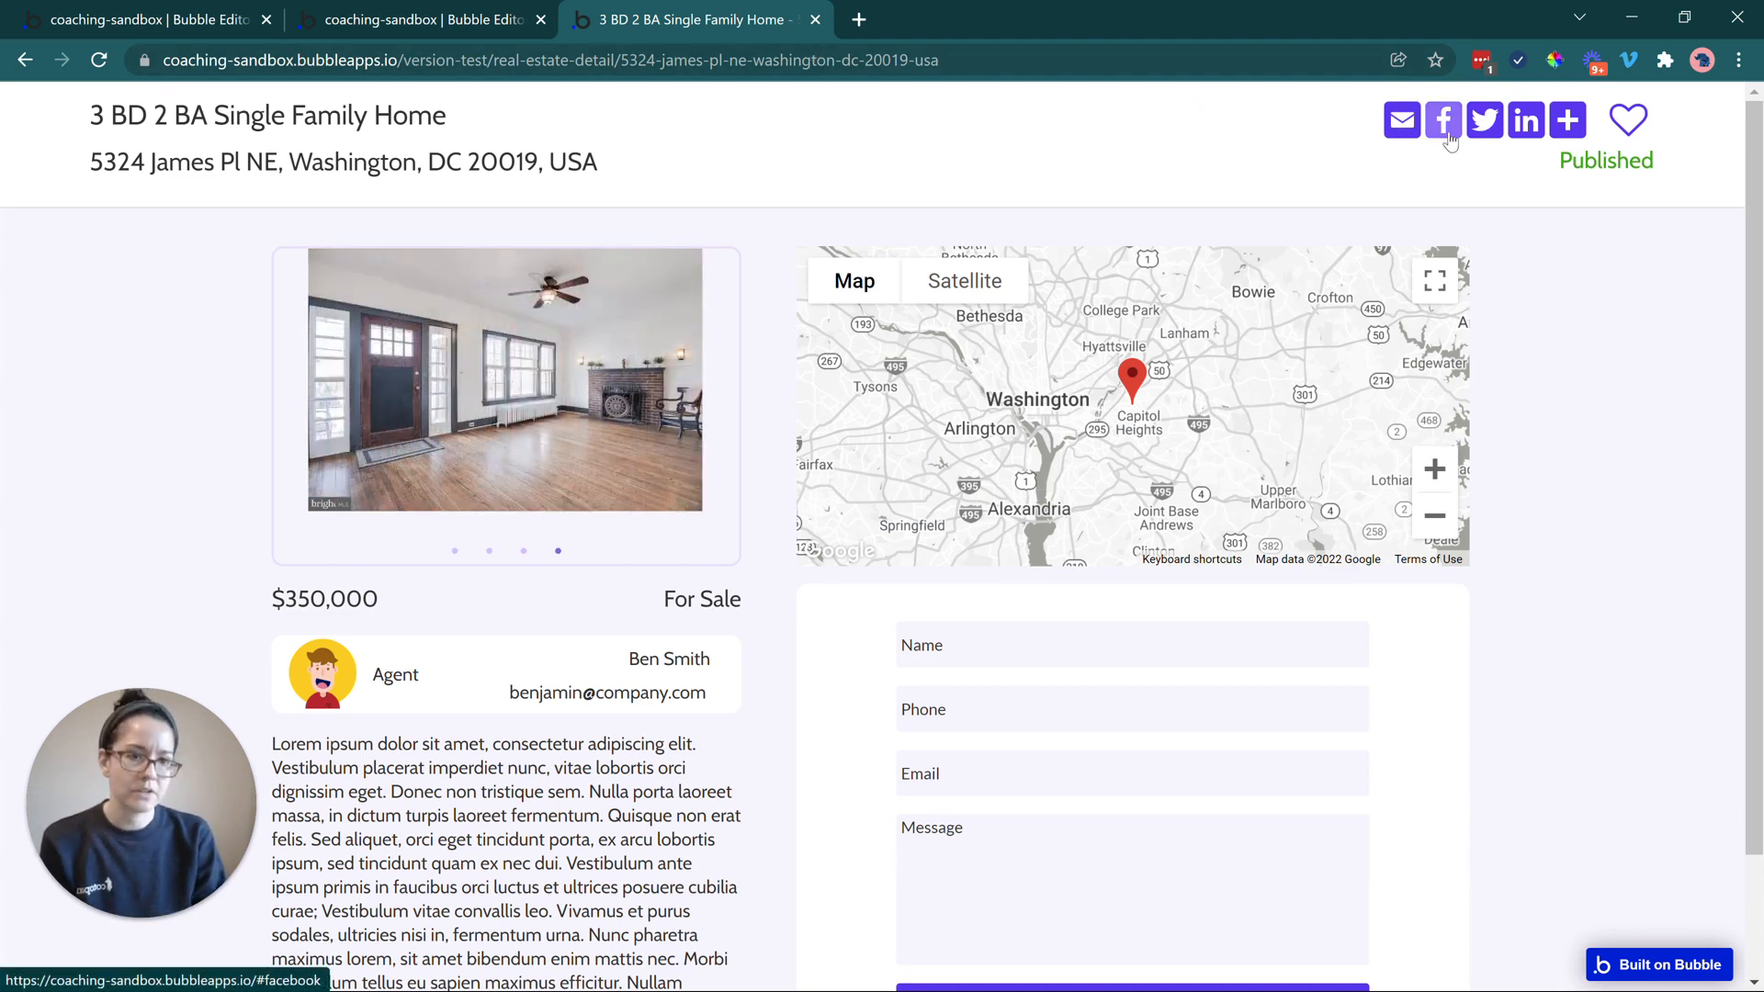
click(1445, 127)
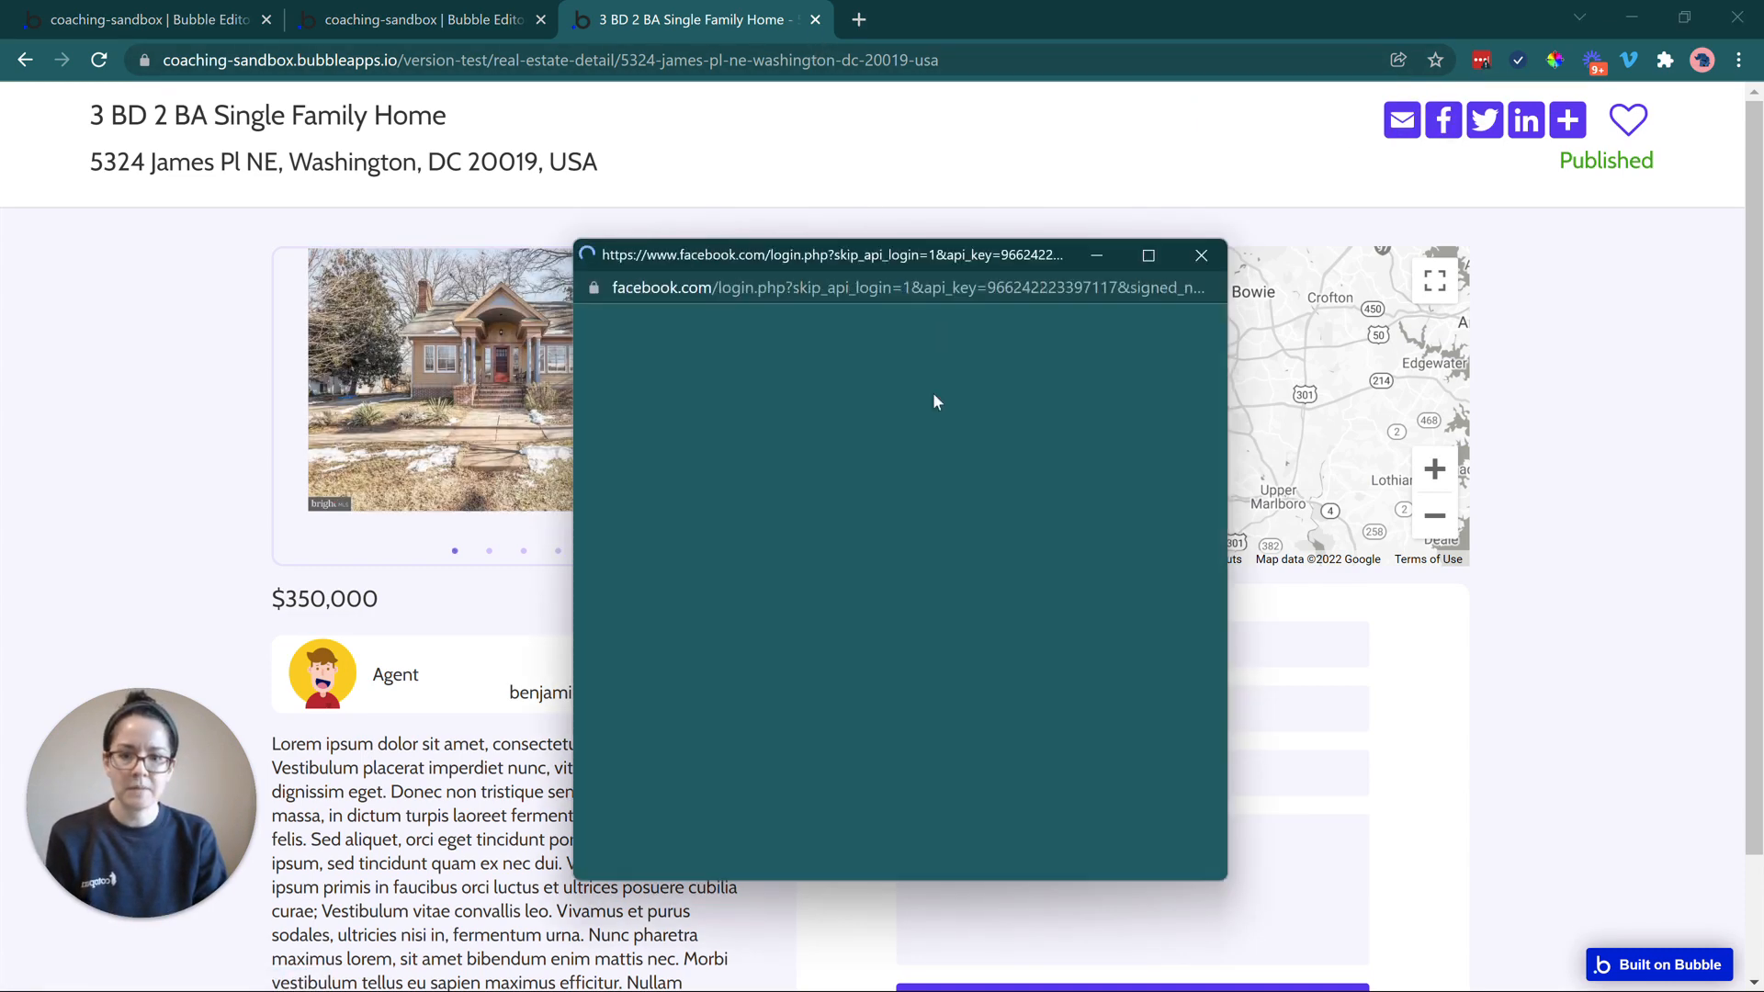
click(1201, 256)
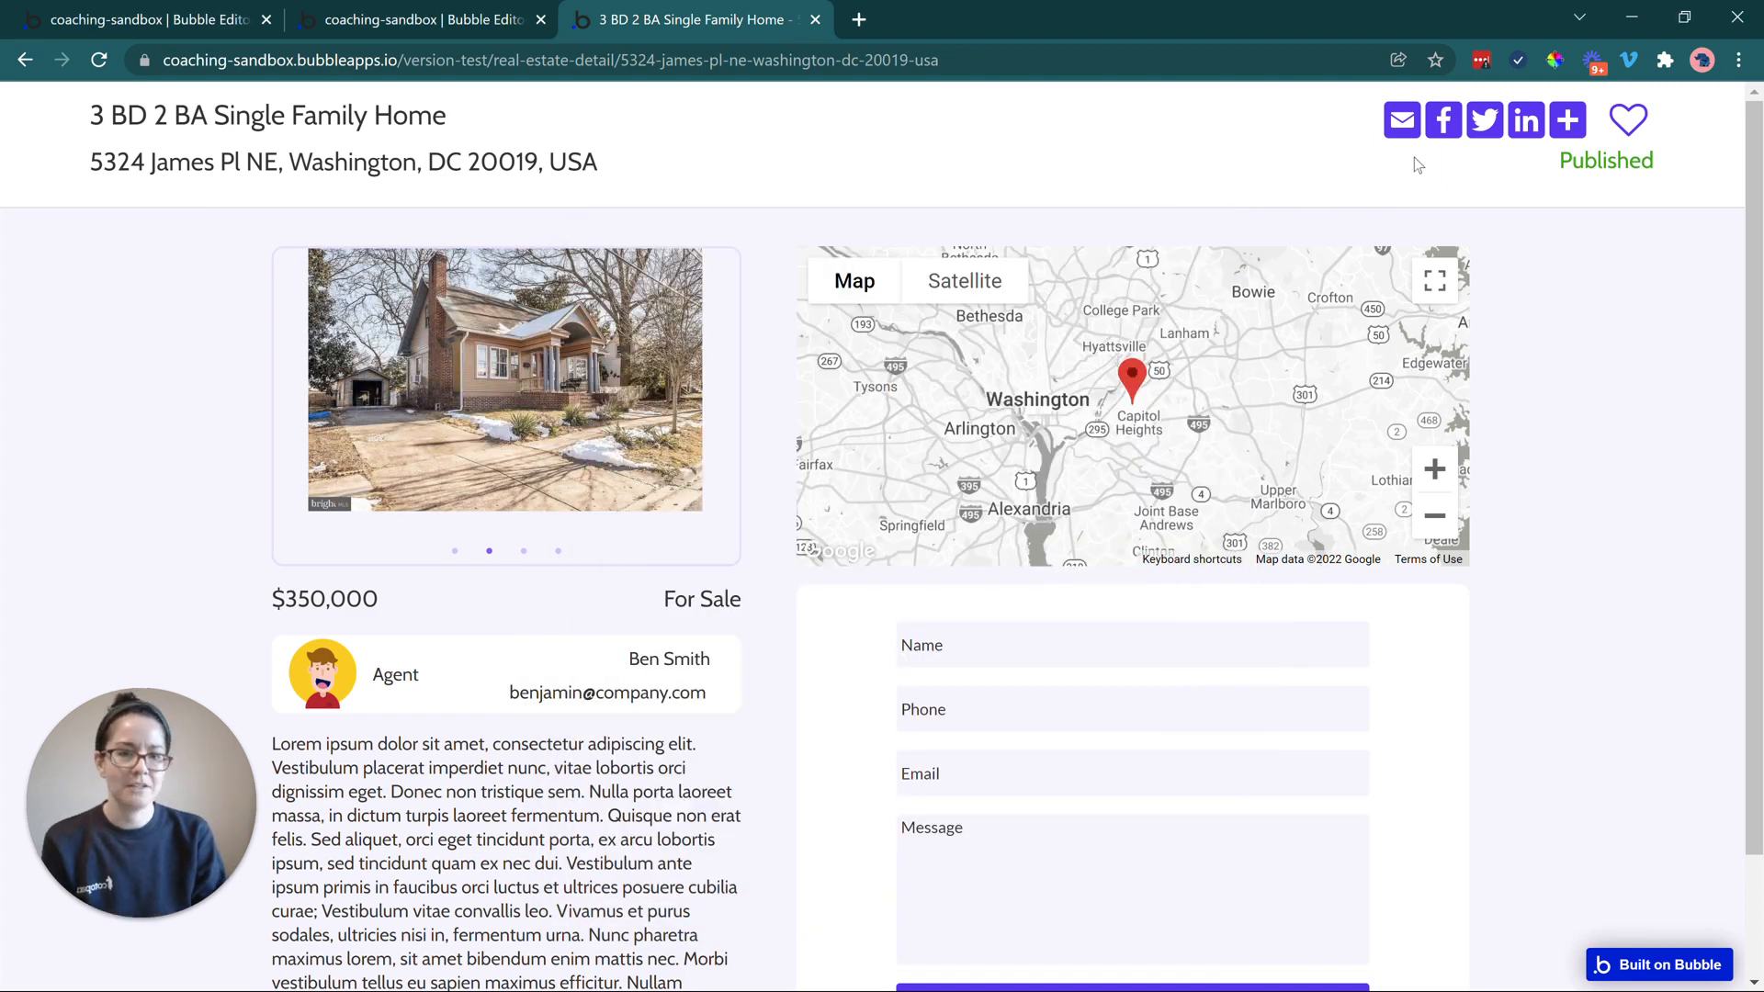
Open and close the listing's Twitter share window, and browse the full list of sharing services before closing it
click(1485, 121)
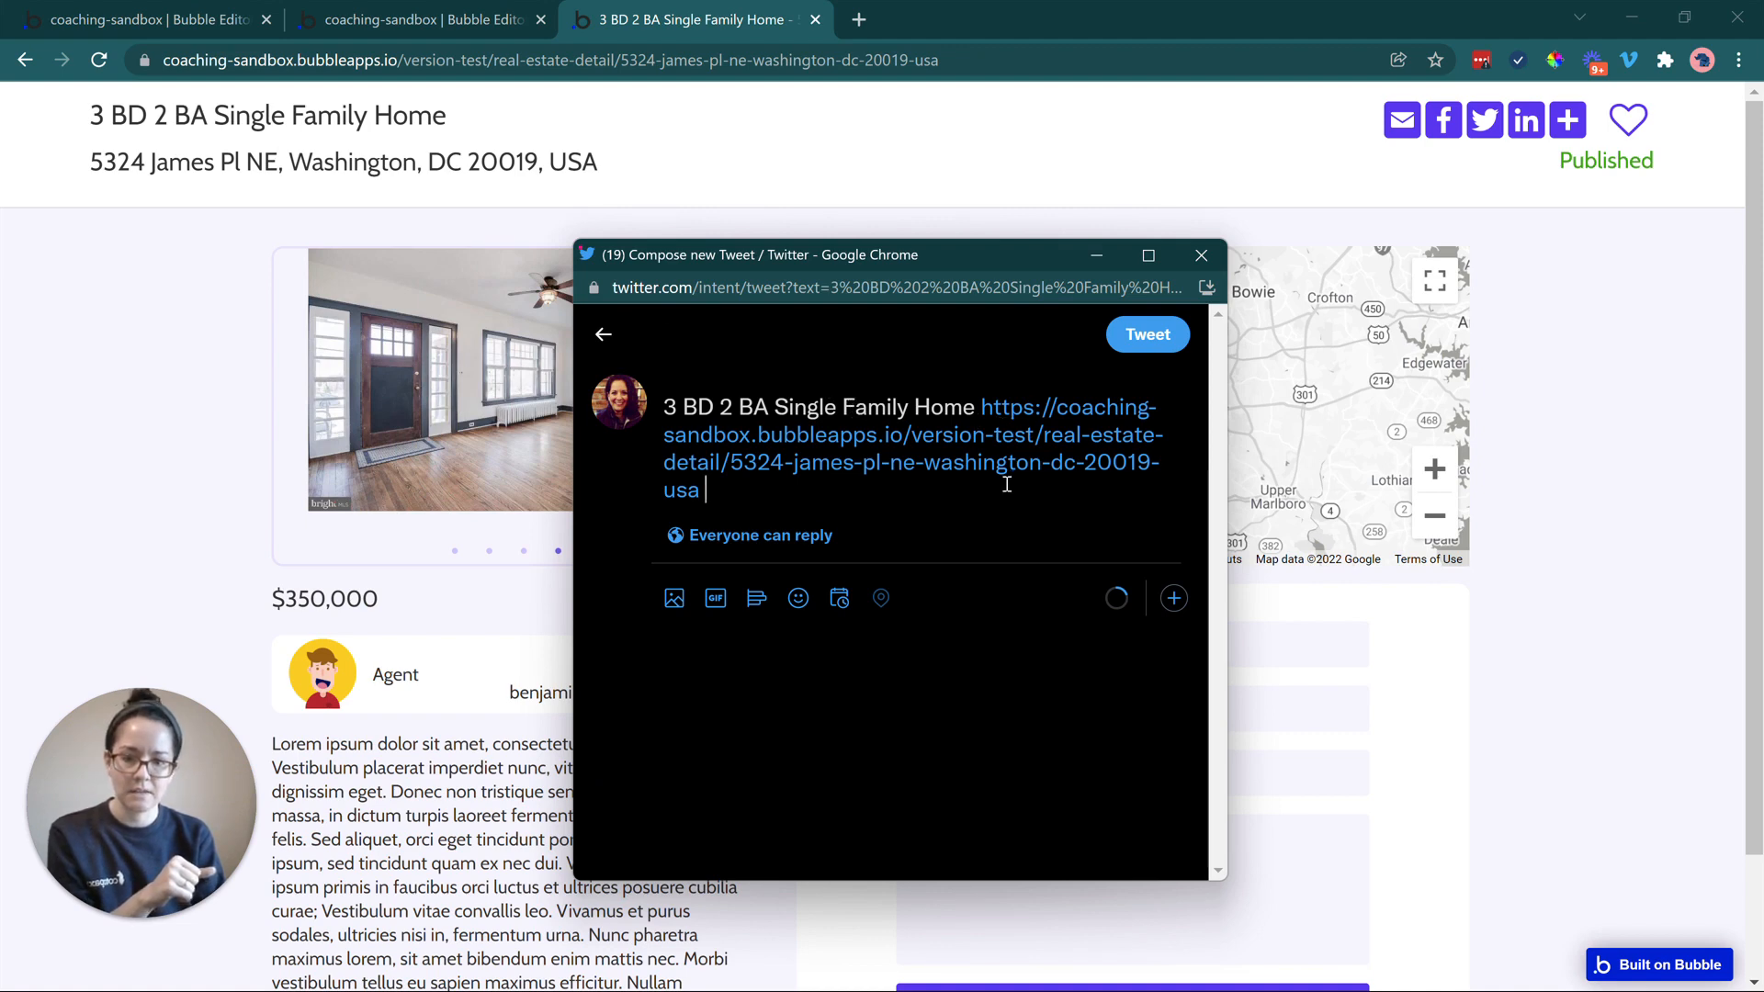
click(1201, 255)
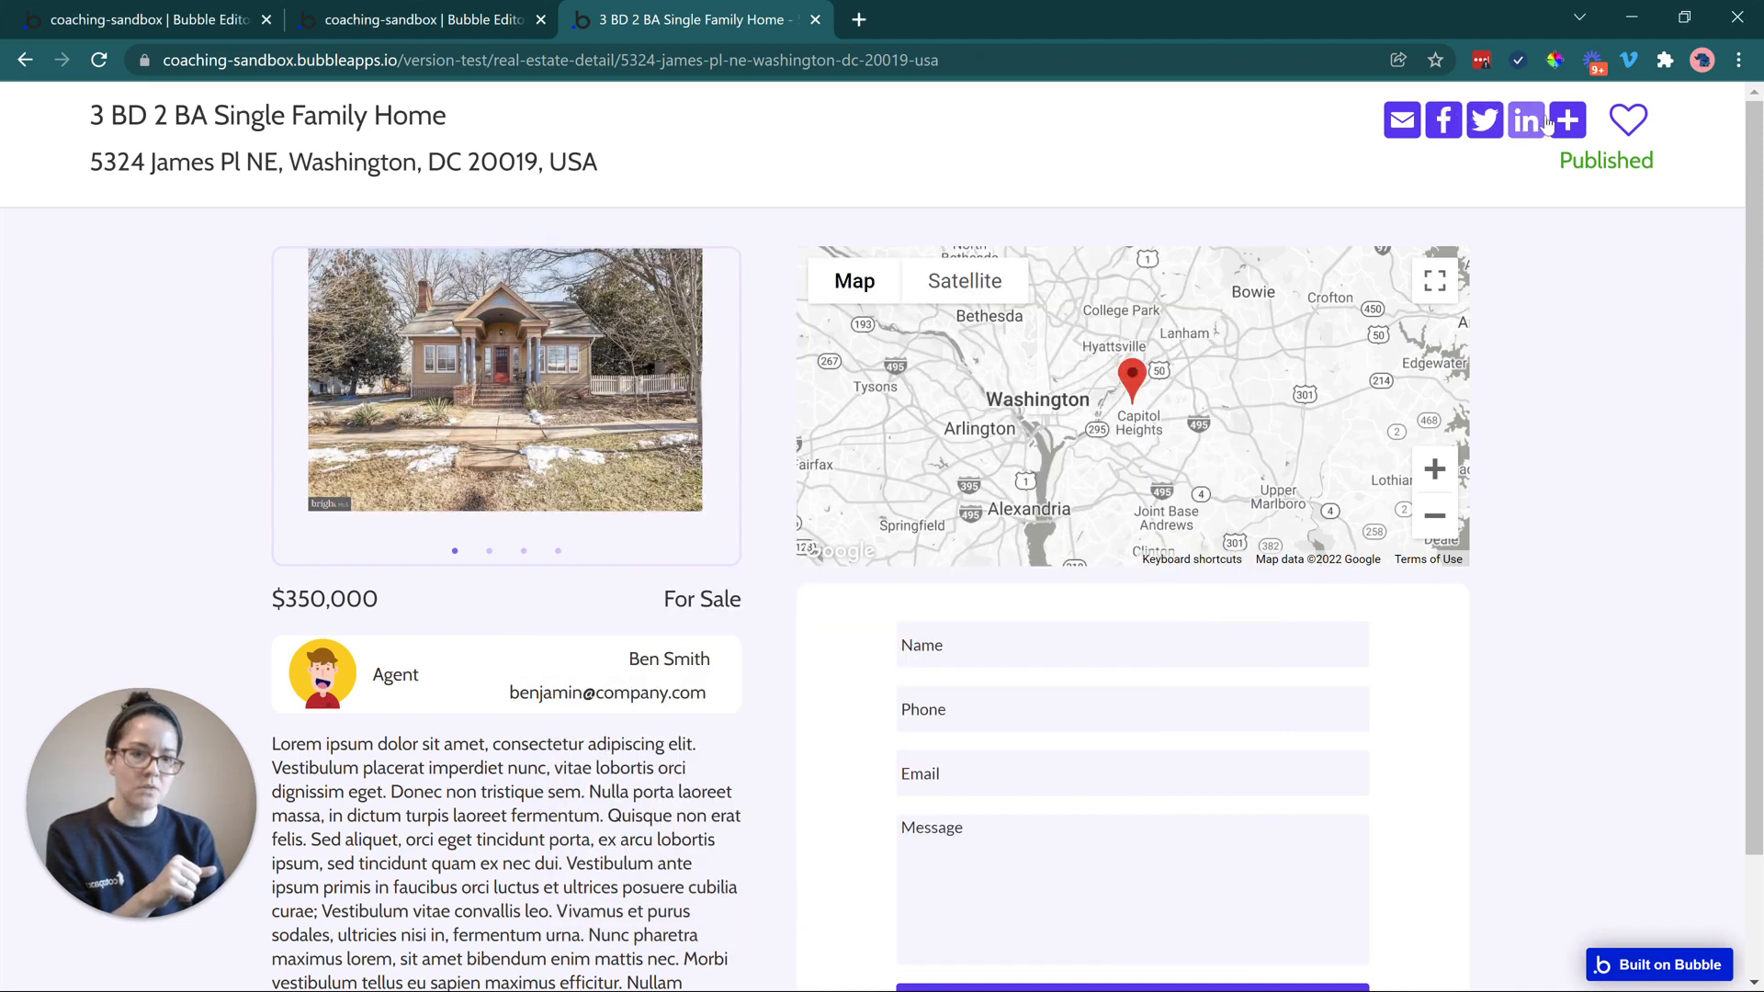
mouse_move(1549, 123)
click(1406, 340)
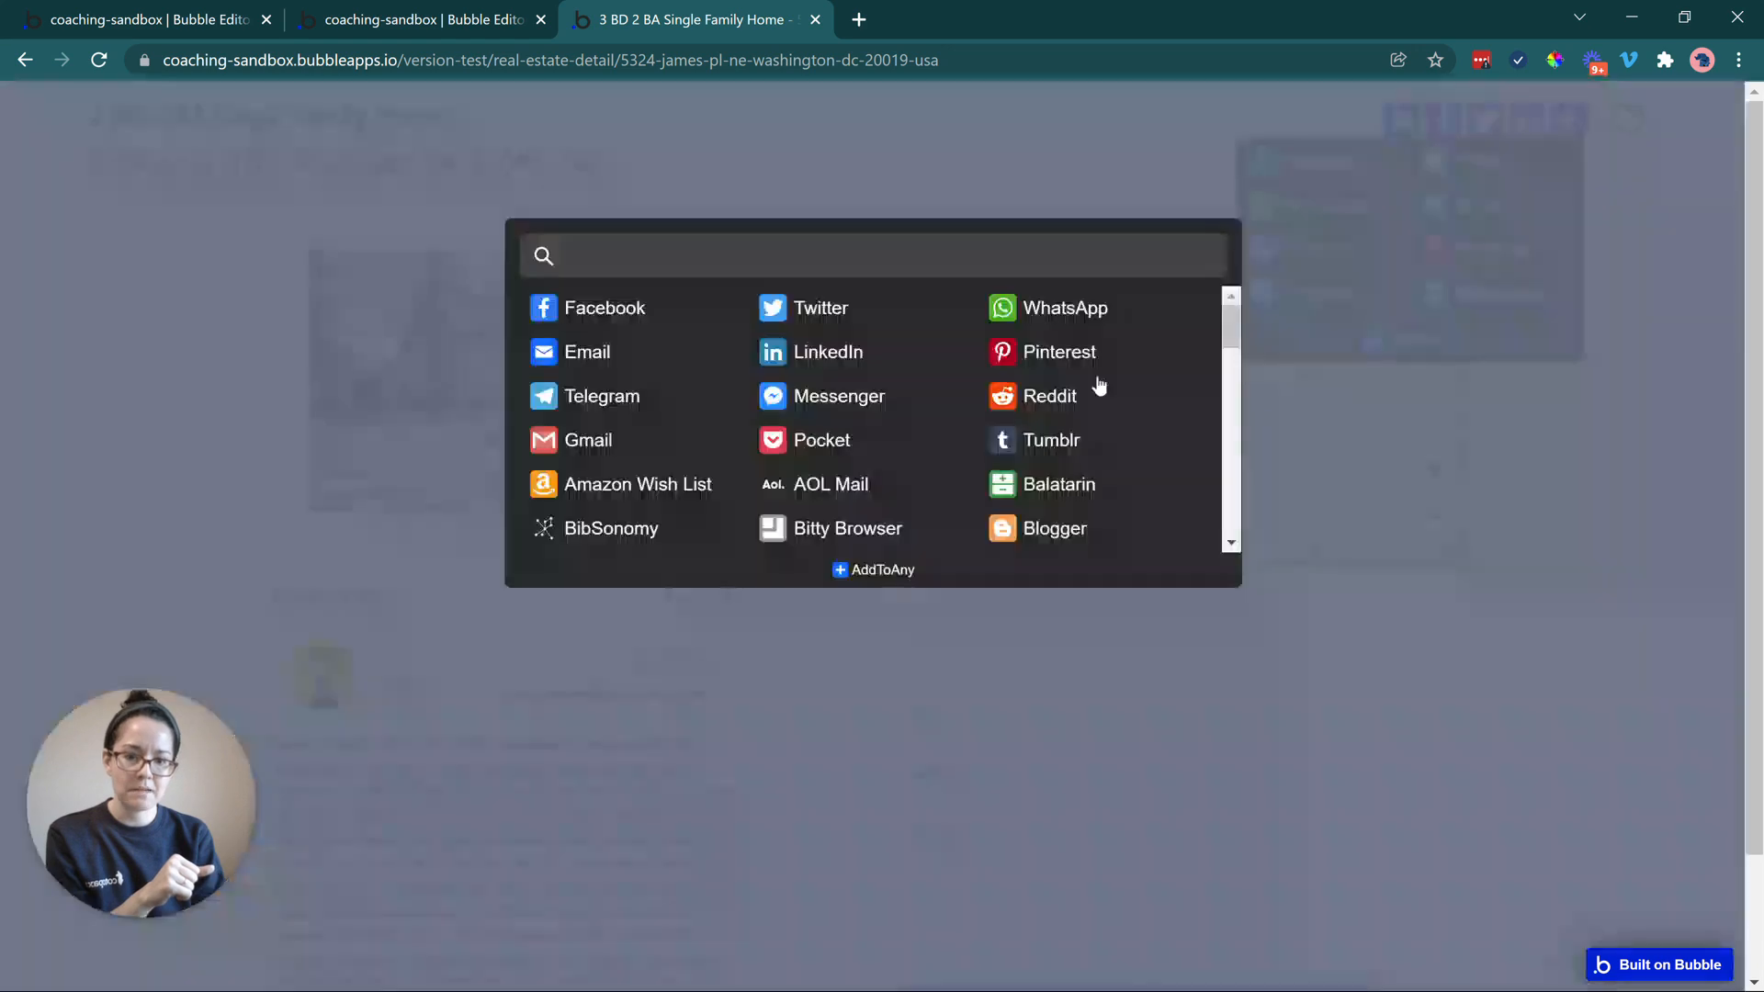
scroll(993, 395, down, 3)
scroll(1039, 441, up, 3)
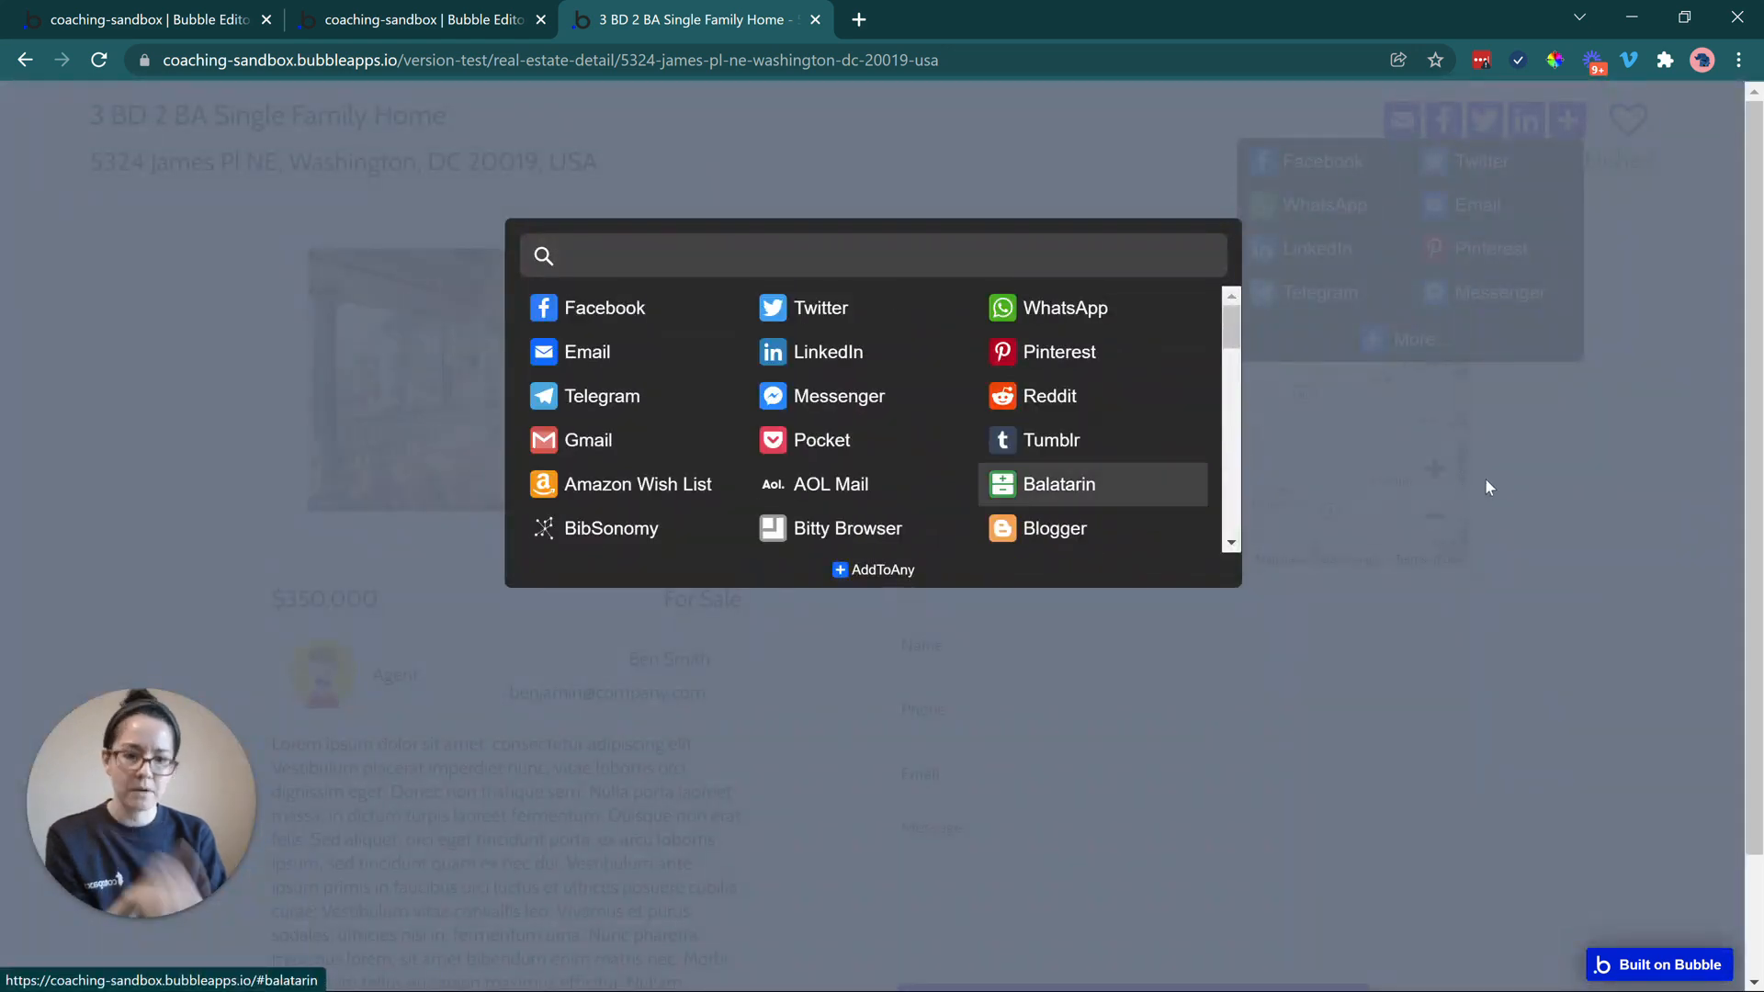
click(1520, 471)
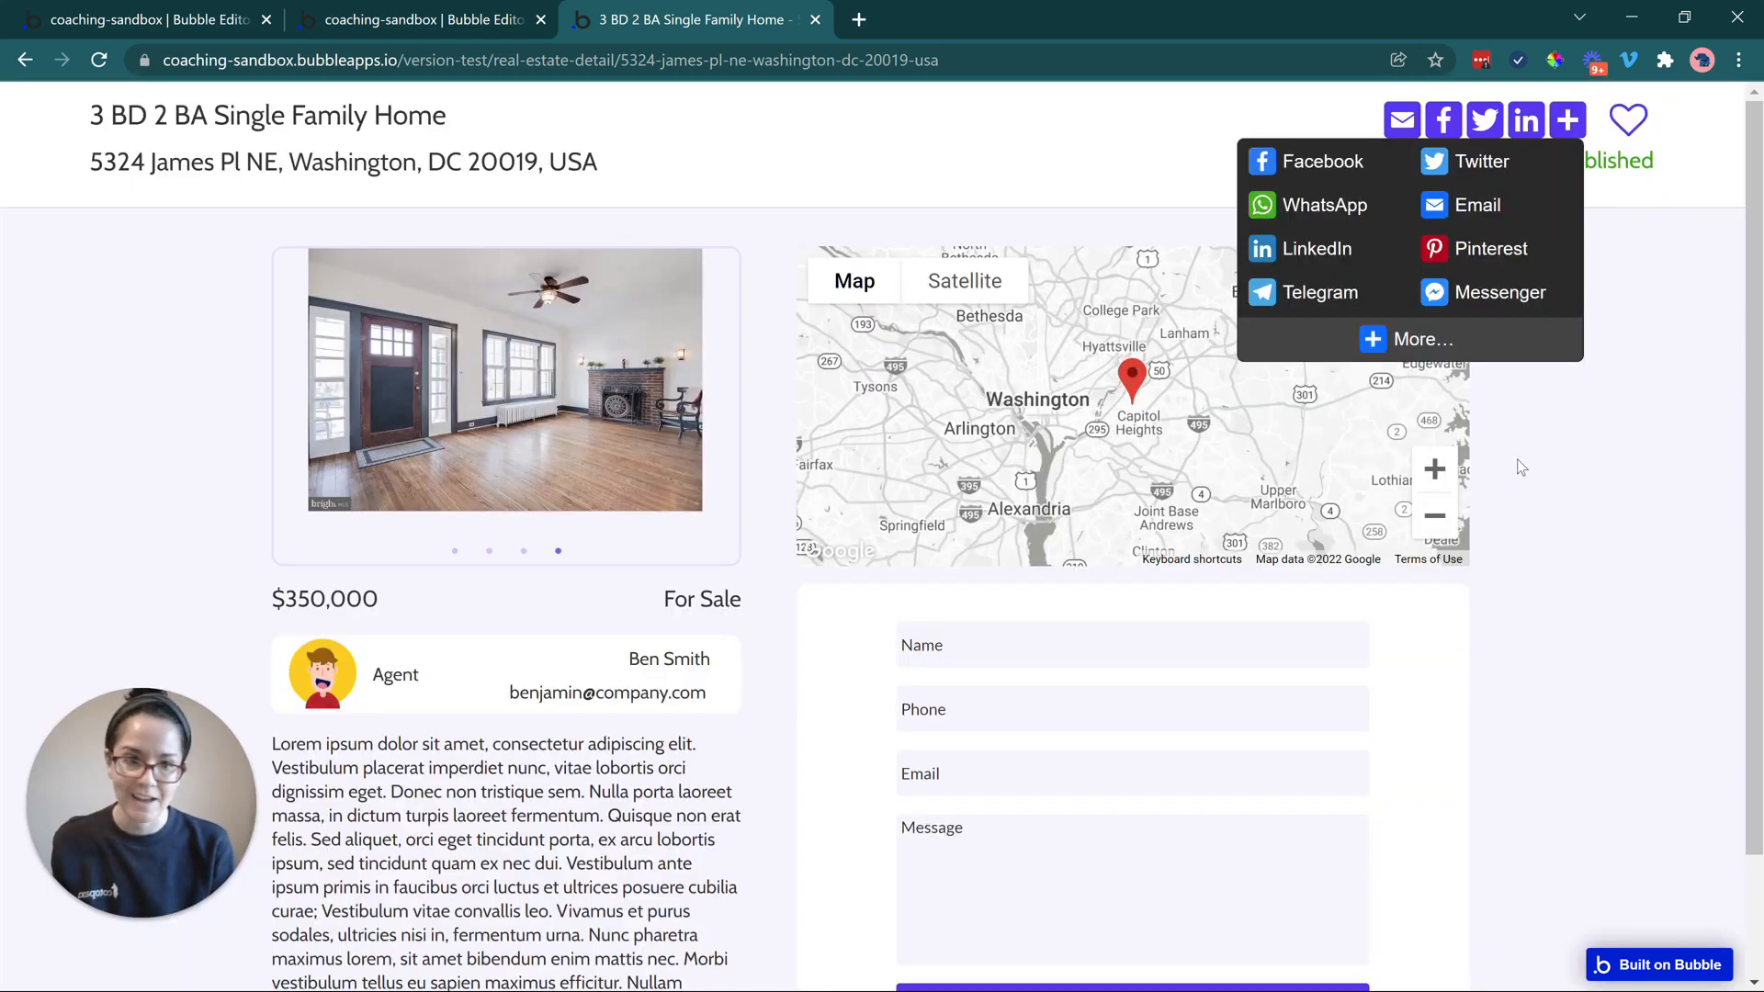
click(1521, 430)
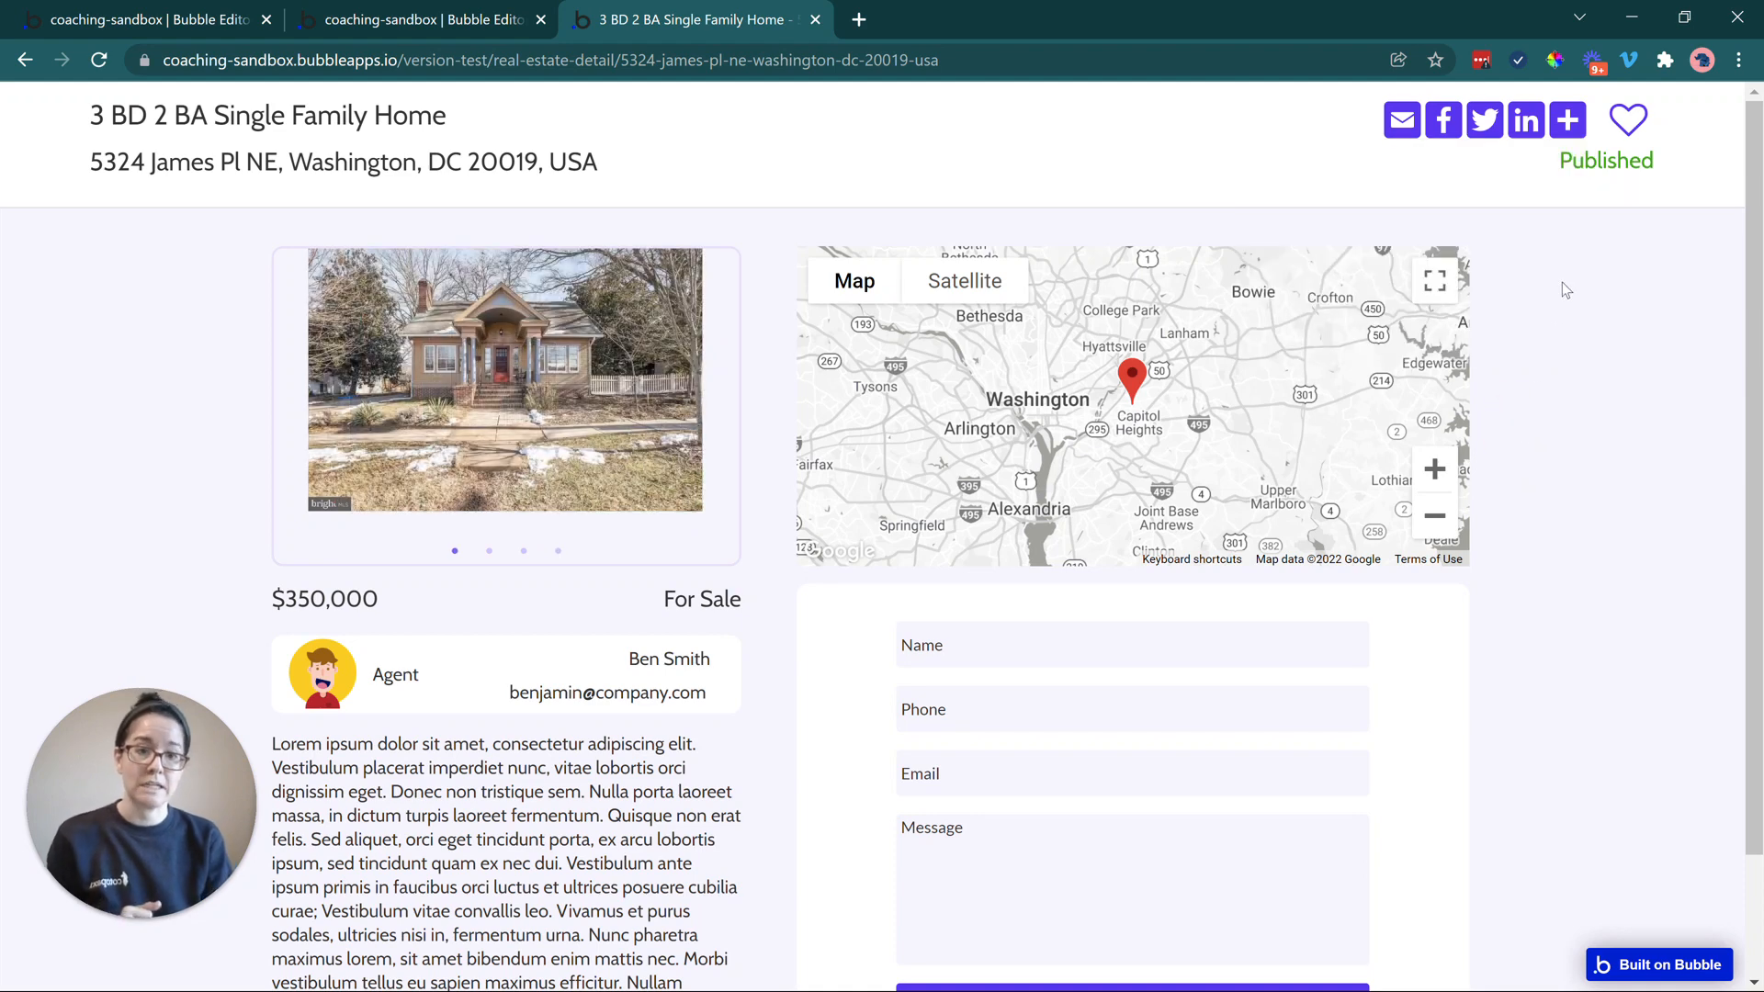
Mark the 3 BD 2 BA Single Family Home listing as a favorite
click(1625, 125)
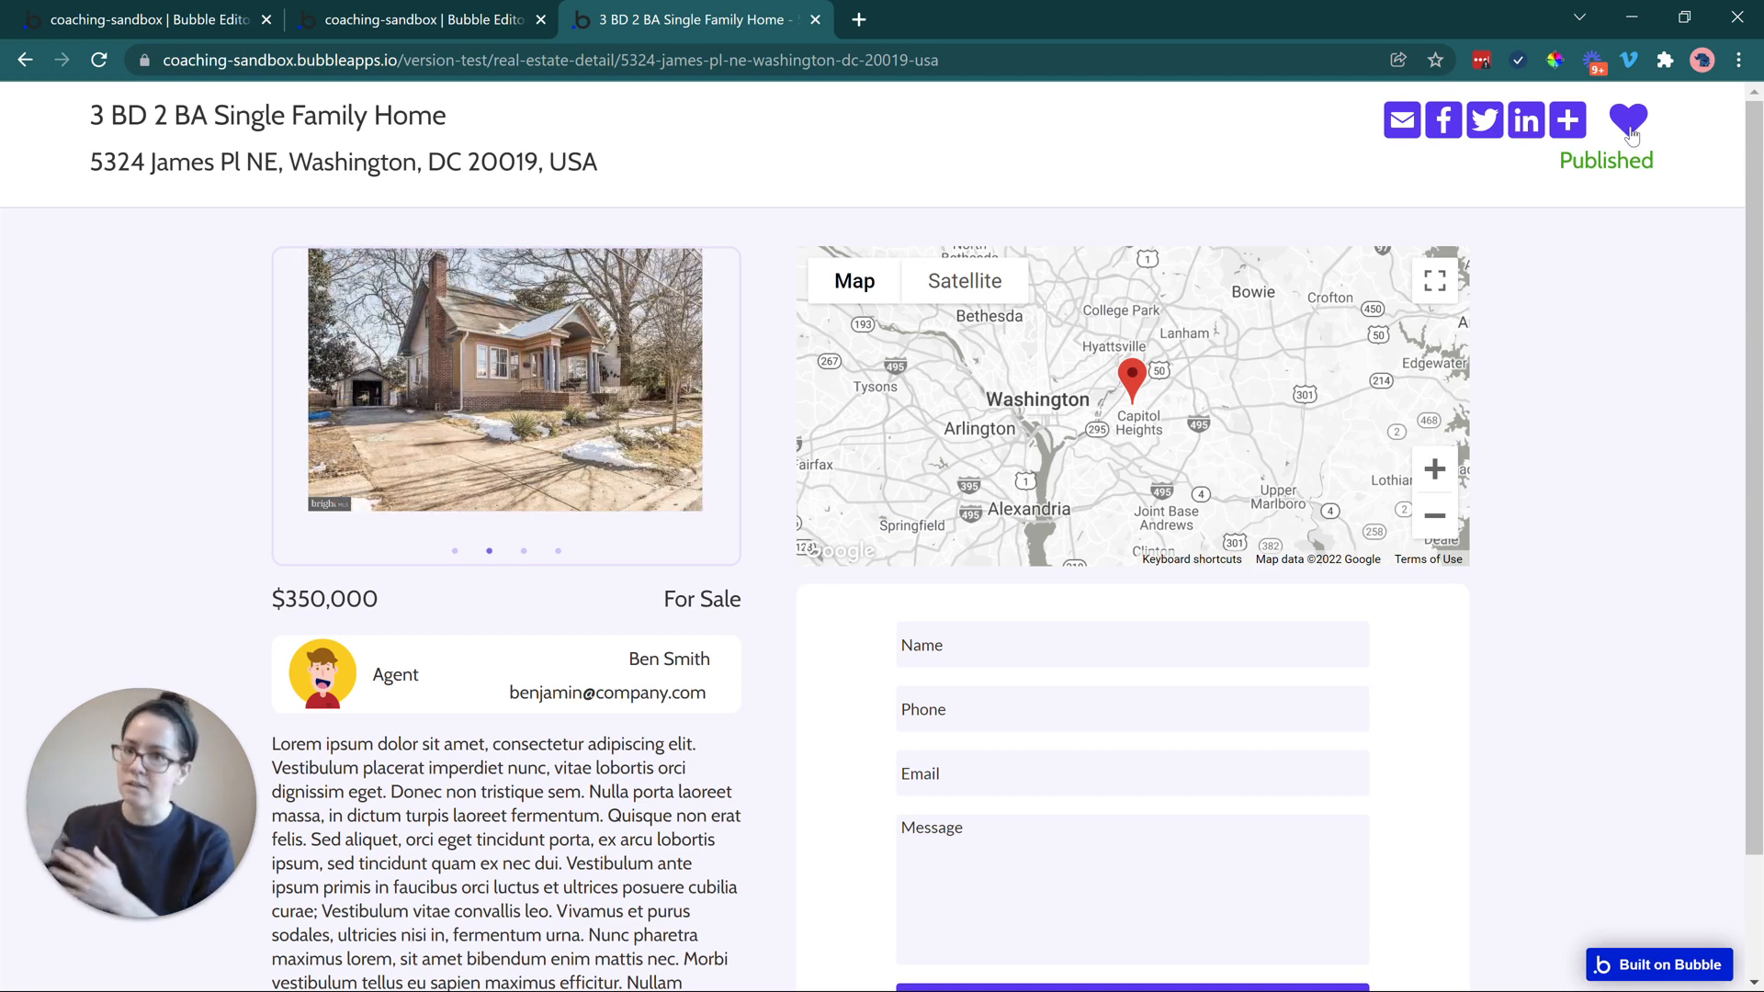
click(1629, 129)
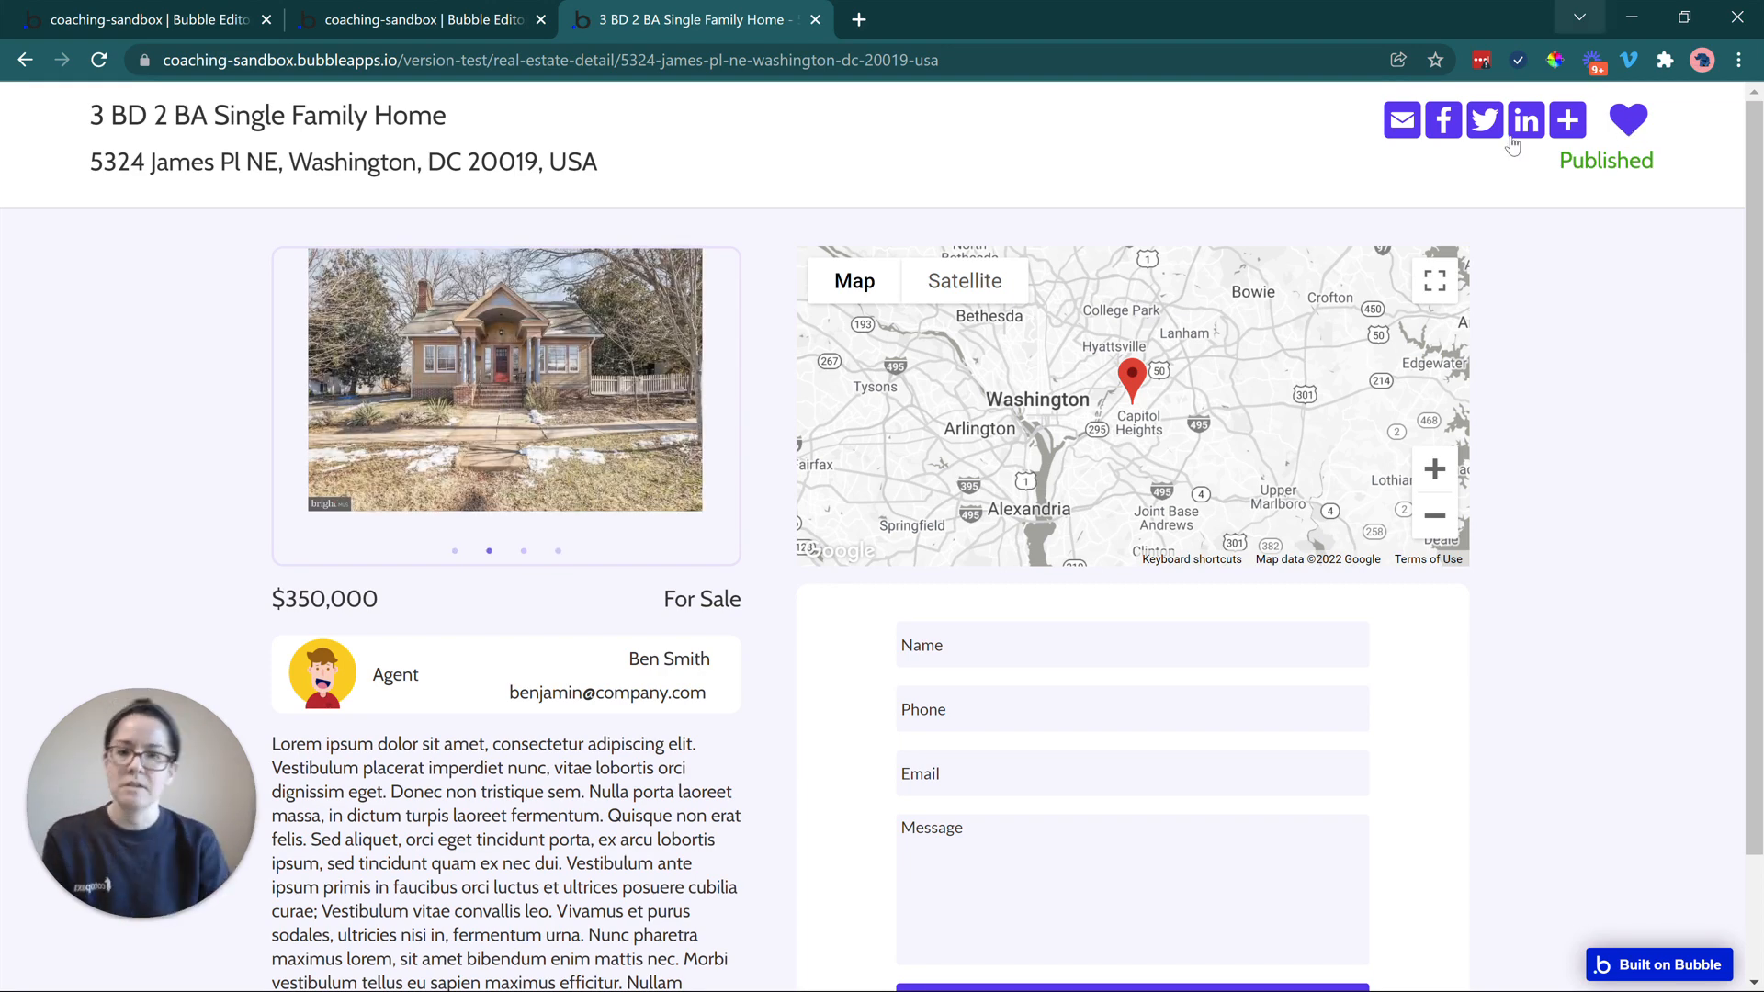
click(1604, 488)
Examine the listing's detail page, covering the photo slideshow, price, sale type, agent card, description text, map and contact form
scroll(1597, 485, down, 1)
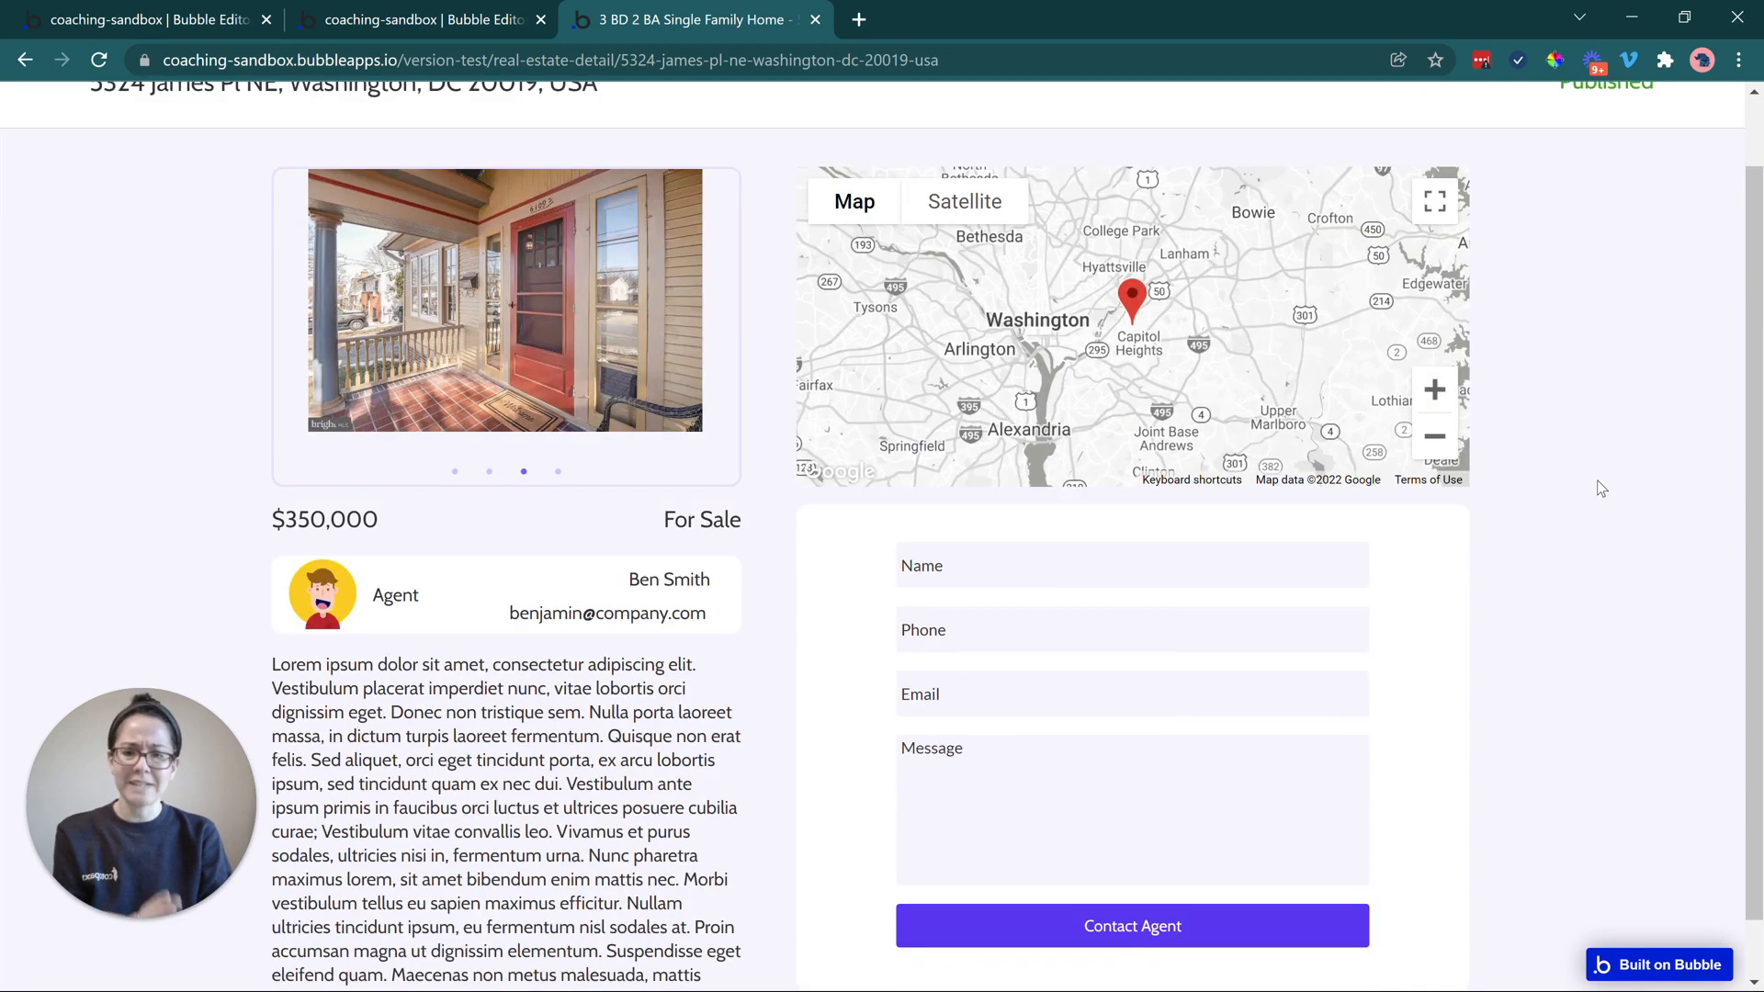
scroll(1595, 472, up, 1)
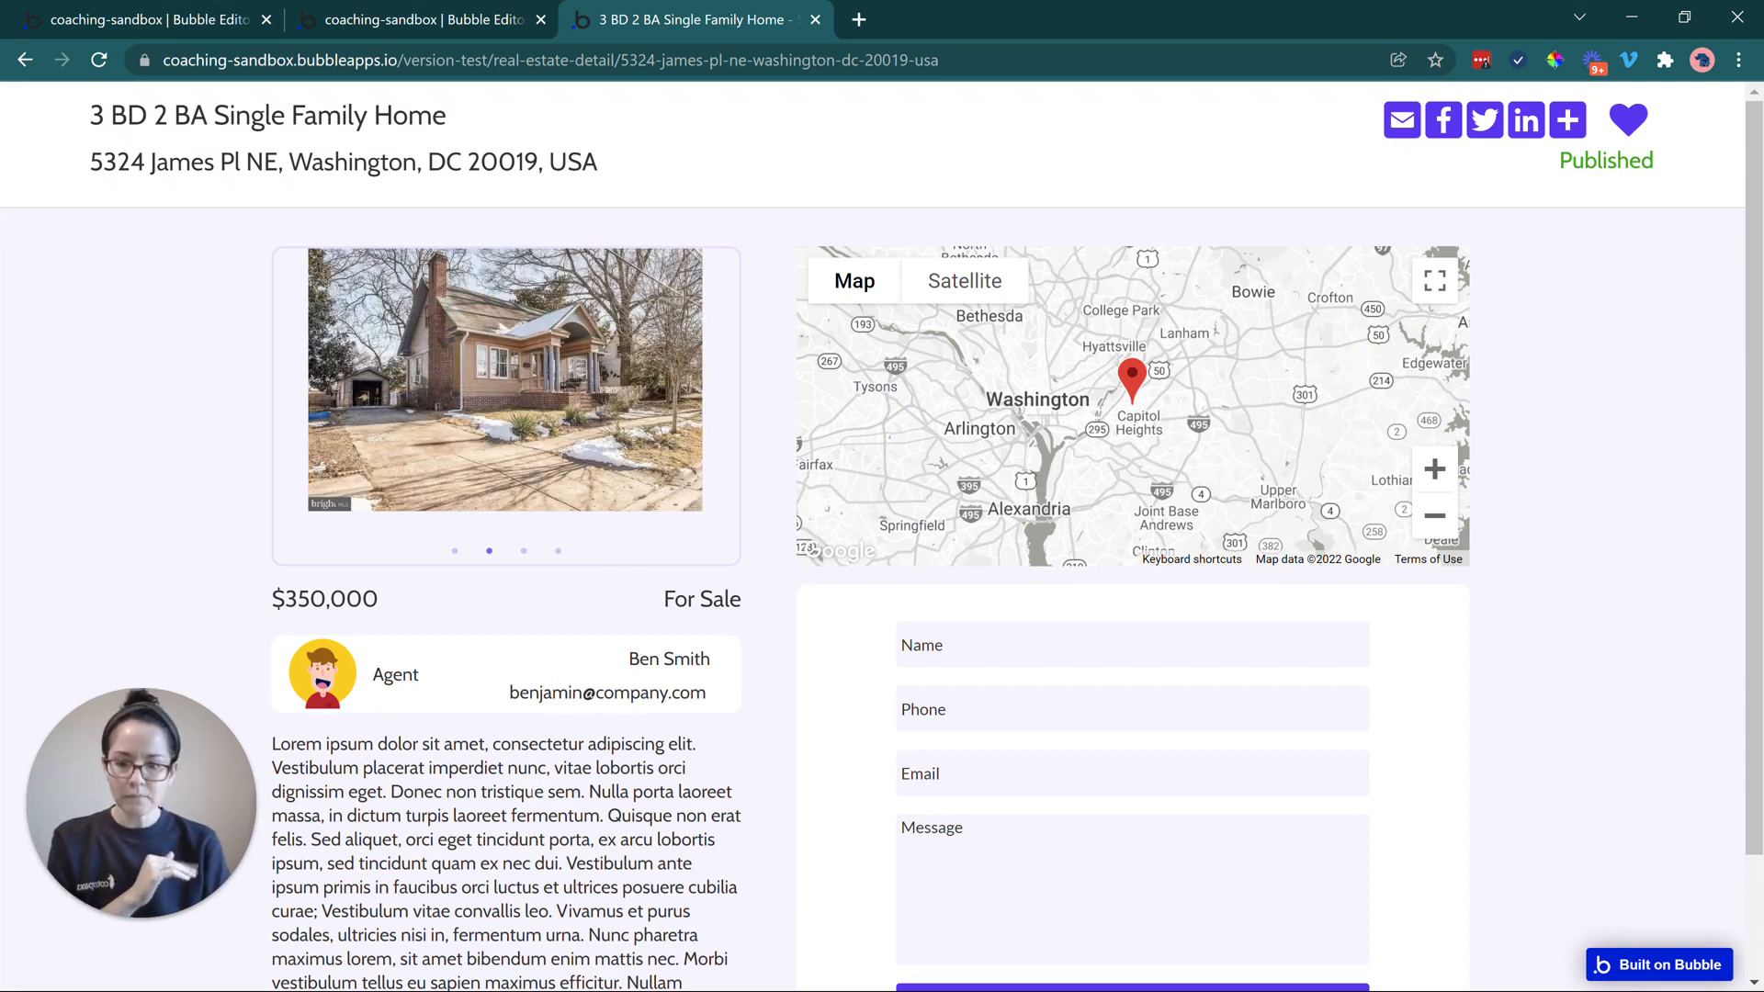
scroll(303, 508, down, 1)
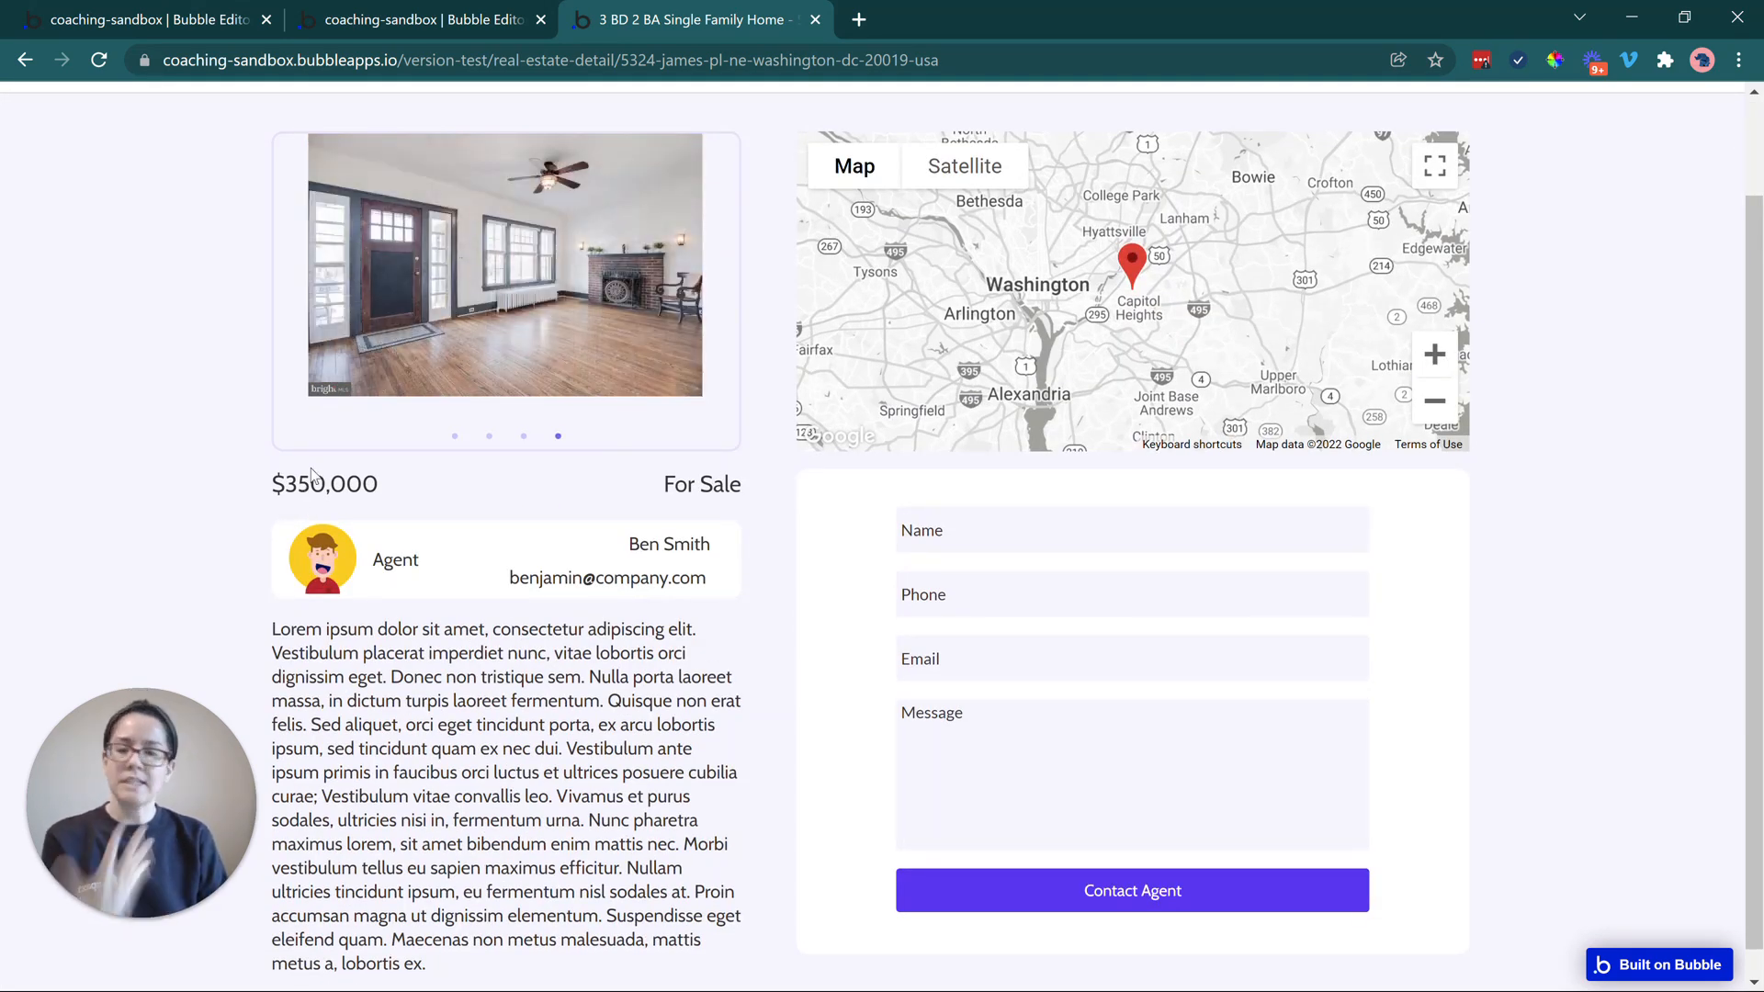
scroll(377, 511, up, 1)
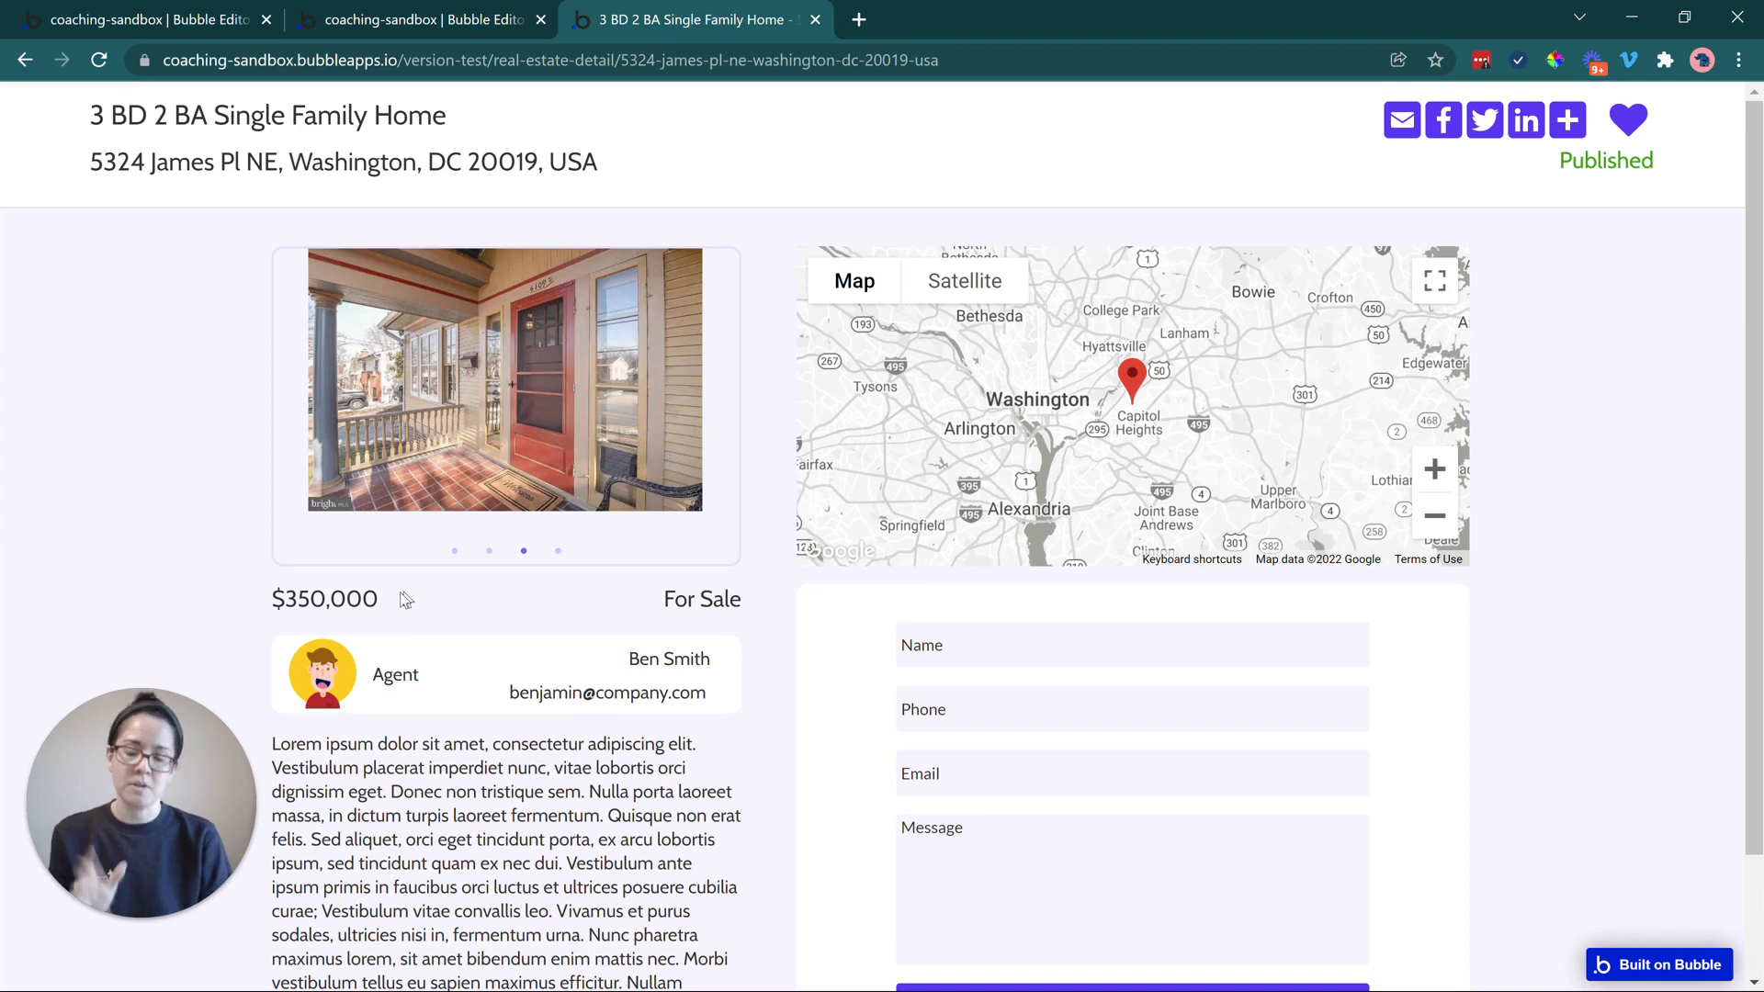
scroll(387, 615, down, 1)
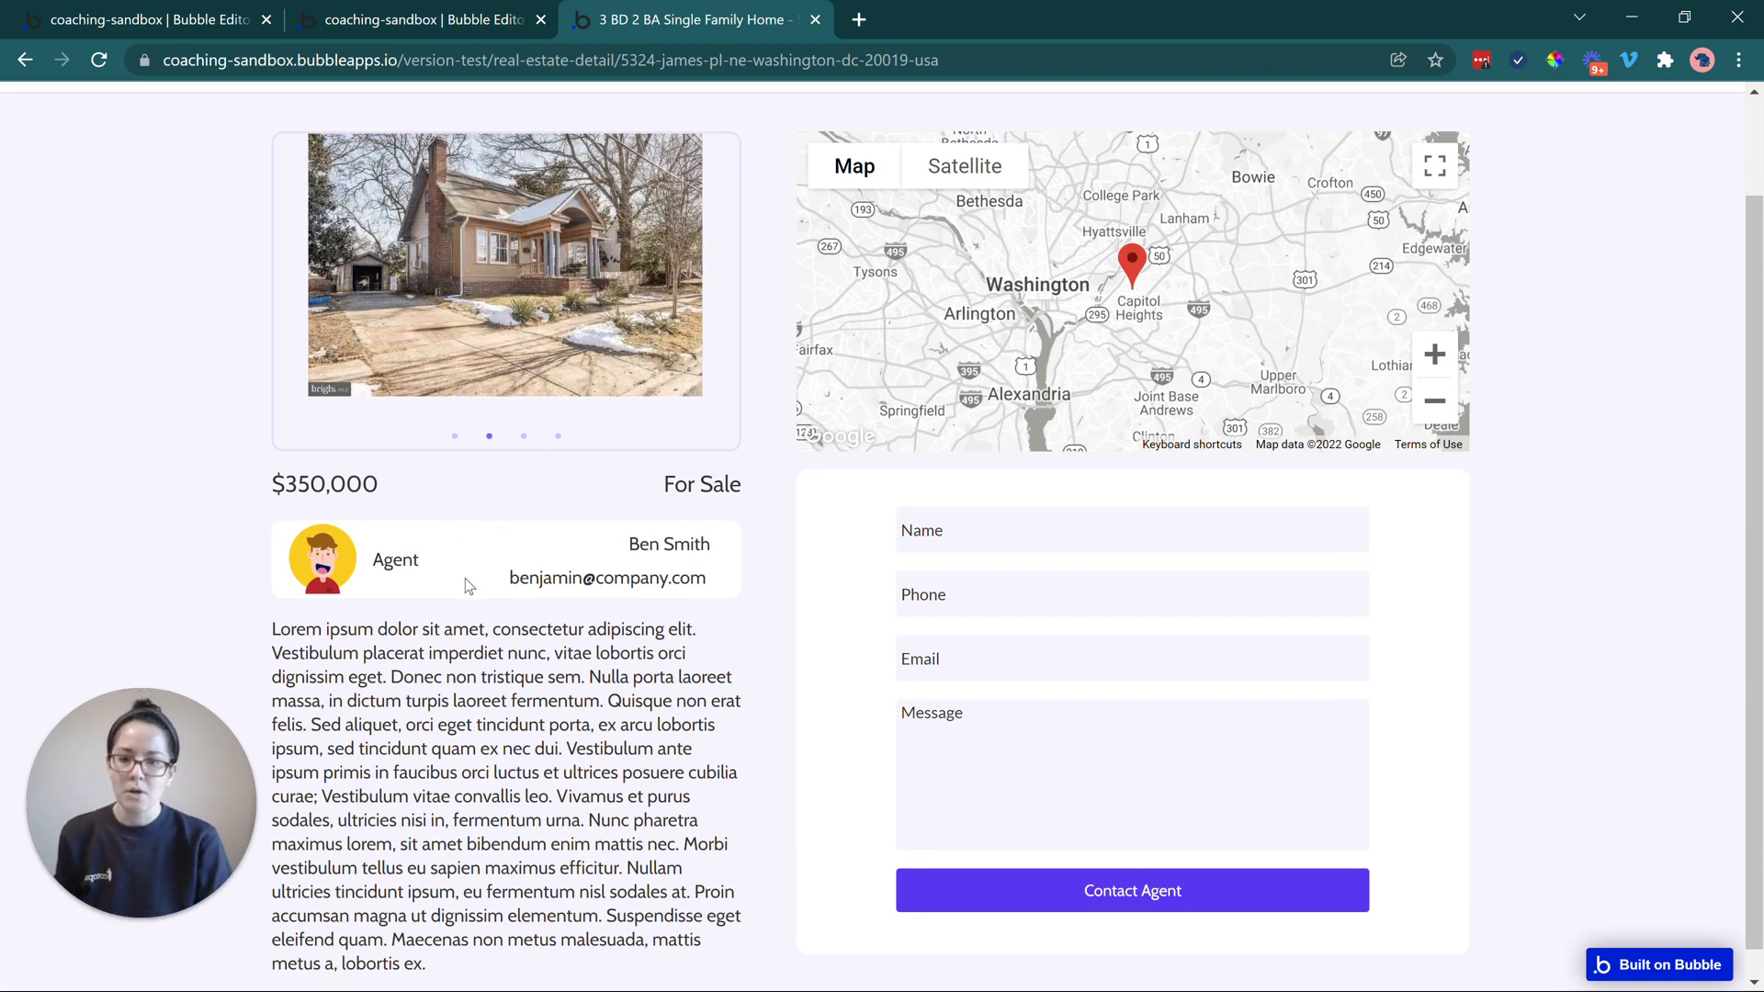
scroll(468, 585, down, 1)
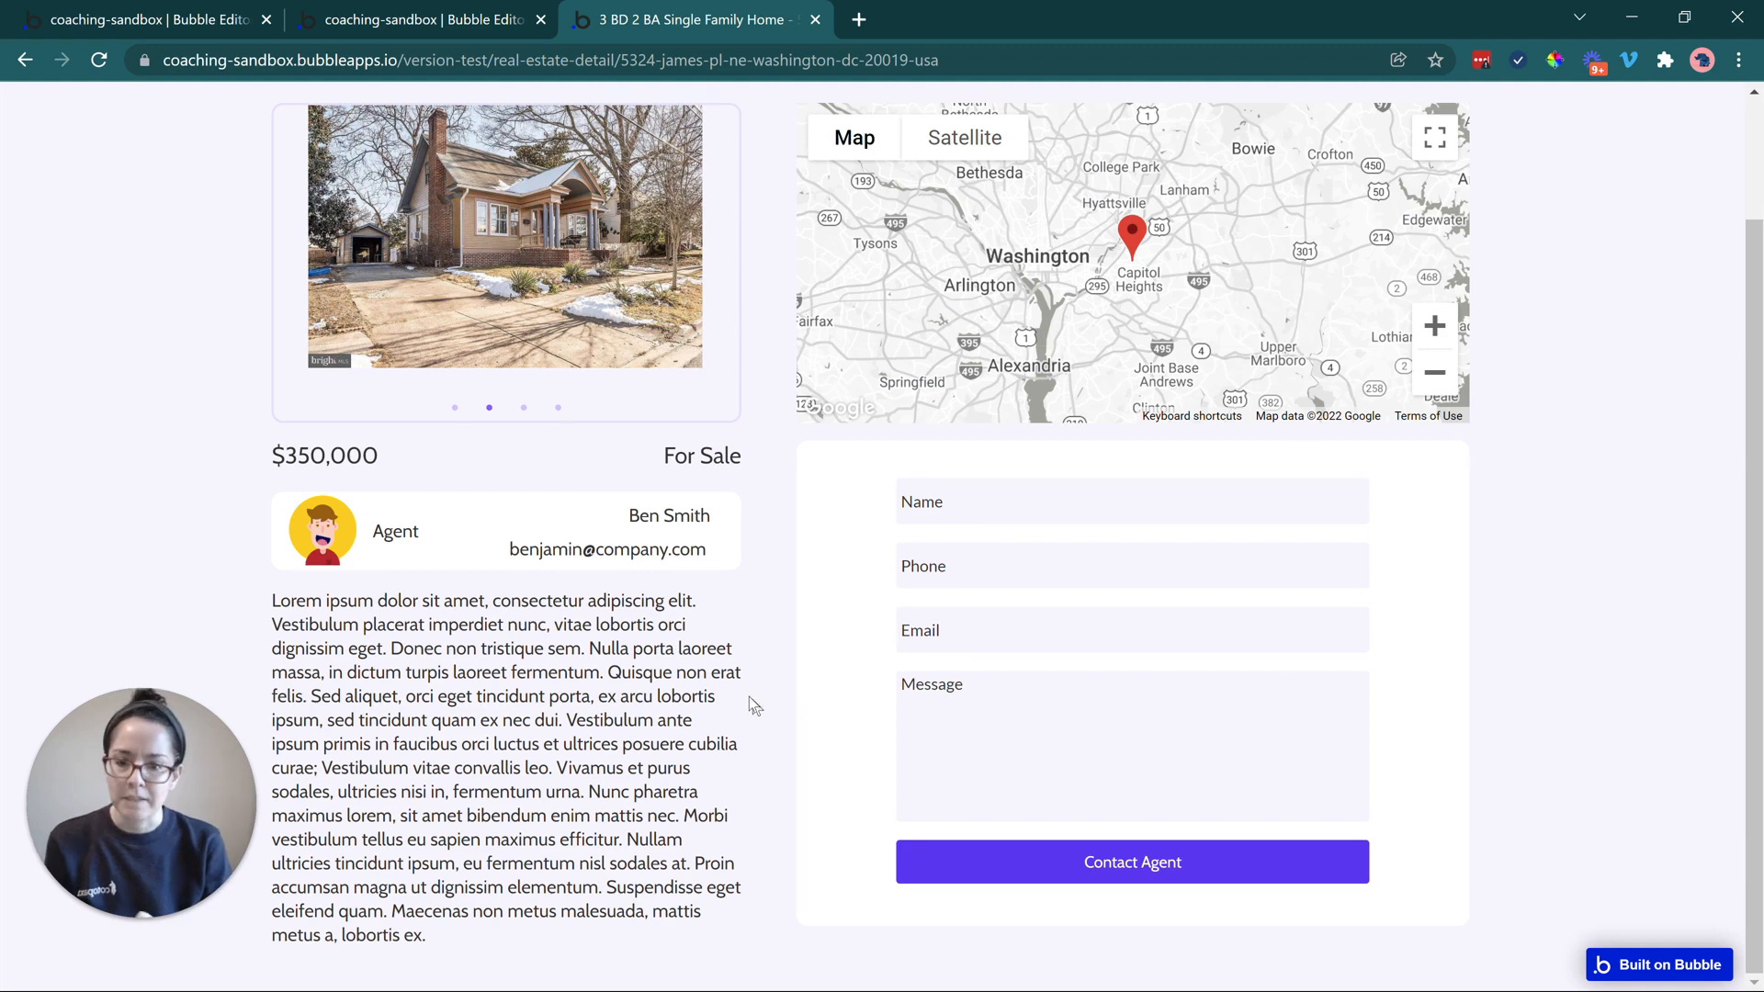
drag(330, 625, 460, 876)
click(418, 727)
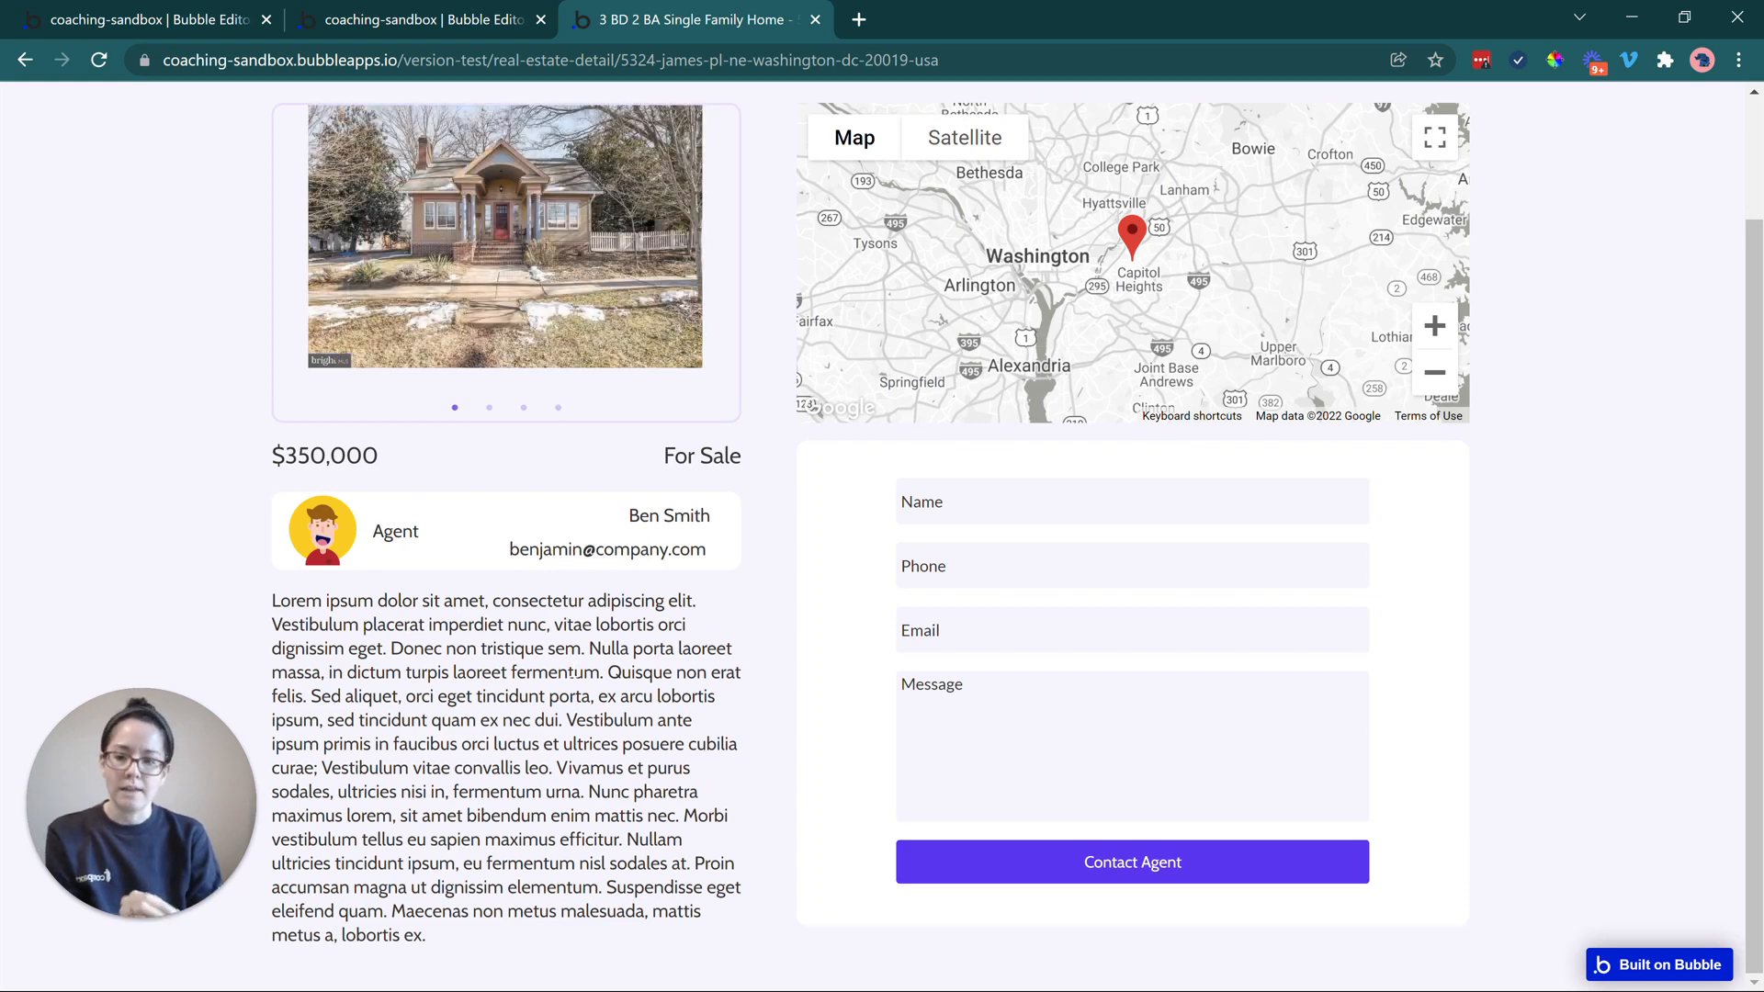
scroll(597, 666, up, 2)
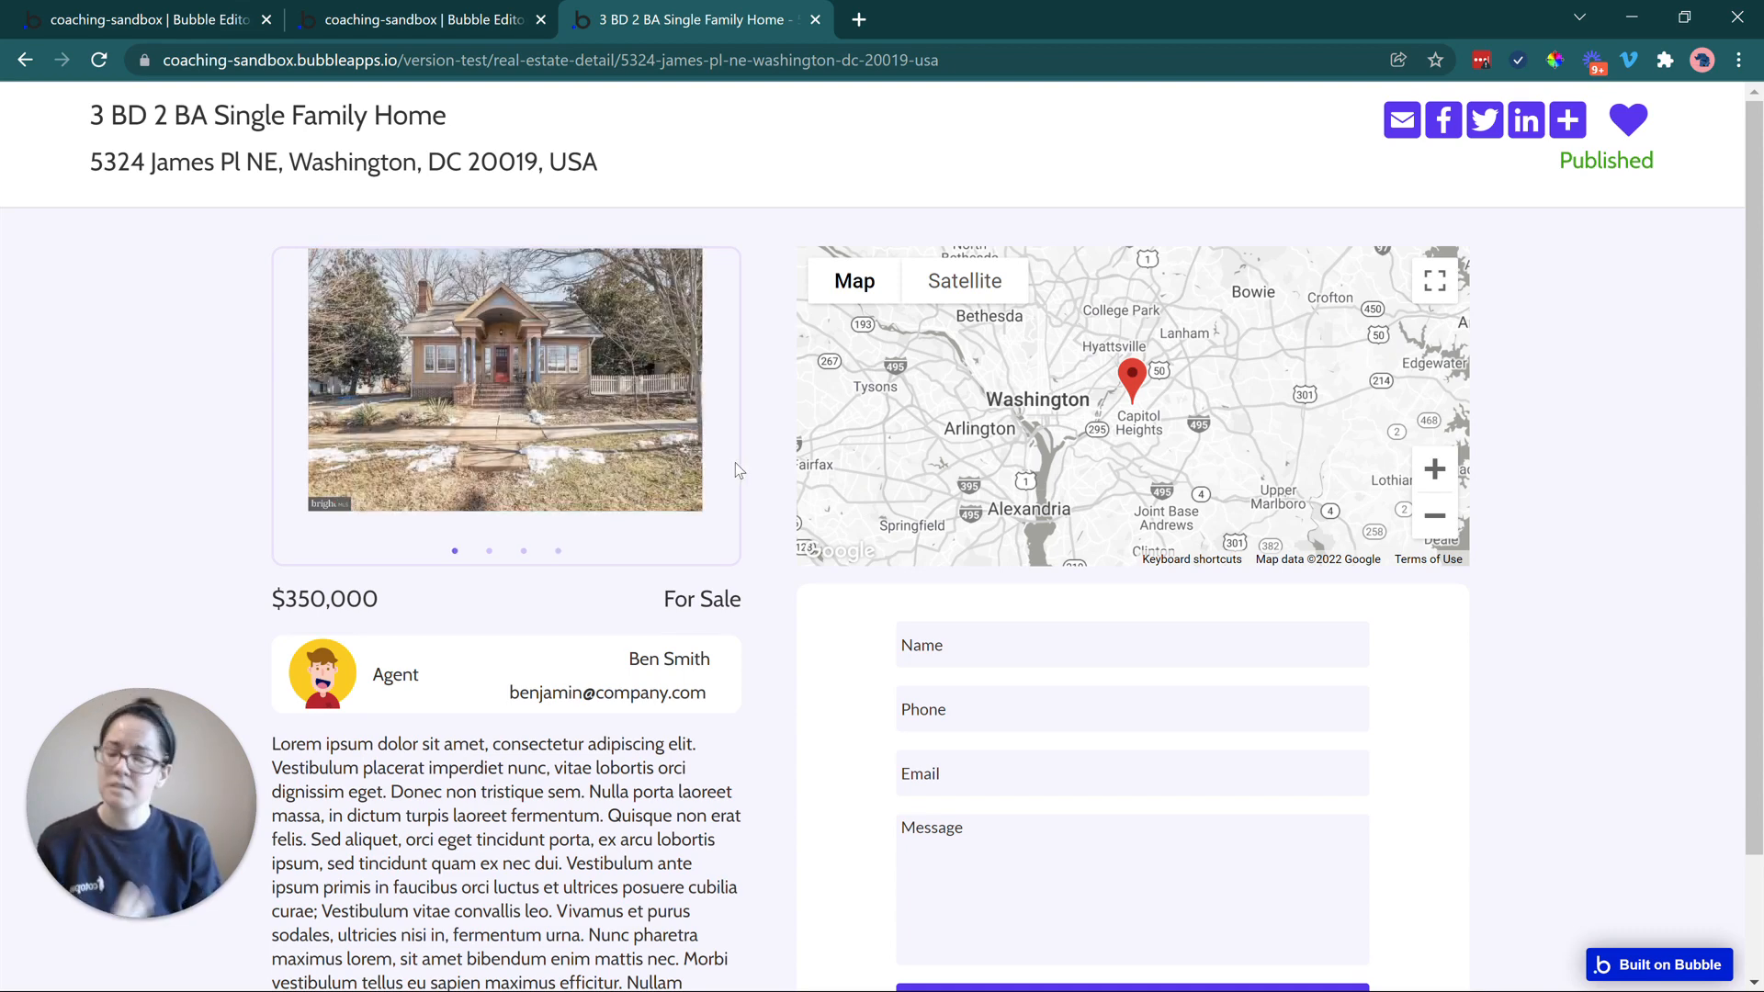
scroll(746, 512, down, 2)
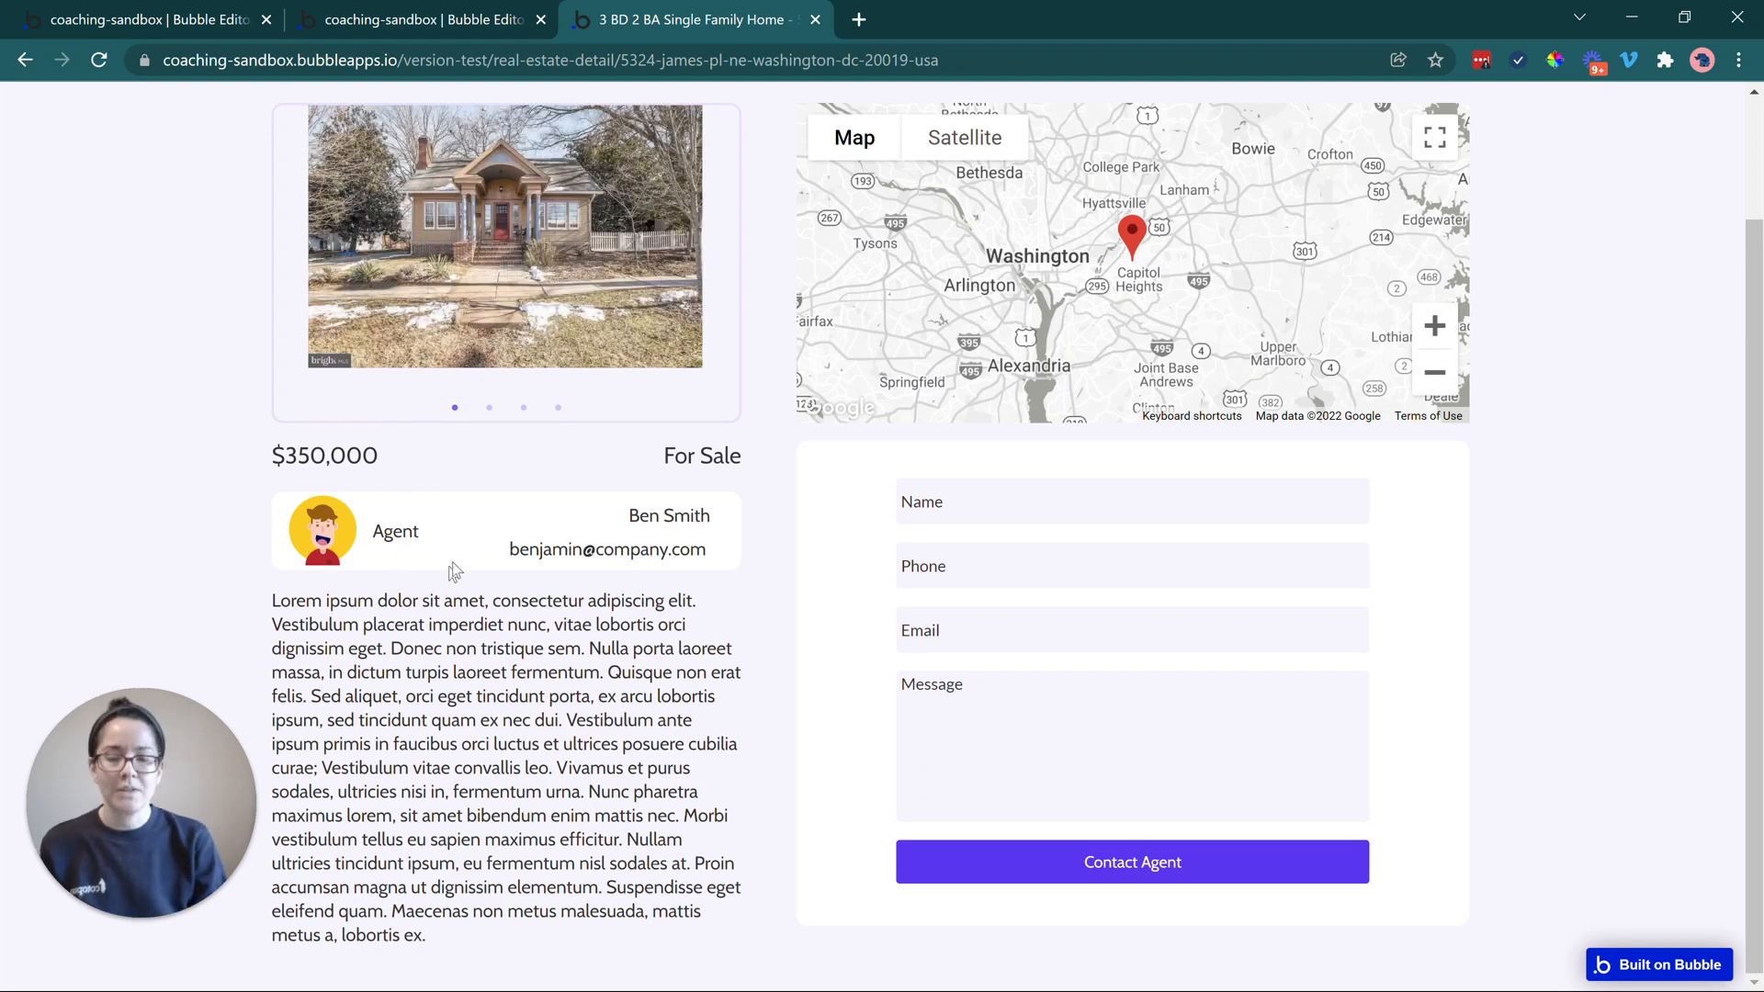
scroll(456, 563, up, 1)
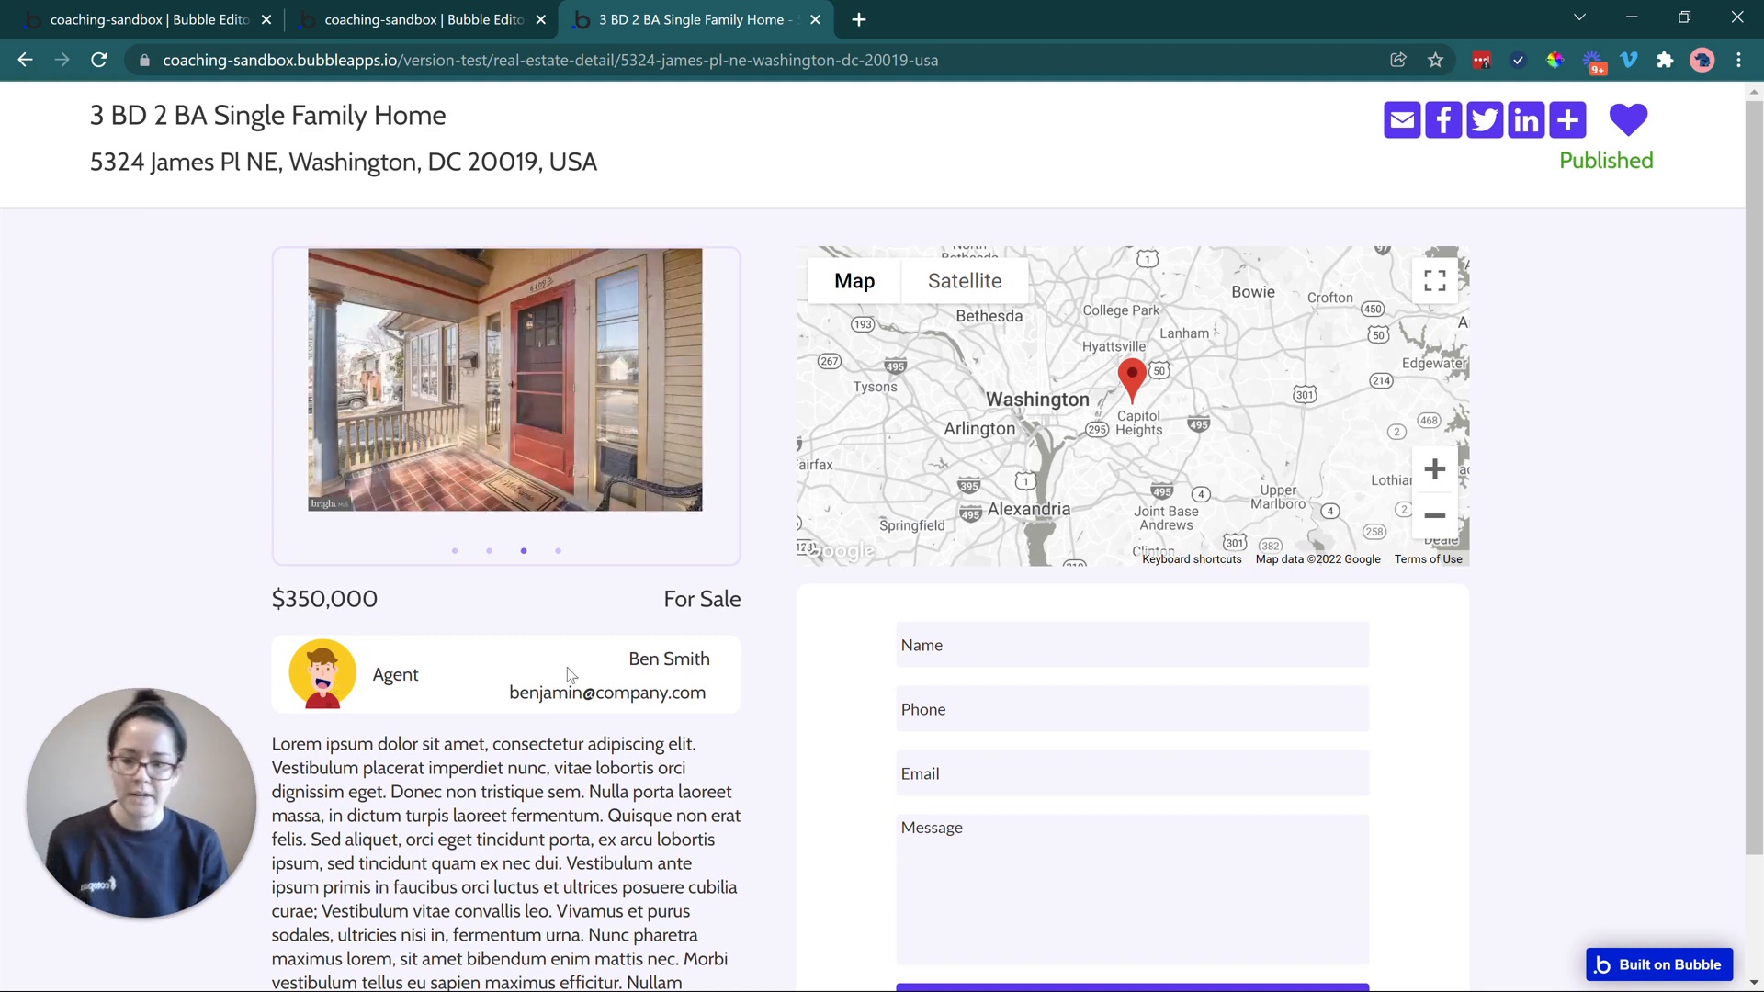
scroll(700, 864, down, 1)
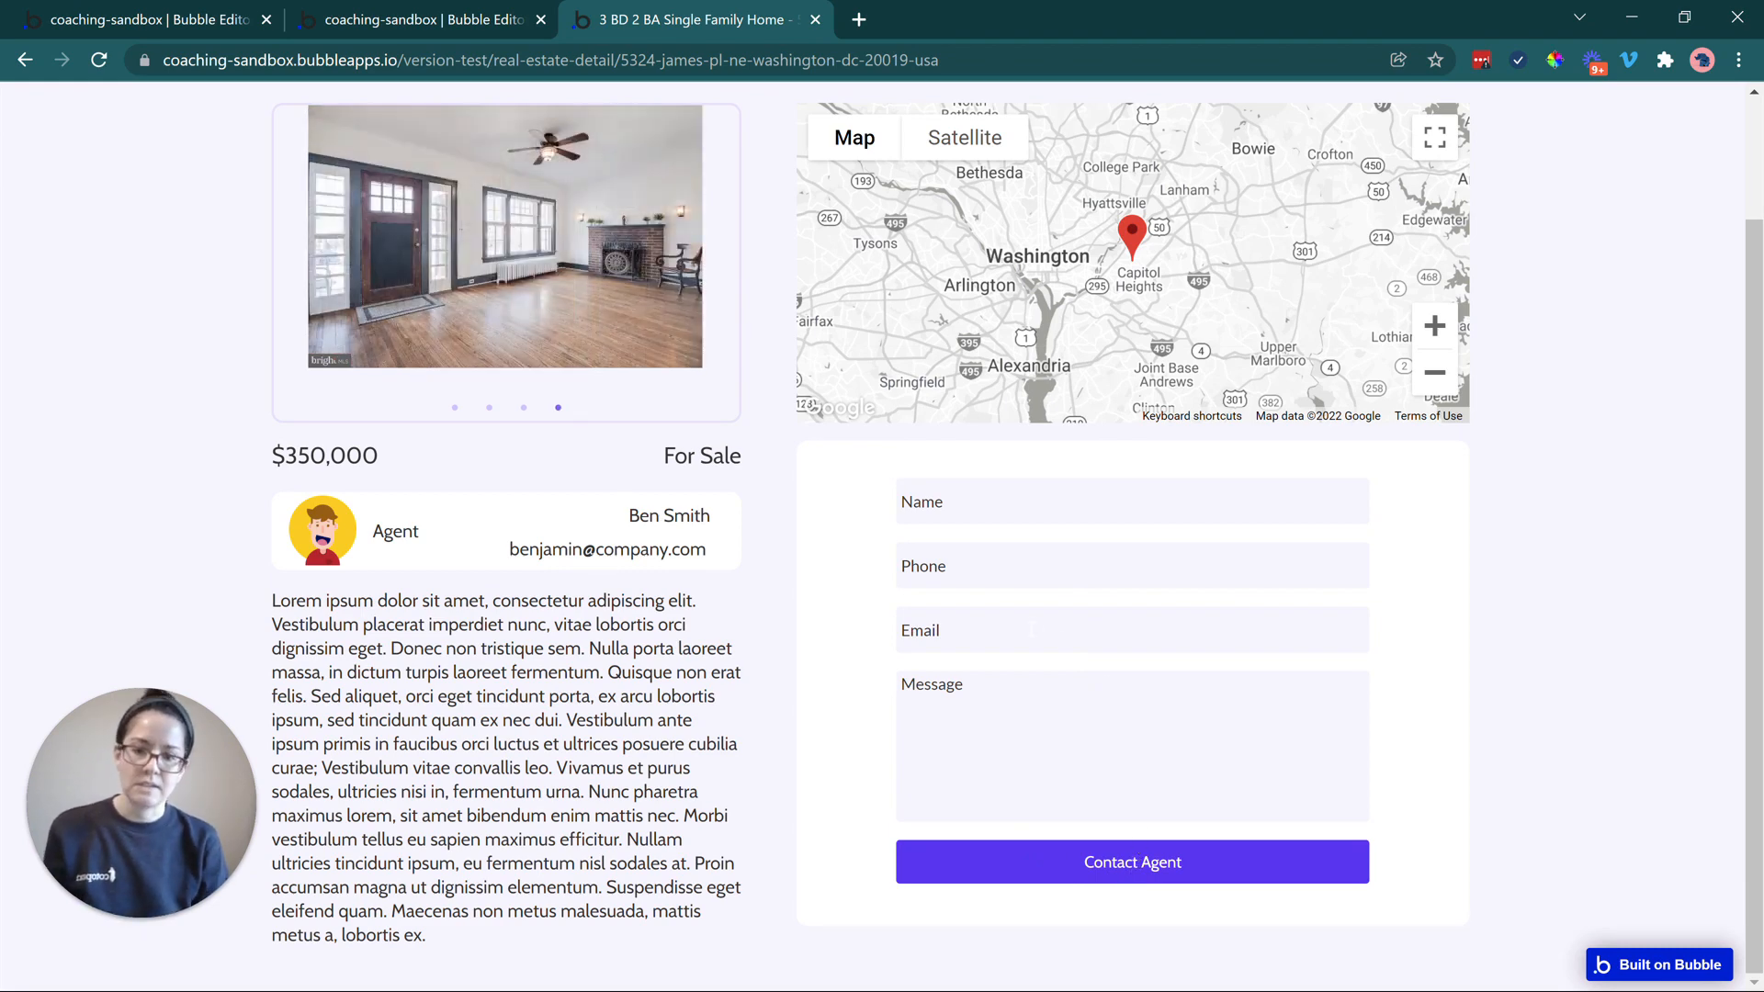
Highlight part of the agent's email address and inspect the Email field of the contact form
drag(521, 550, 614, 550)
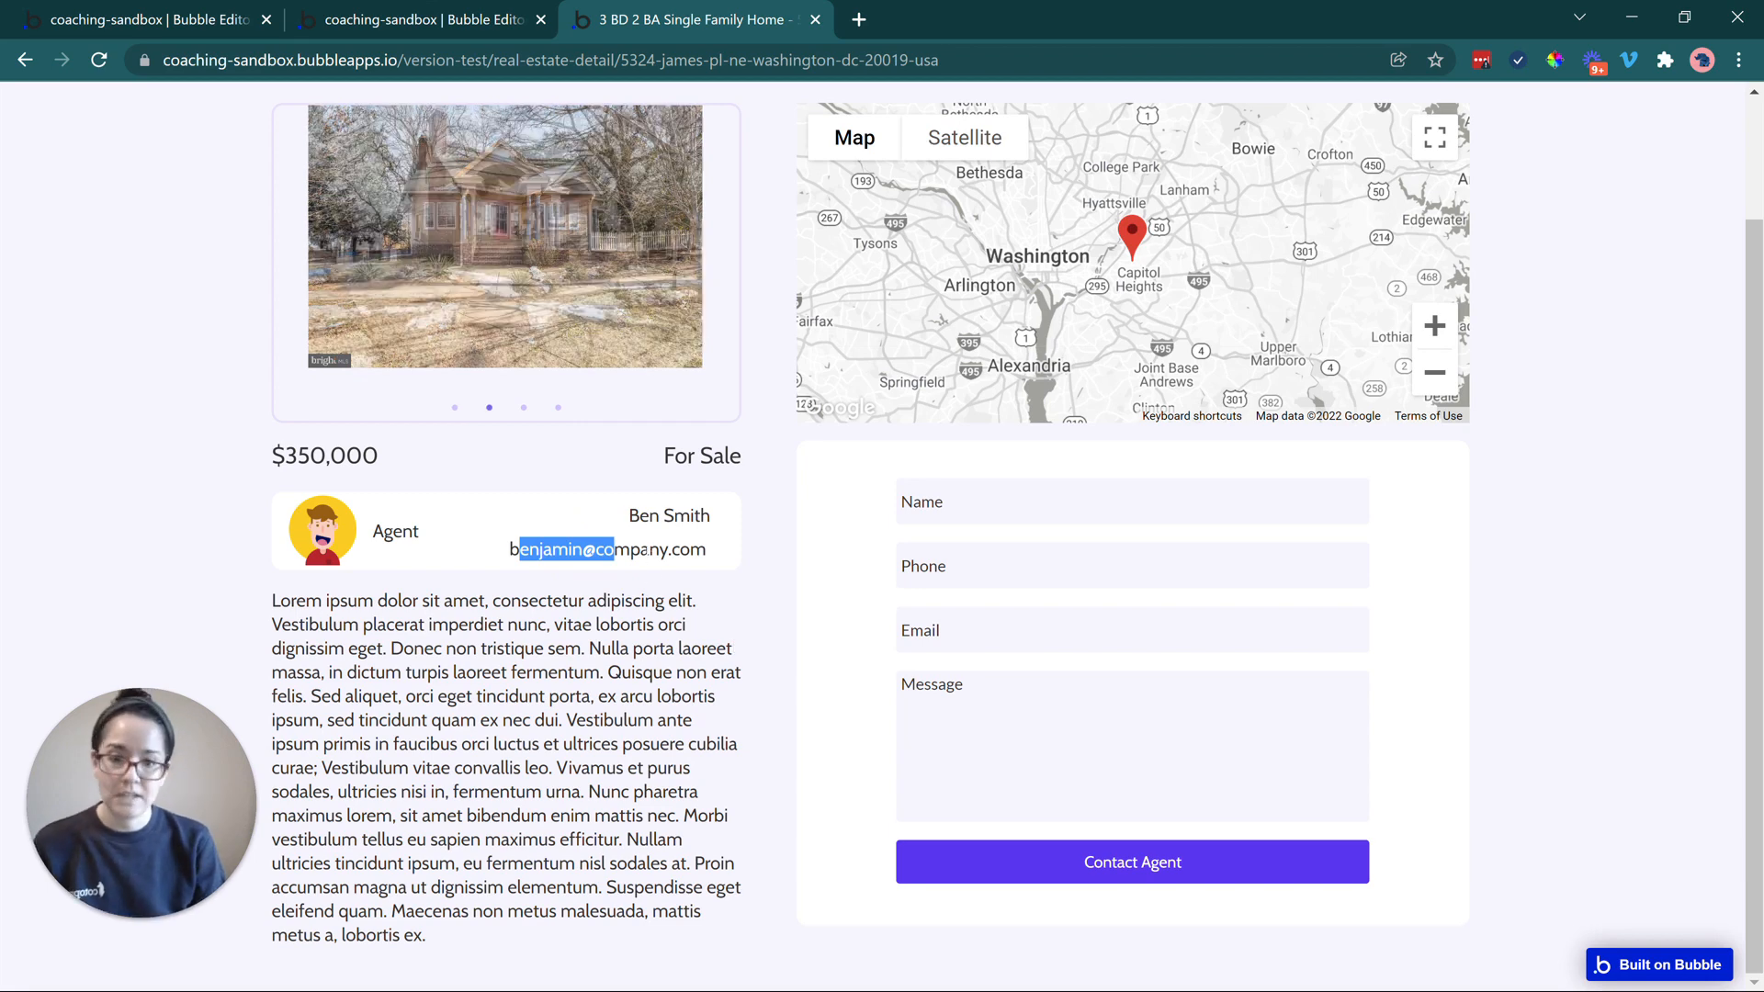
click(908, 630)
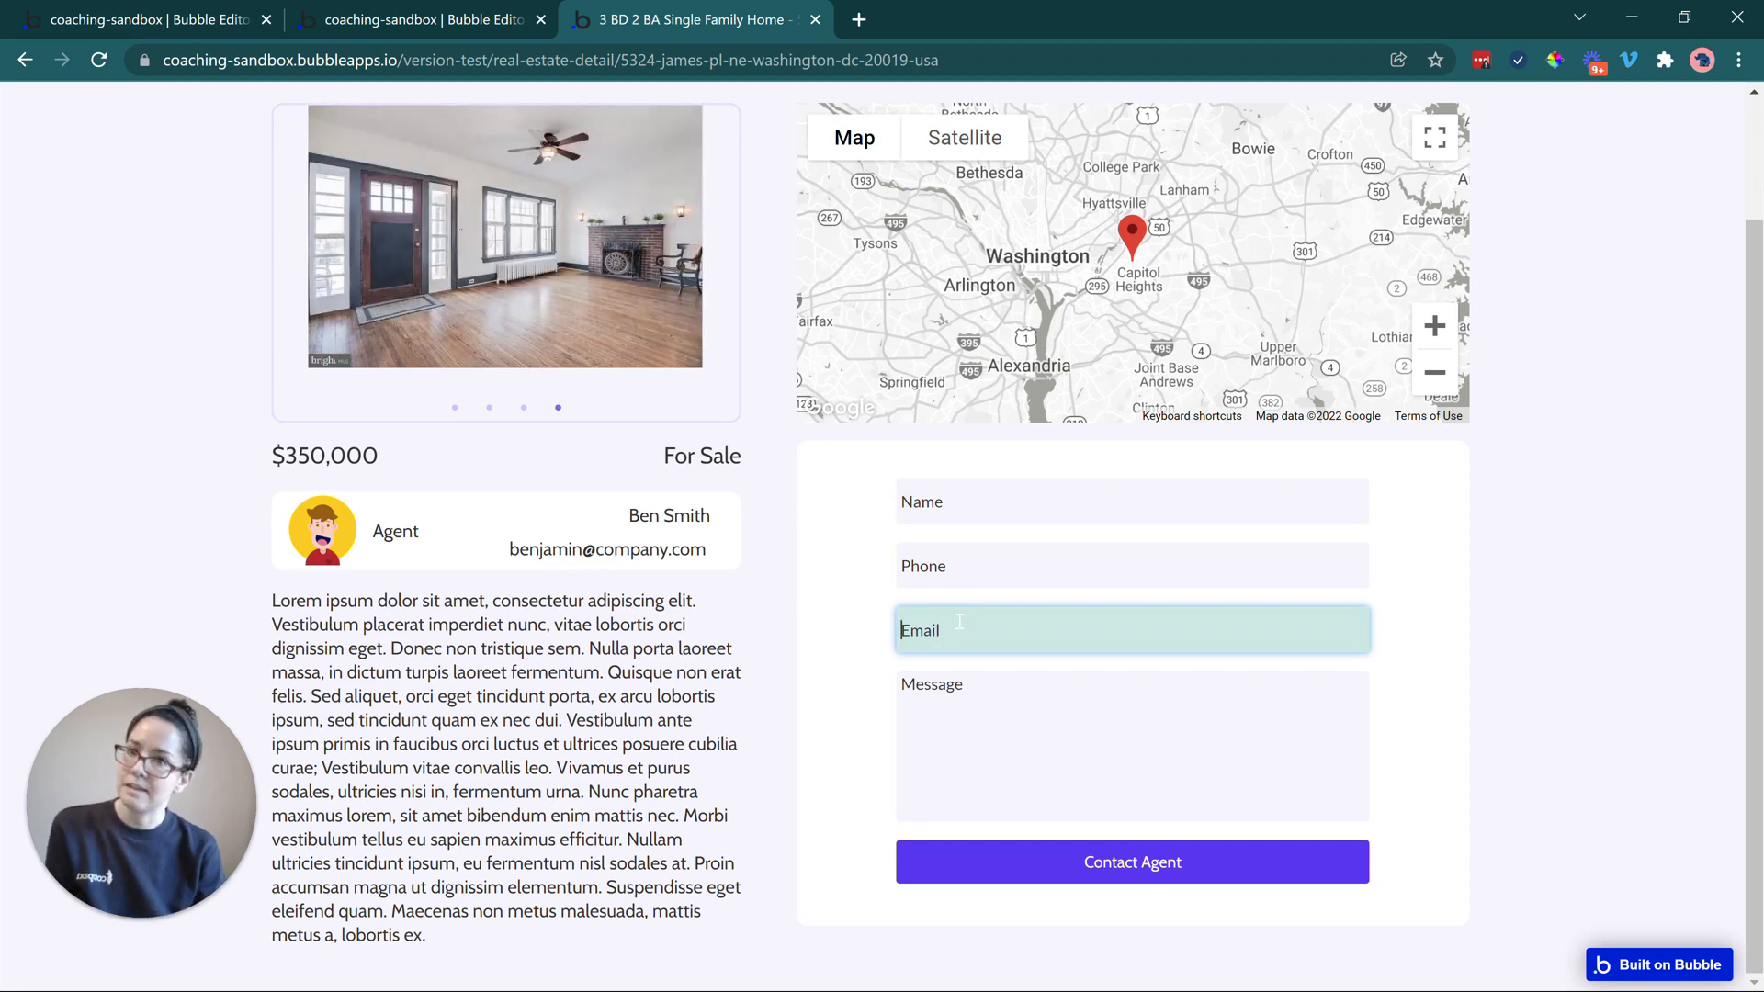
click(878, 620)
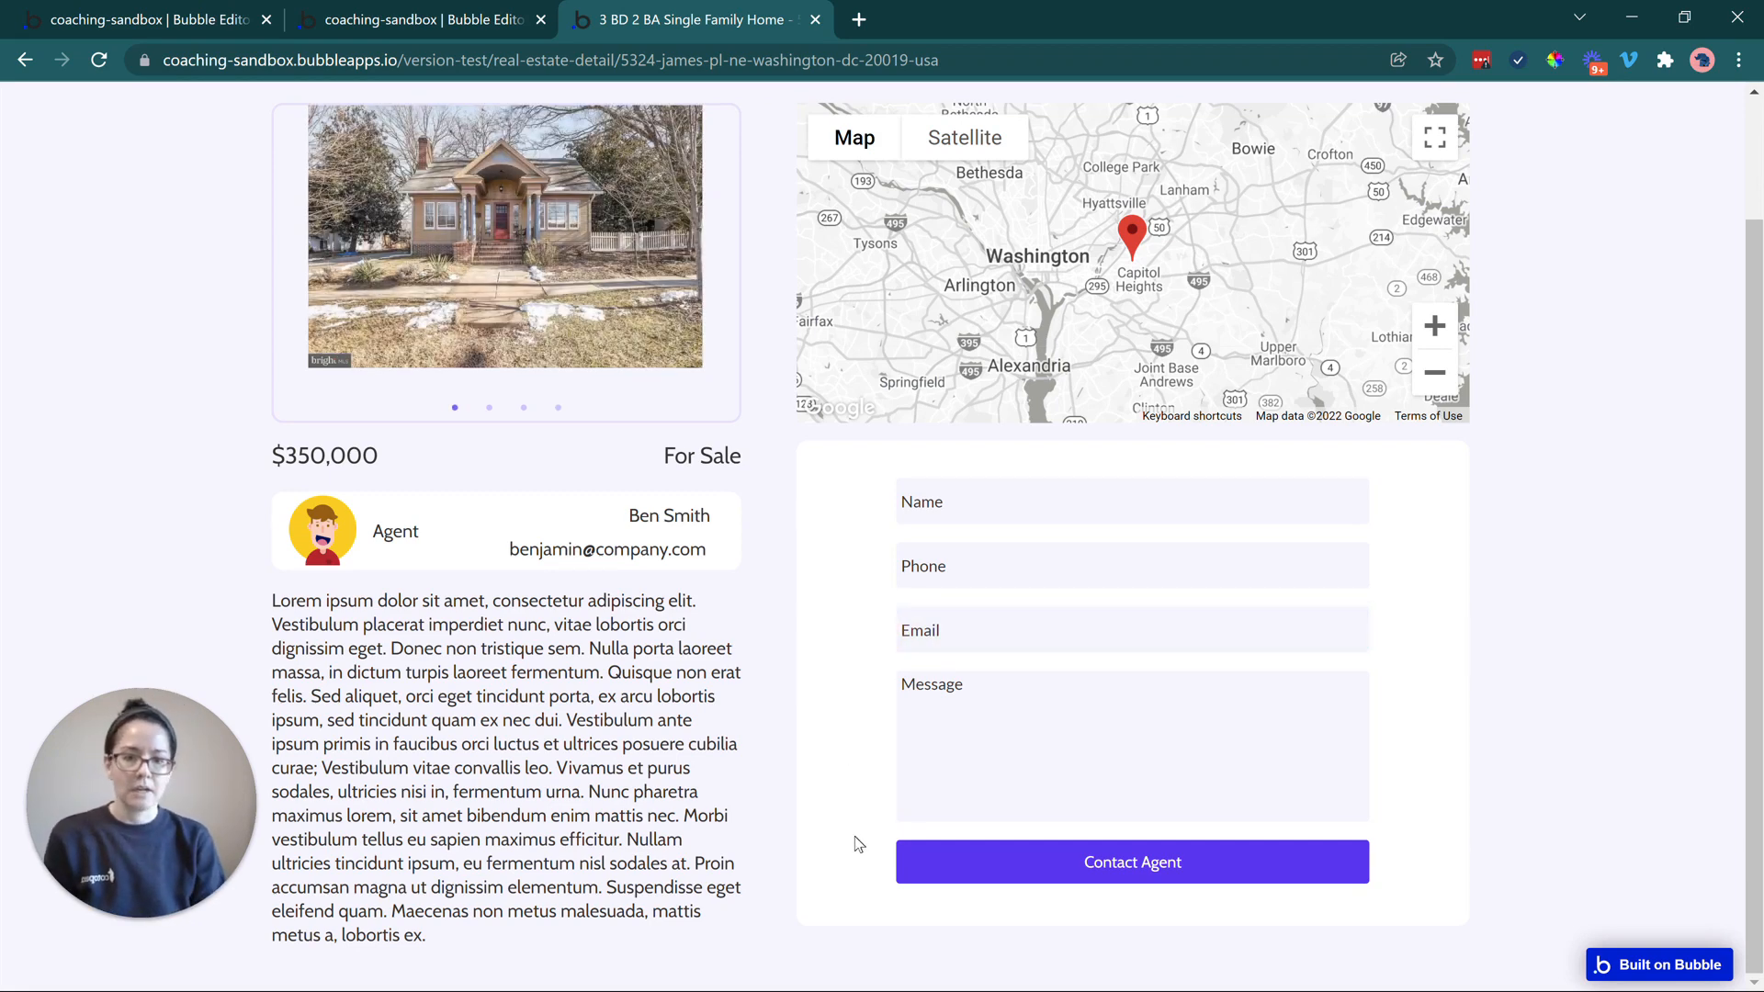
scroll(852, 839, up, 2)
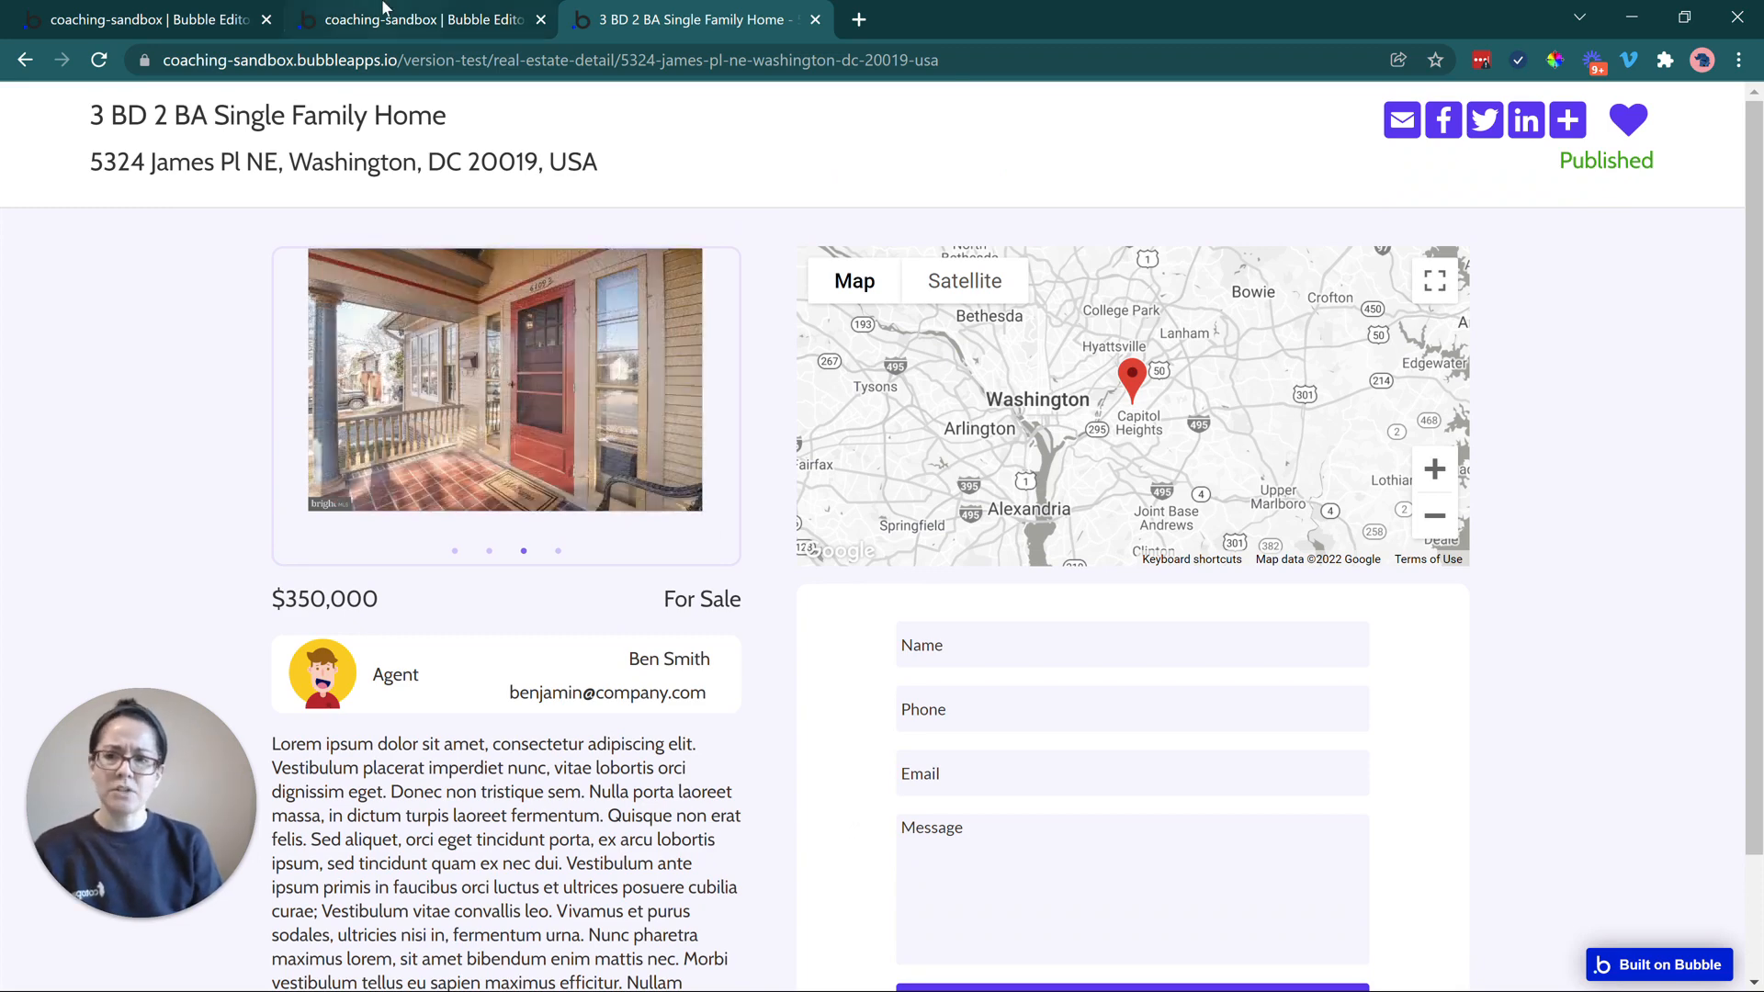
Switch to the Bubble editor for the real-estate-listings page and close the Input Title property editor
click(156, 20)
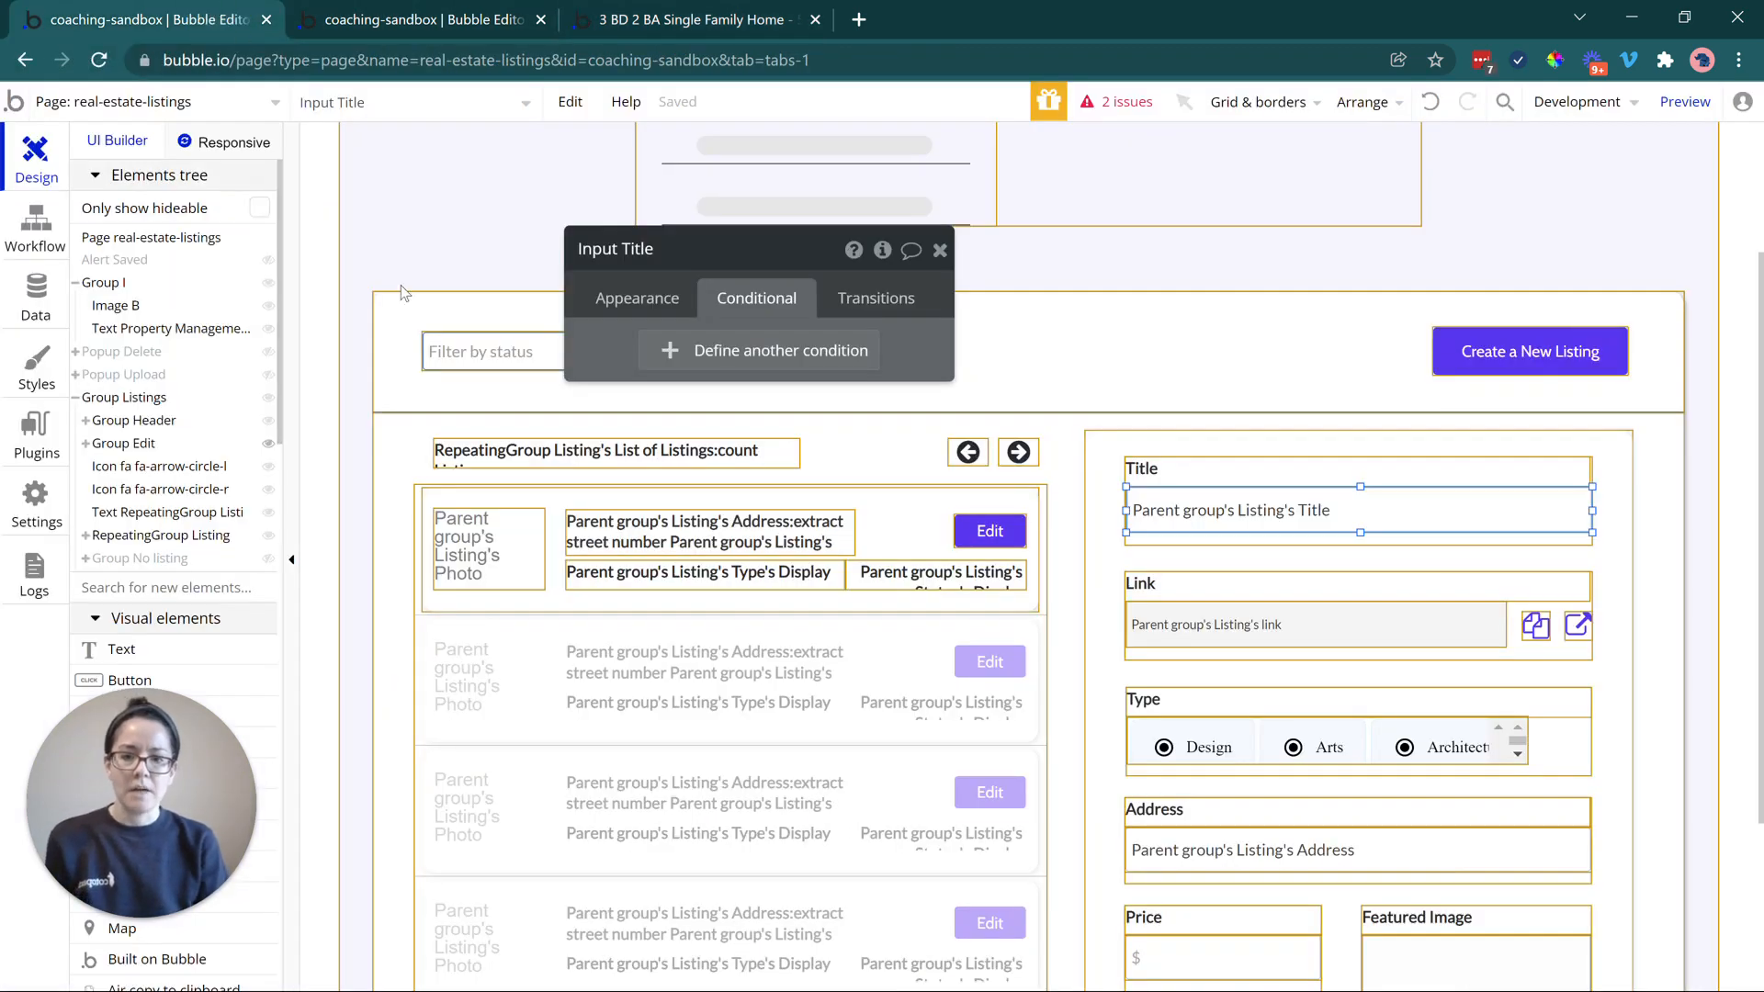
click(939, 250)
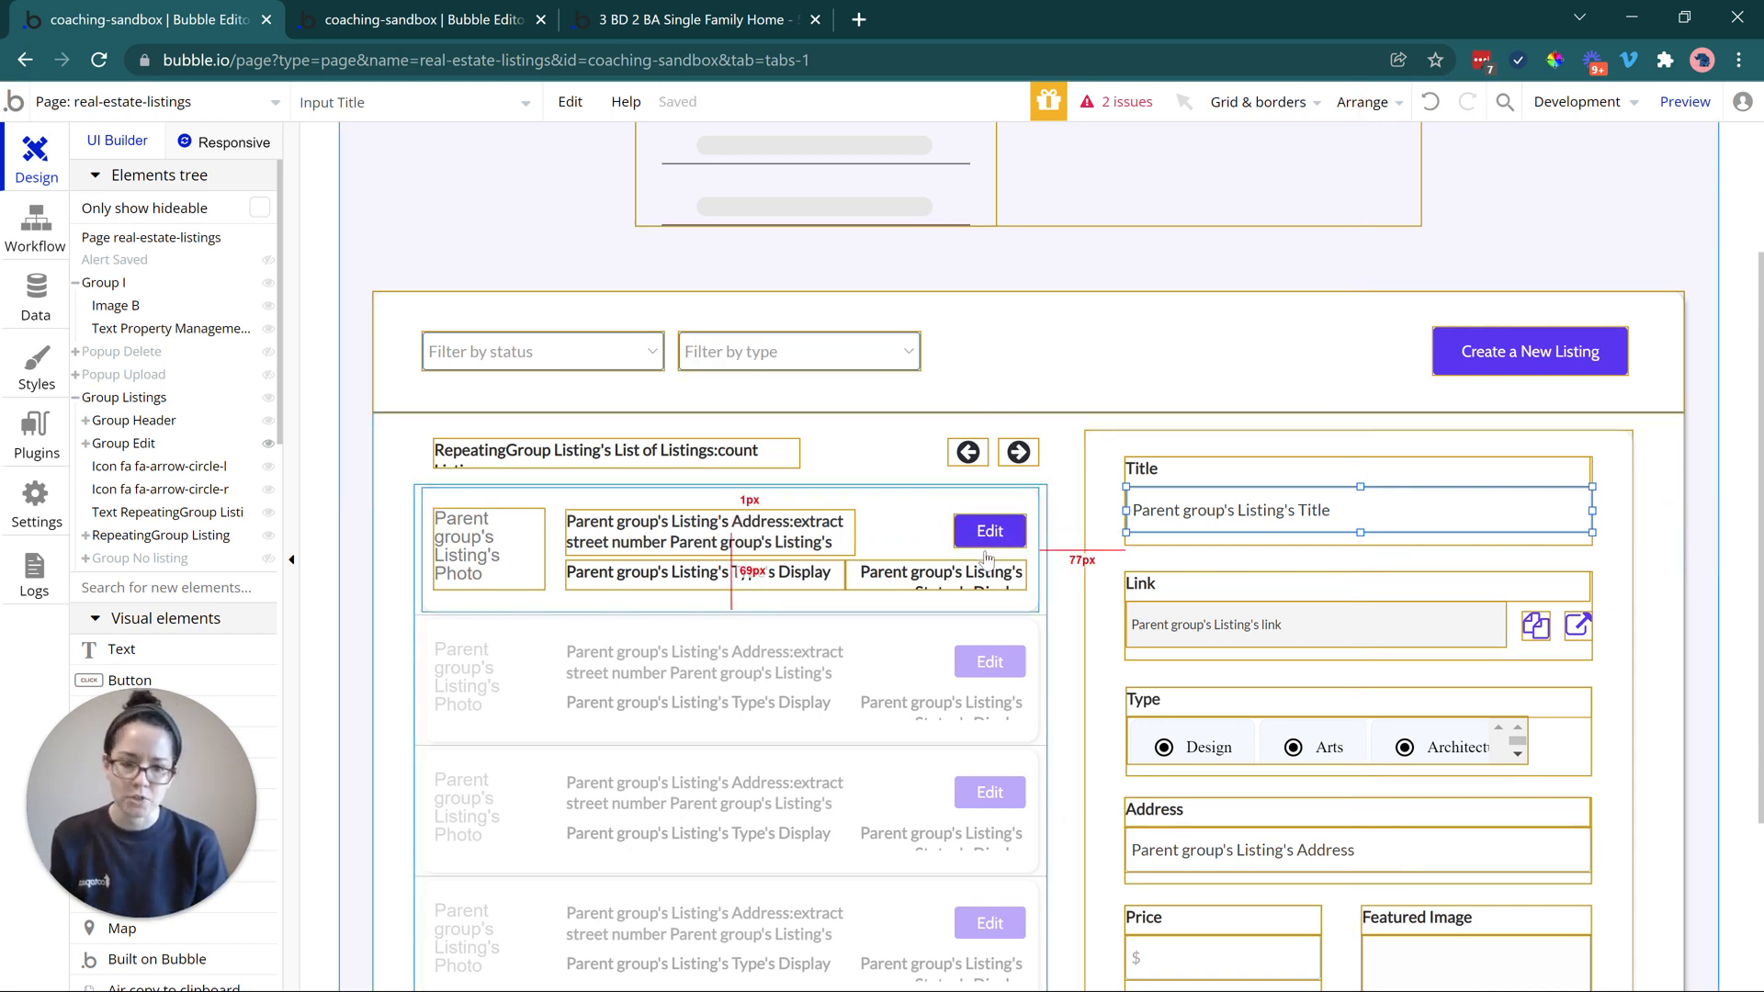
scroll(986, 556, down, 2)
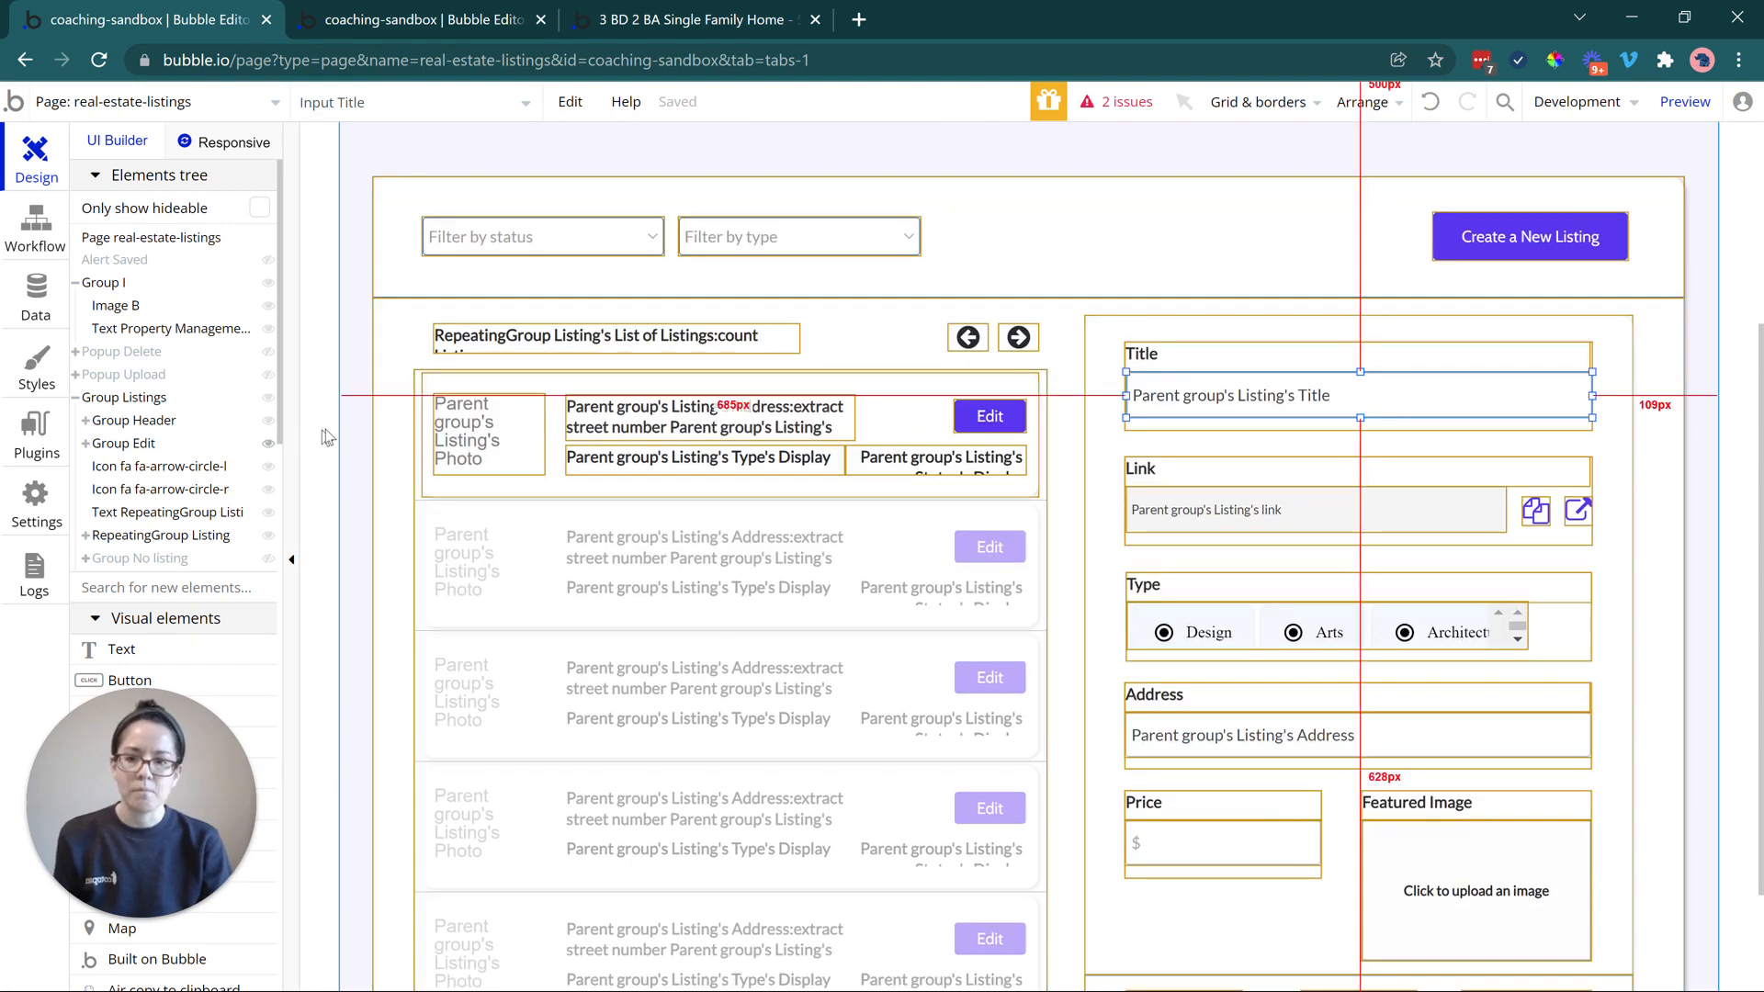
Open the Listing data type in the database and examine its fields and the default options for Status
click(36, 298)
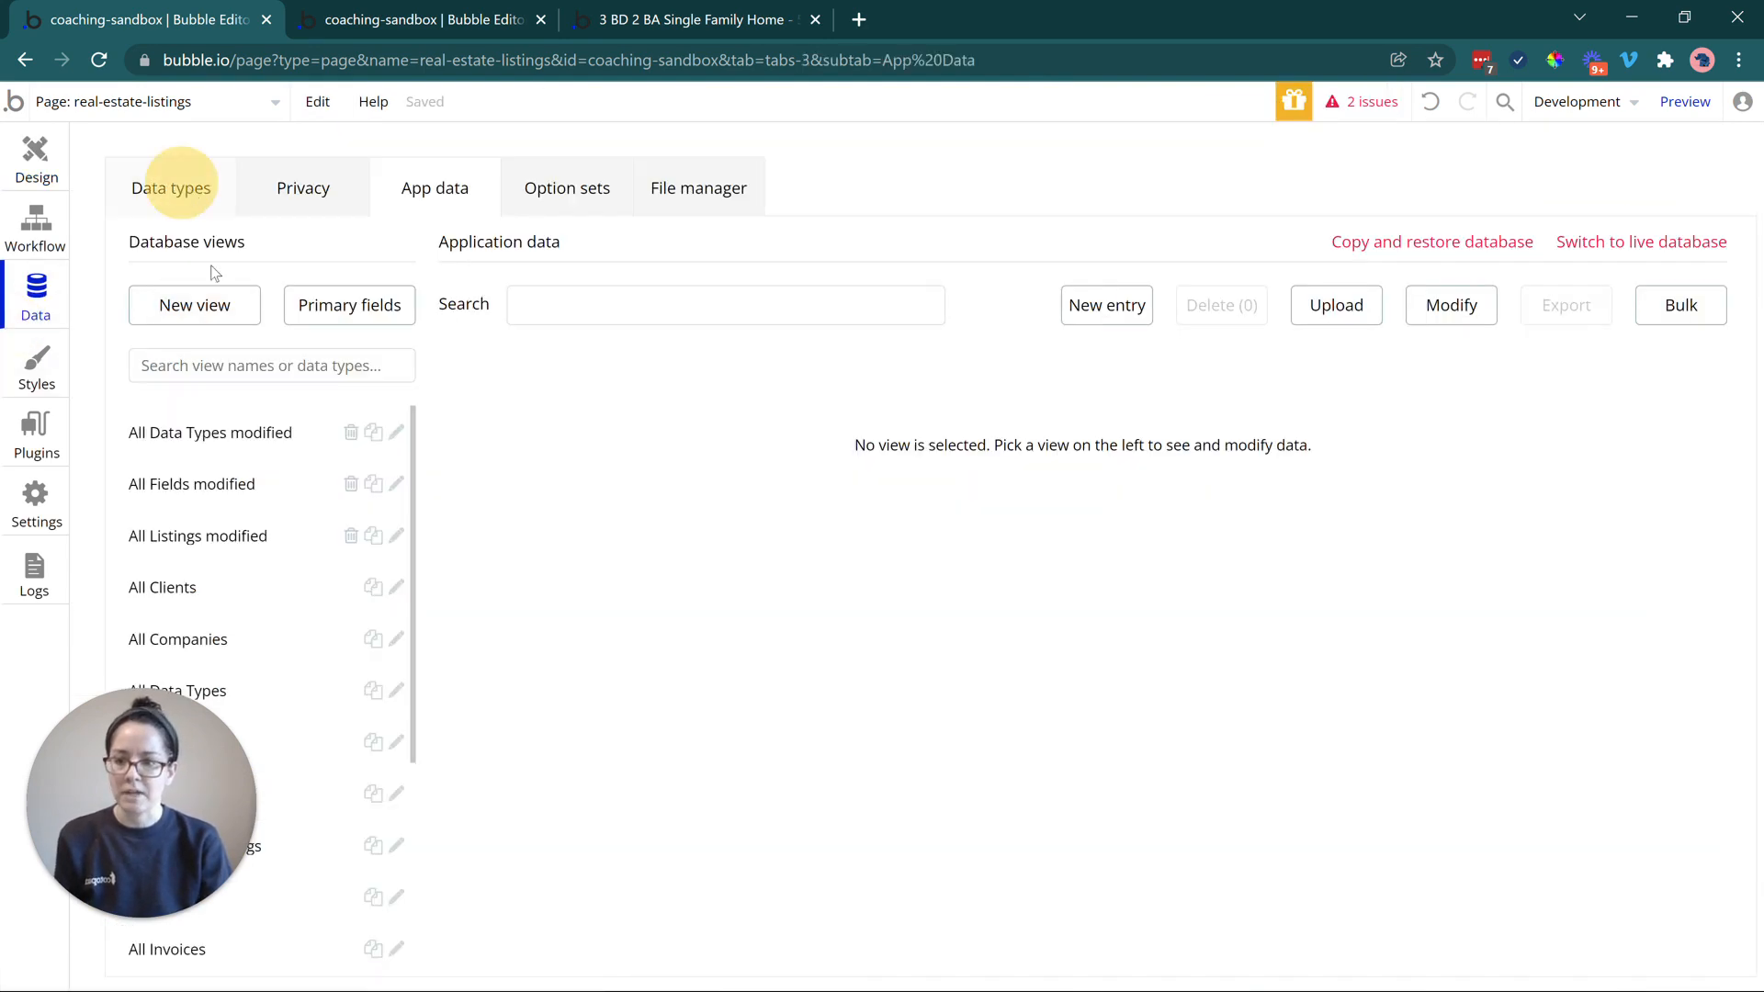
scroll(283, 562, down, 3)
scroll(275, 561, up, 1)
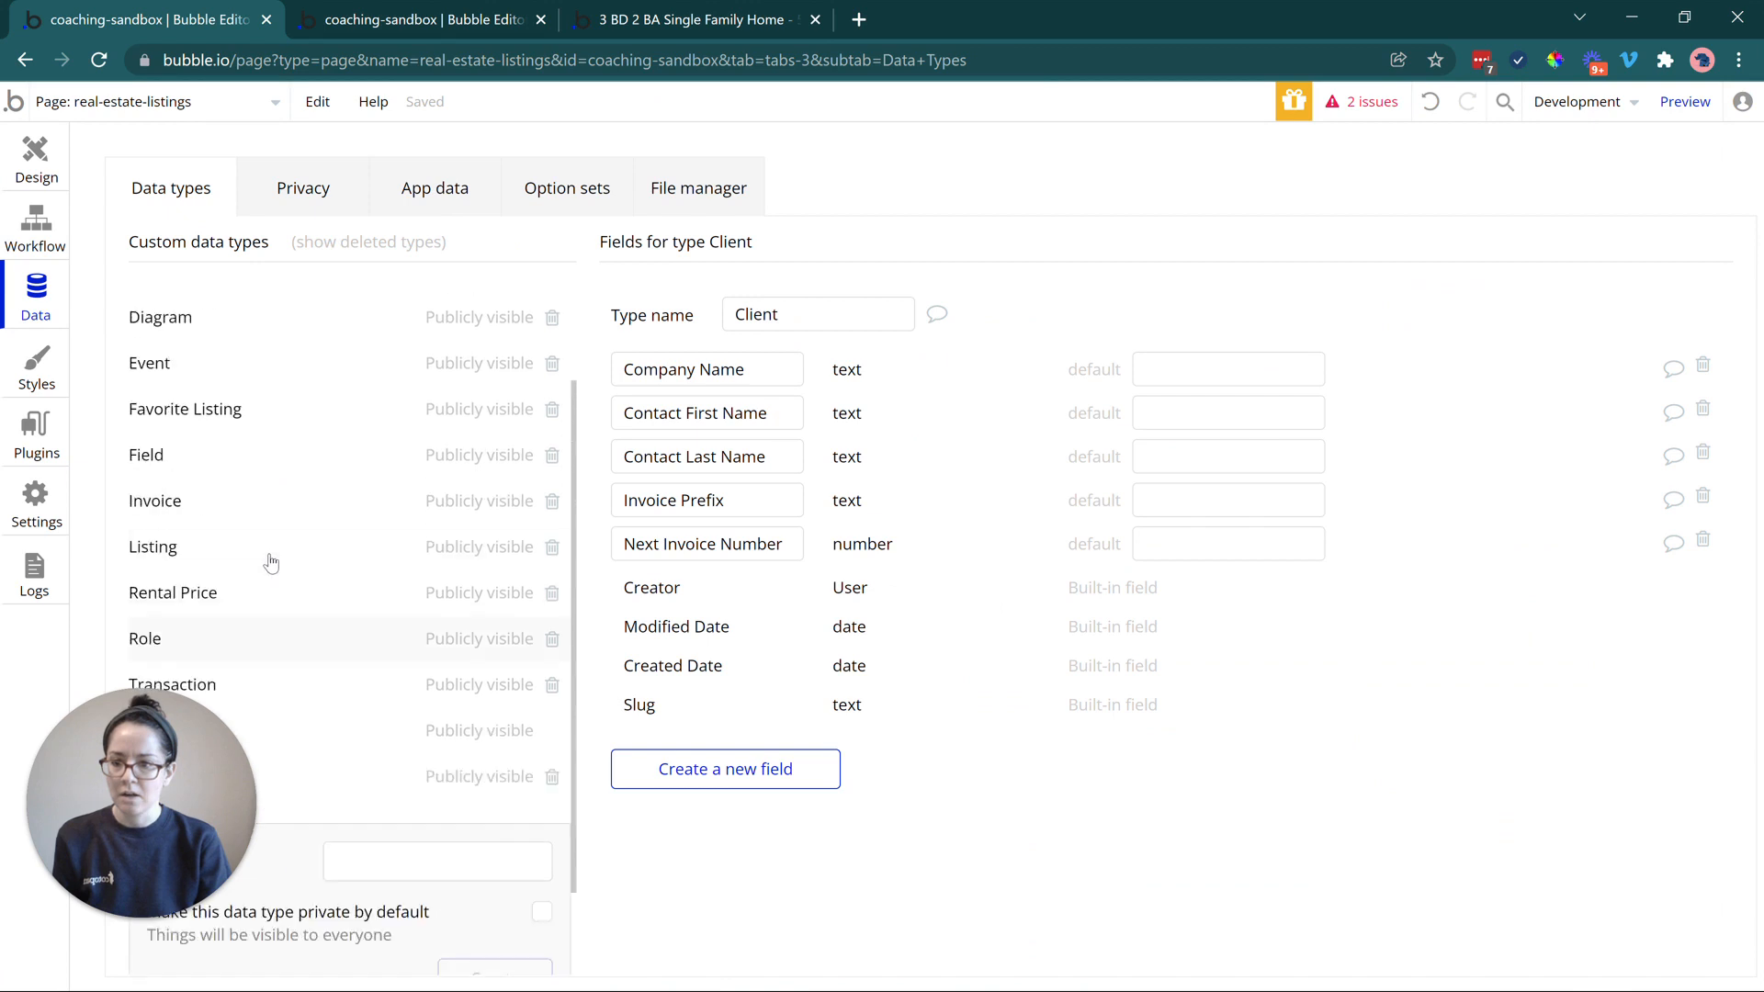
scroll(271, 562, up, 2)
click(267, 669)
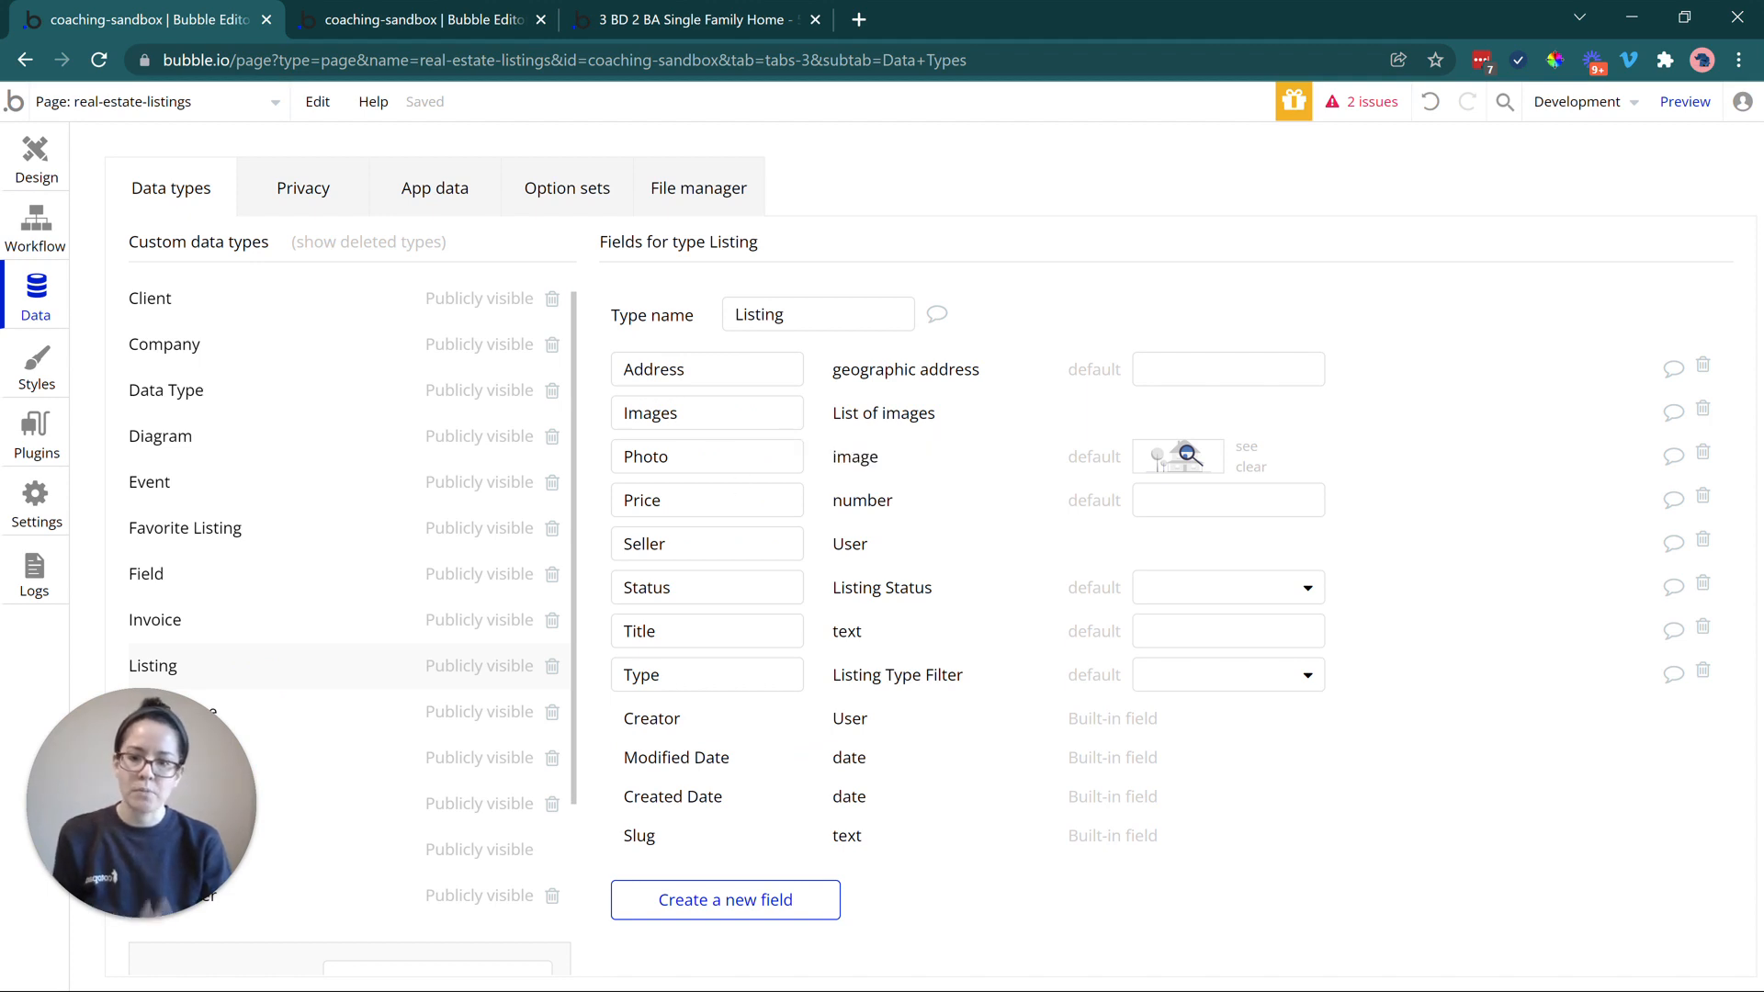
click(1231, 591)
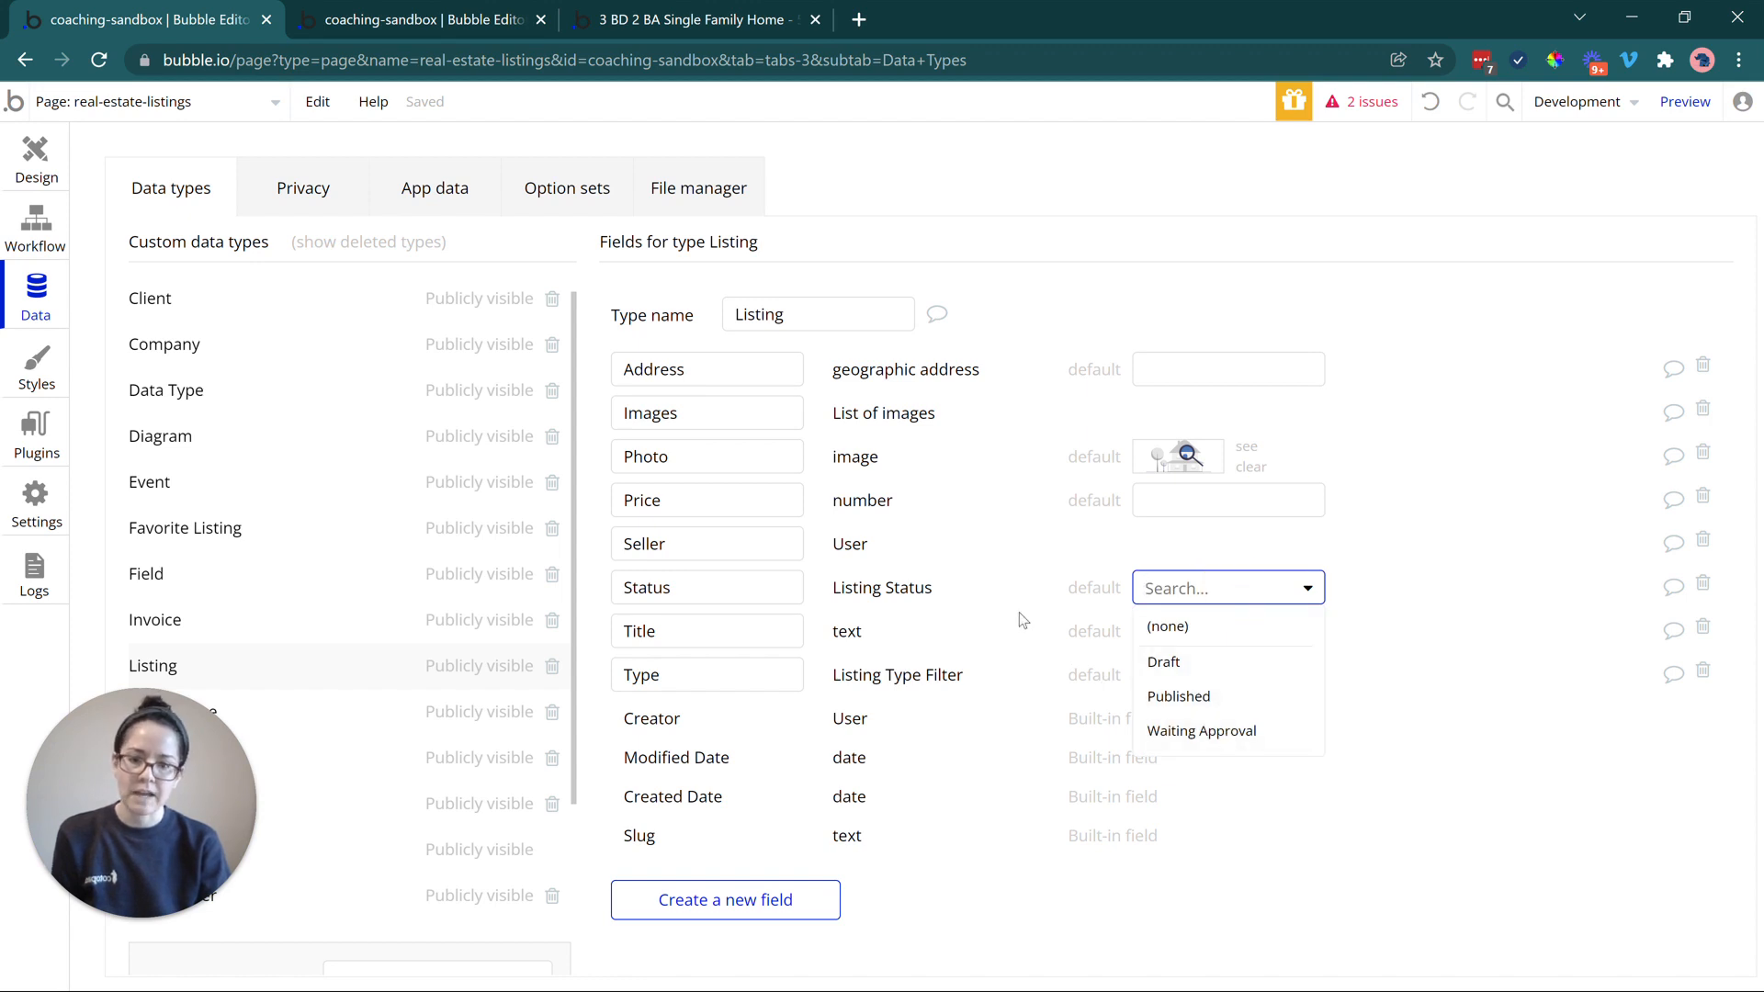
click(1100, 614)
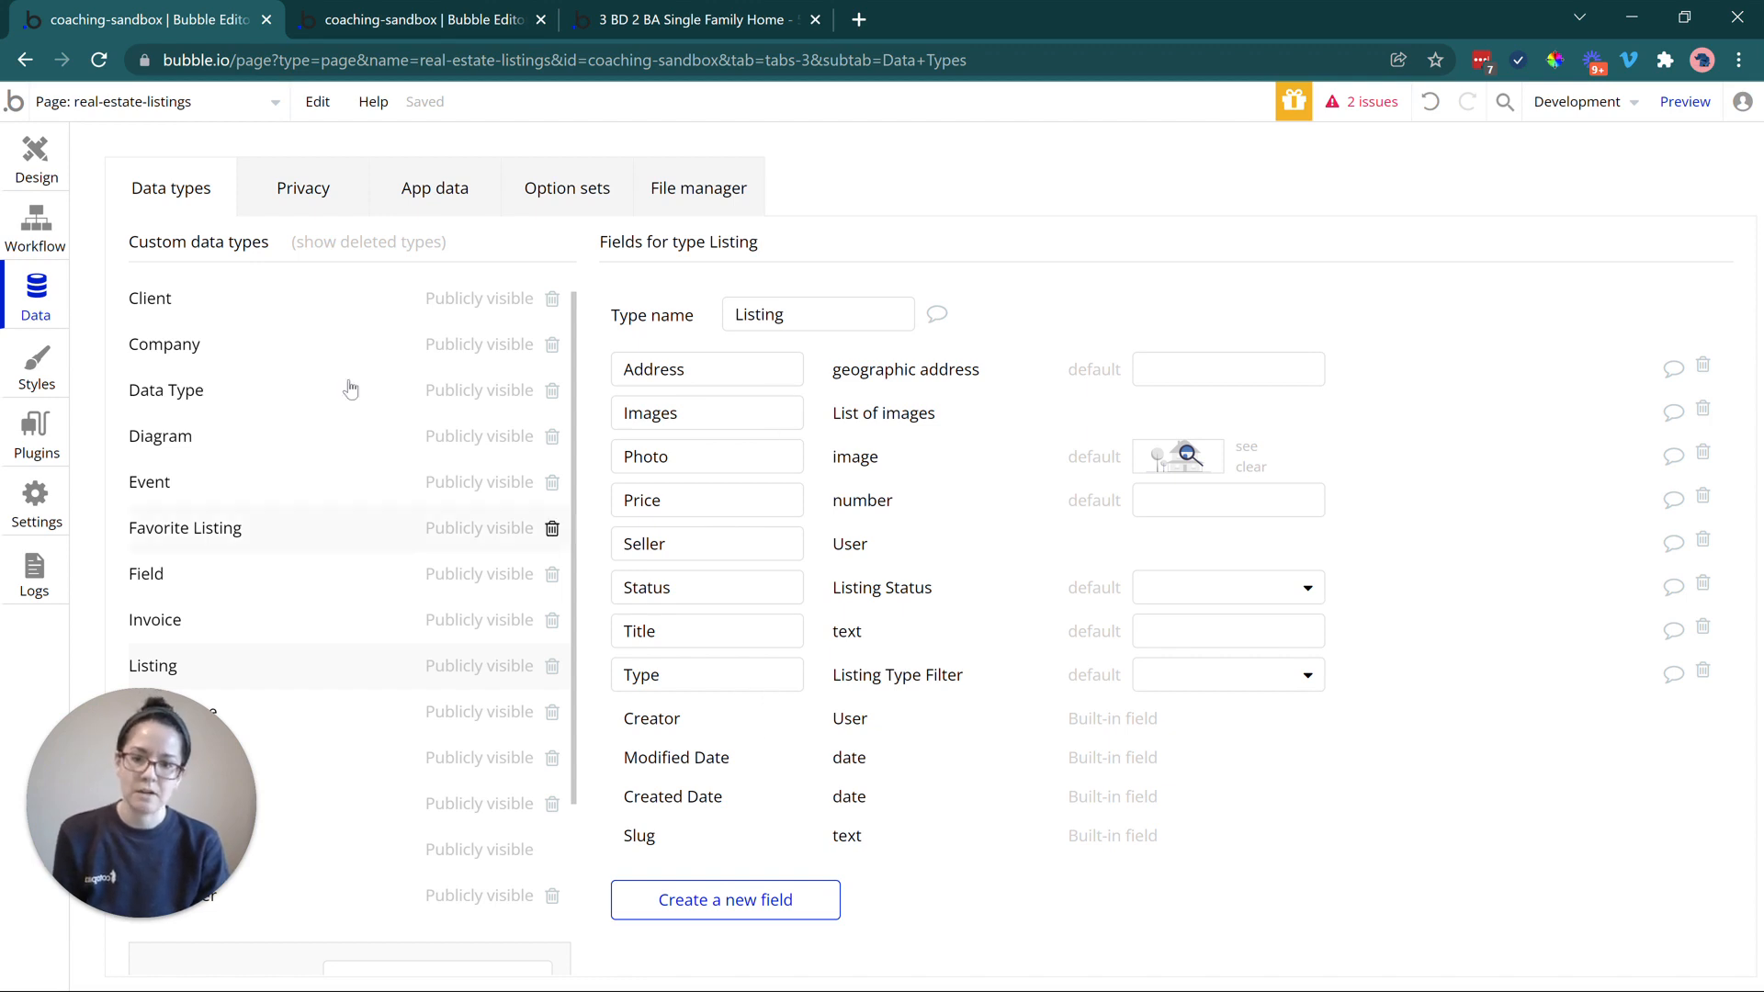
Return to the page design and open the appearance properties of RepeatingGroup Listing
click(36, 163)
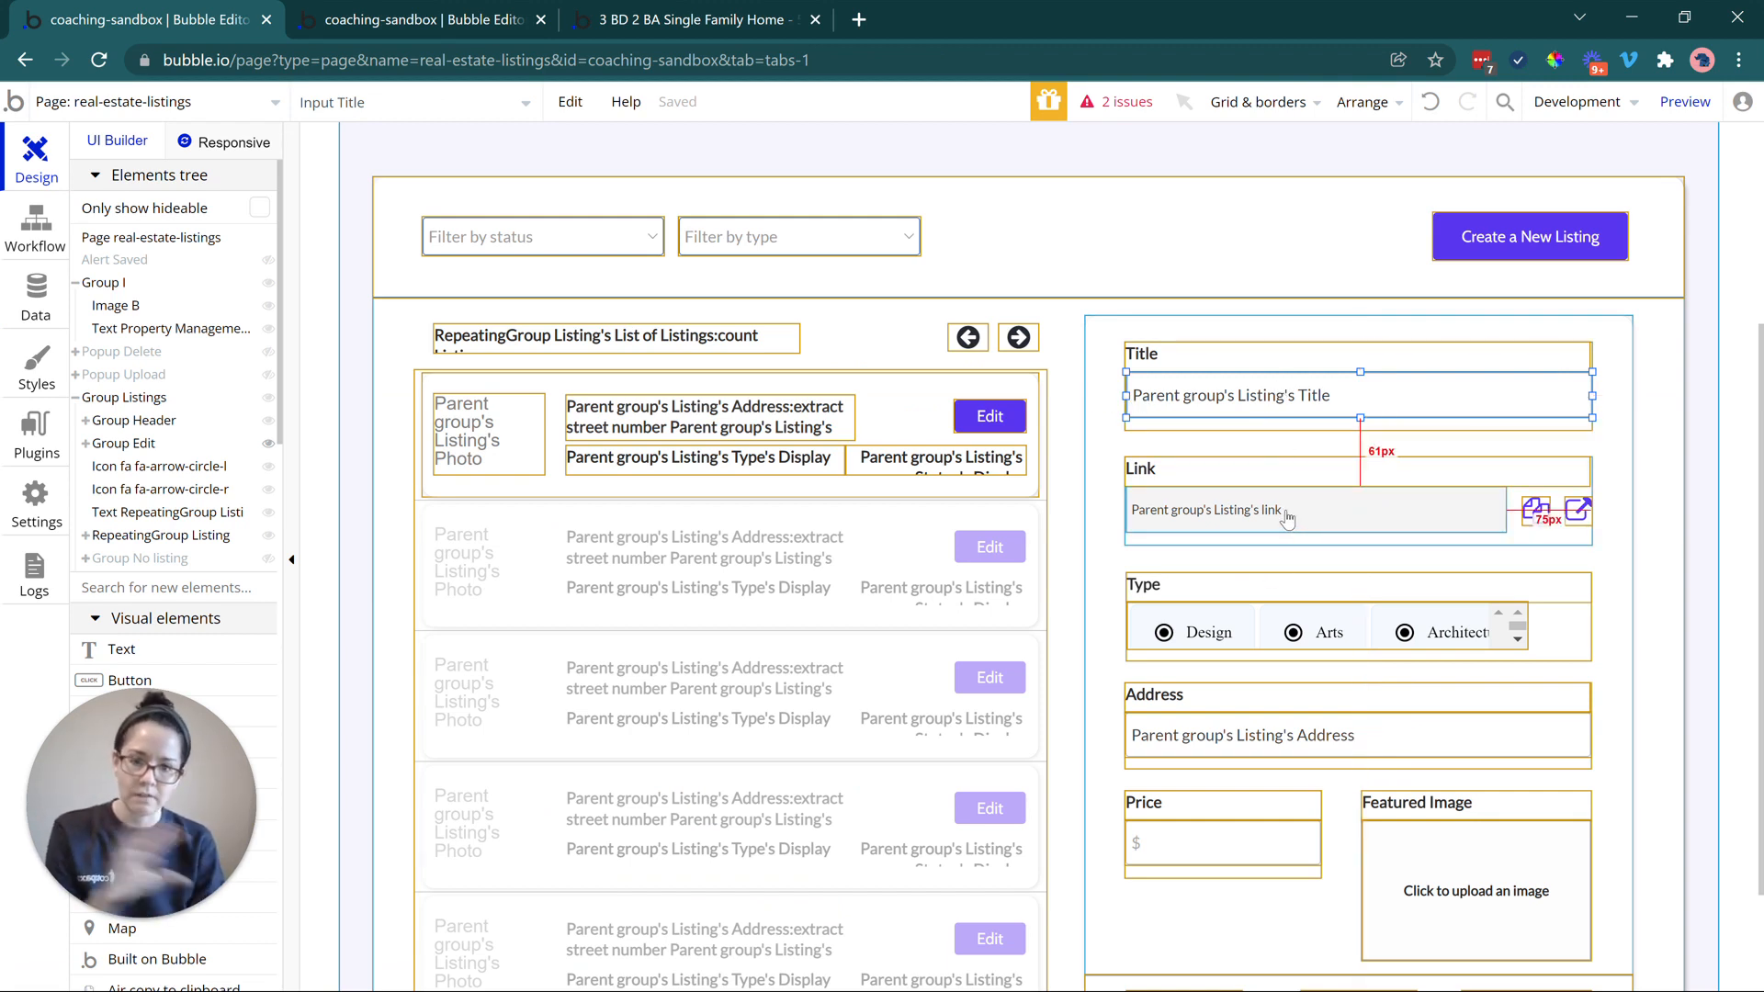
click(806, 667)
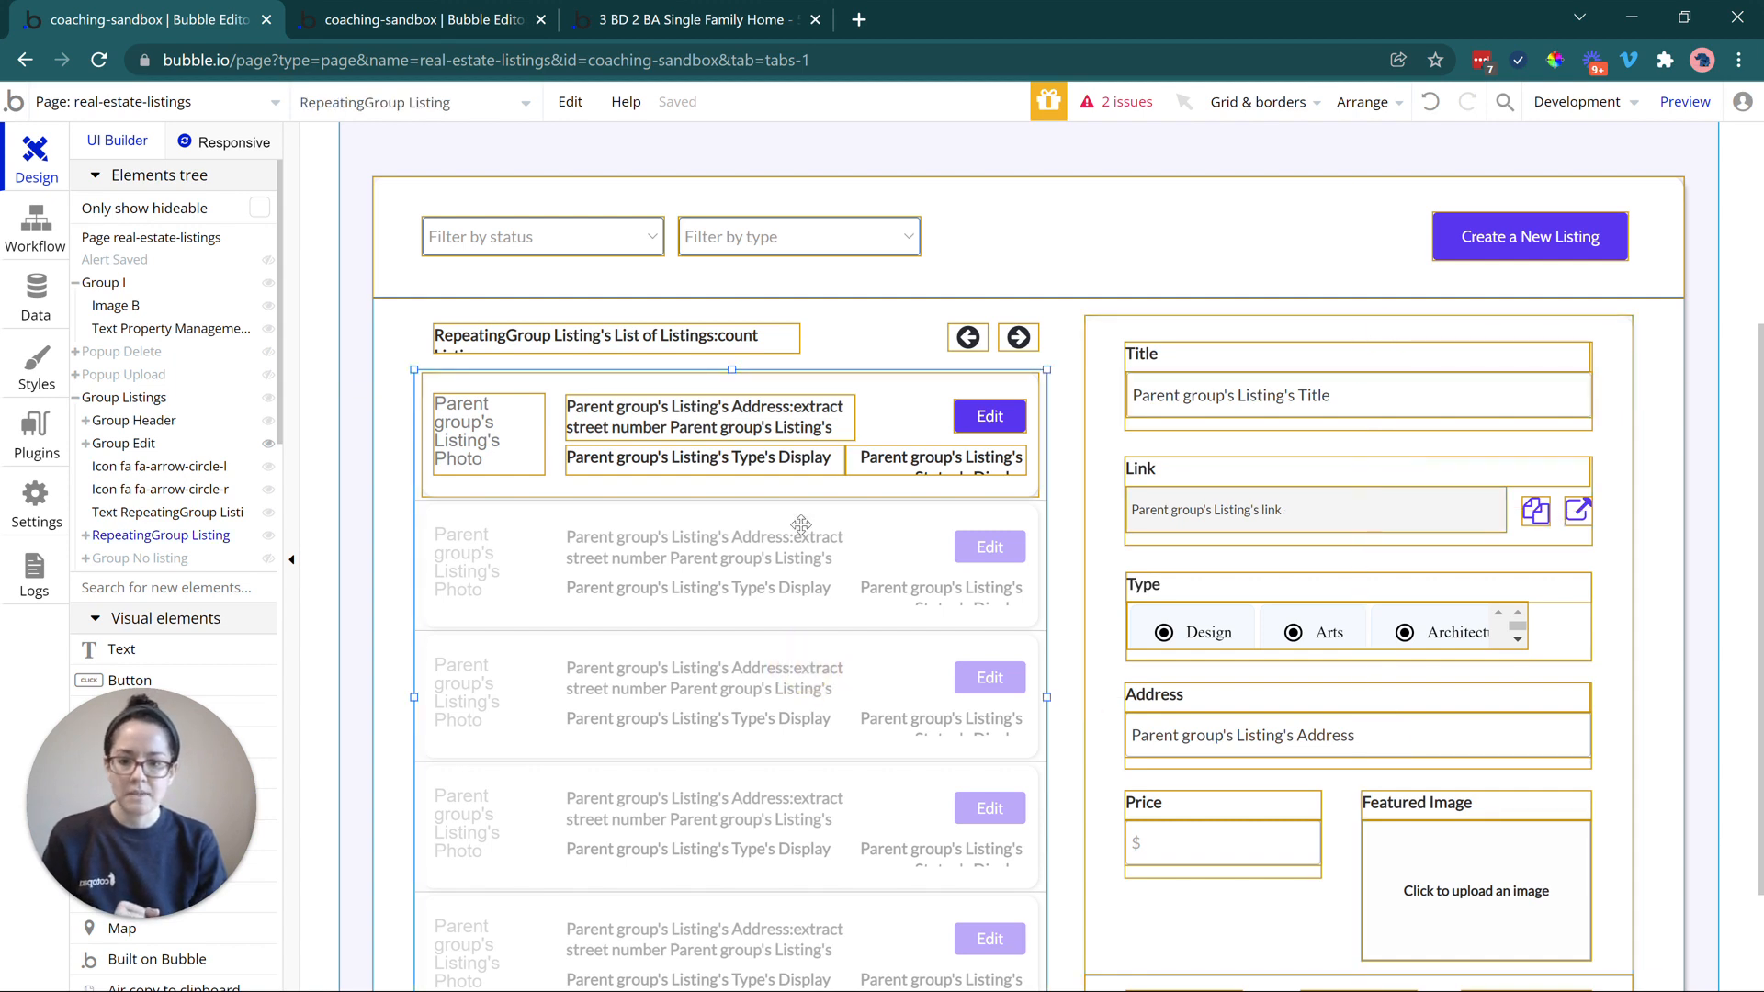
double_click(780, 606)
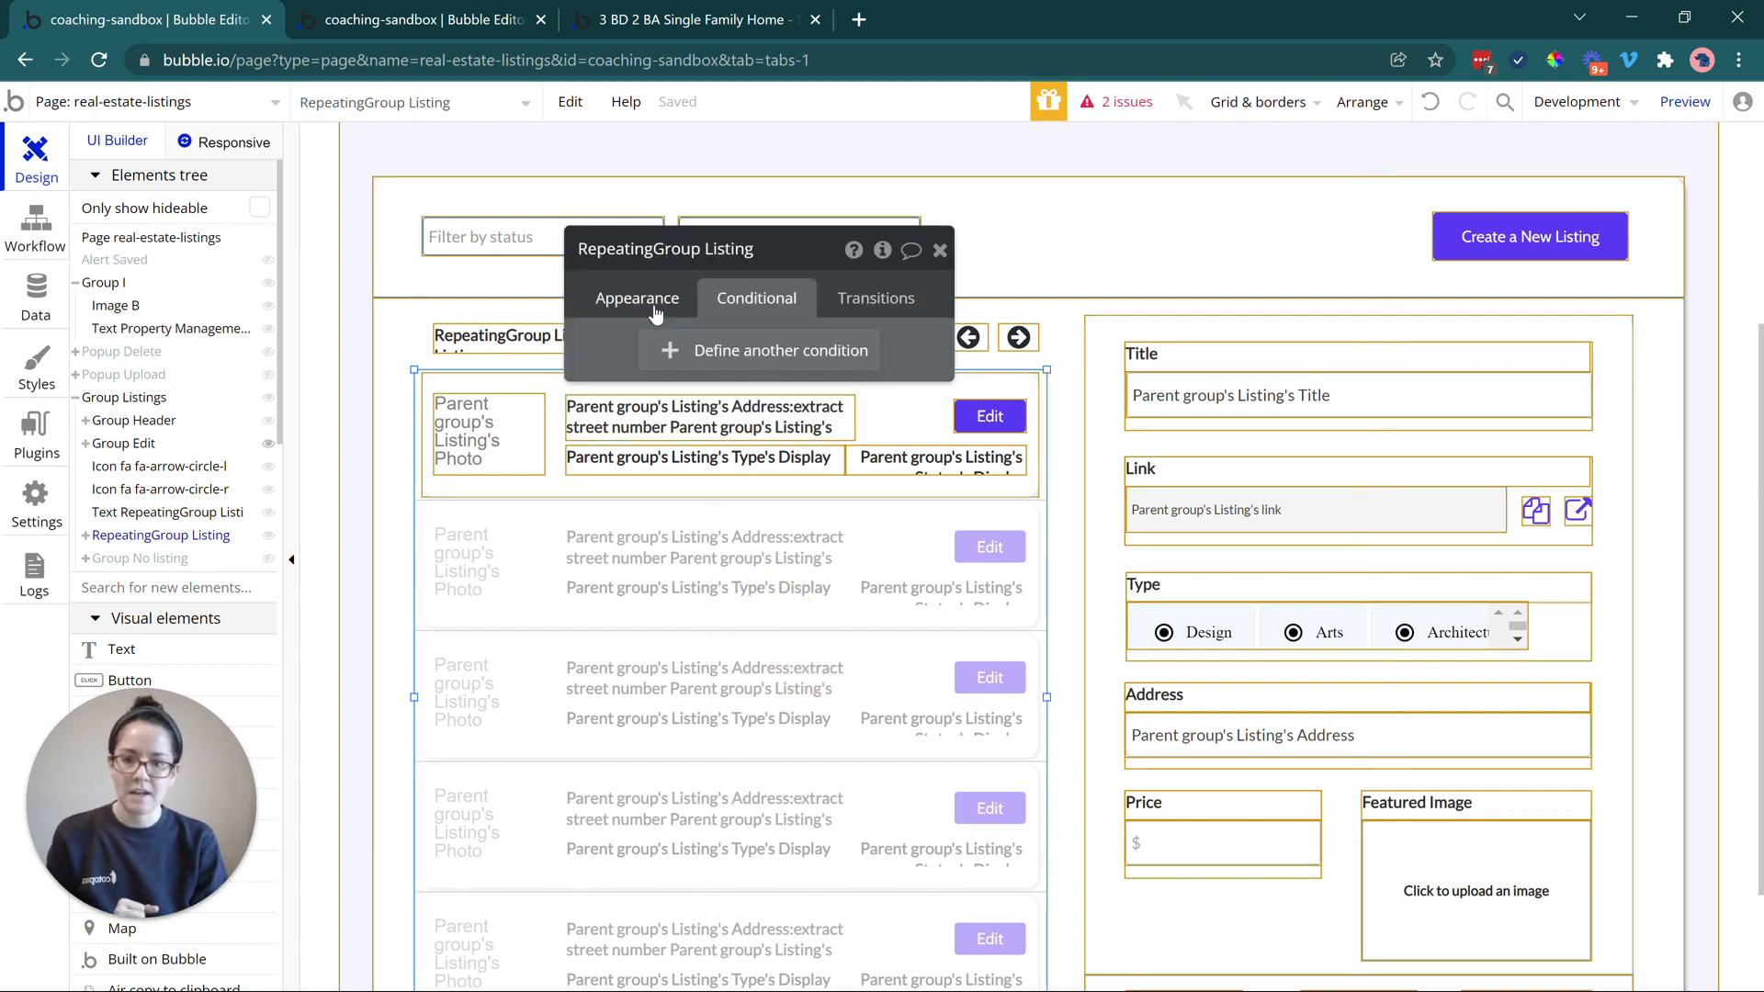
click(655, 311)
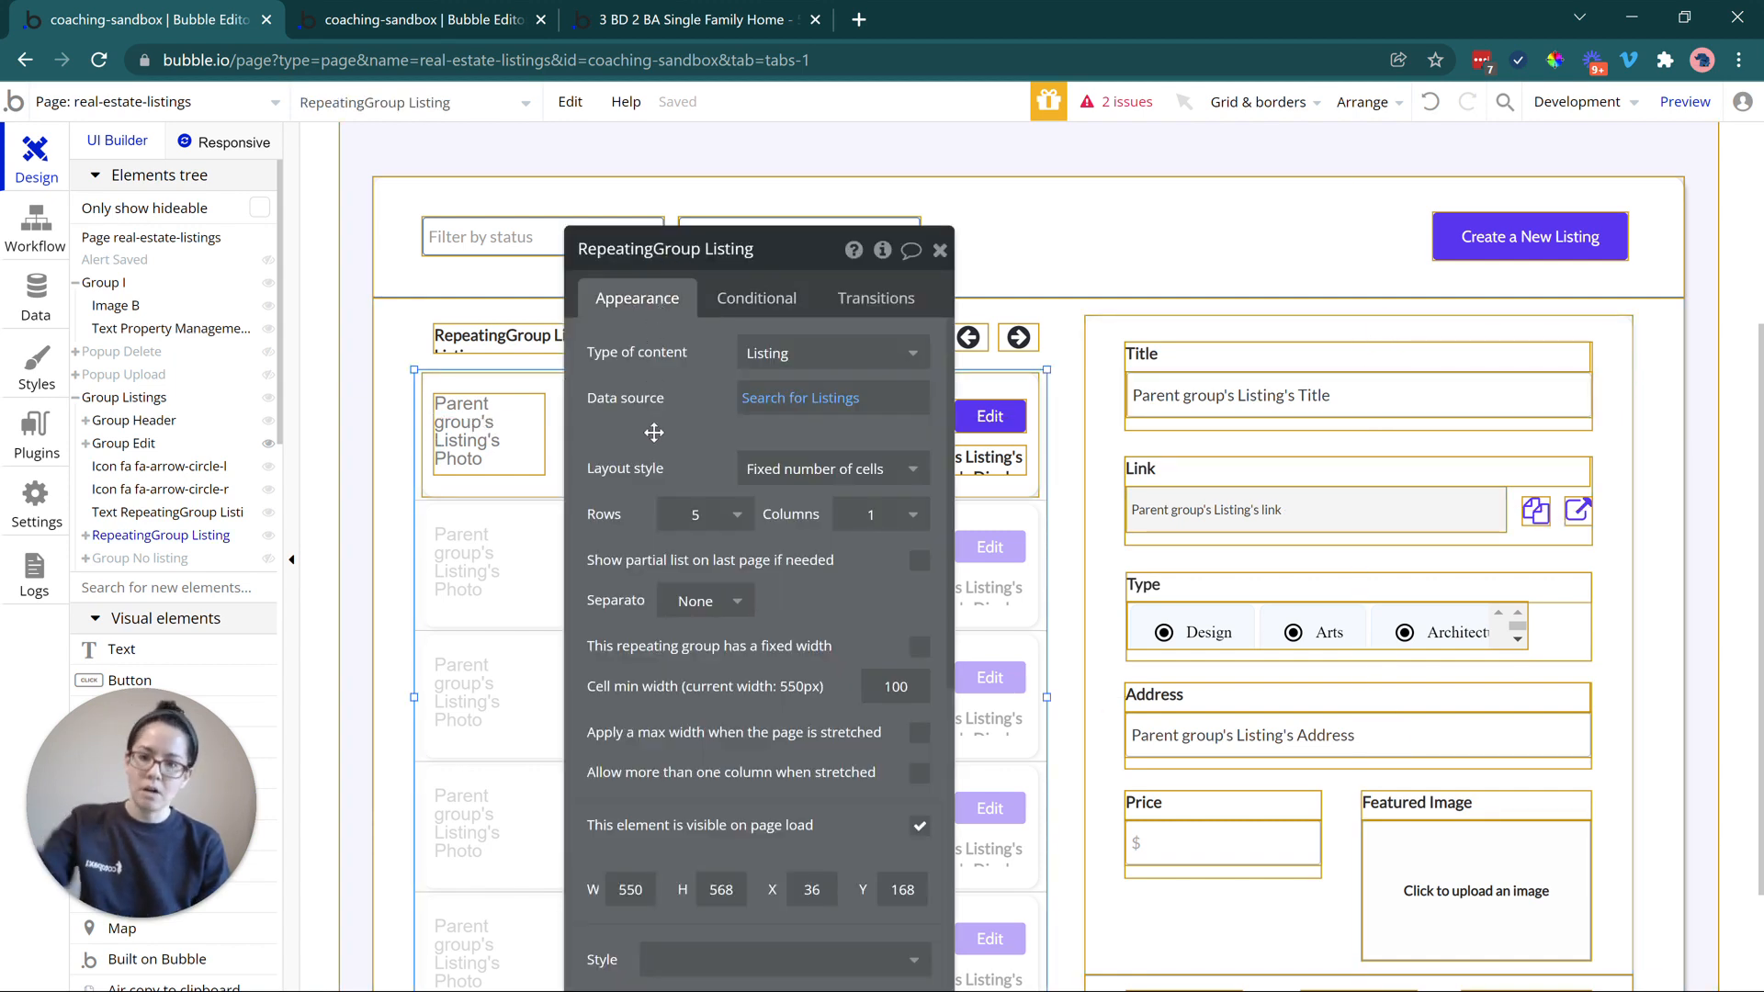
Inspect the Search for Listings data source of RepeatingGroup Listing, including its status and type constraints, and close the properties
click(801, 401)
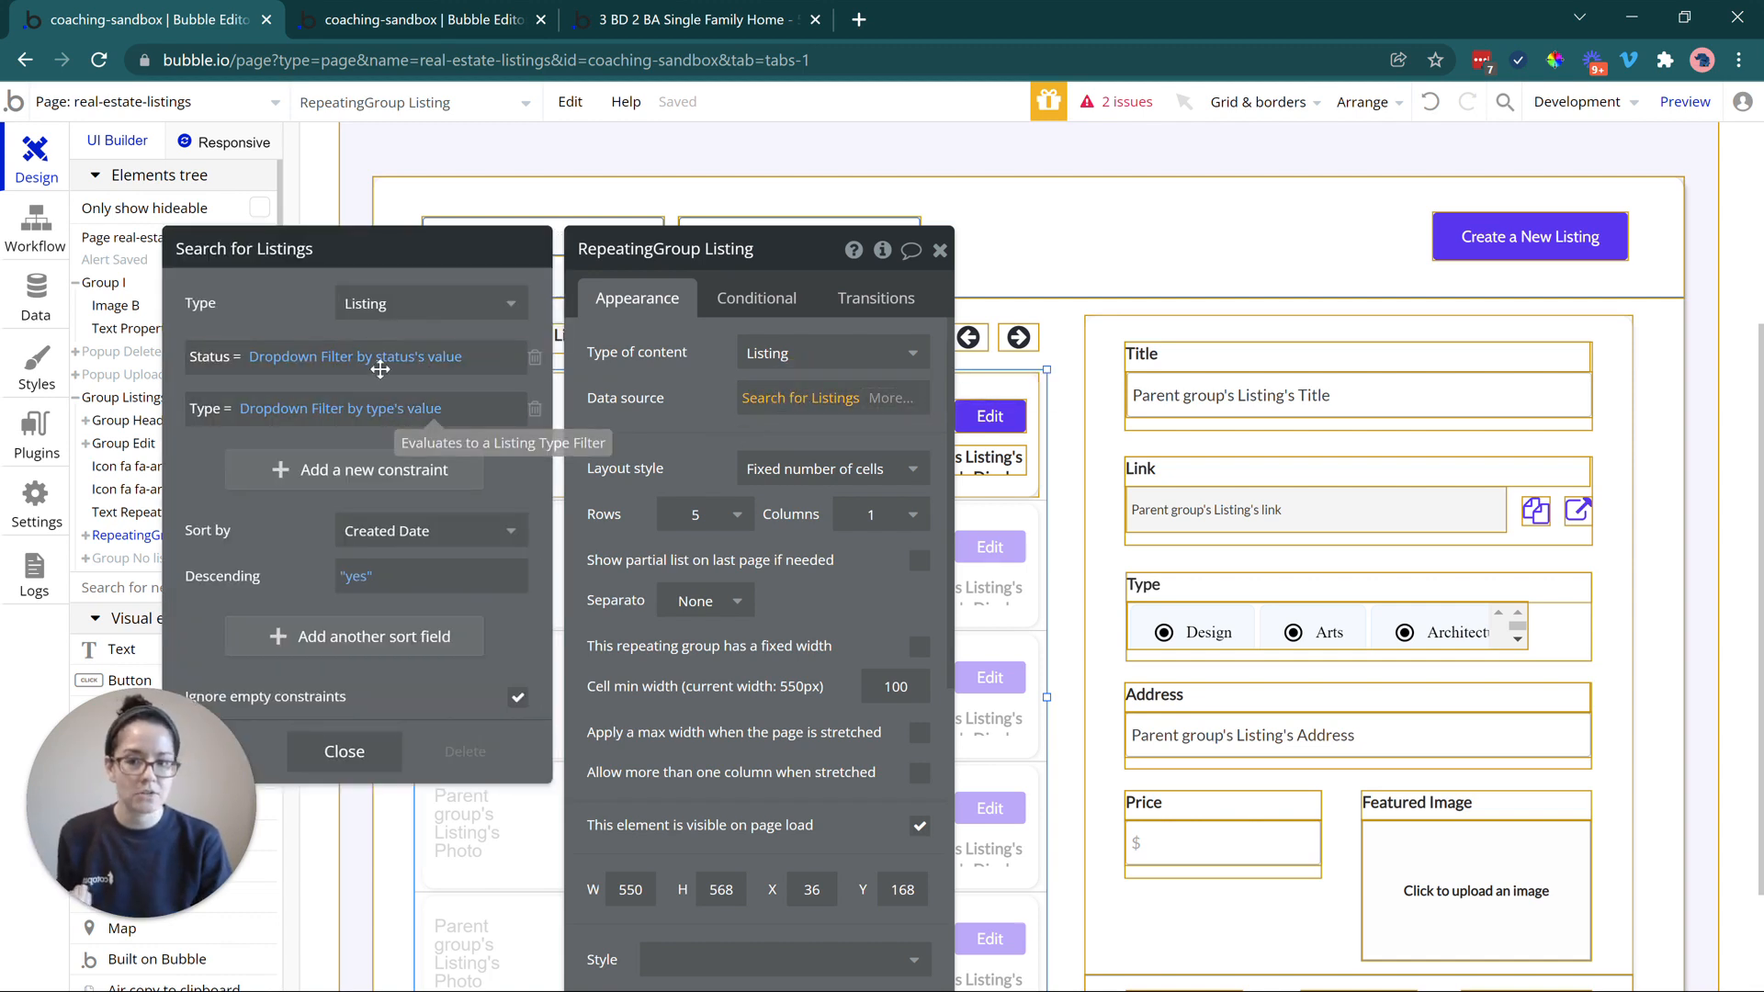
drag(295, 307, 445, 472)
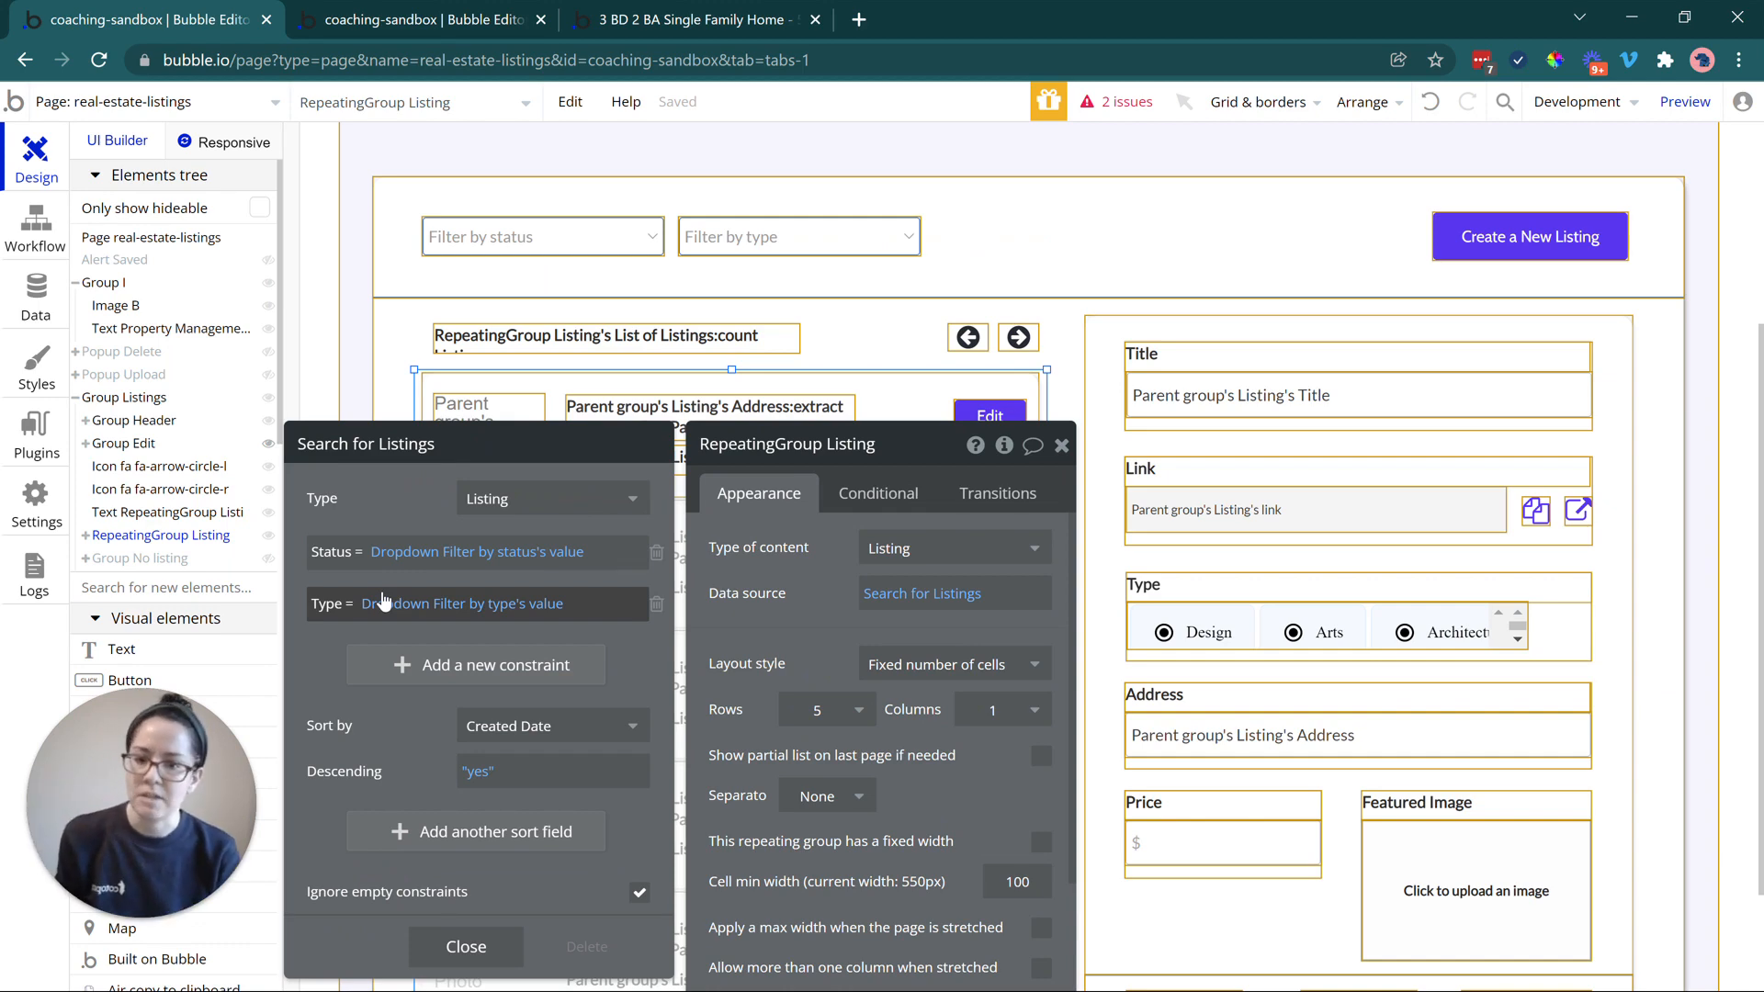
click(1061, 445)
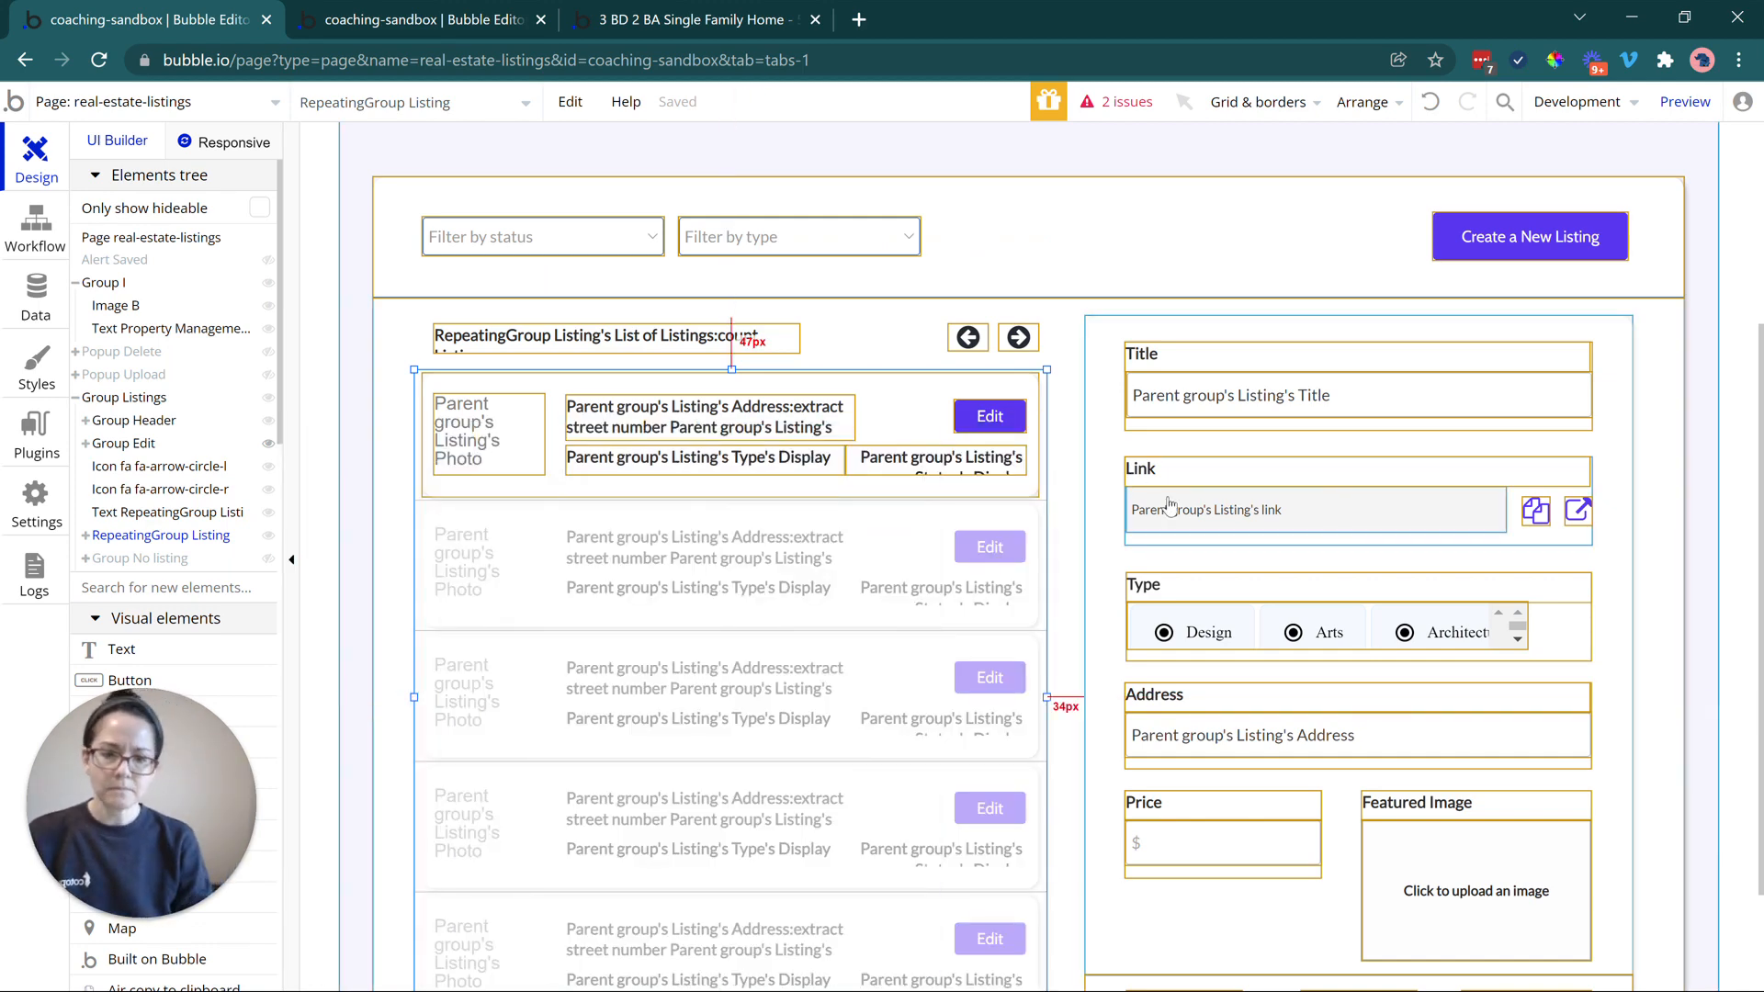
Open the appearance properties of the Link input in the edit group and move the property editor clear of the form
click(1170, 504)
double_click(1168, 500)
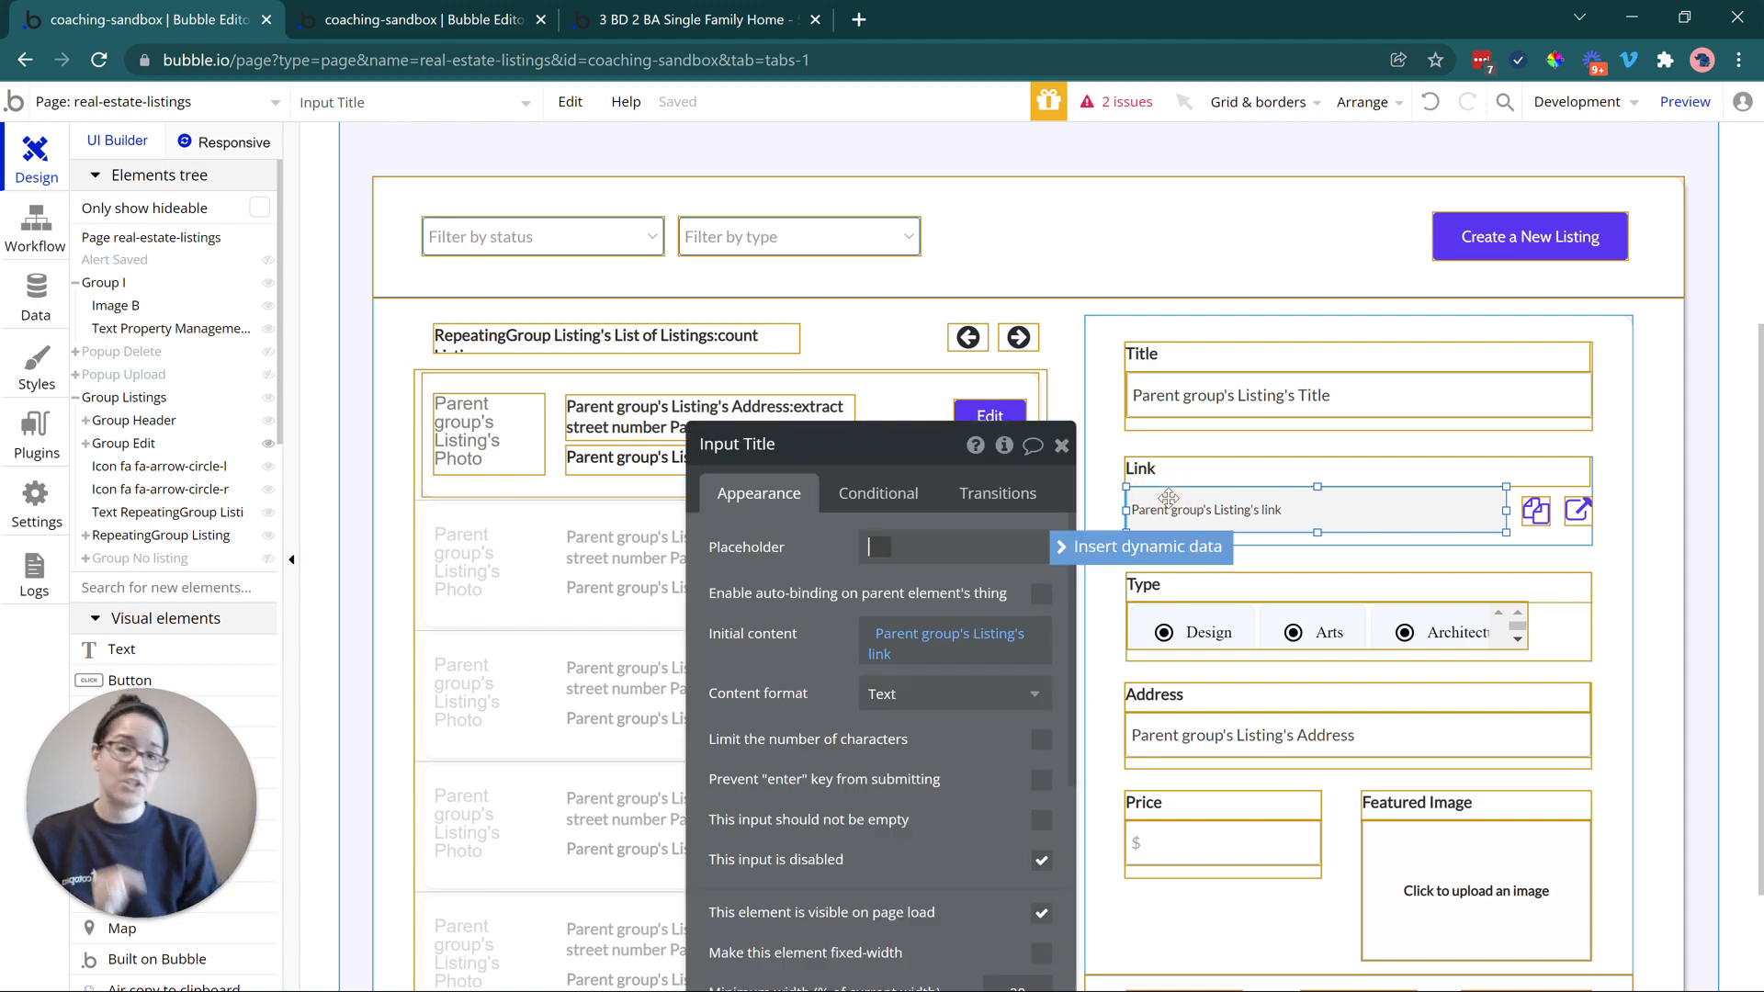
drag(827, 629, 707, 344)
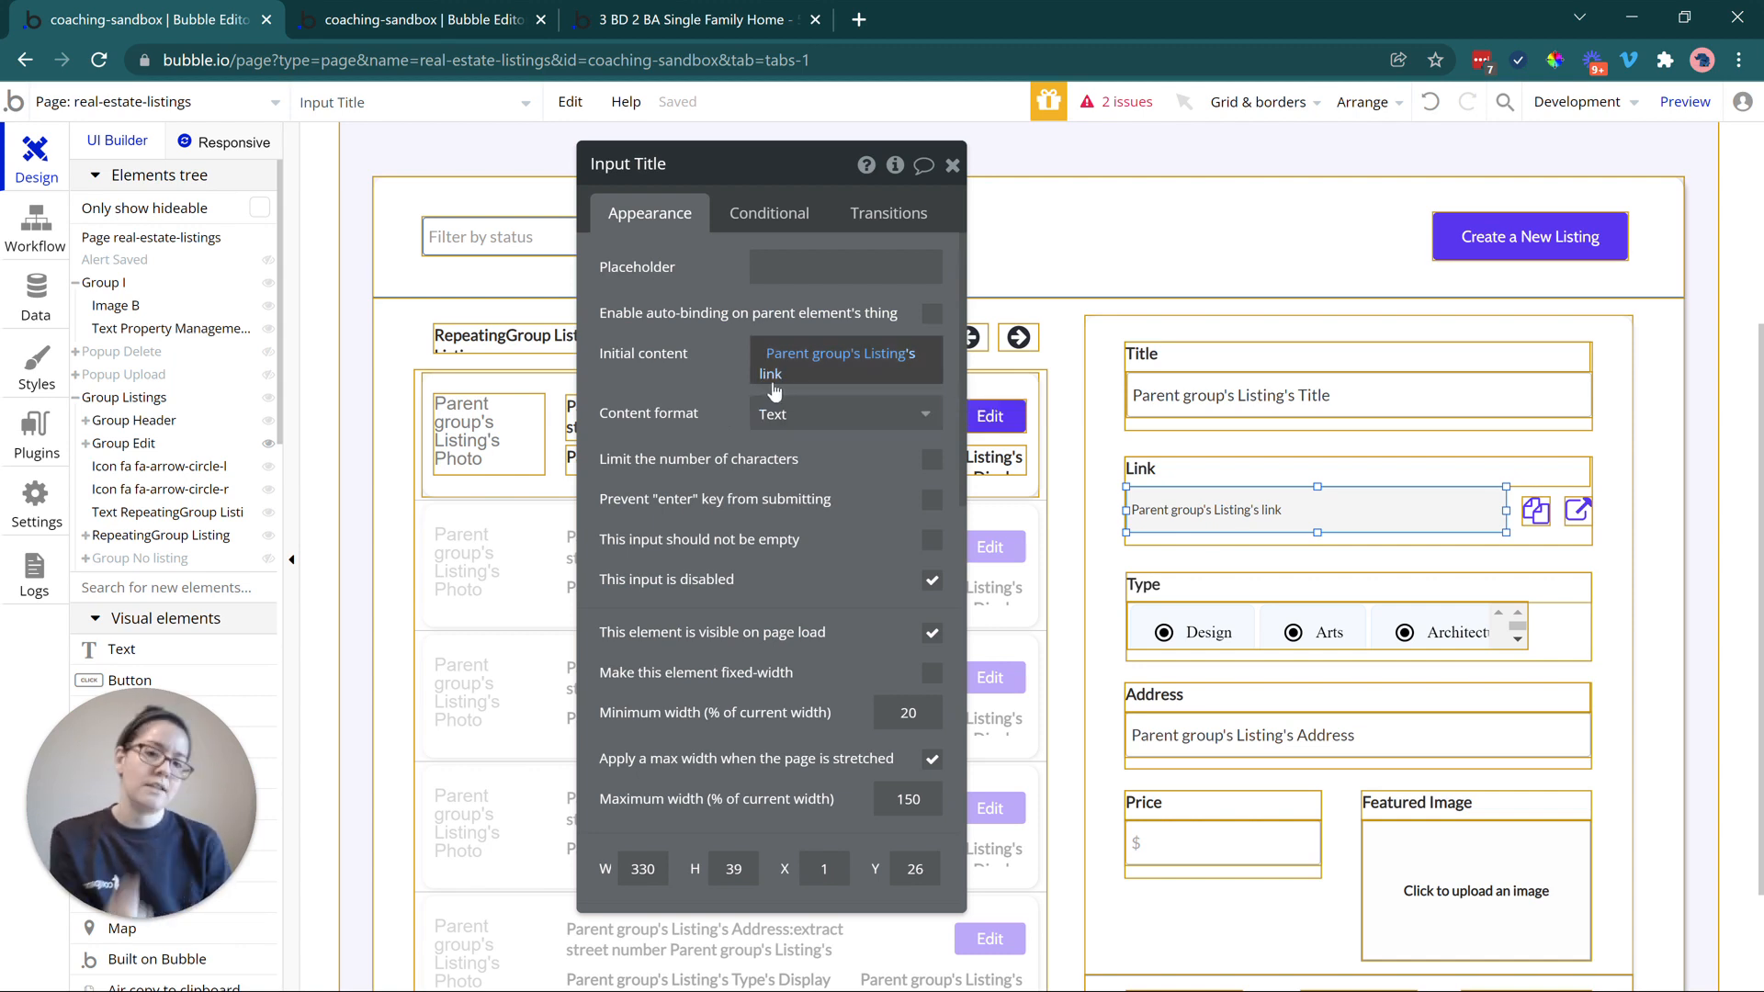
Switch to the real-estate-detail page in the editor and open its page properties to examine the page title and type of content
click(423, 19)
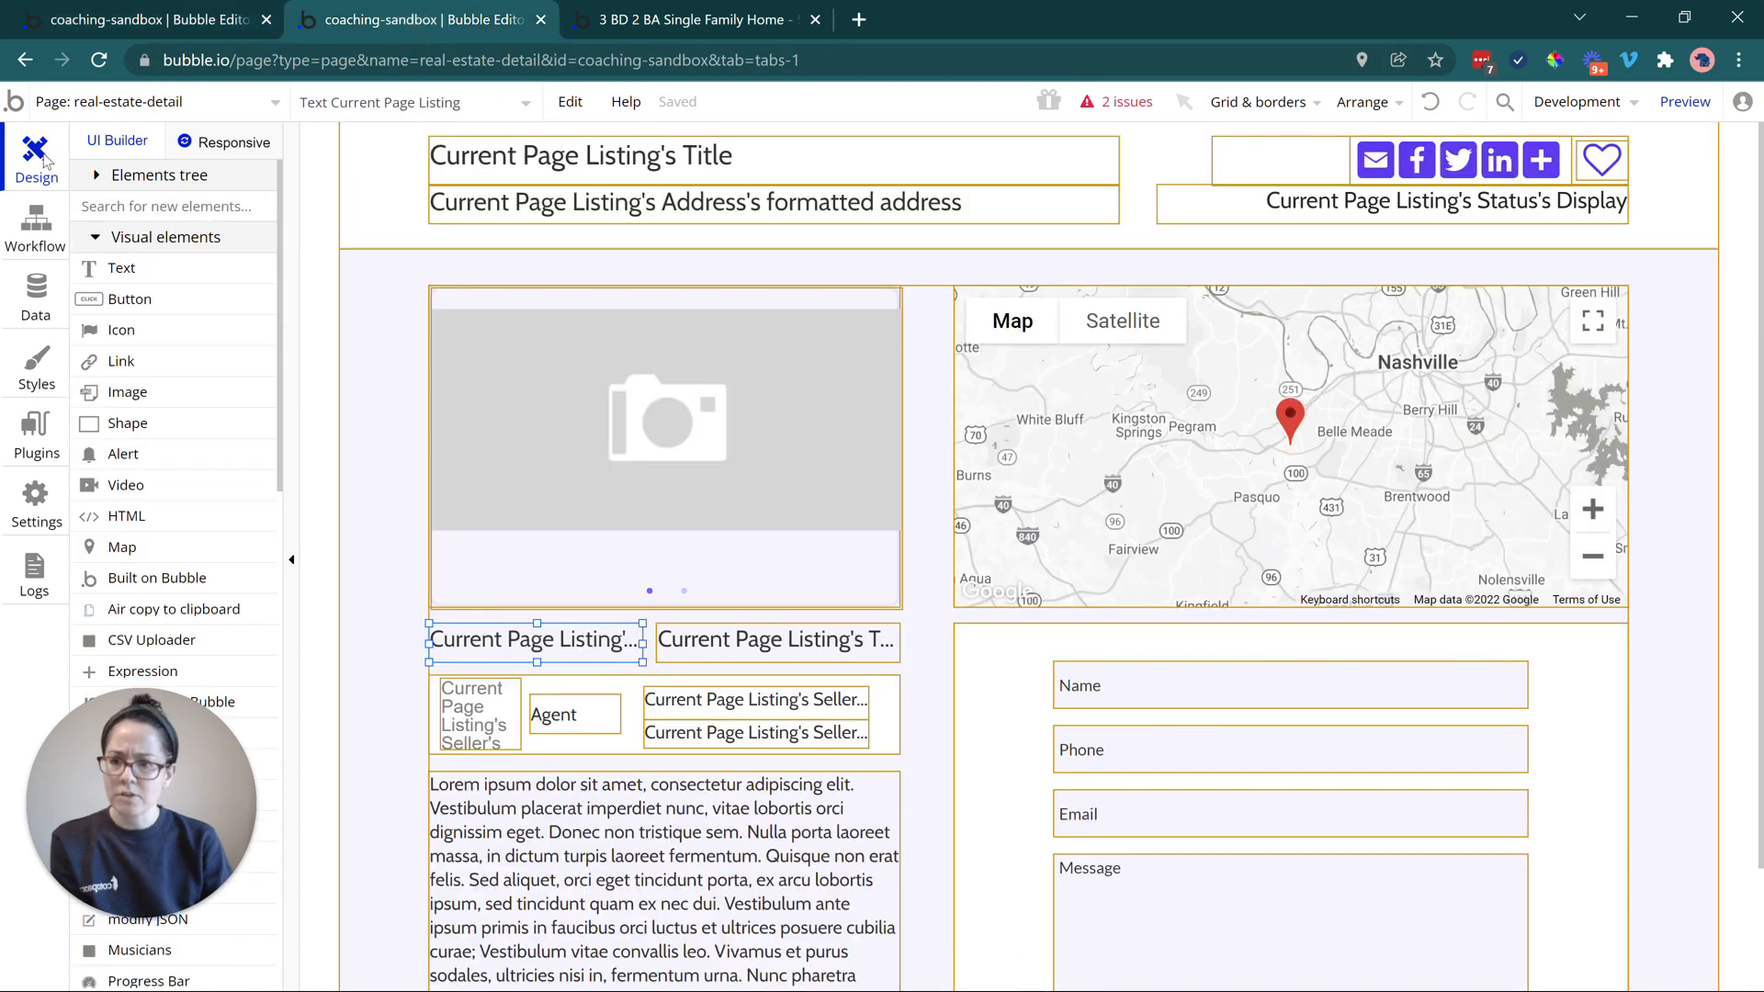
scroll(1277, 670, down, 3)
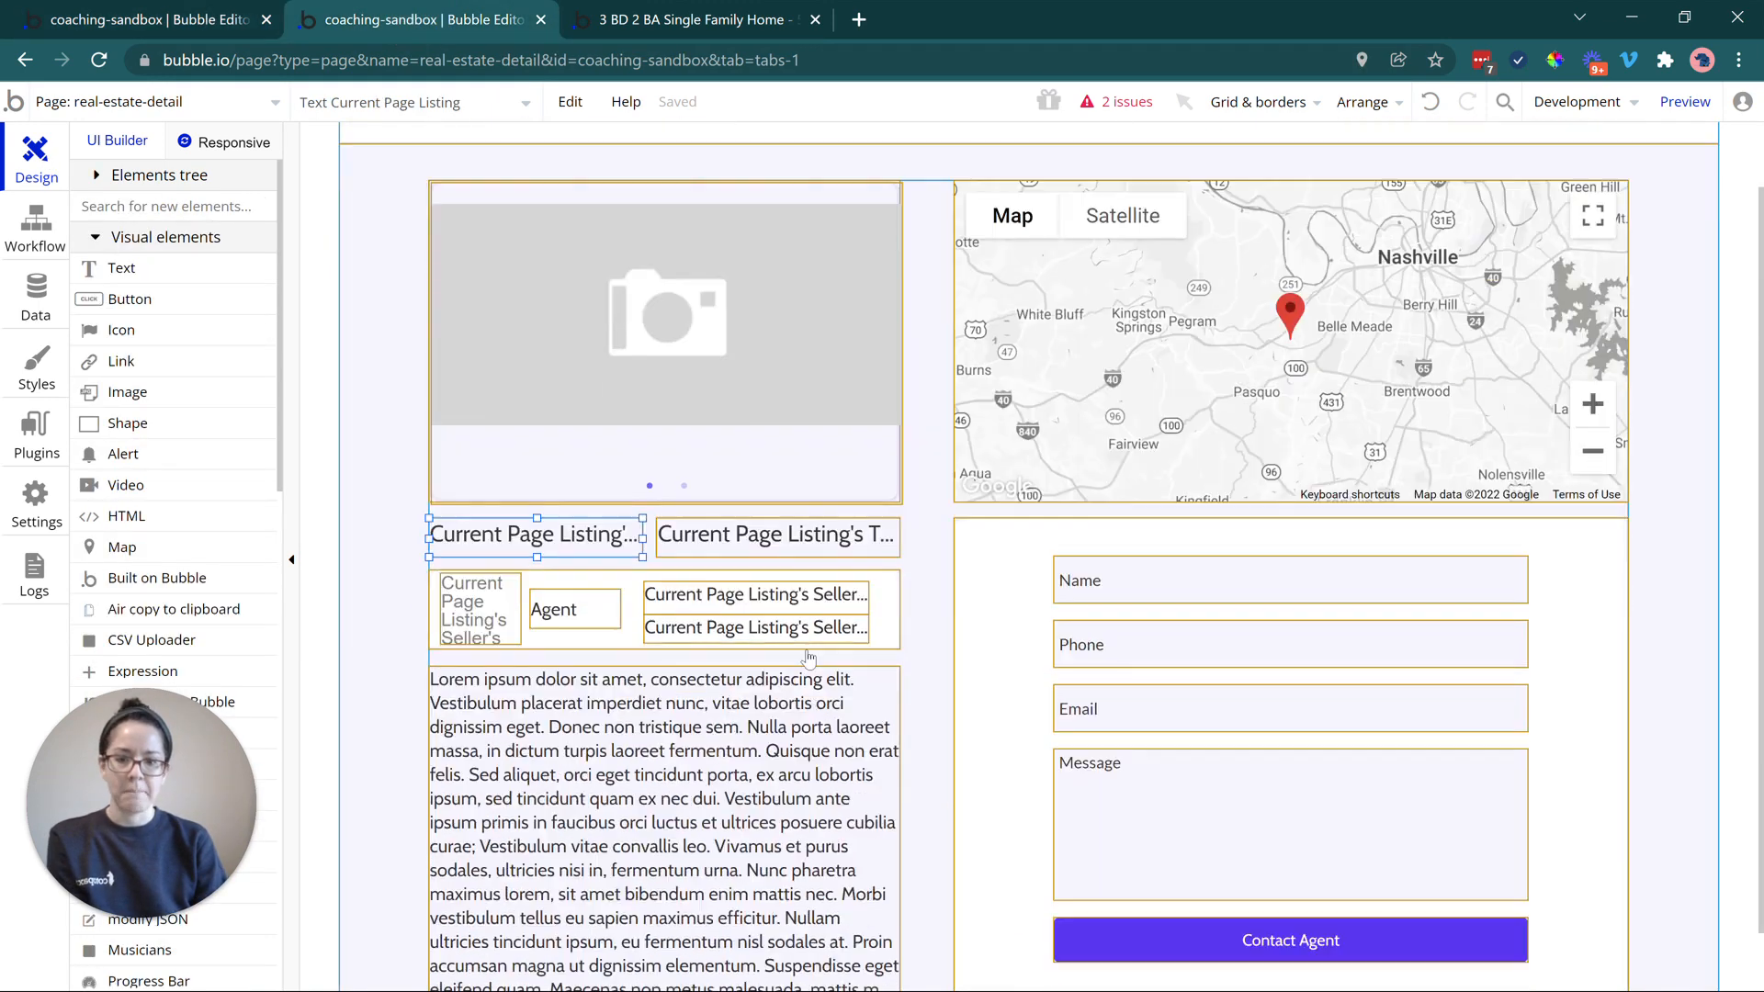
scroll(1061, 648, up, 3)
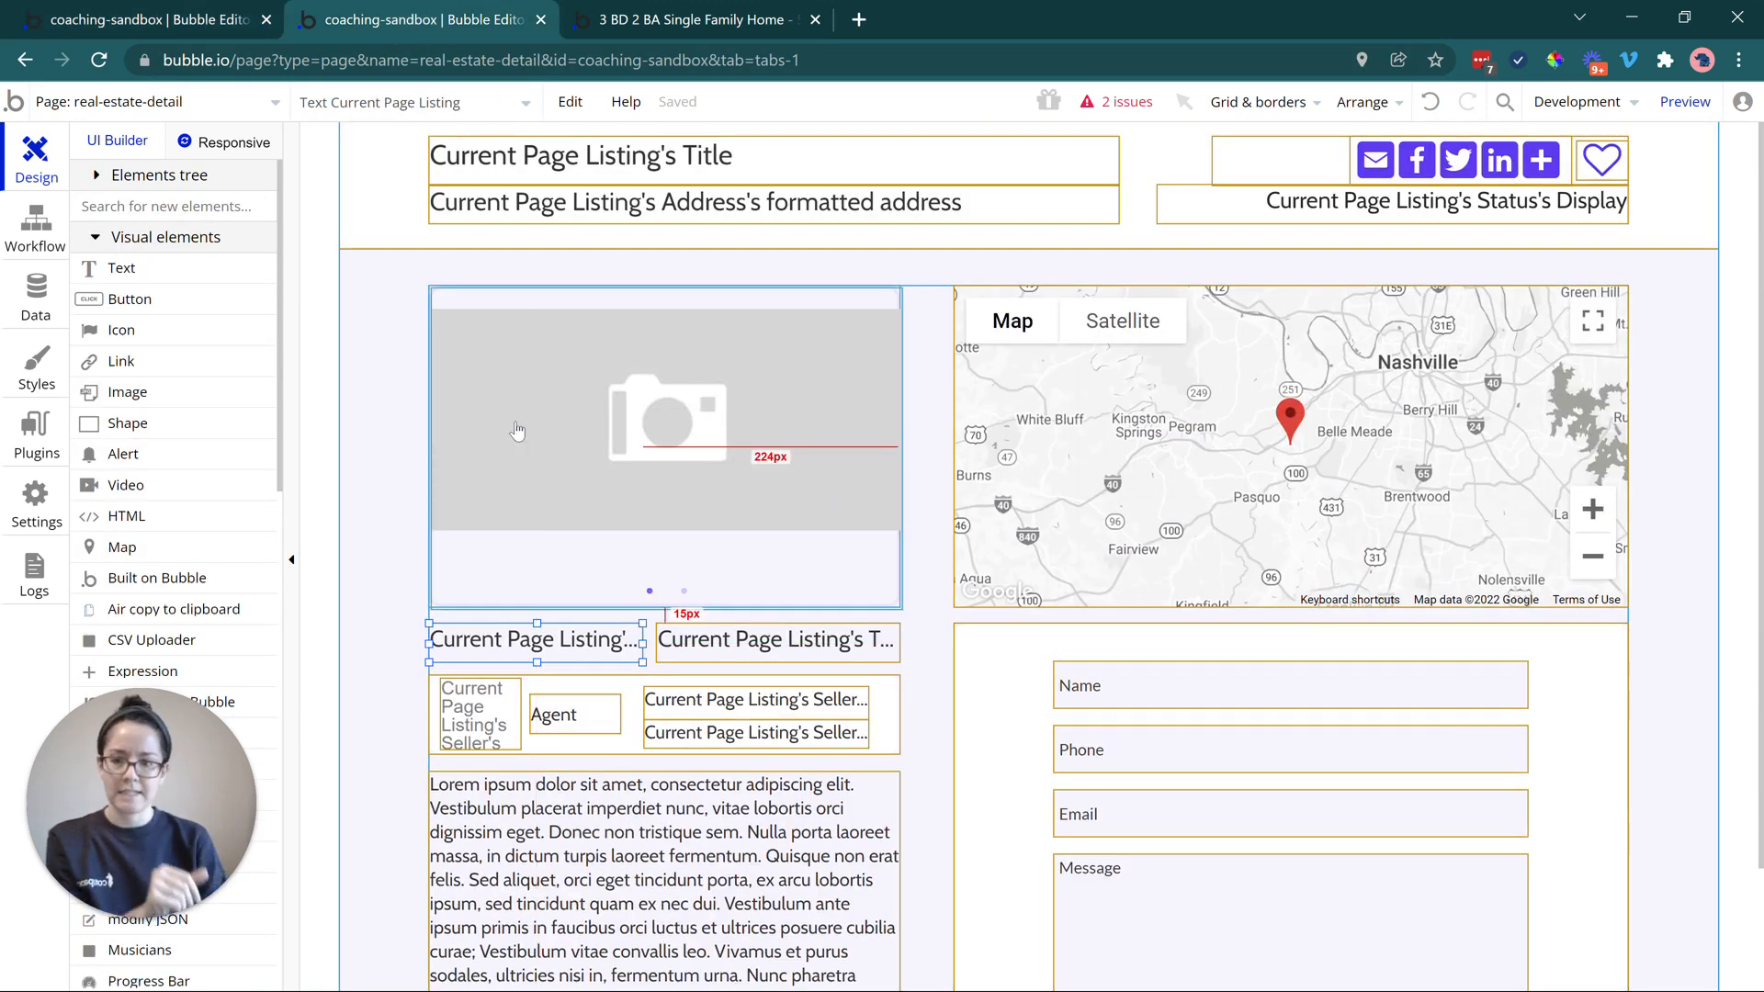
click(375, 397)
double_click(374, 397)
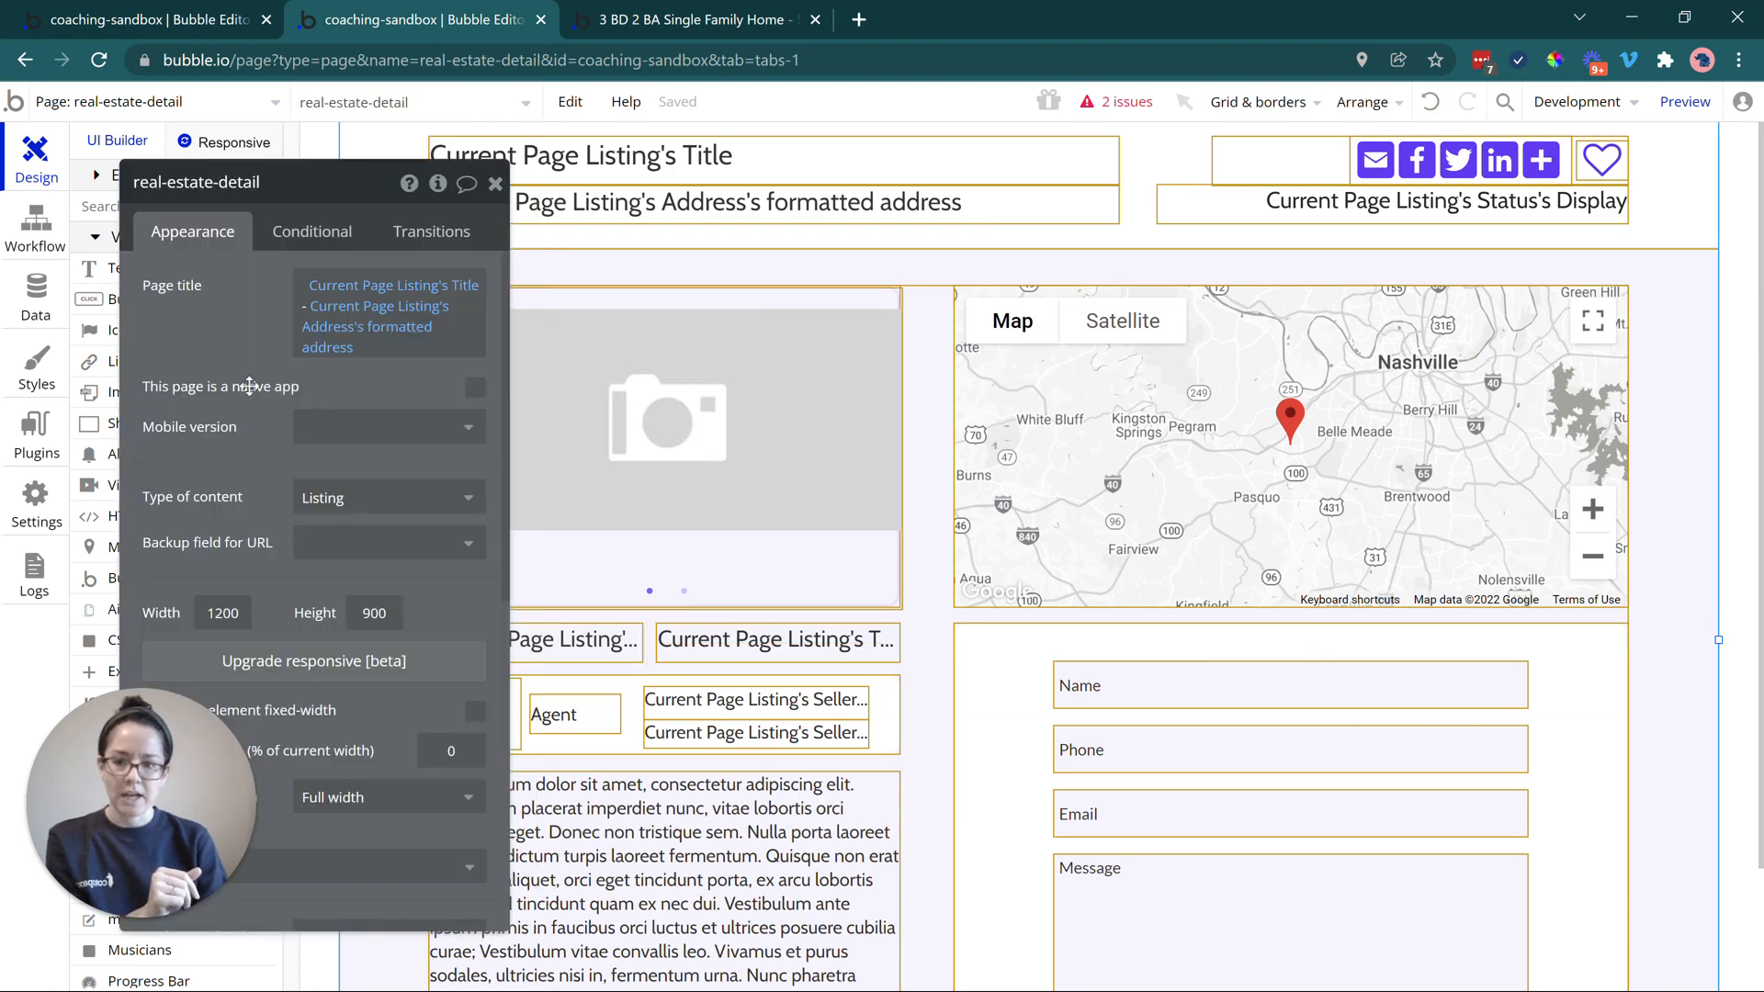
drag(244, 384, 708, 361)
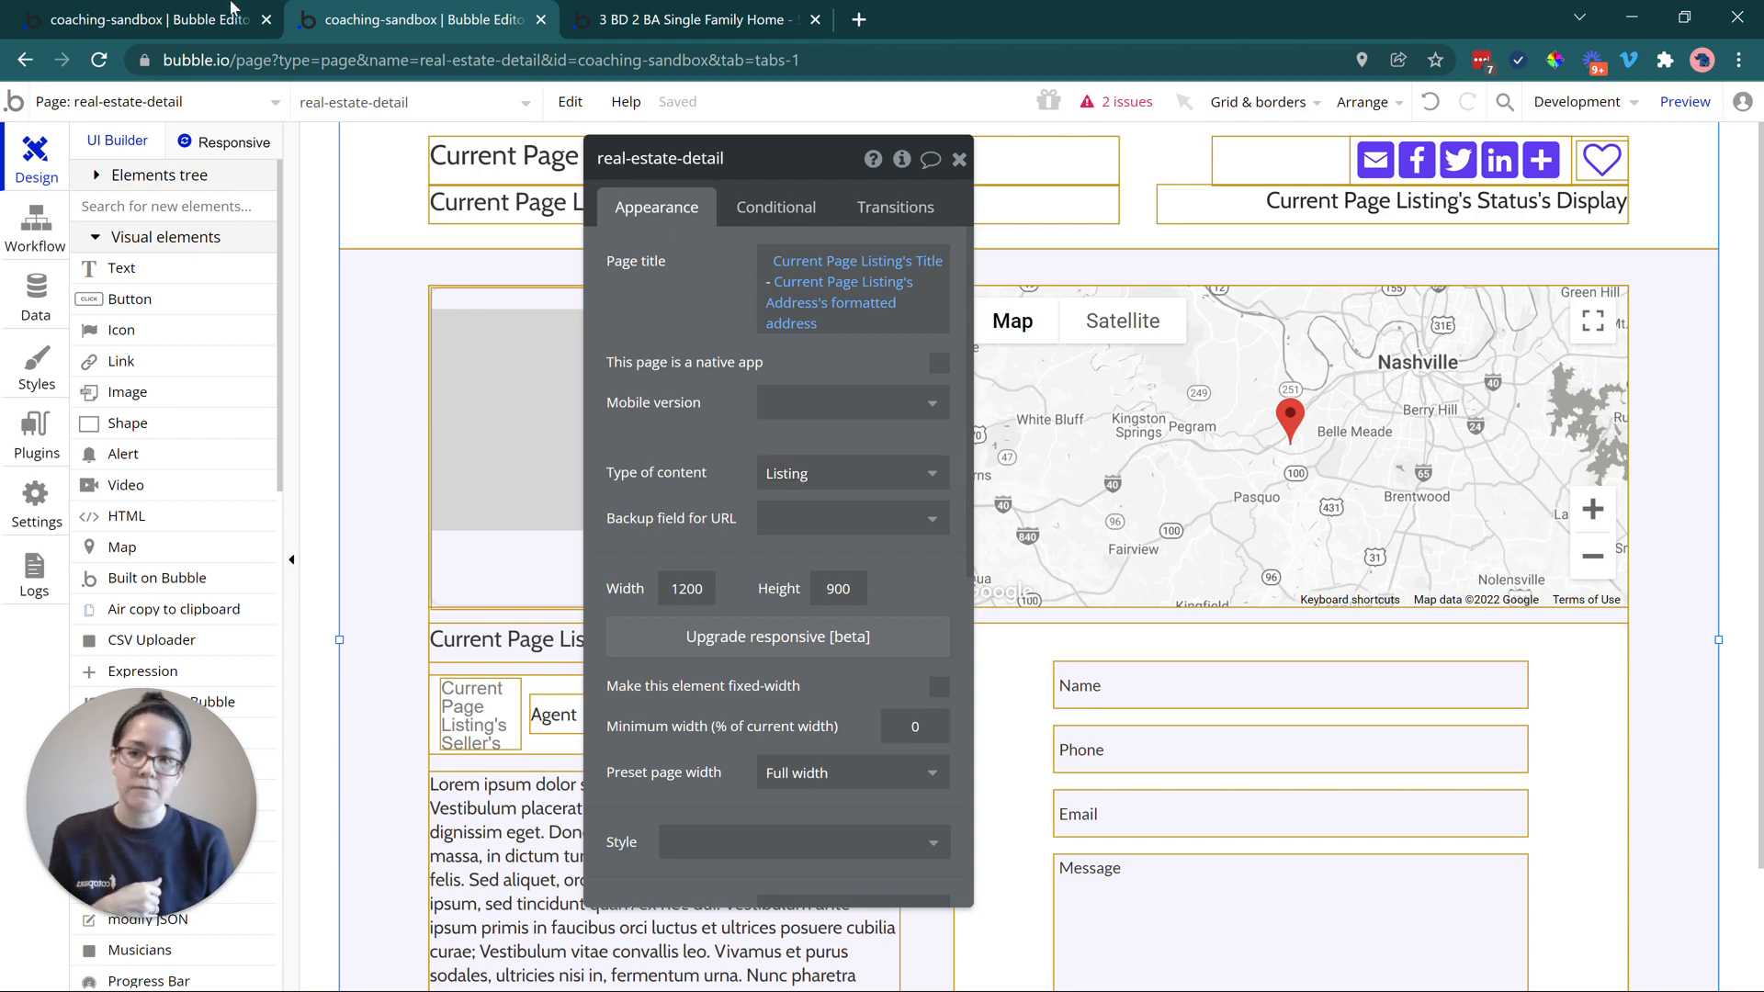
Return to the real-estate-listings page and check the Link input's link destination, choosing real-estate-detail as the page
key(ctrl+Page_Up)
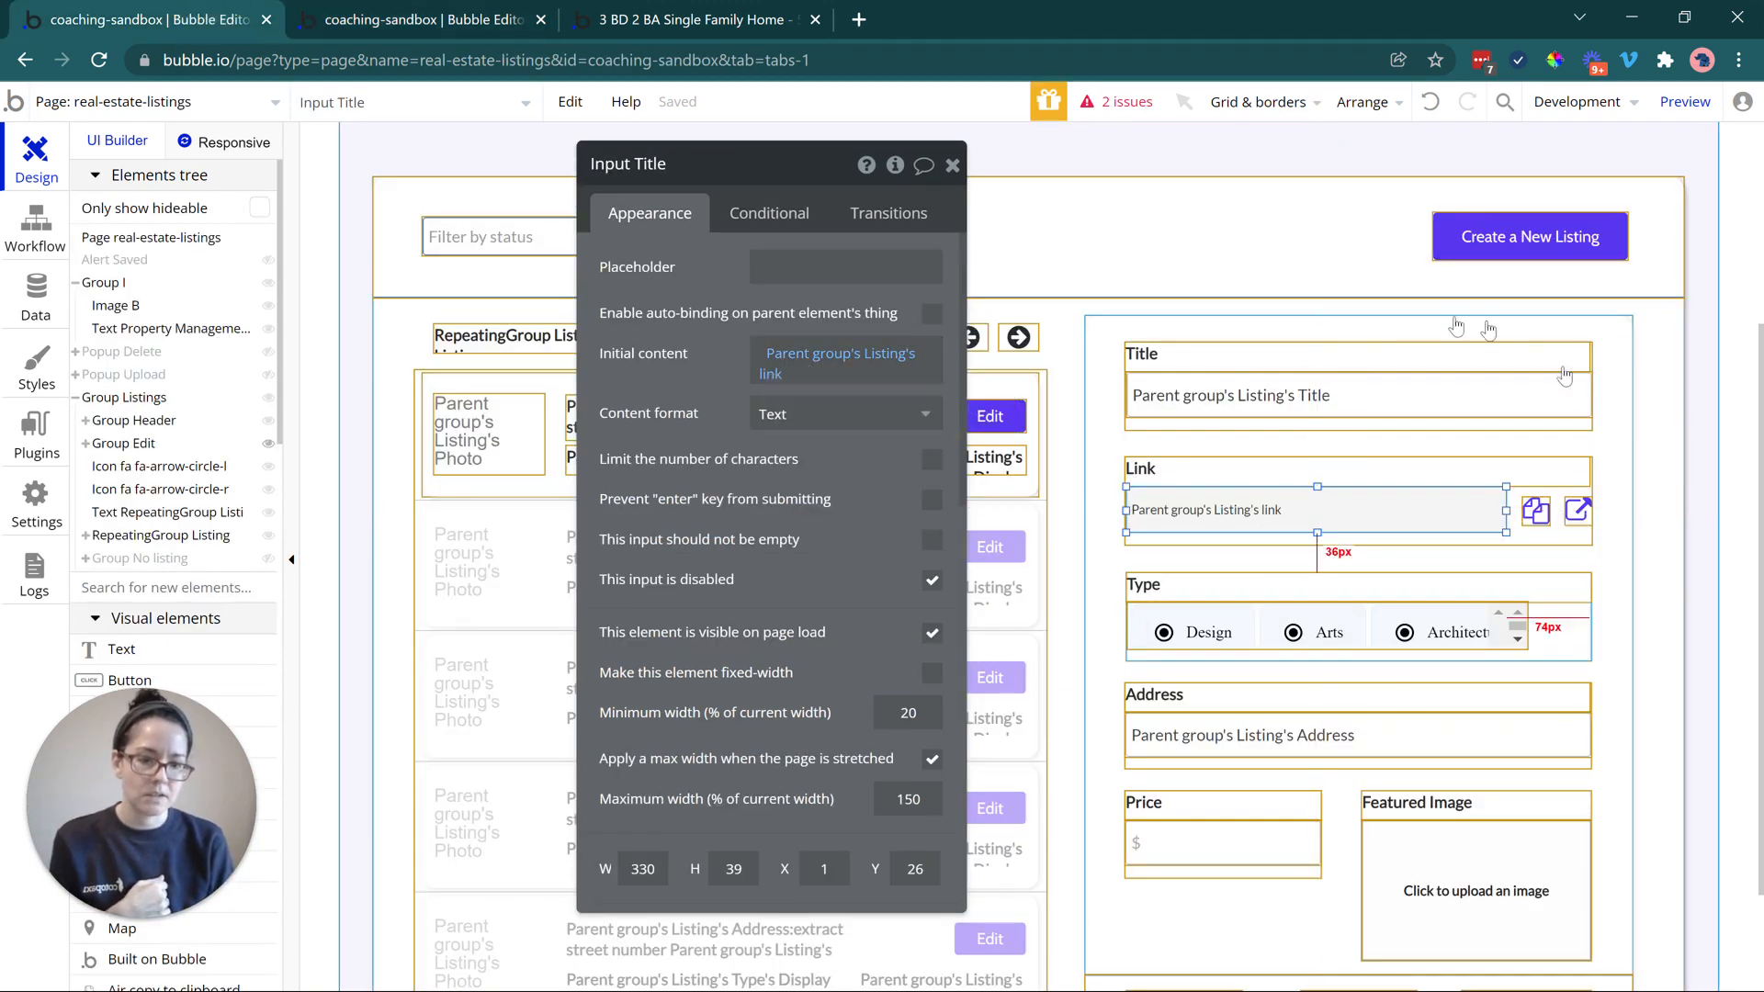
click(769, 379)
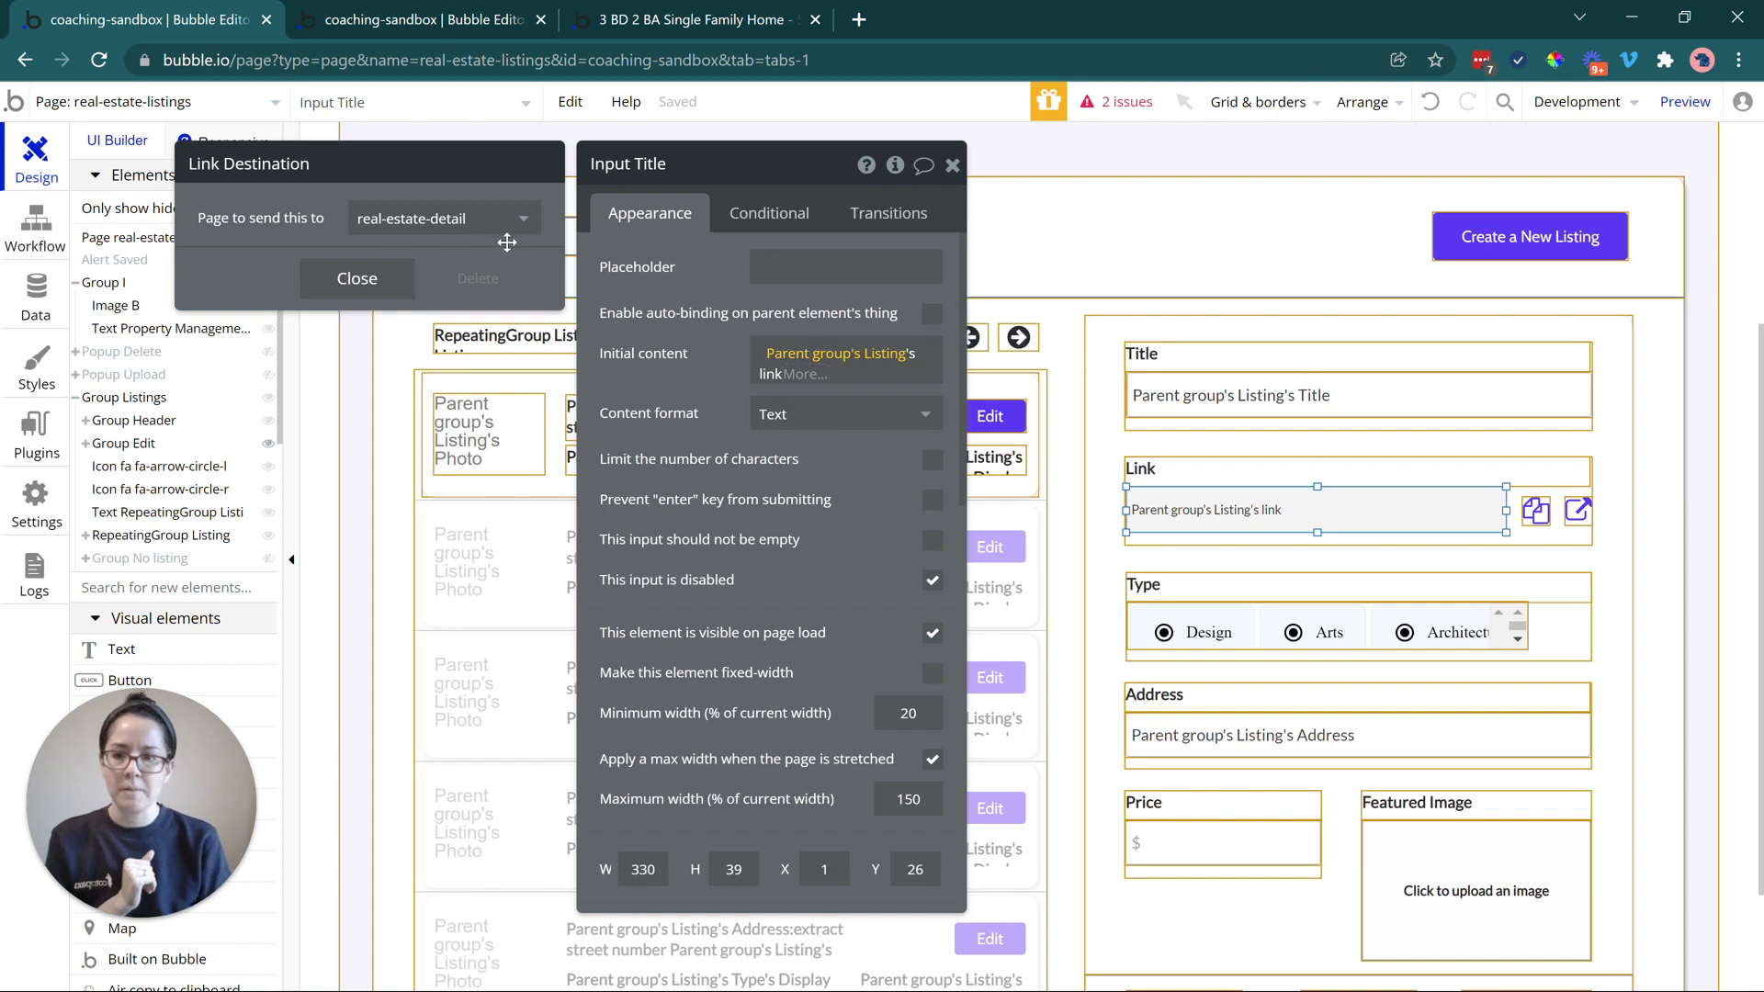
click(453, 235)
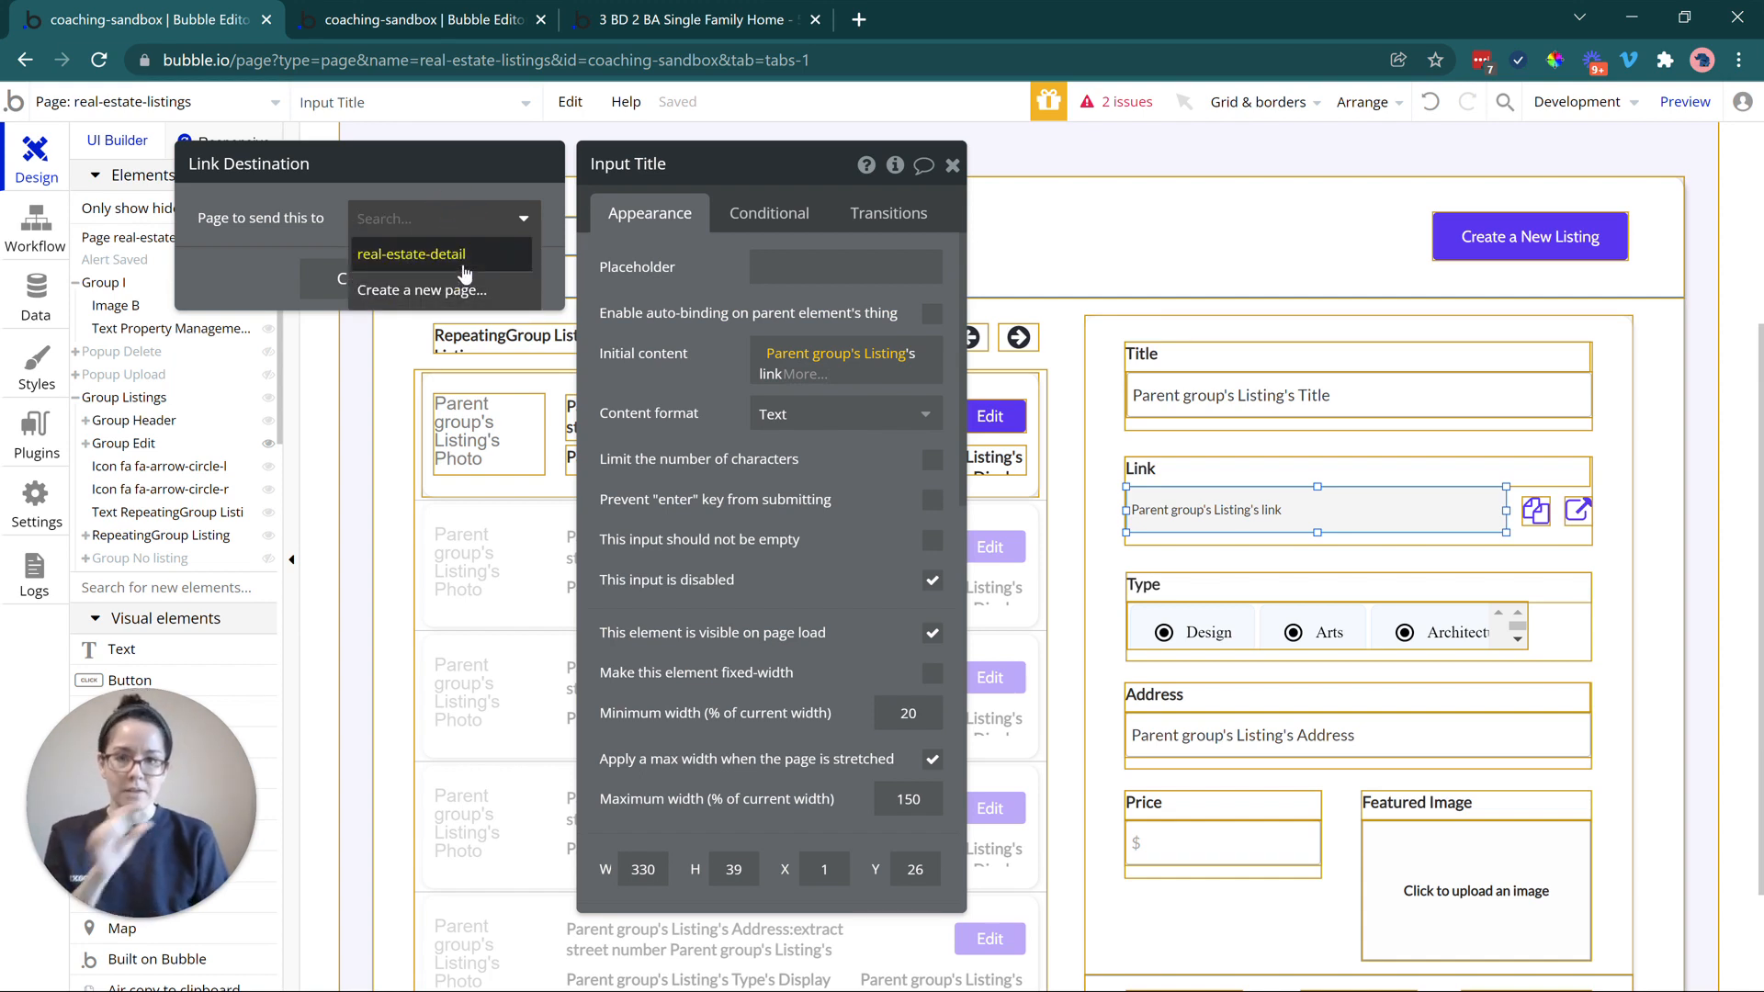
click(410, 261)
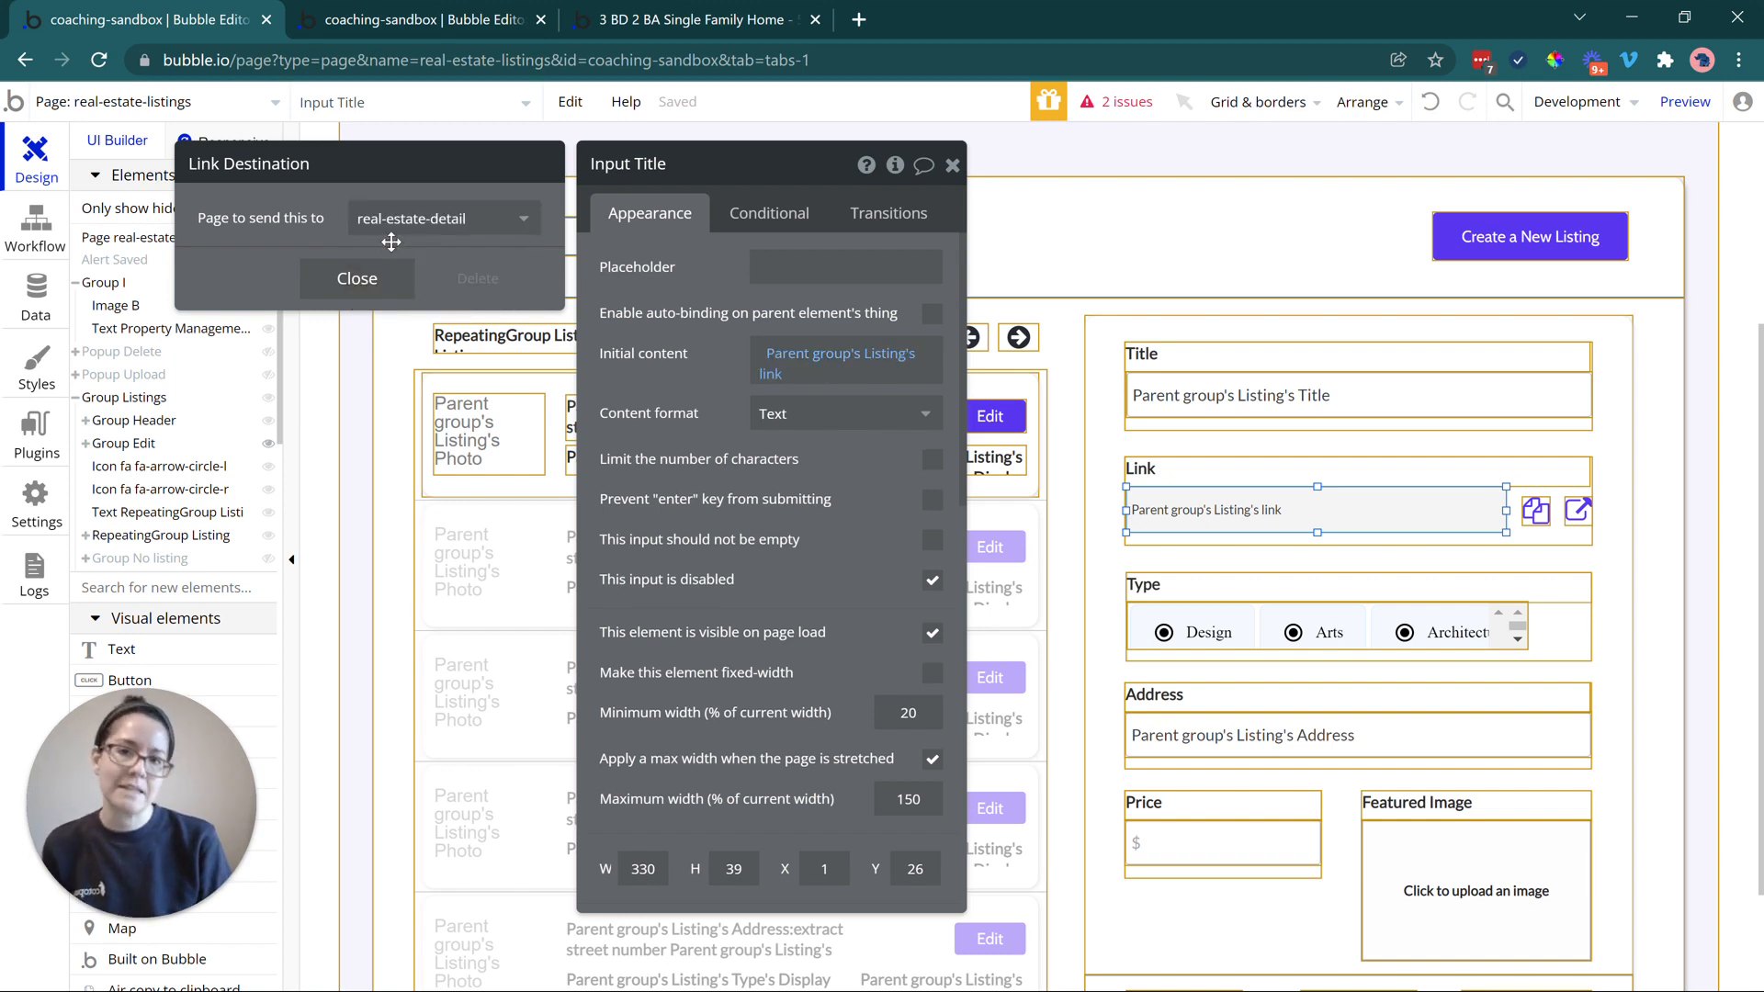
Highlight real-estate-detail in the live listing page's URL and return to the Link input's settings in the real-estate-listings editor
click(695, 19)
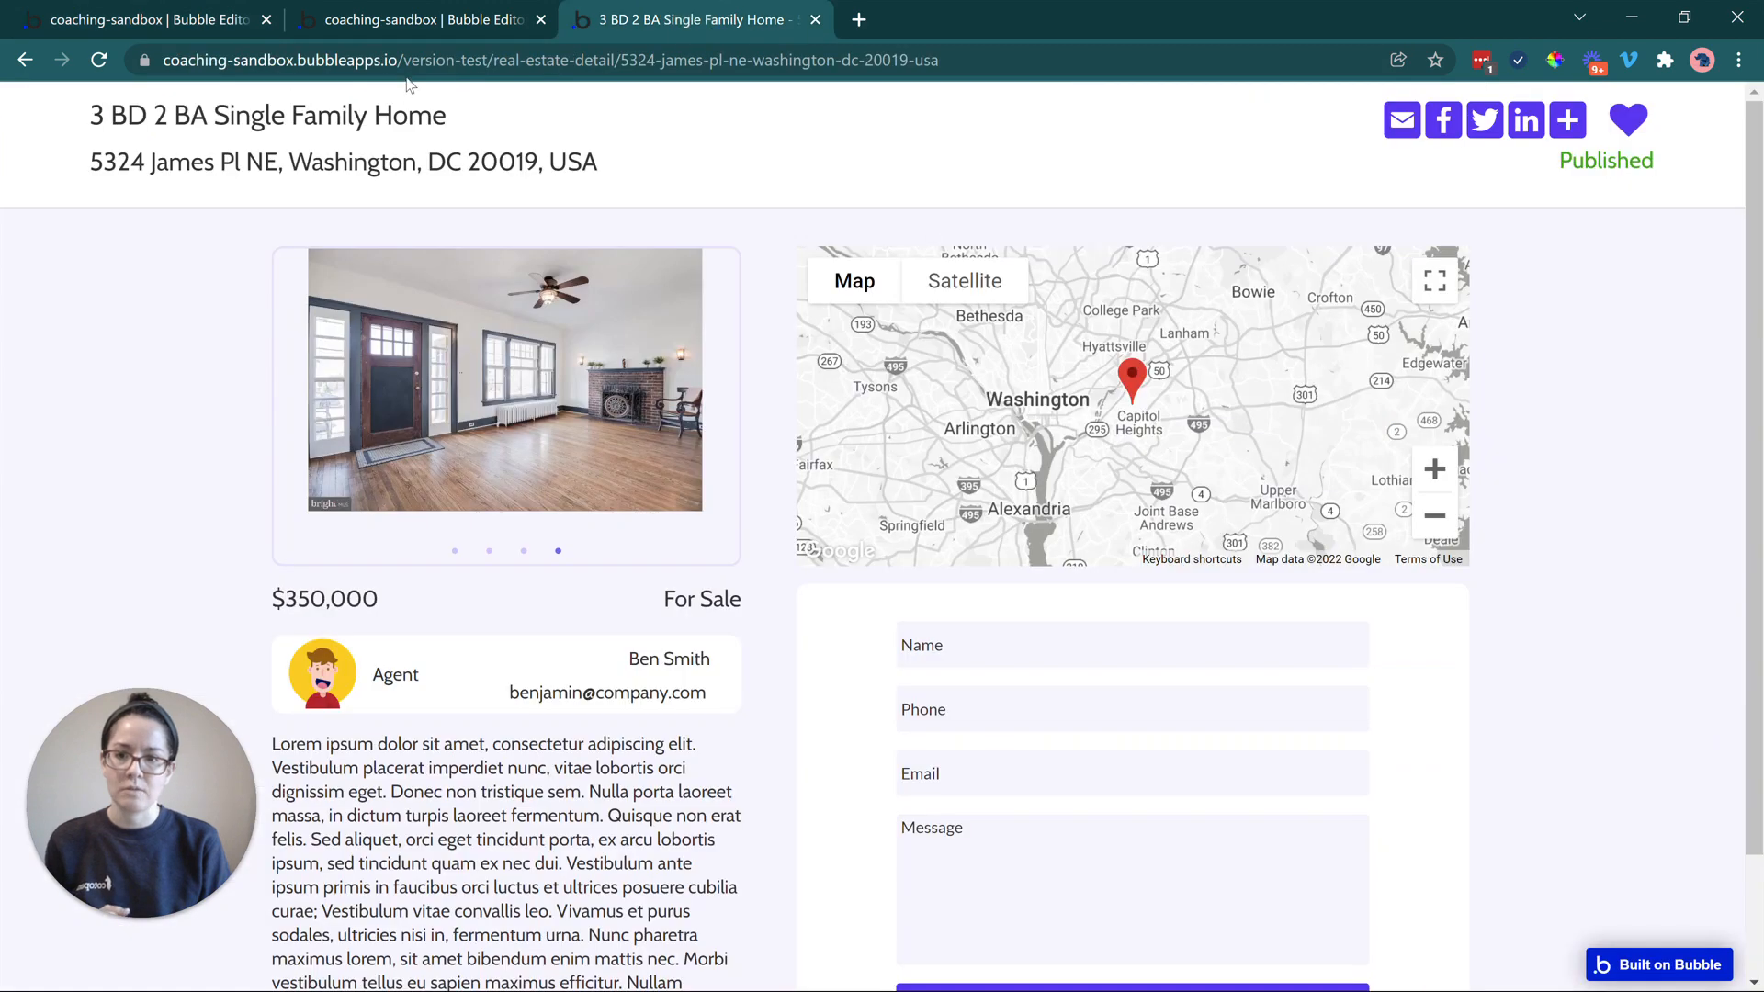
drag(488, 67, 634, 81)
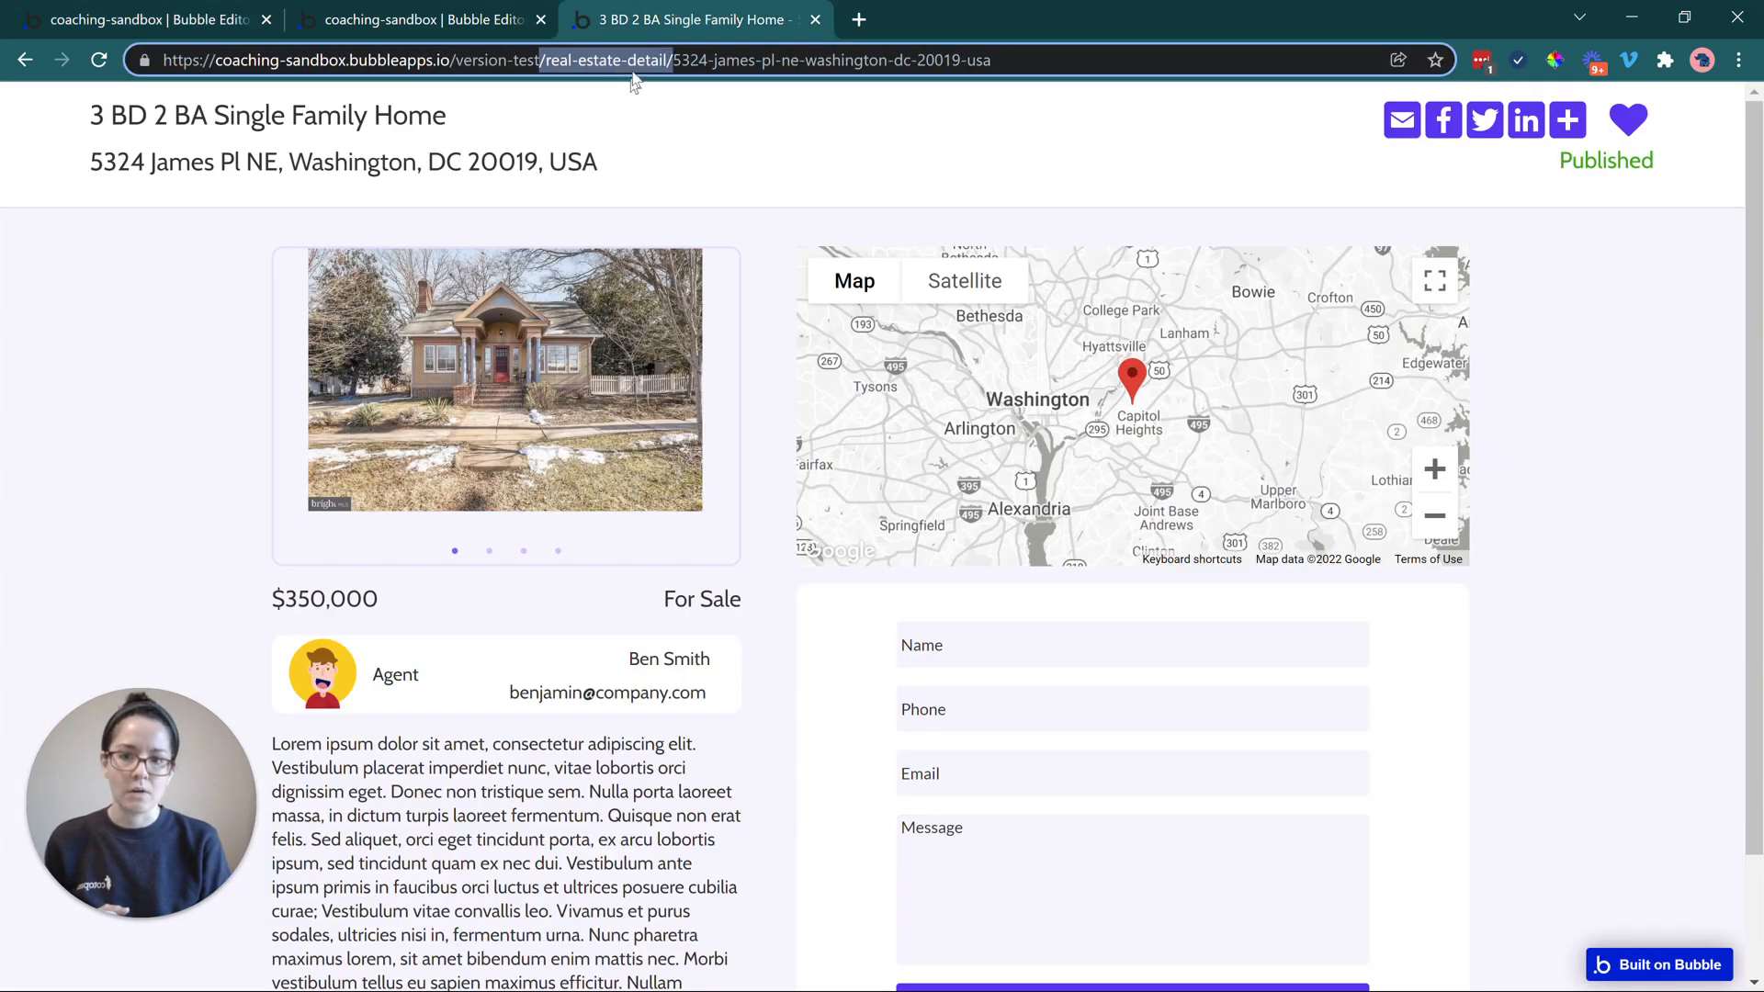
click(220, 17)
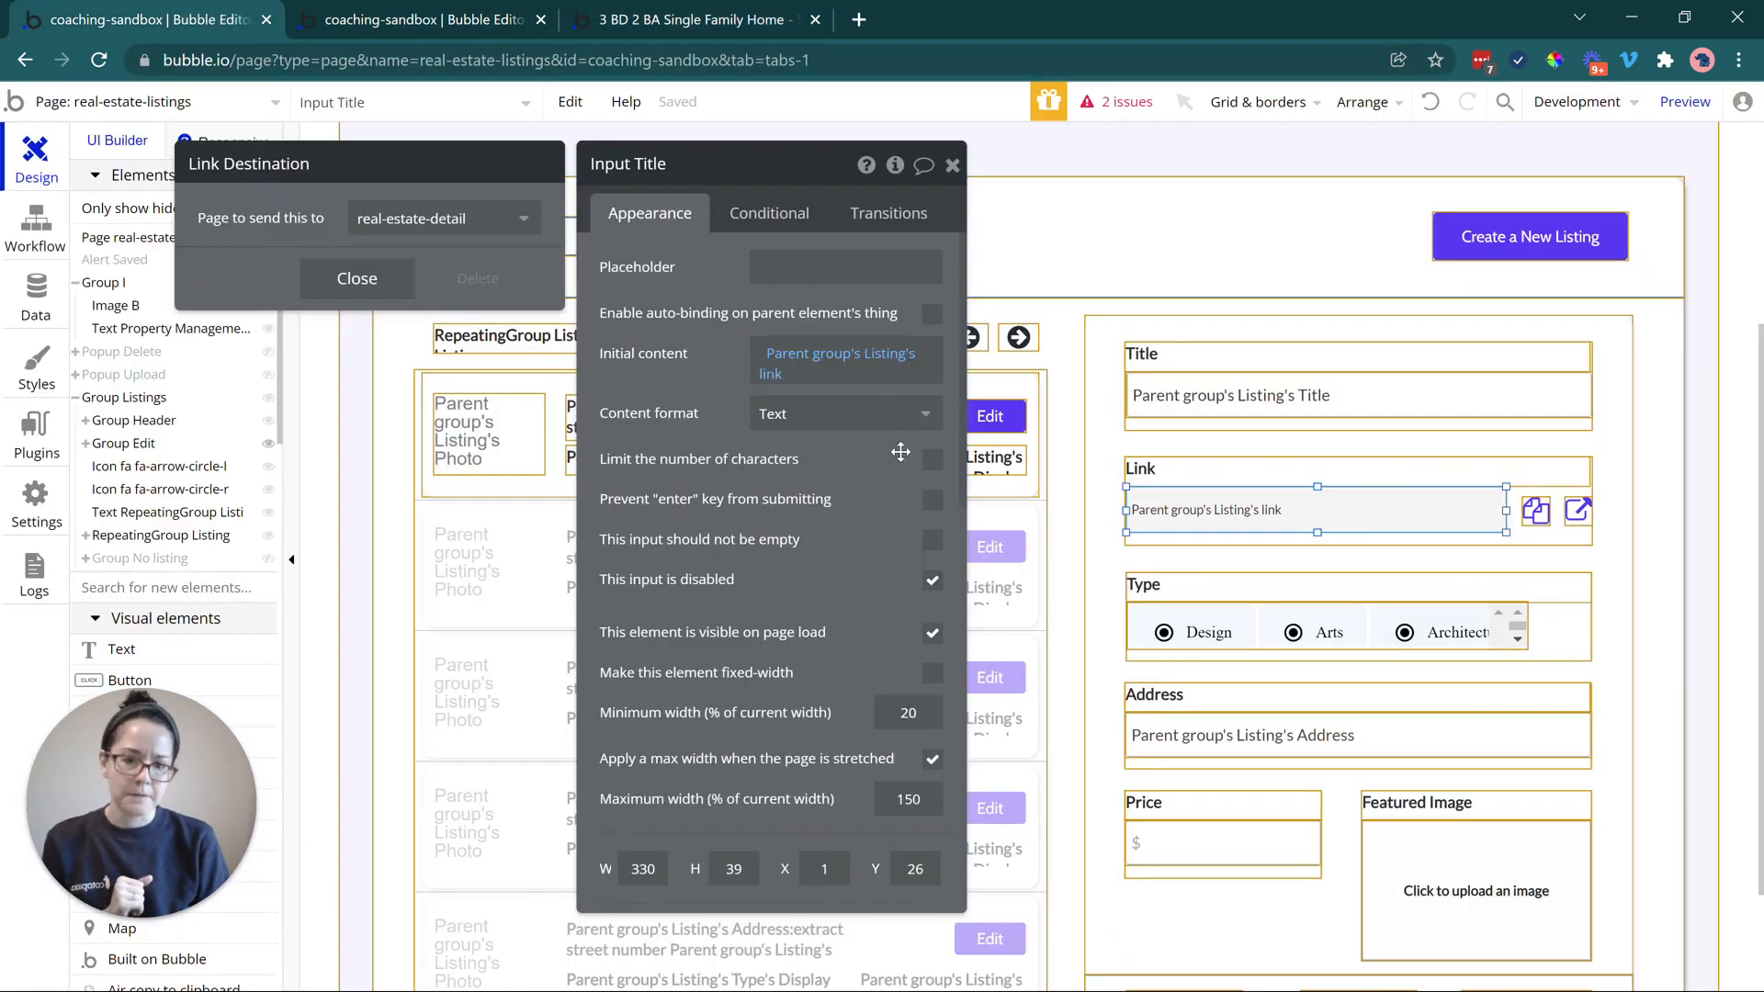
click(547, 11)
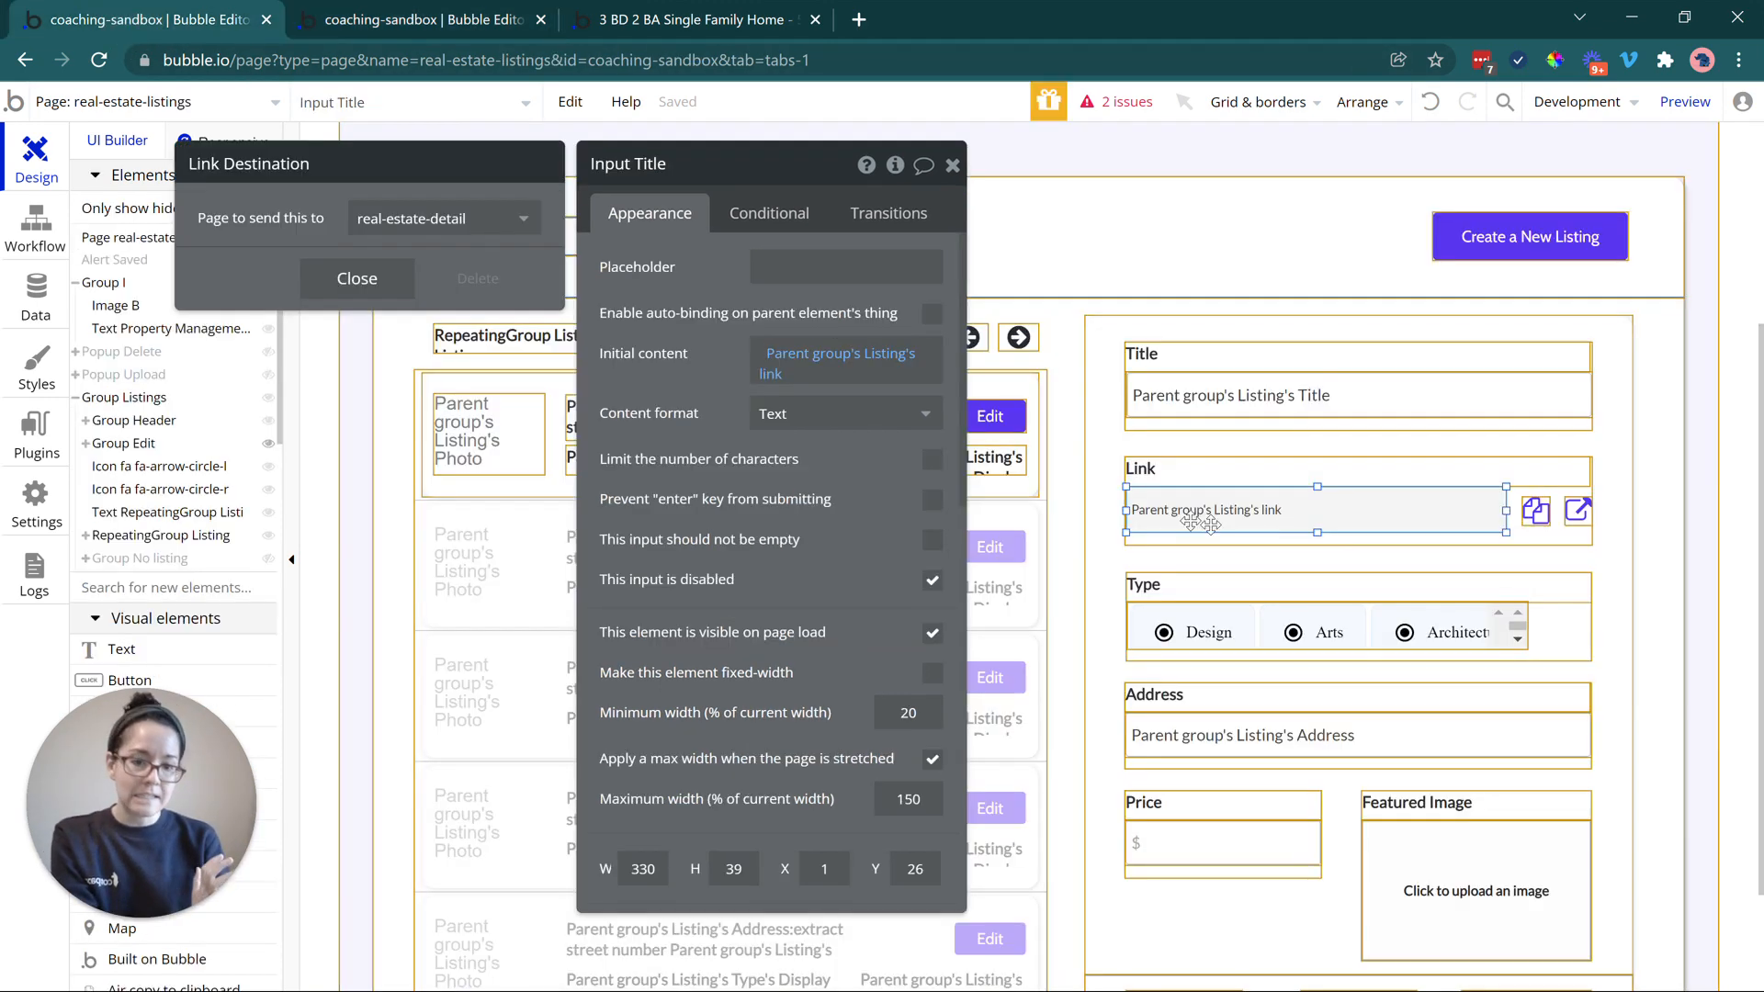
click(138, 18)
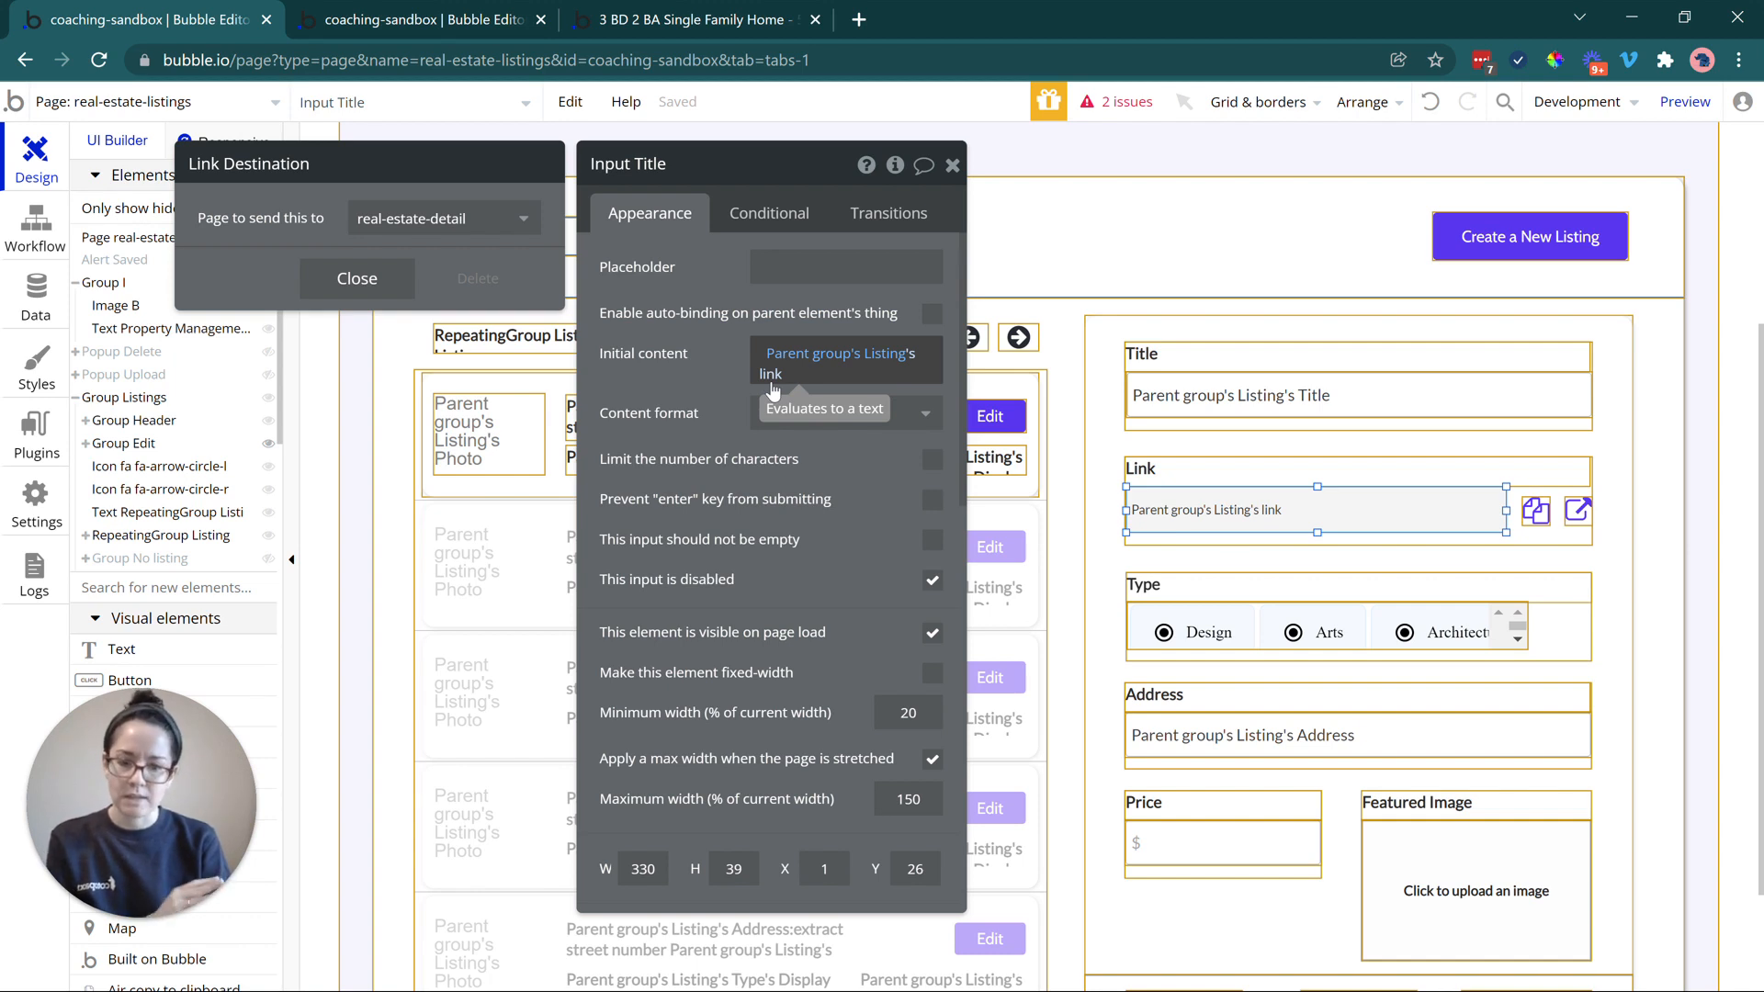
Select the Publish button below the listing form and open its workflow
click(1470, 246)
scroll(1447, 643, down, 3)
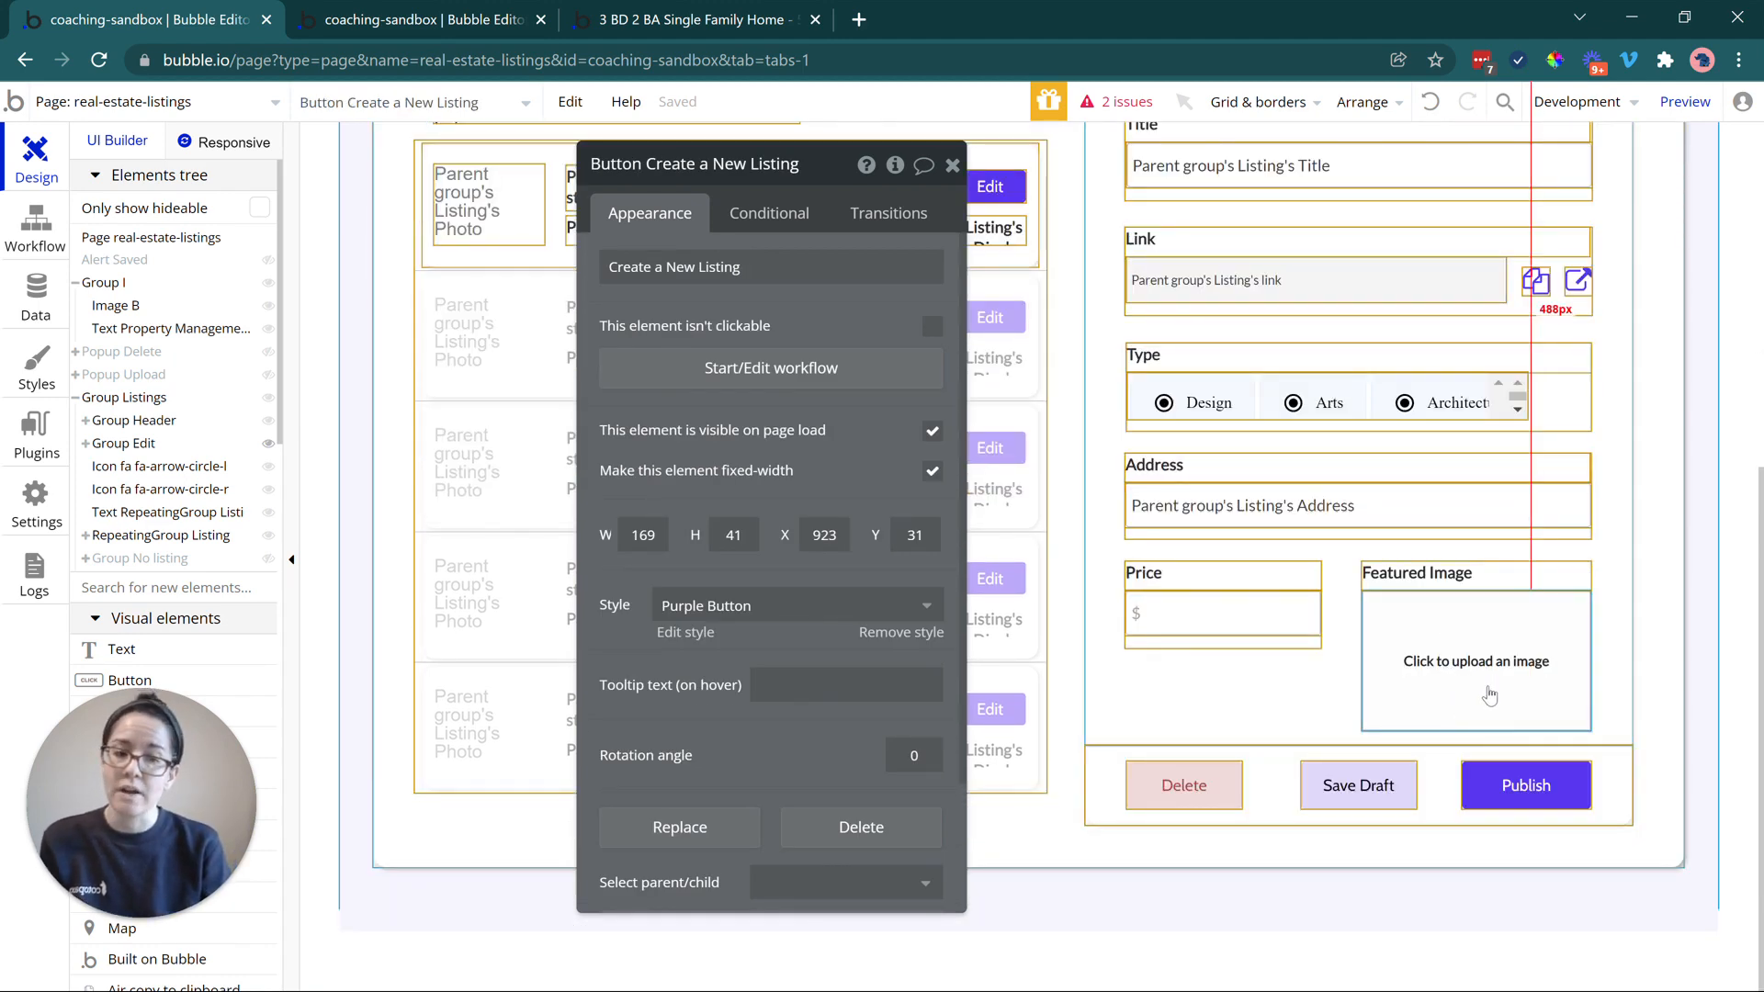
click(1517, 784)
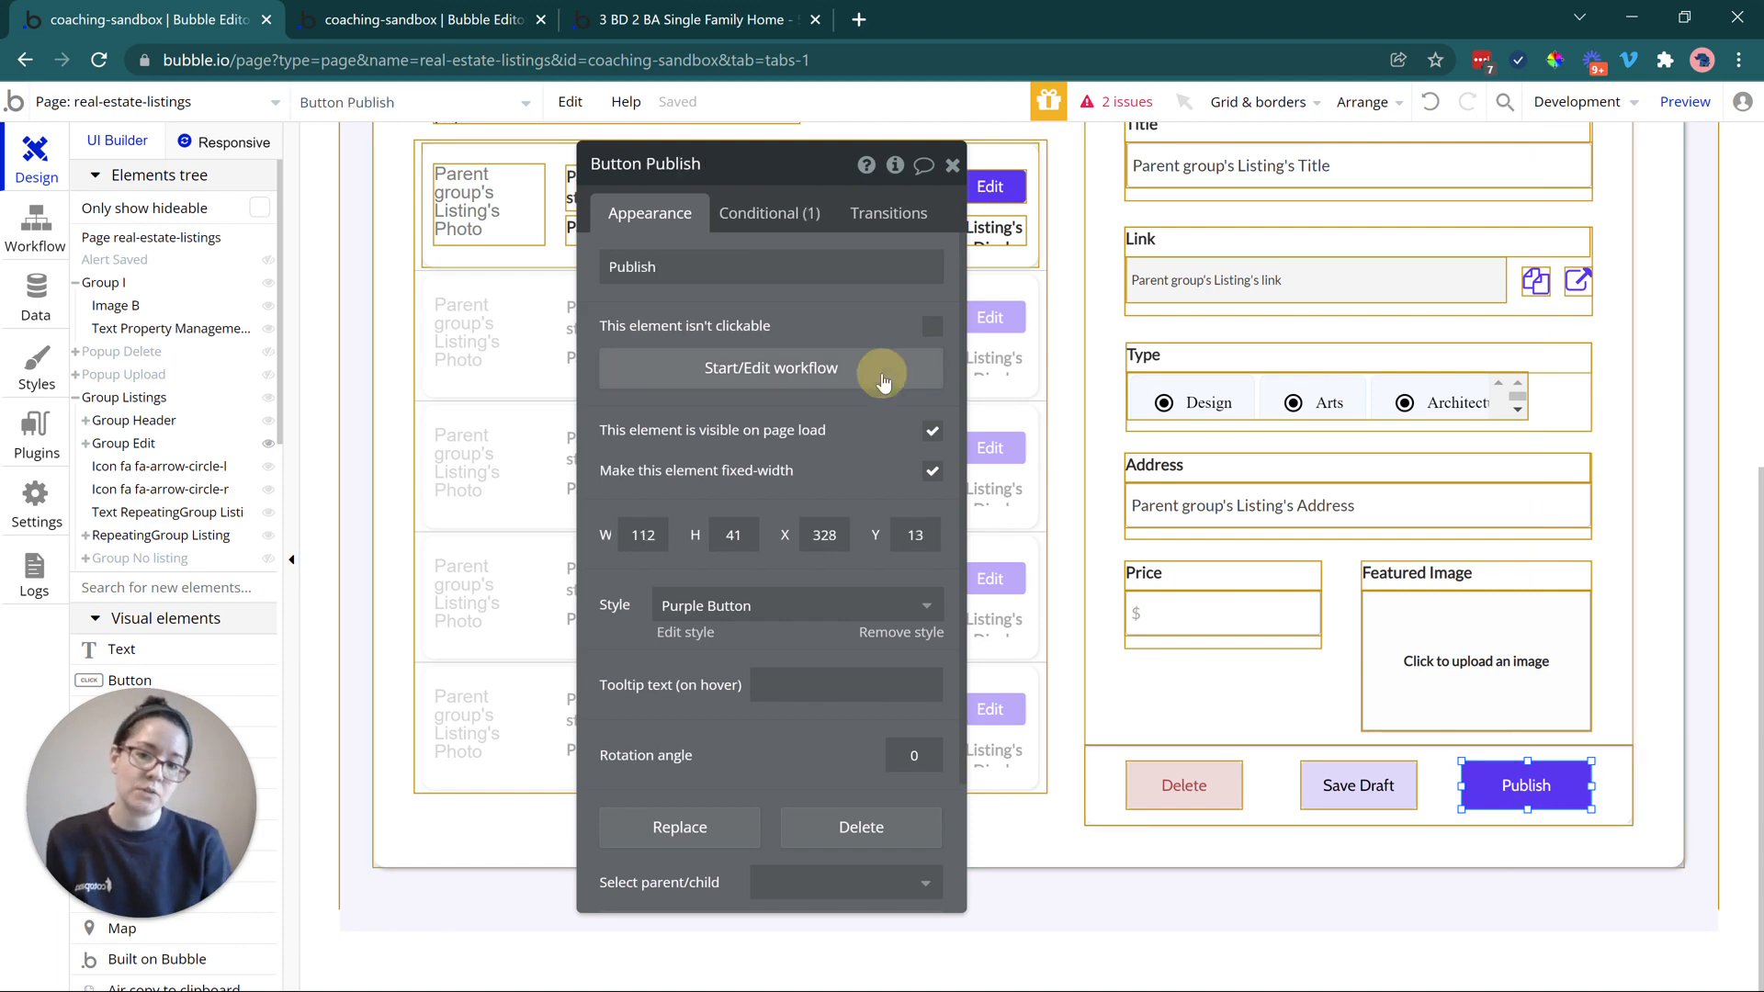
click(882, 369)
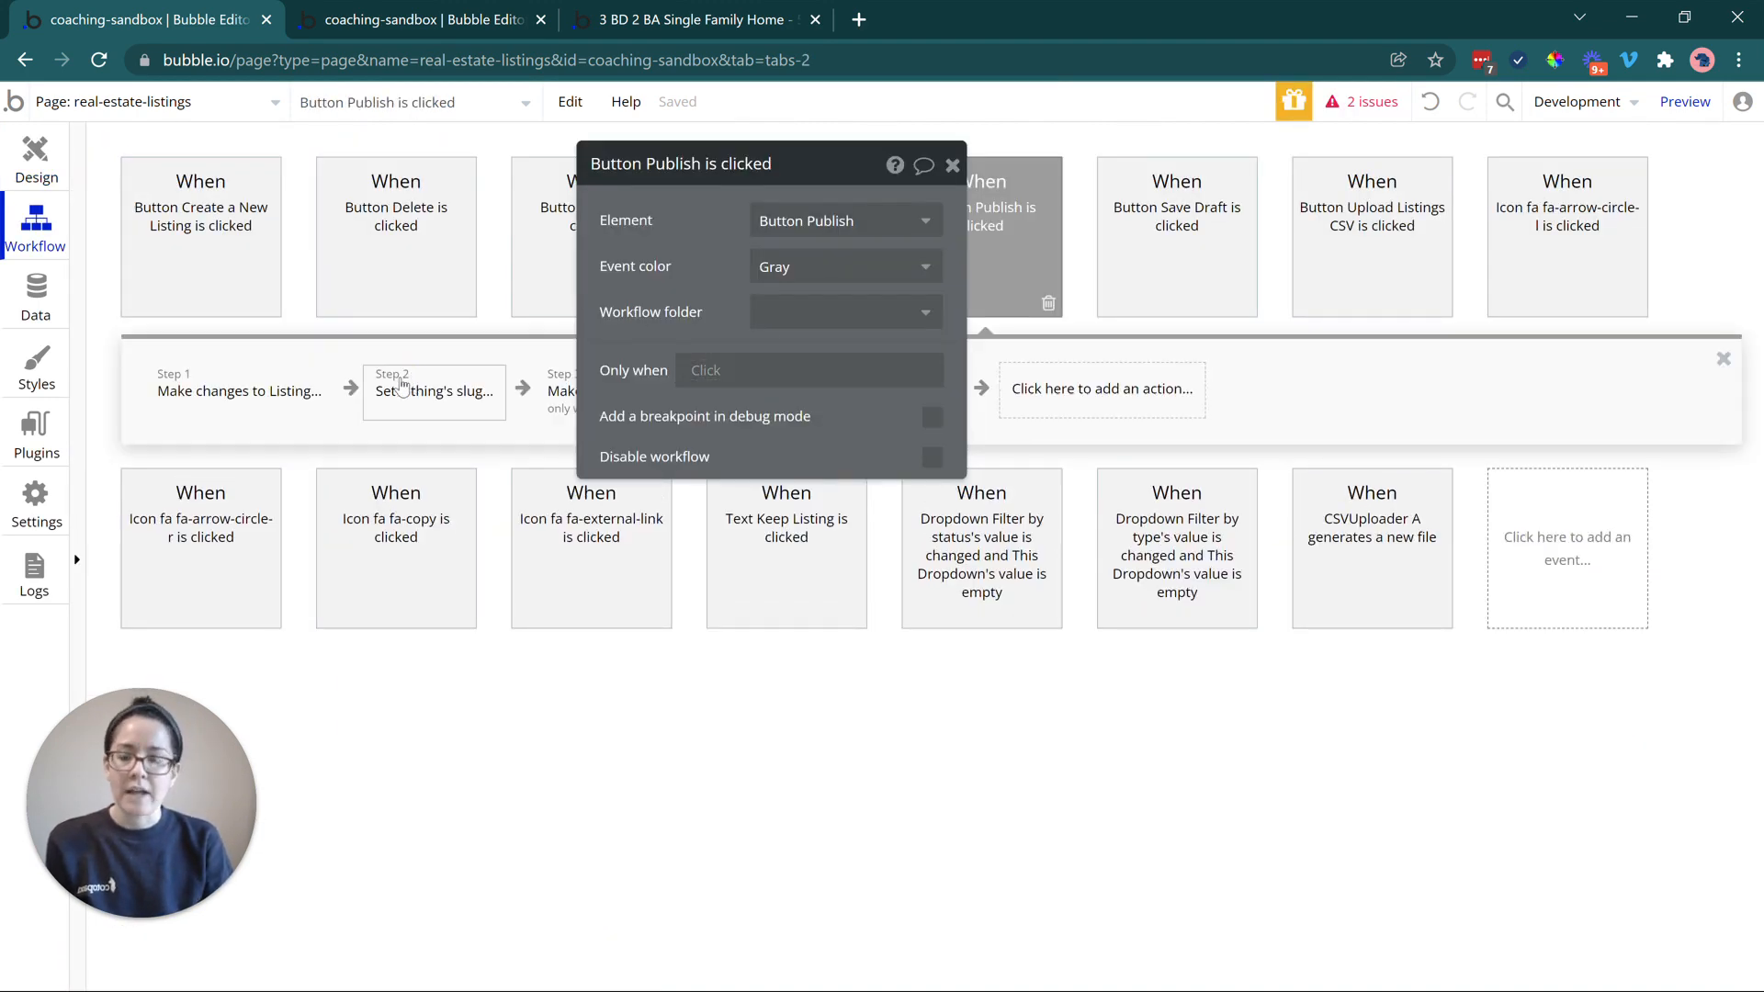
Examine the Publish workflow's actions that save the listing fields and set the slug from the listing's formatted address
click(432, 391)
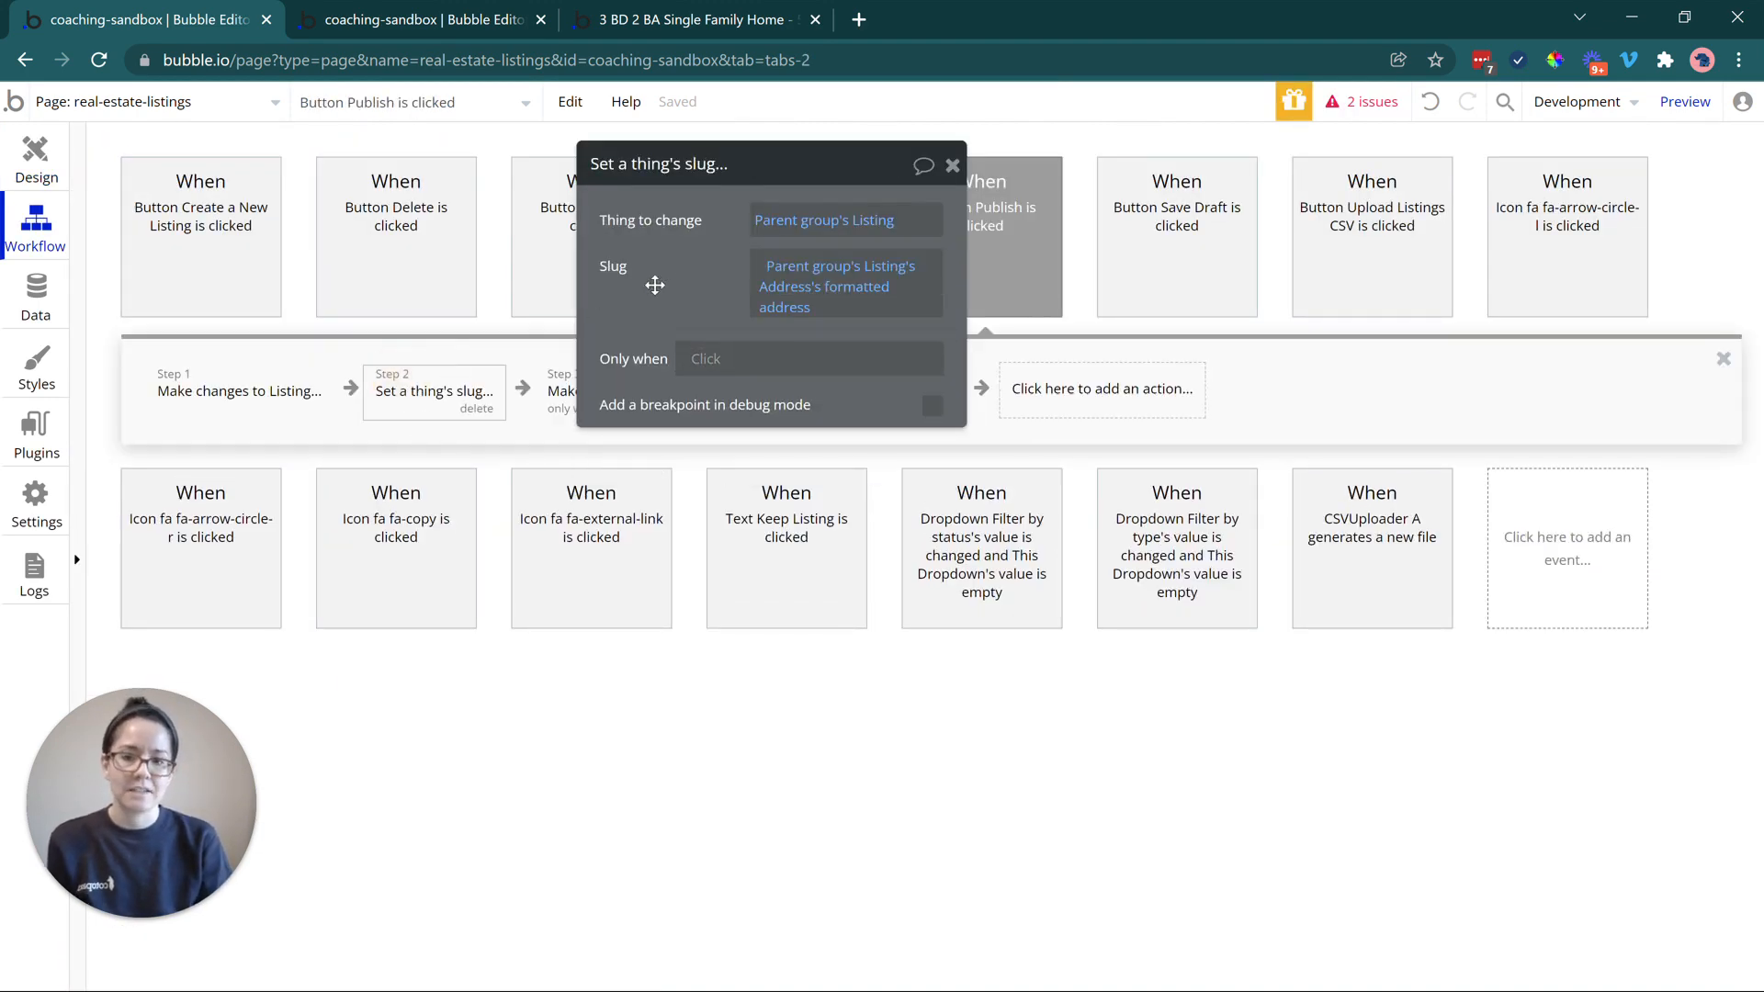
drag(654, 277, 668, 533)
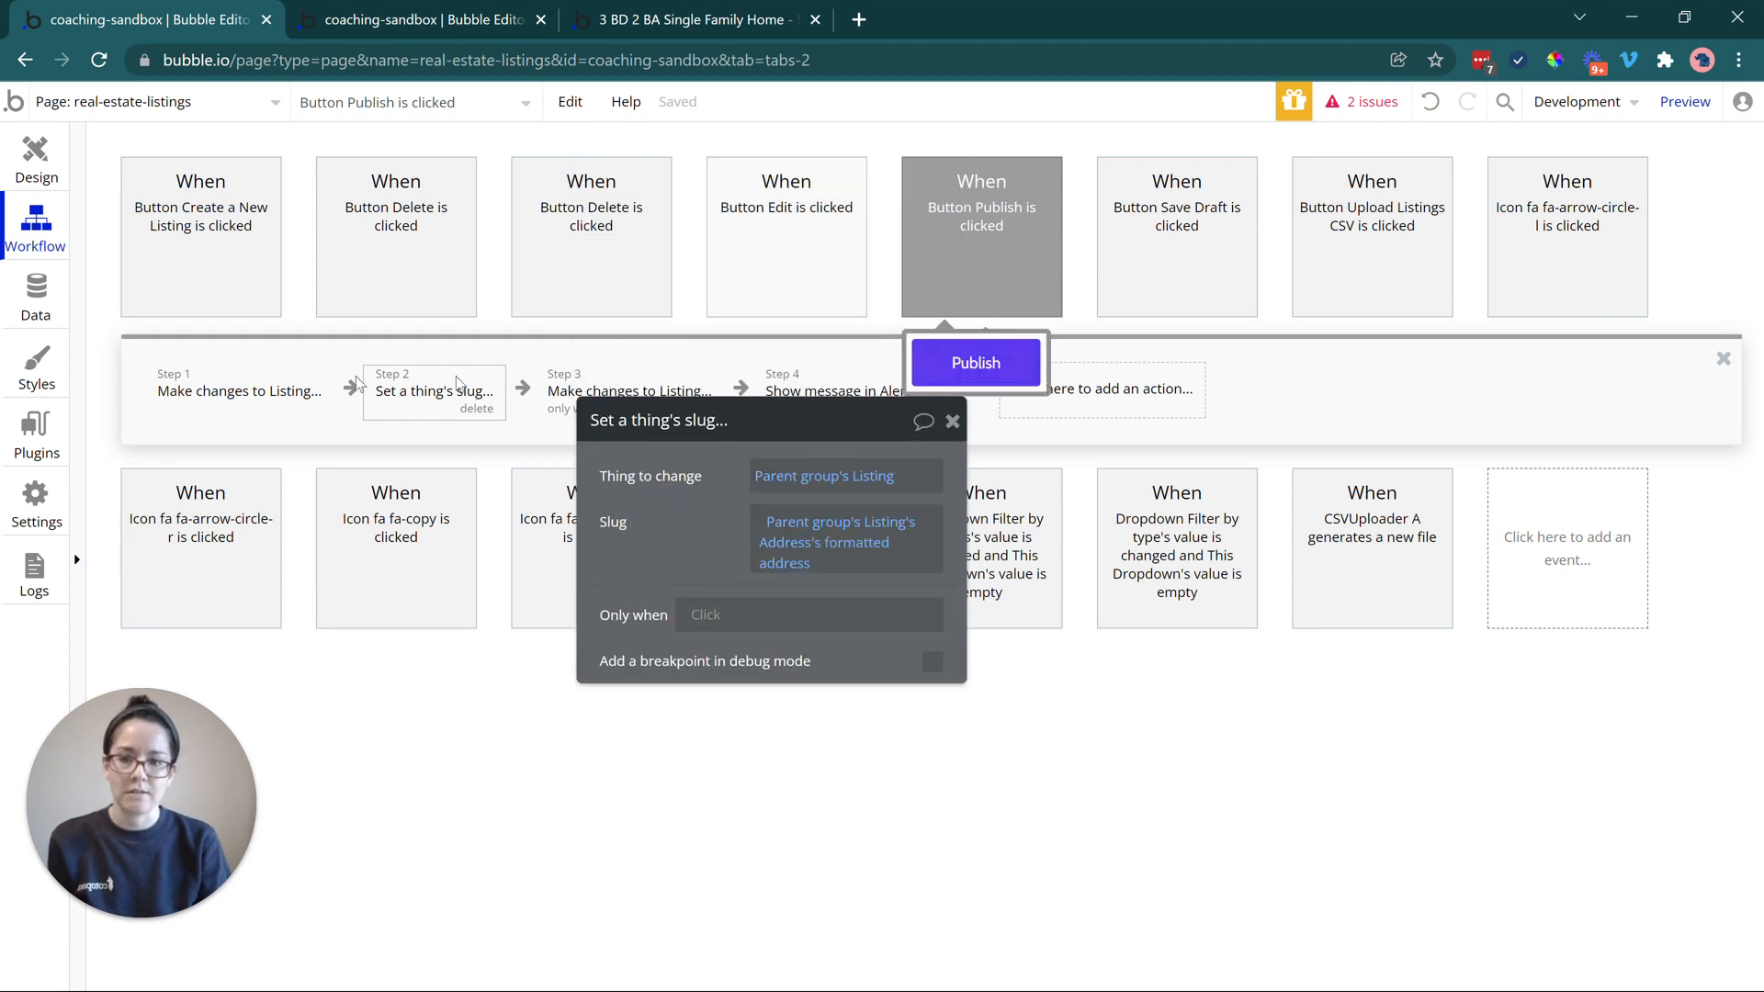
click(234, 387)
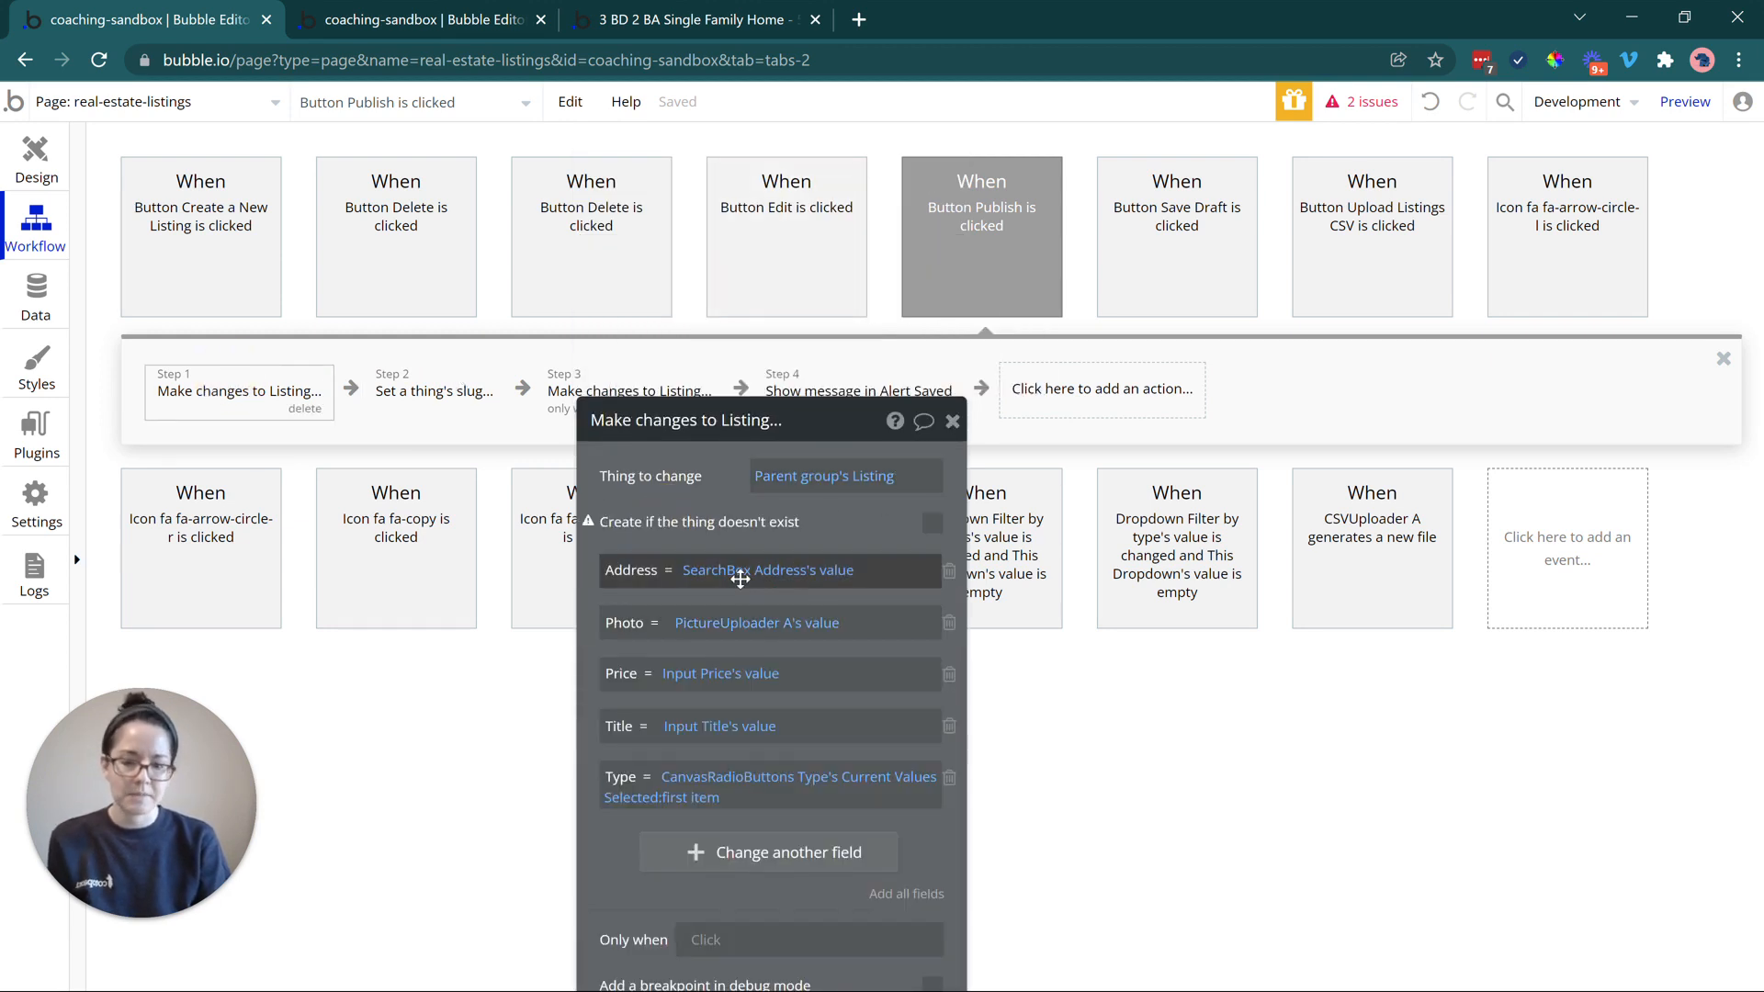
click(449, 391)
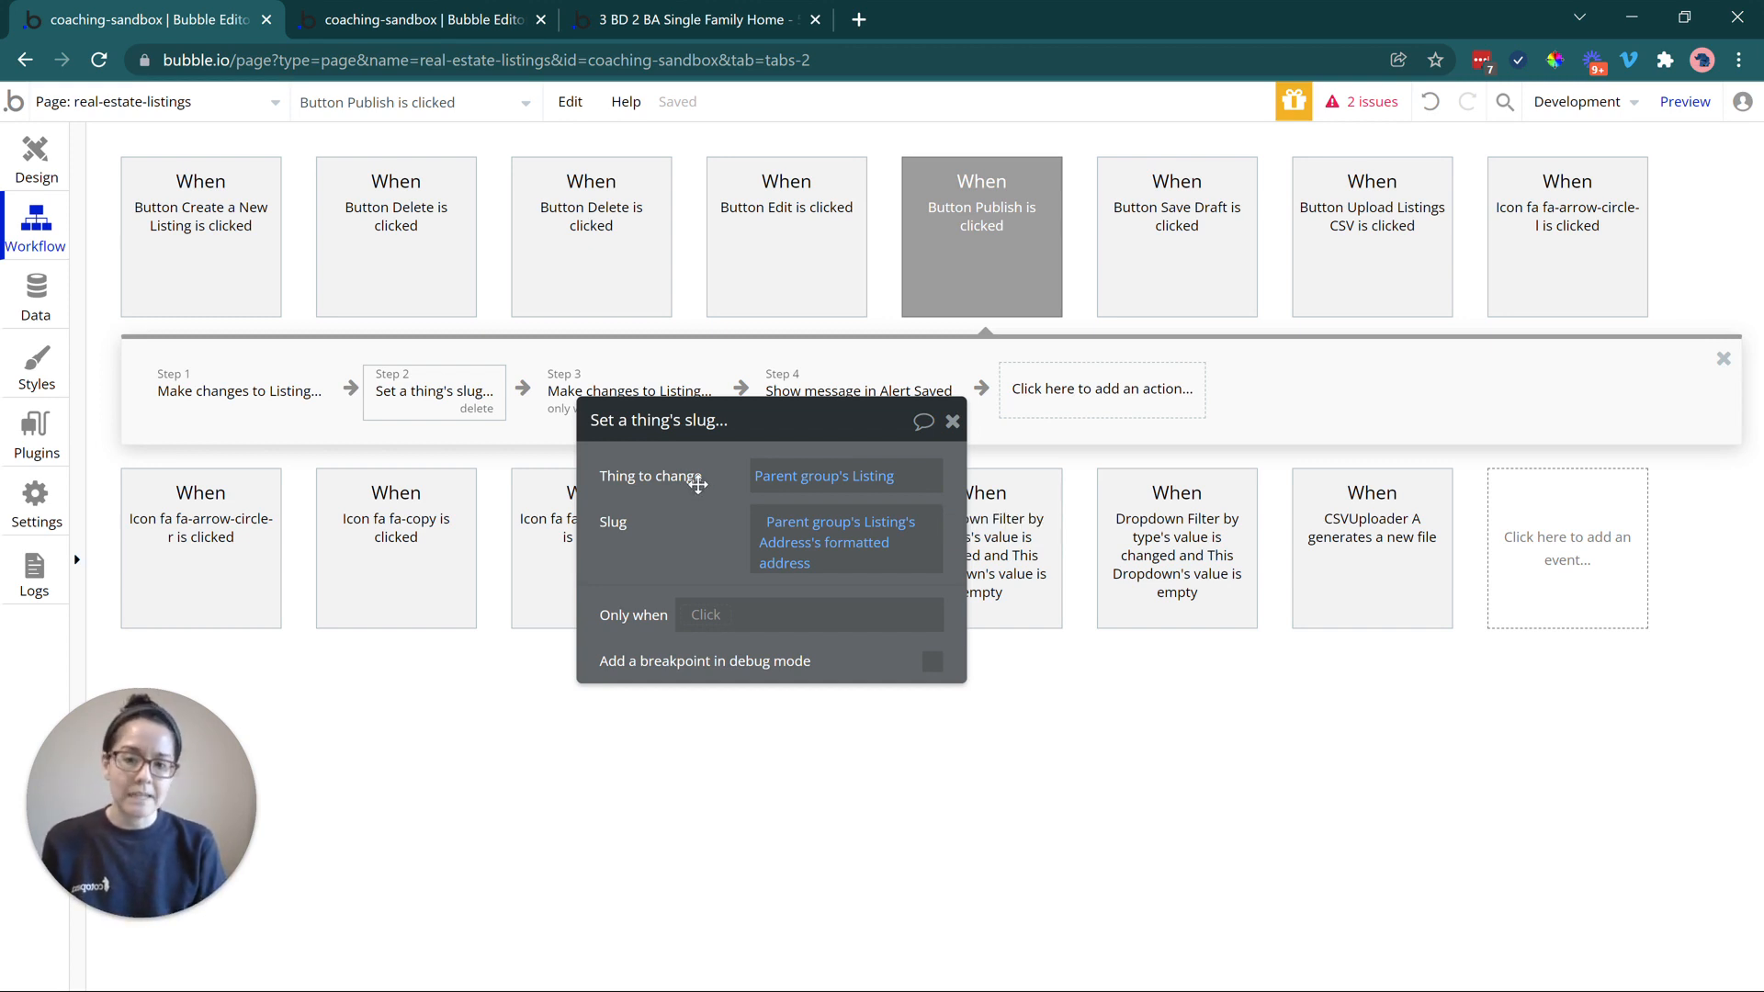
mouse_move(856, 484)
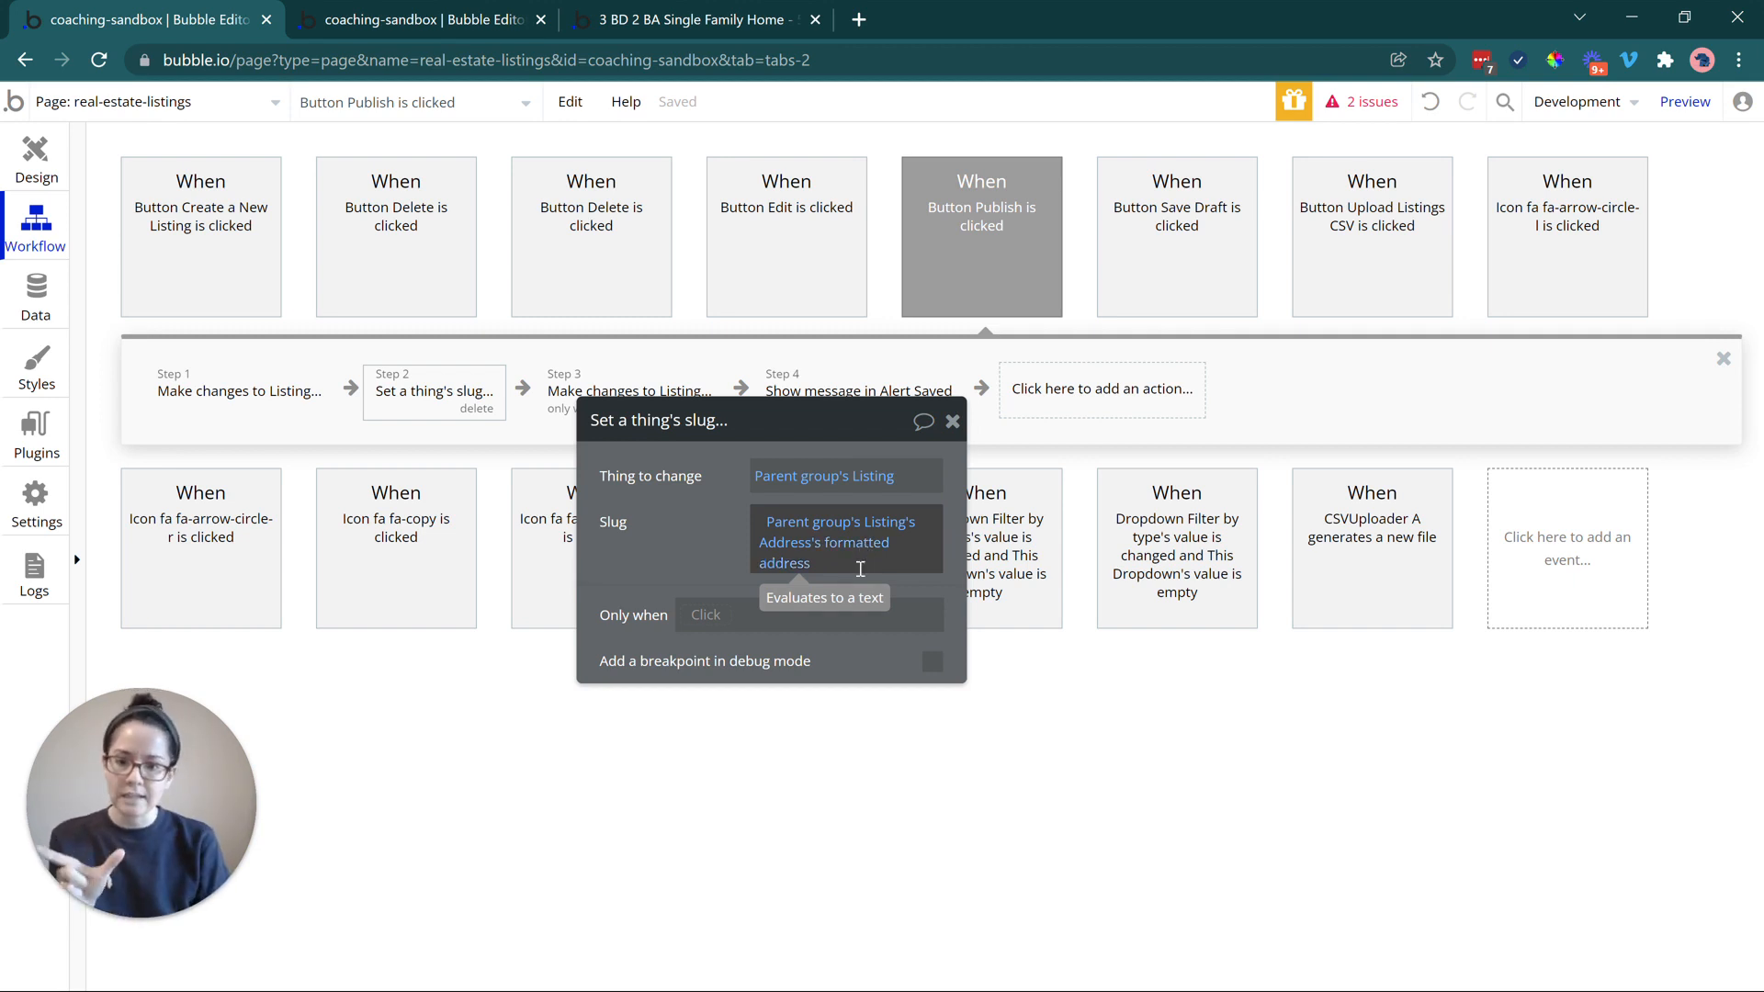
drag(627, 486, 642, 541)
Return to the page design and open the appearance properties of the copy icon beside the Link input
click(71, 181)
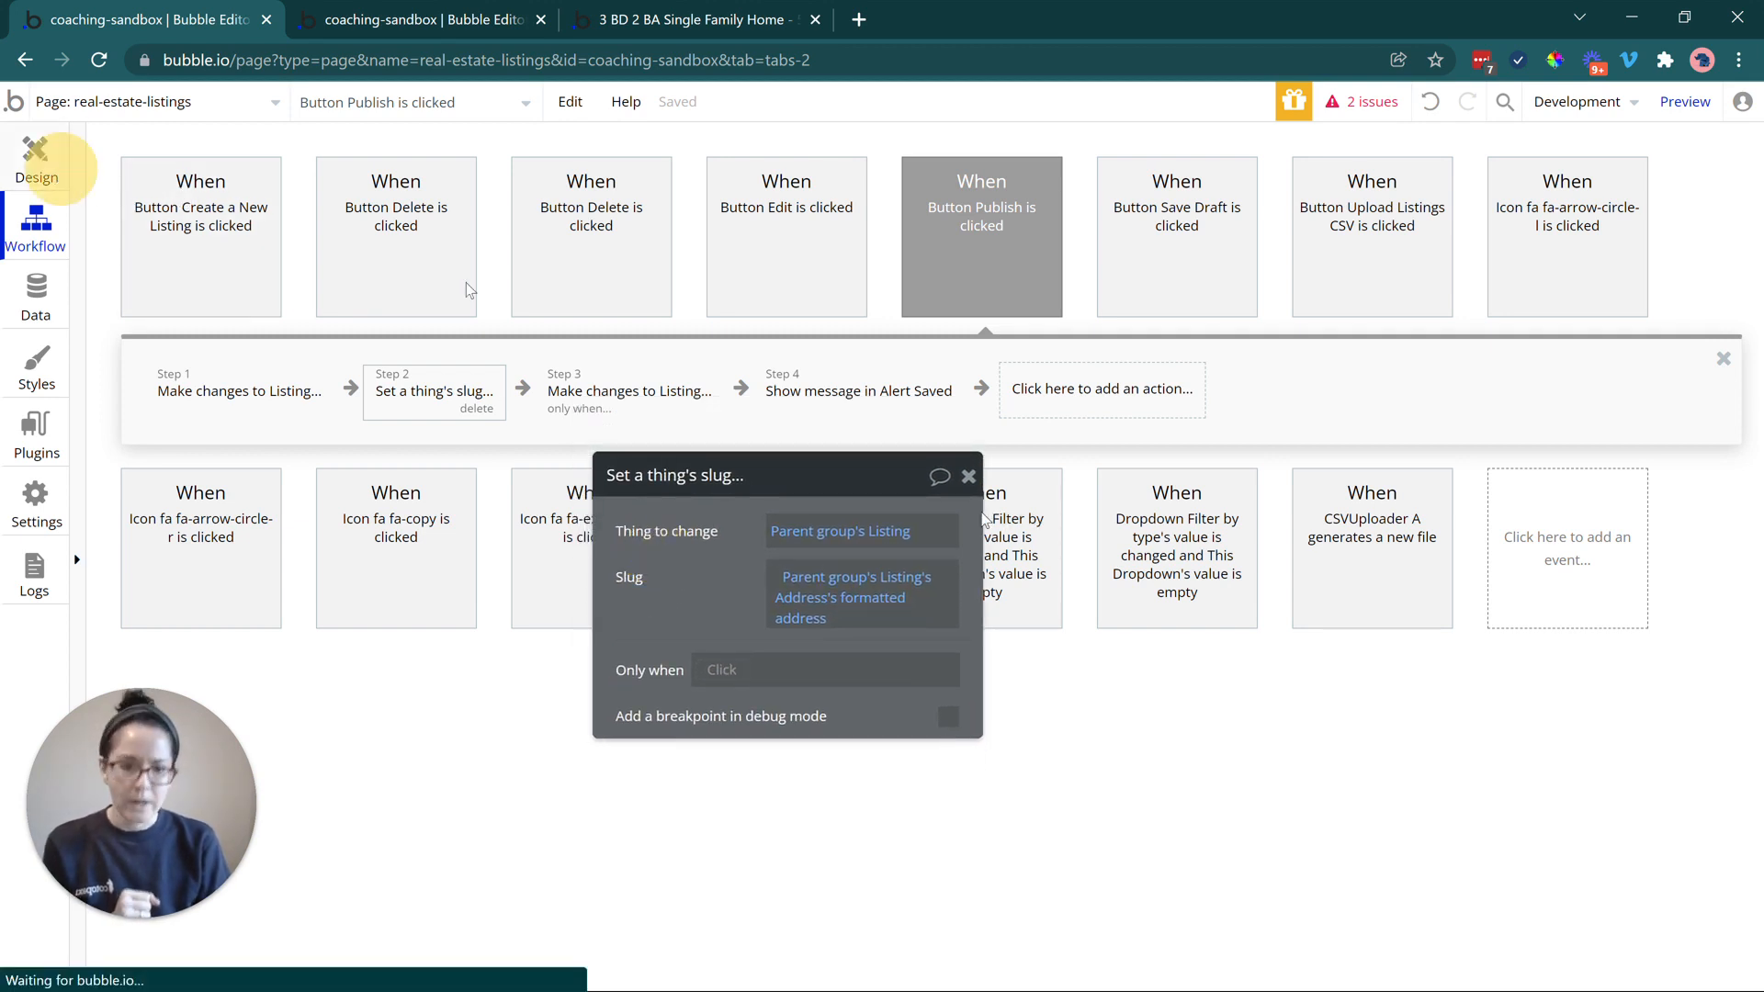
click(1547, 290)
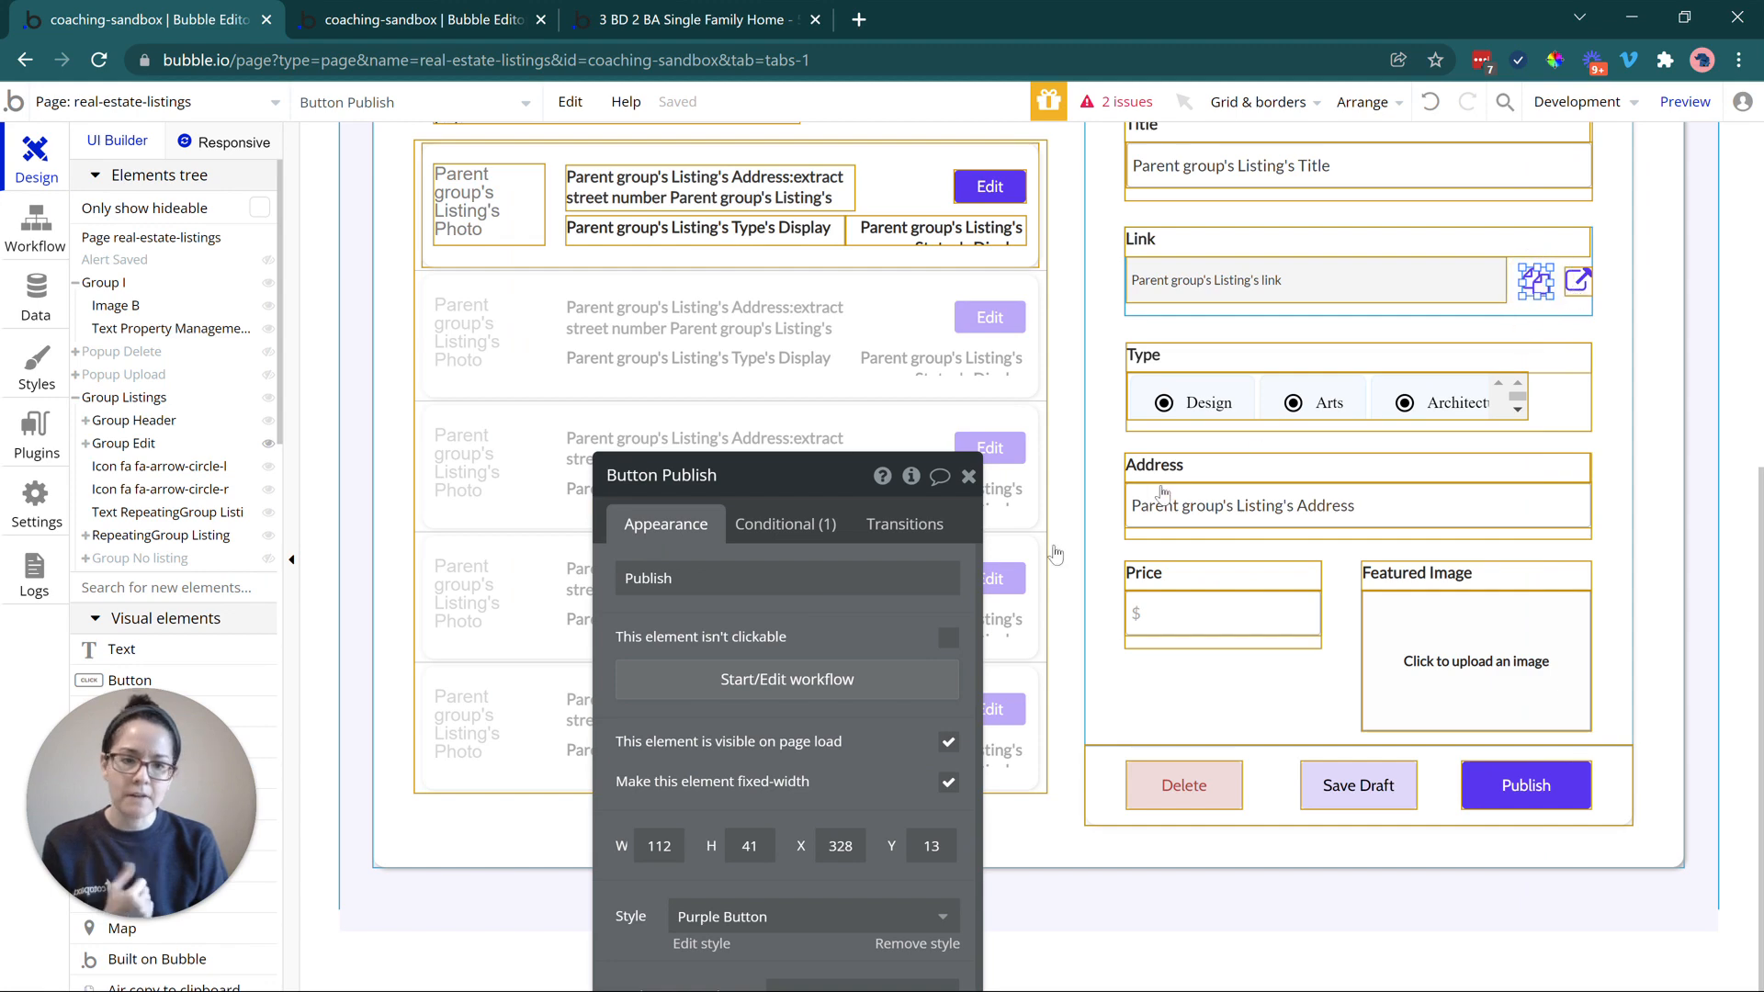
drag(897, 670, 913, 421)
scroll(1325, 484, up, 1)
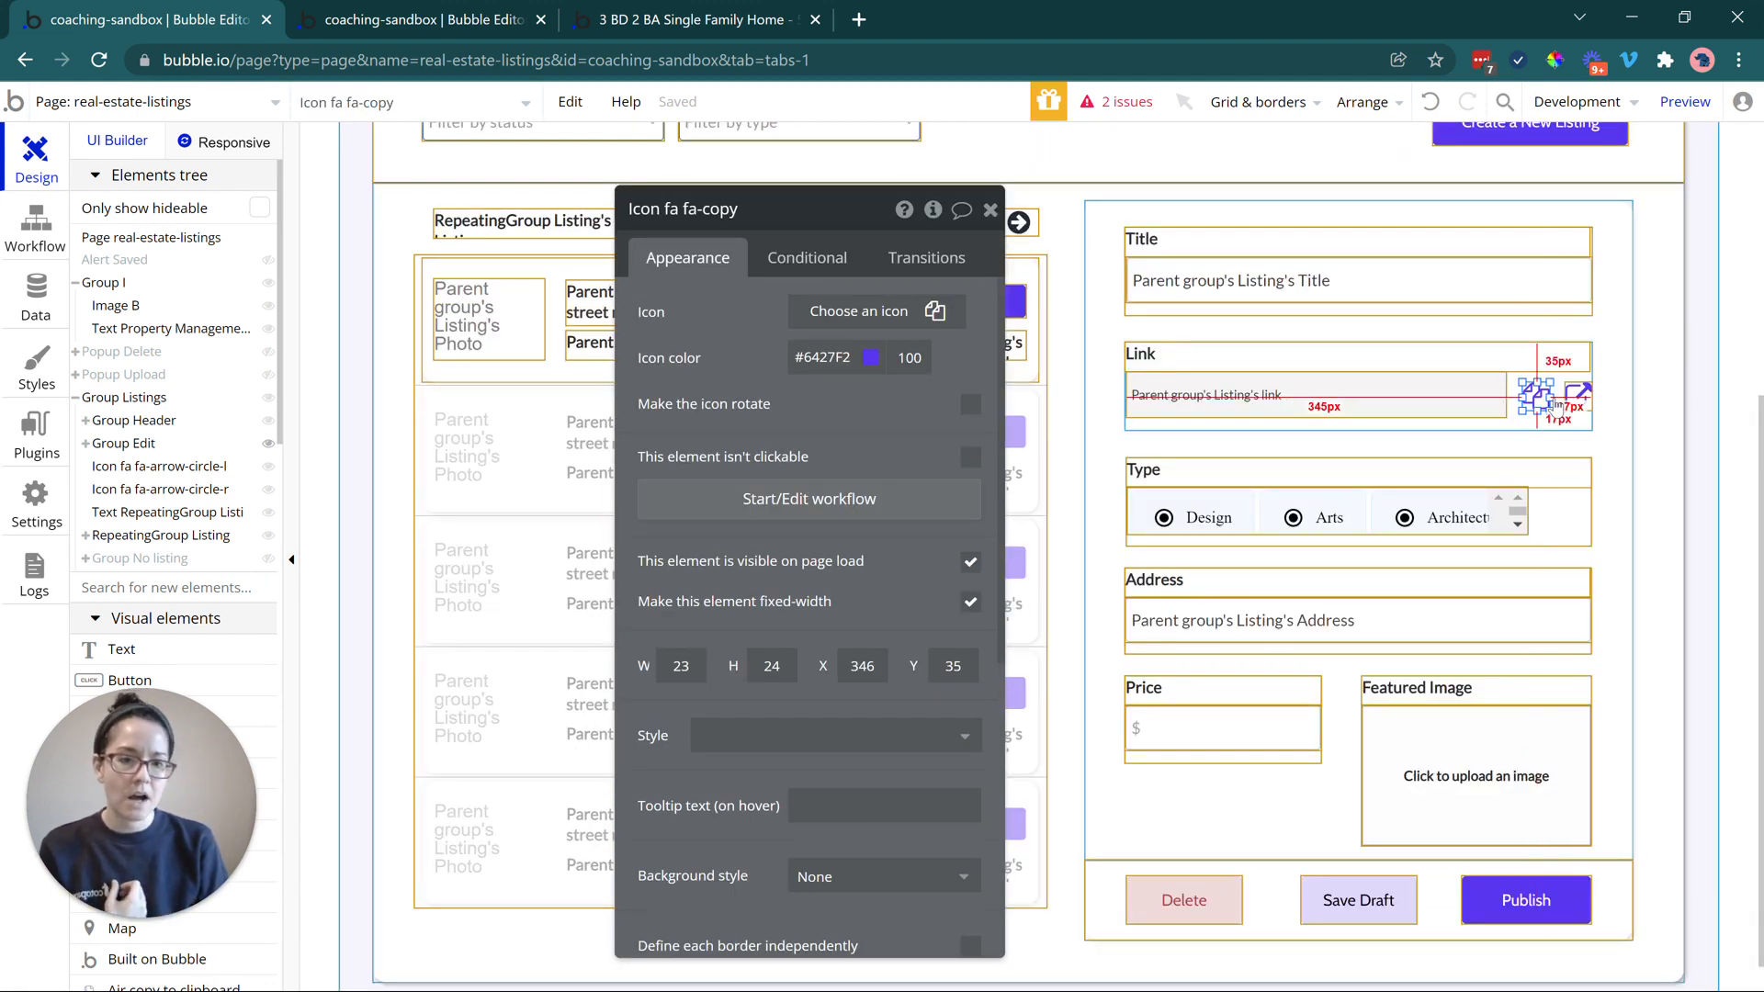
View the installed plugins, then inspect the copy icon workflow's Copy to clipboard action and the link destination of its text
click(55, 447)
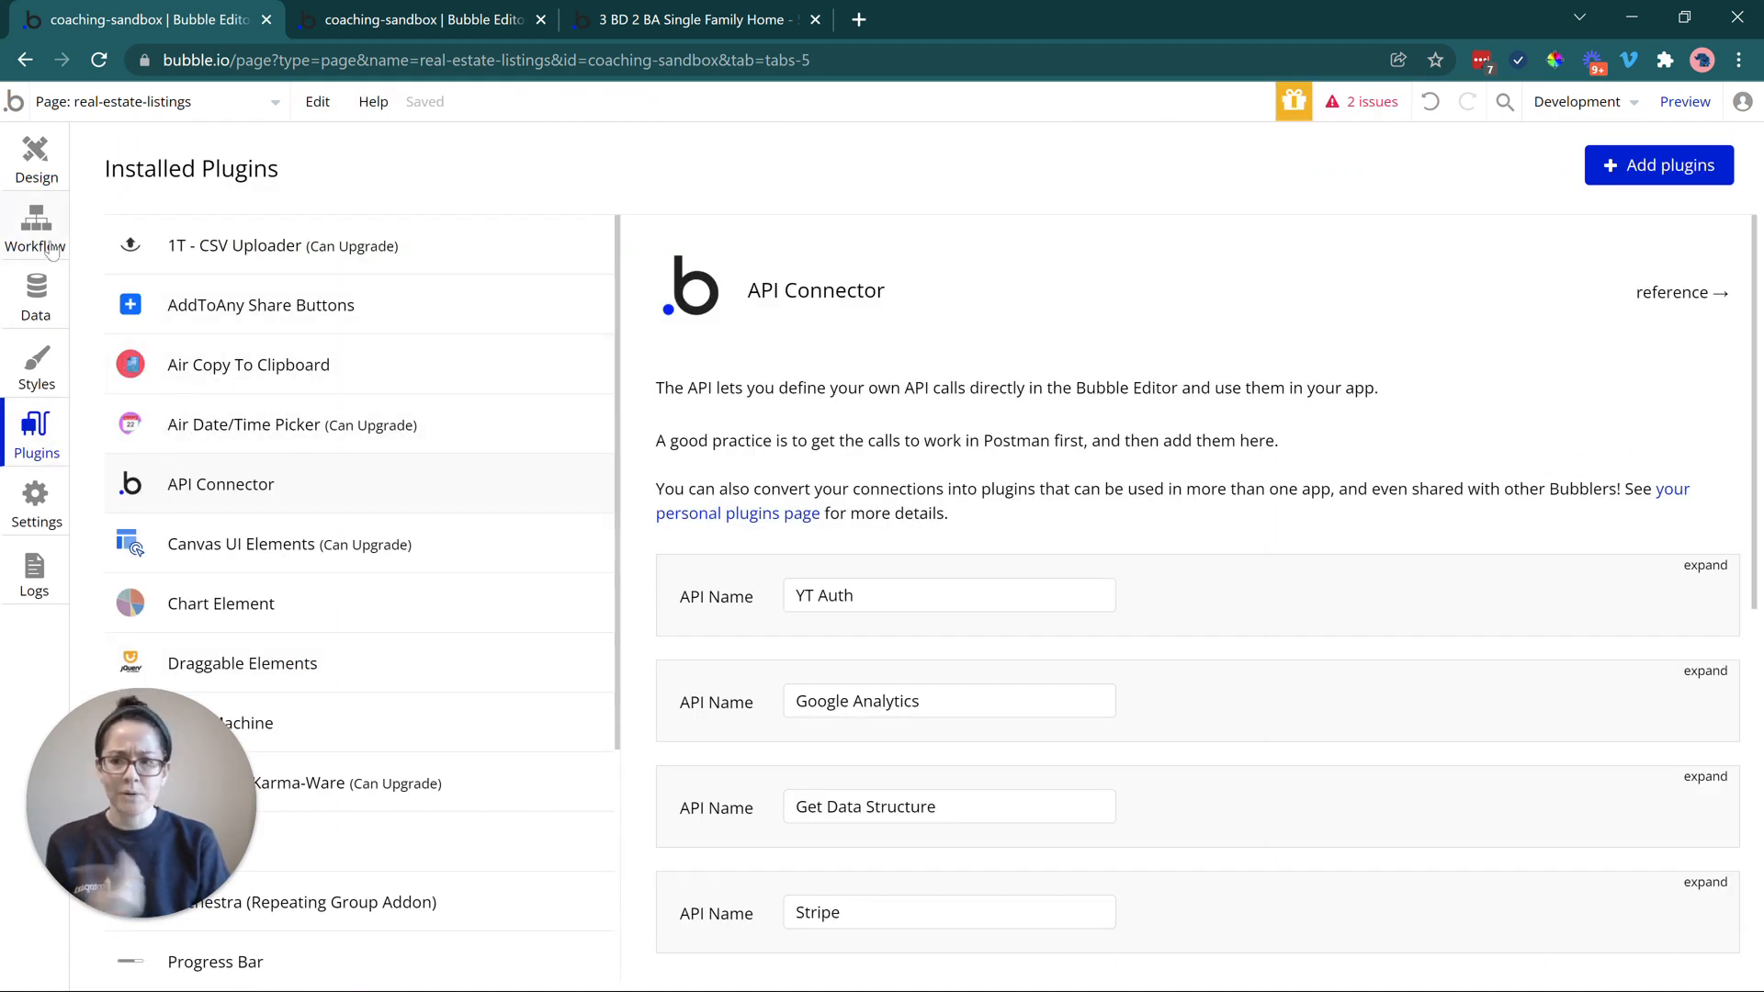
click(55, 246)
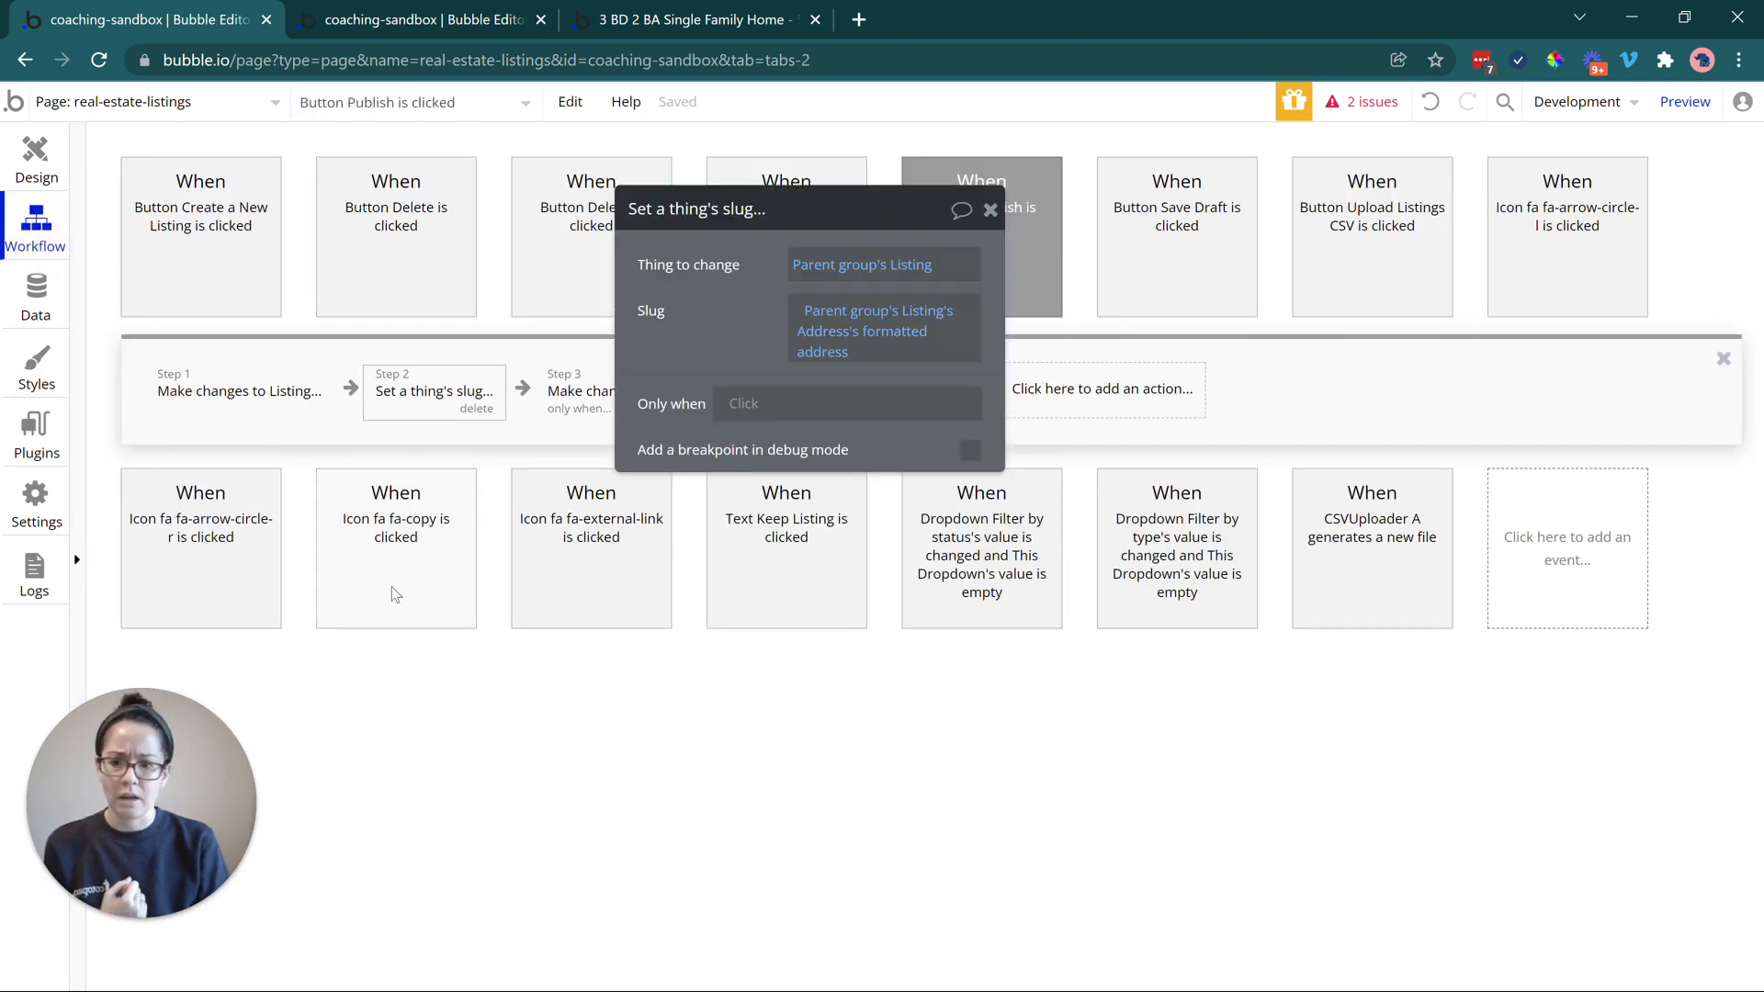
click(389, 586)
click(206, 593)
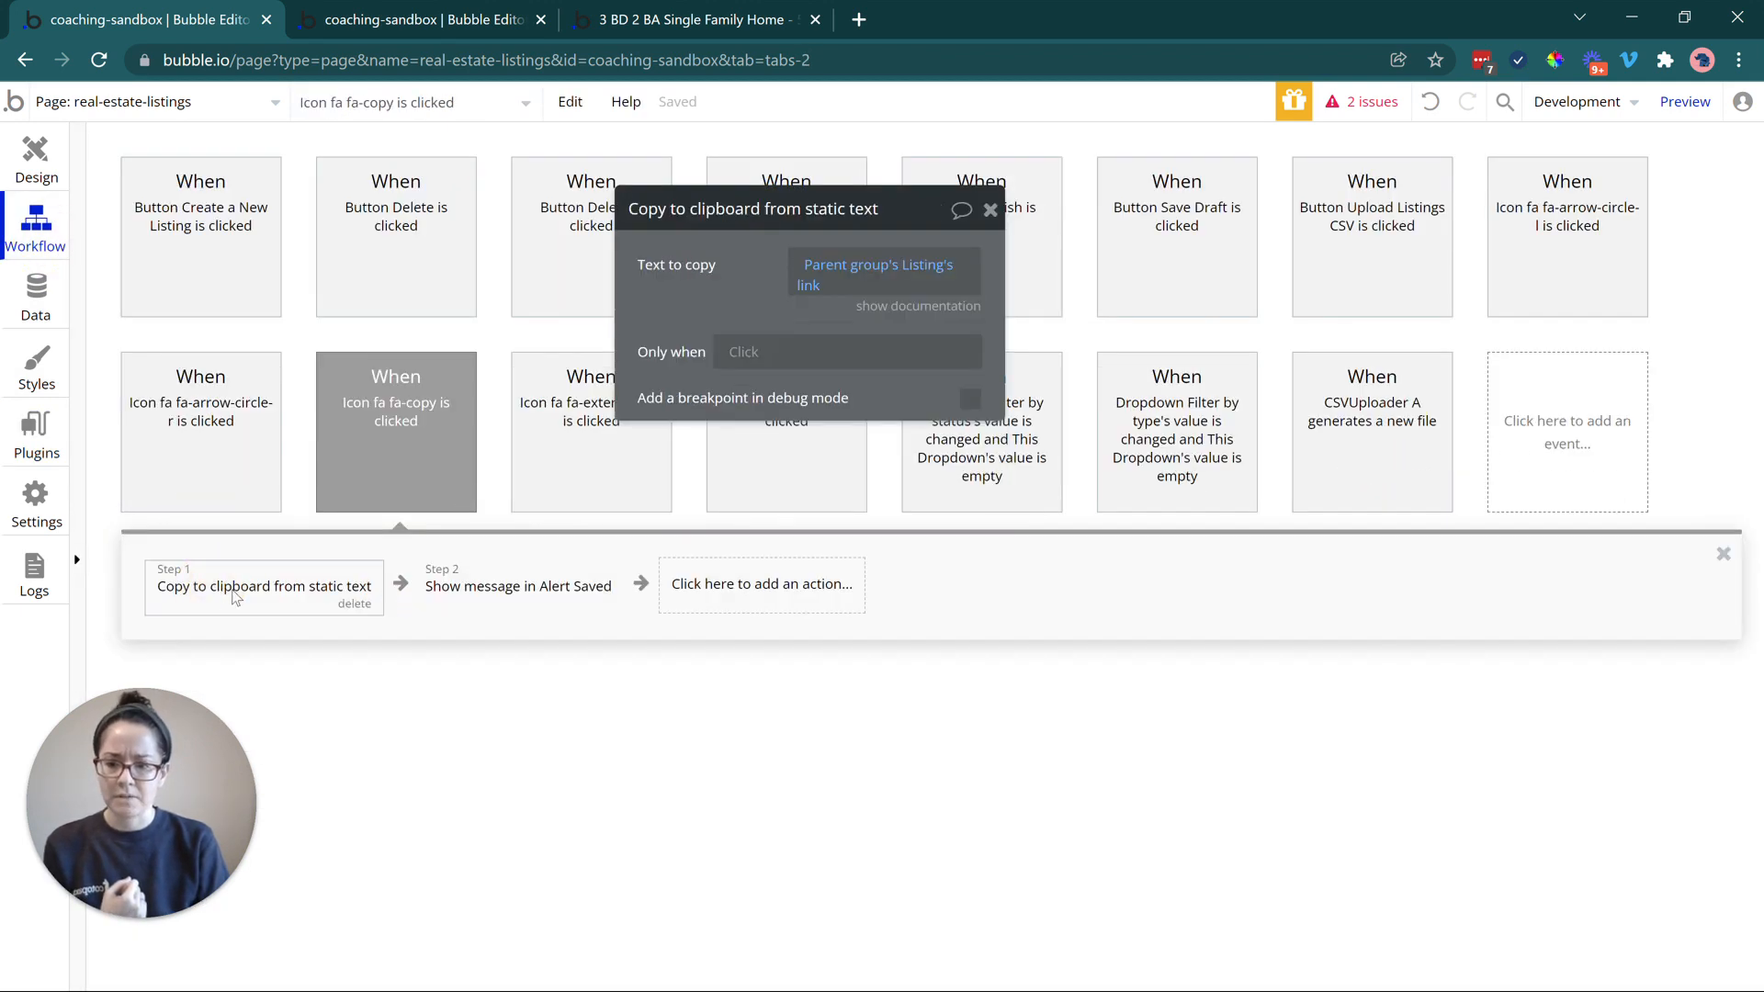
click(813, 281)
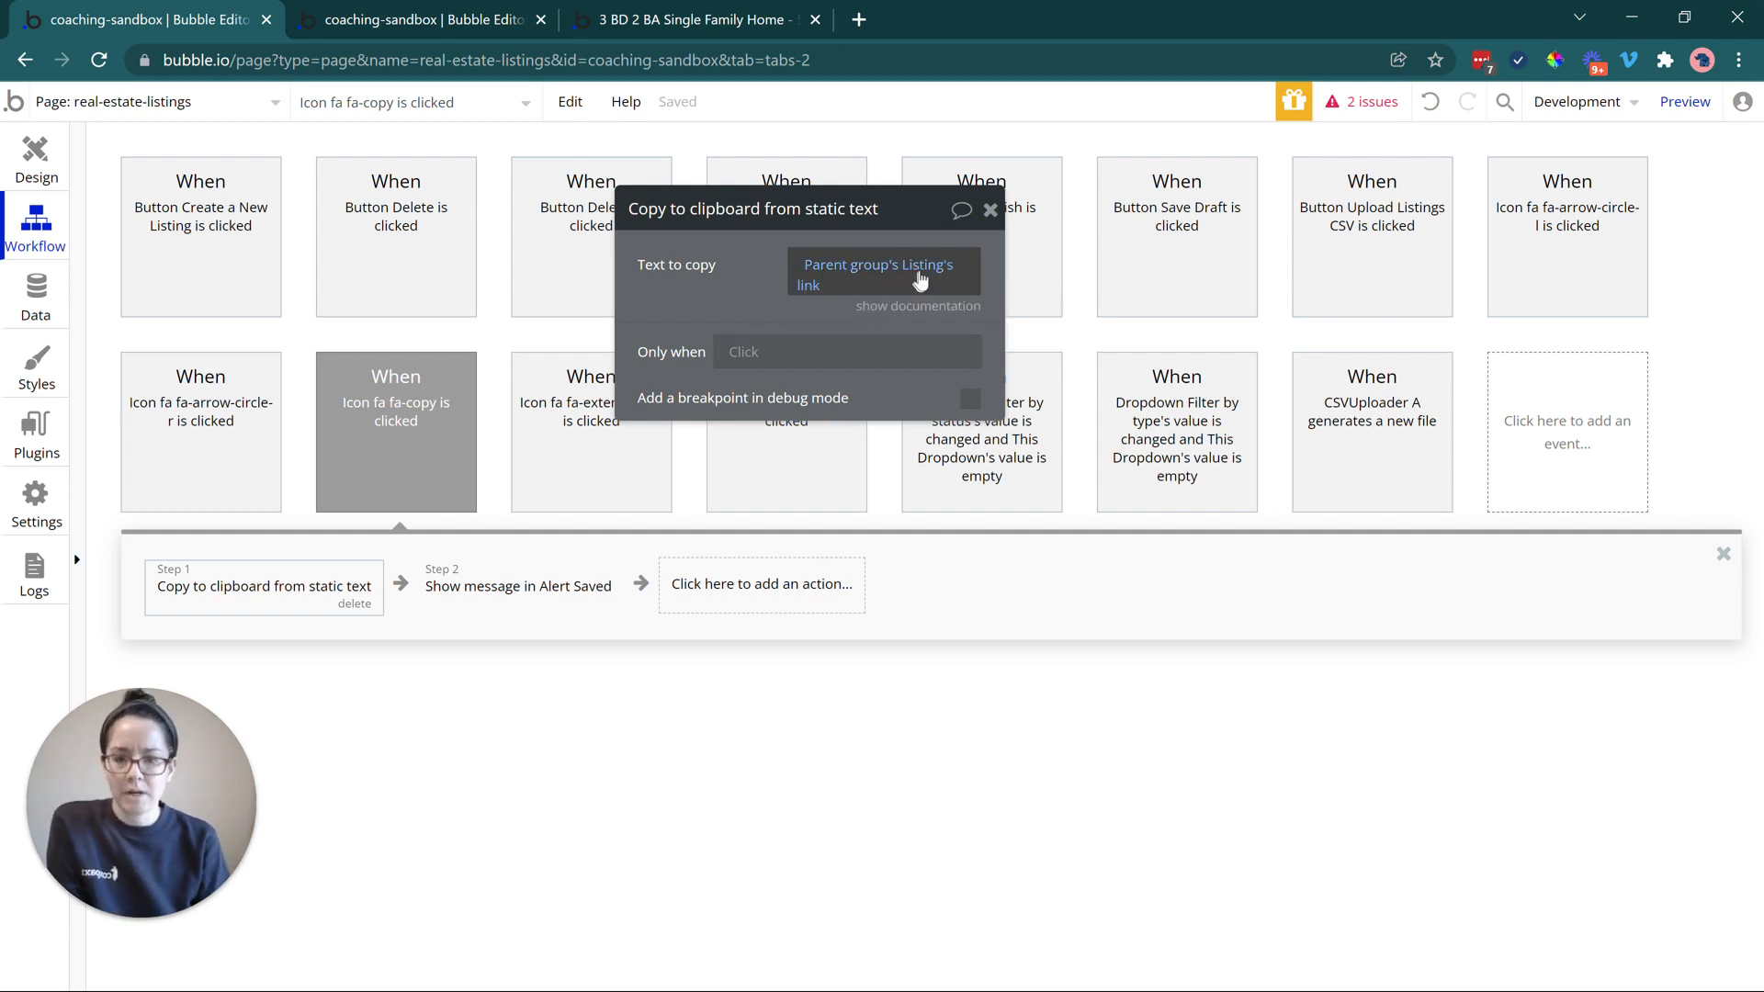
click(805, 289)
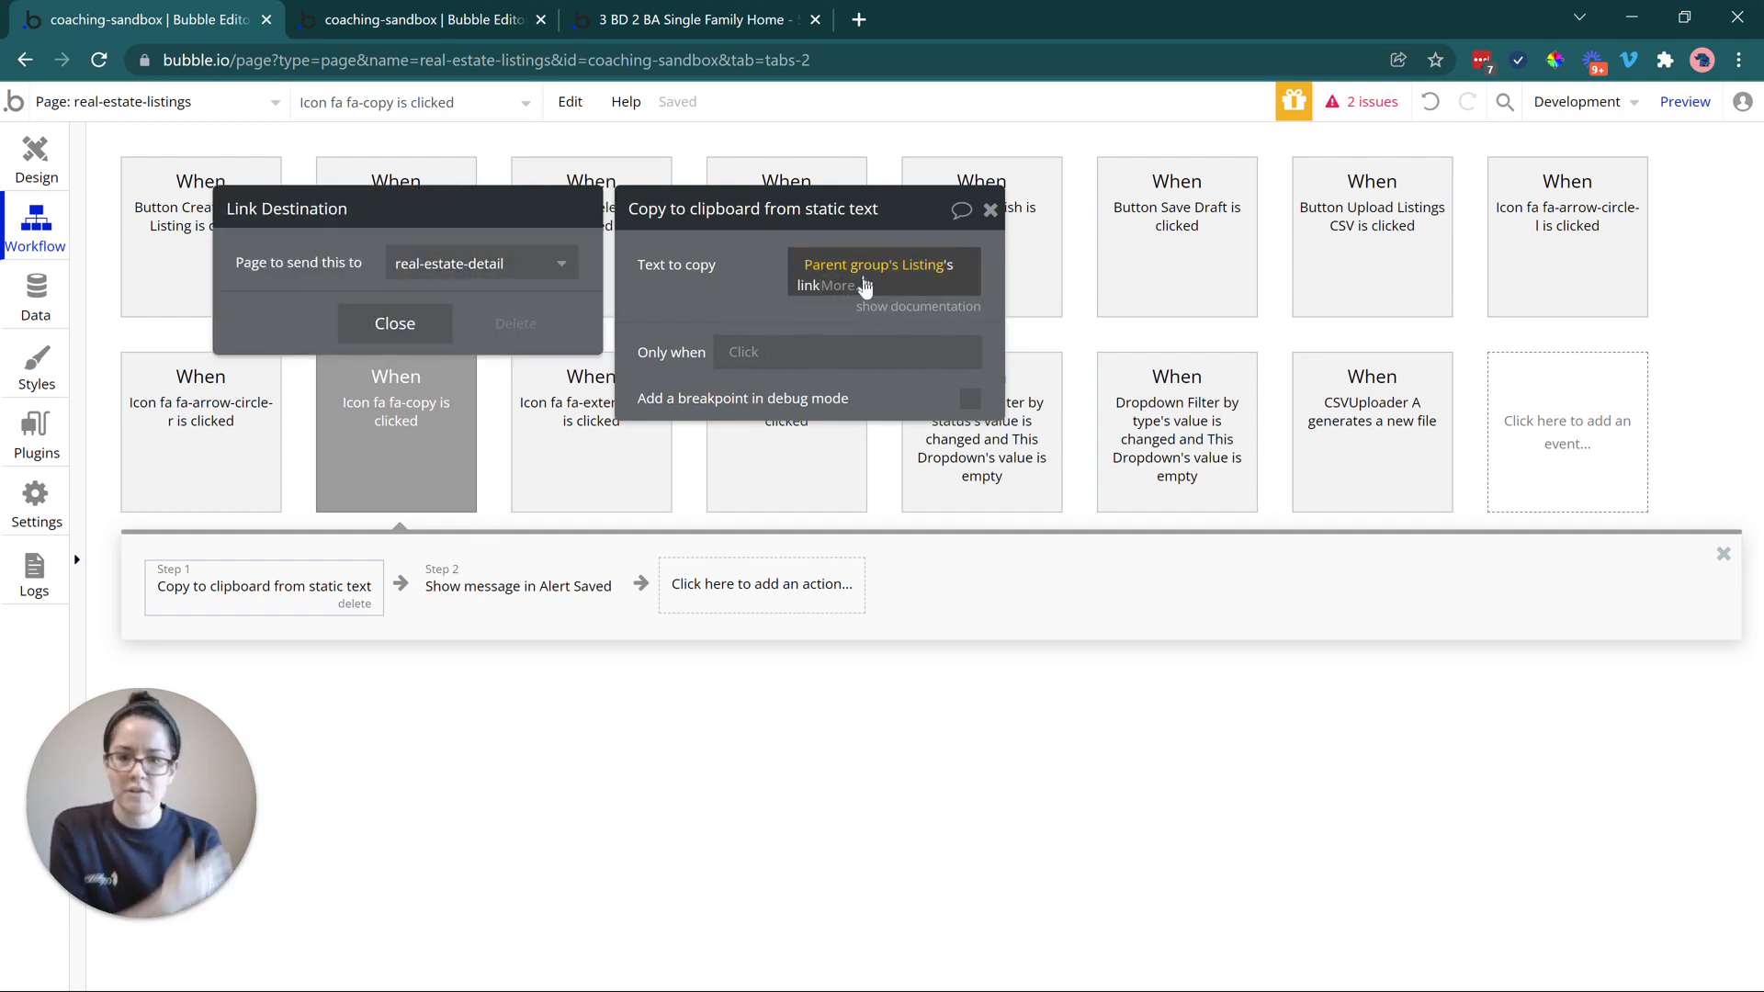
Inspect the Show message action in the copy icon's workflow and return to the page design
click(516, 608)
click(770, 520)
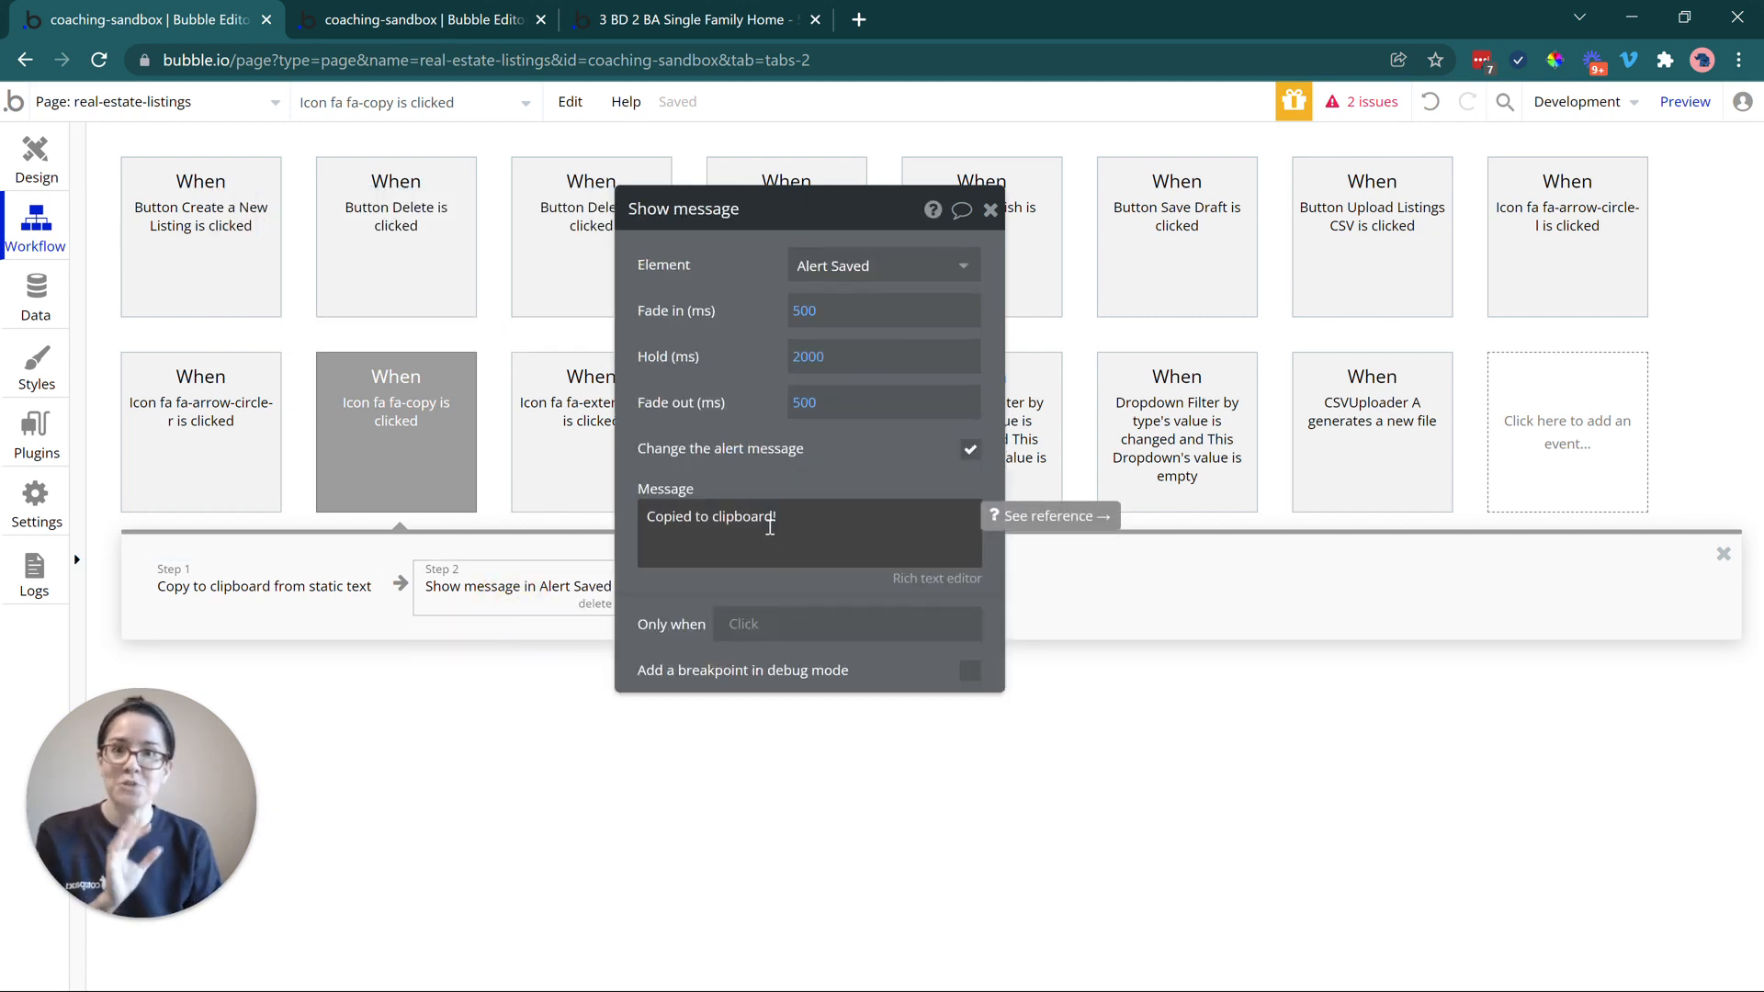
click(36, 158)
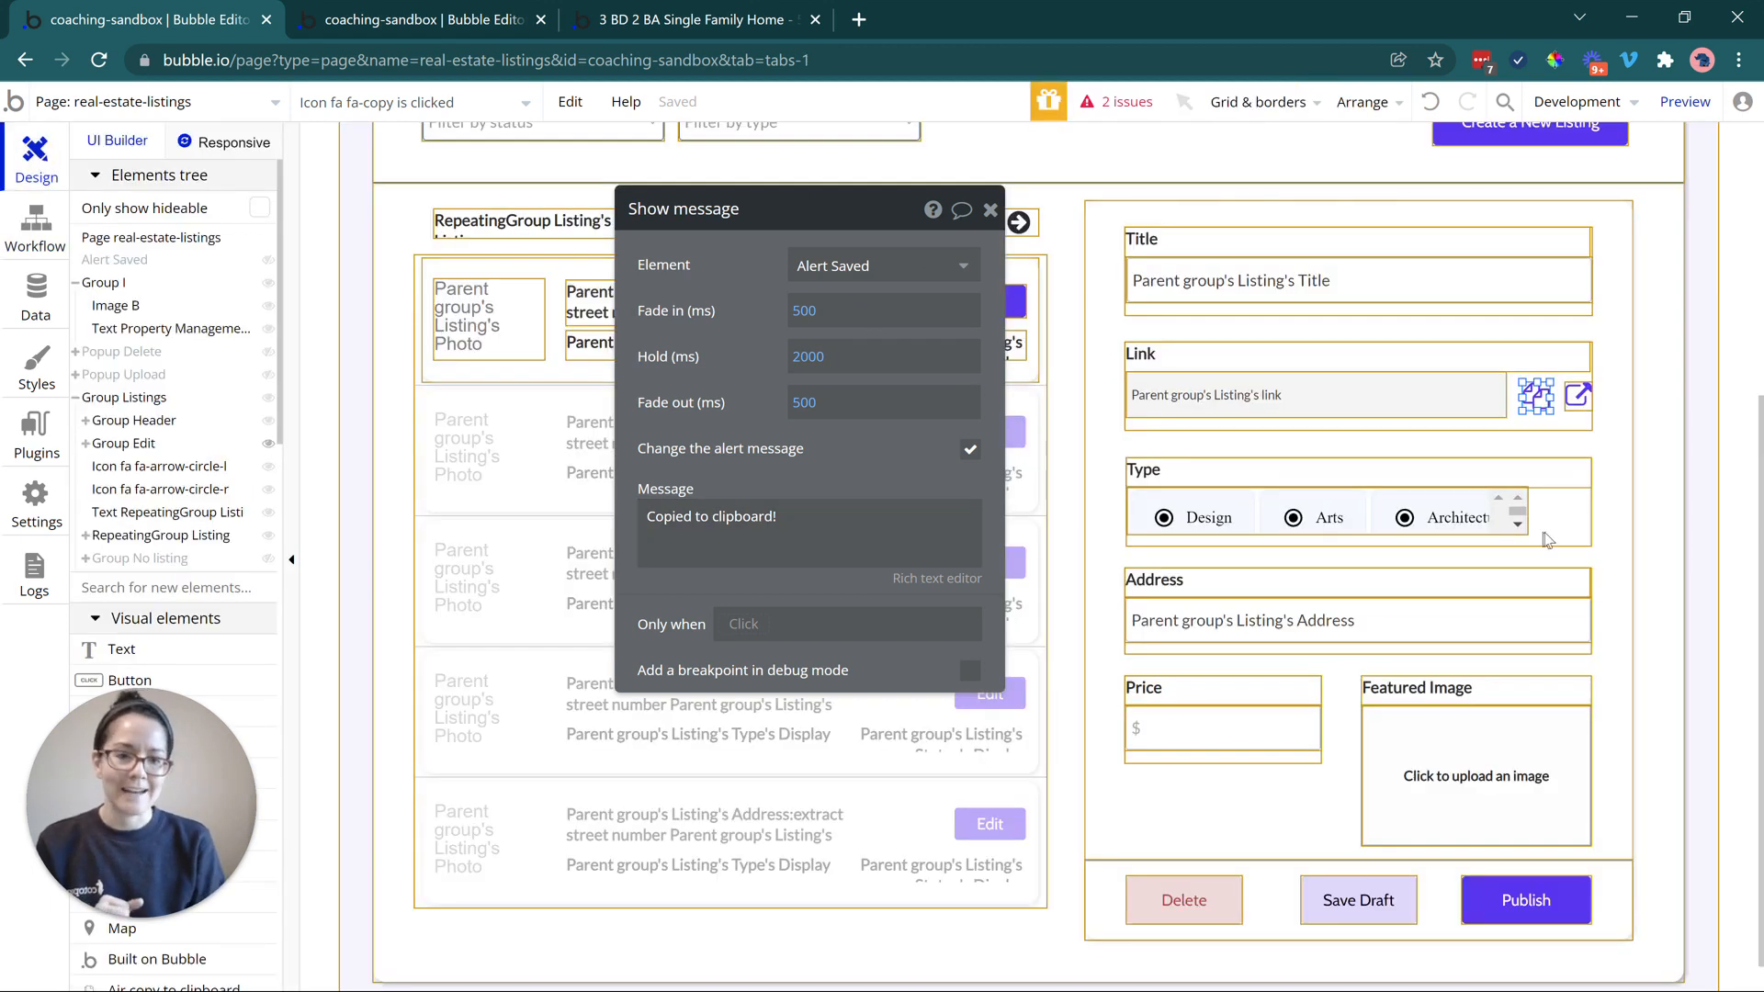
Inspect the external link icon's Open an external website action and its link destination, and reselect the icon in the page design
click(1579, 415)
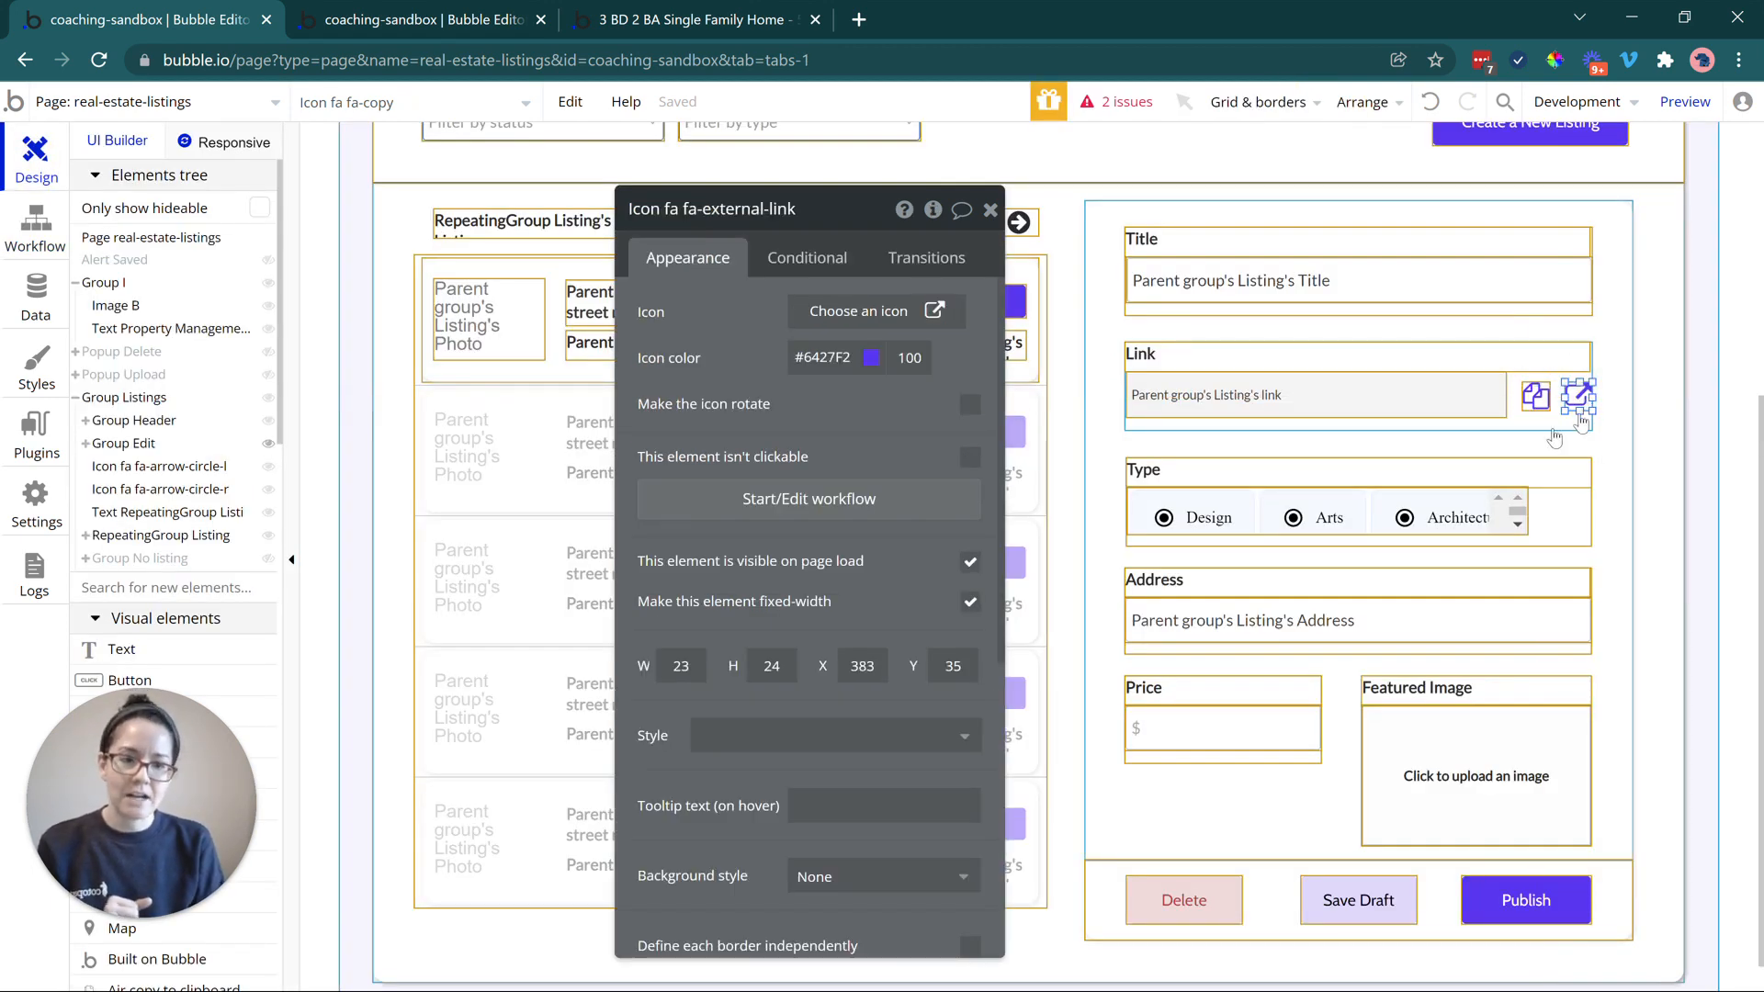
click(926, 517)
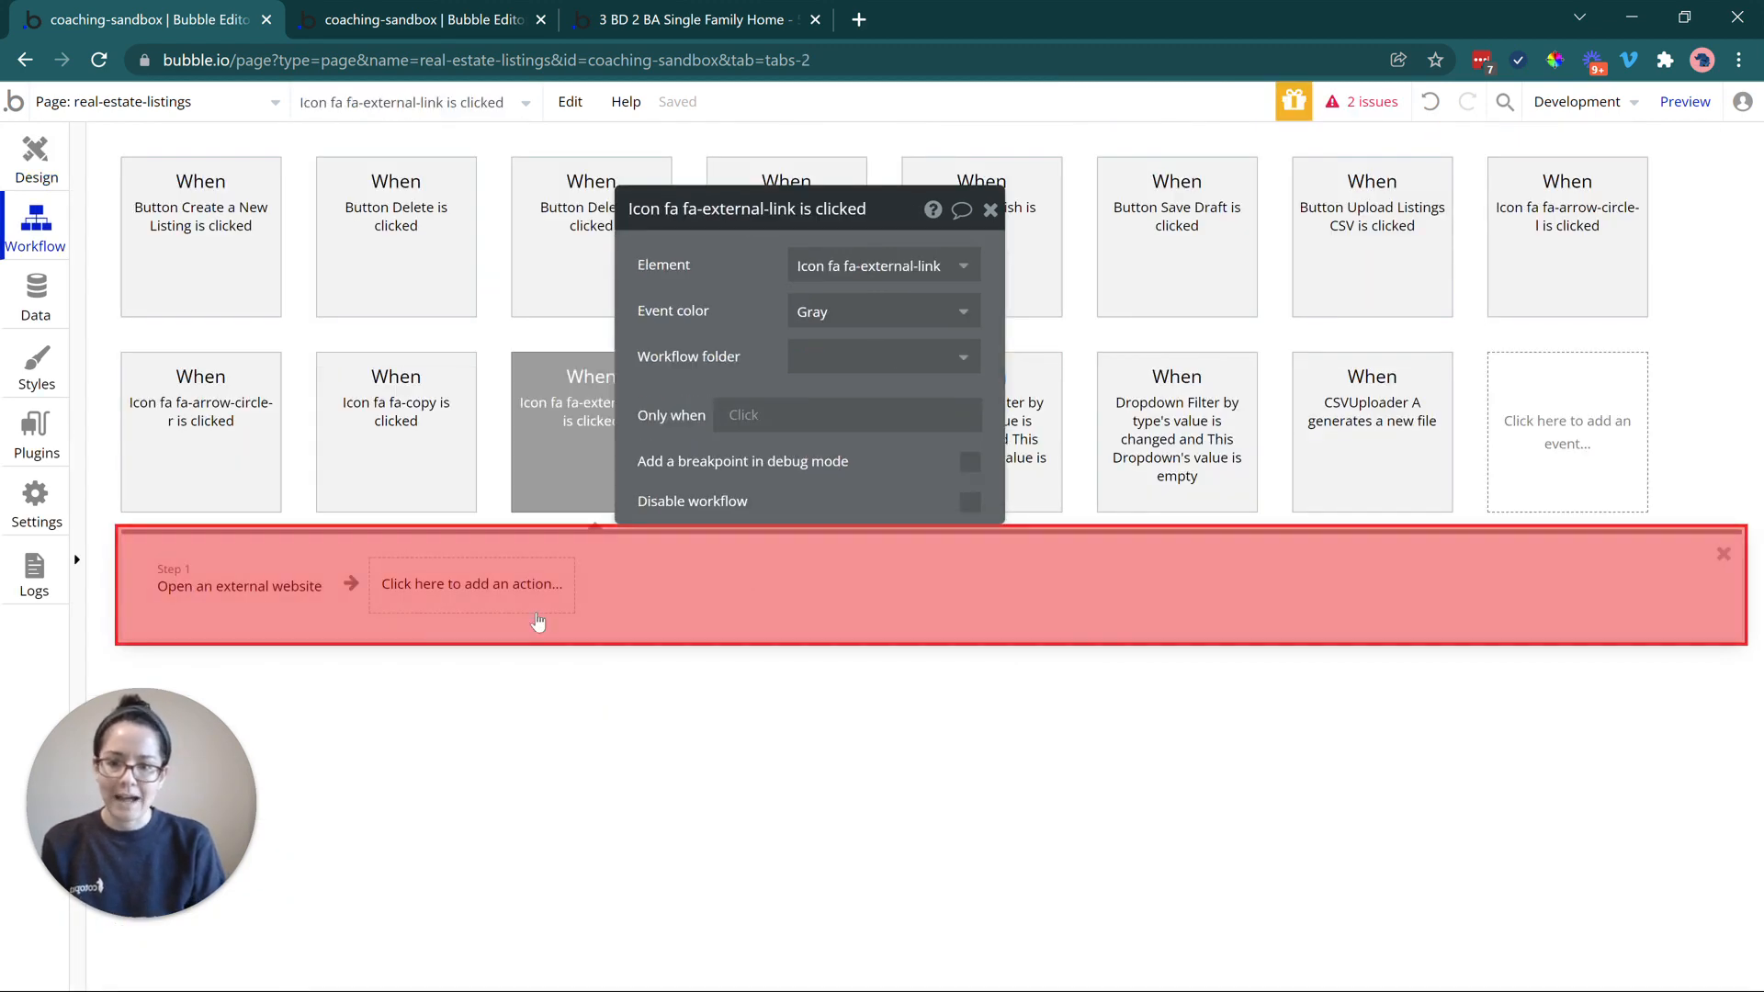
click(202, 592)
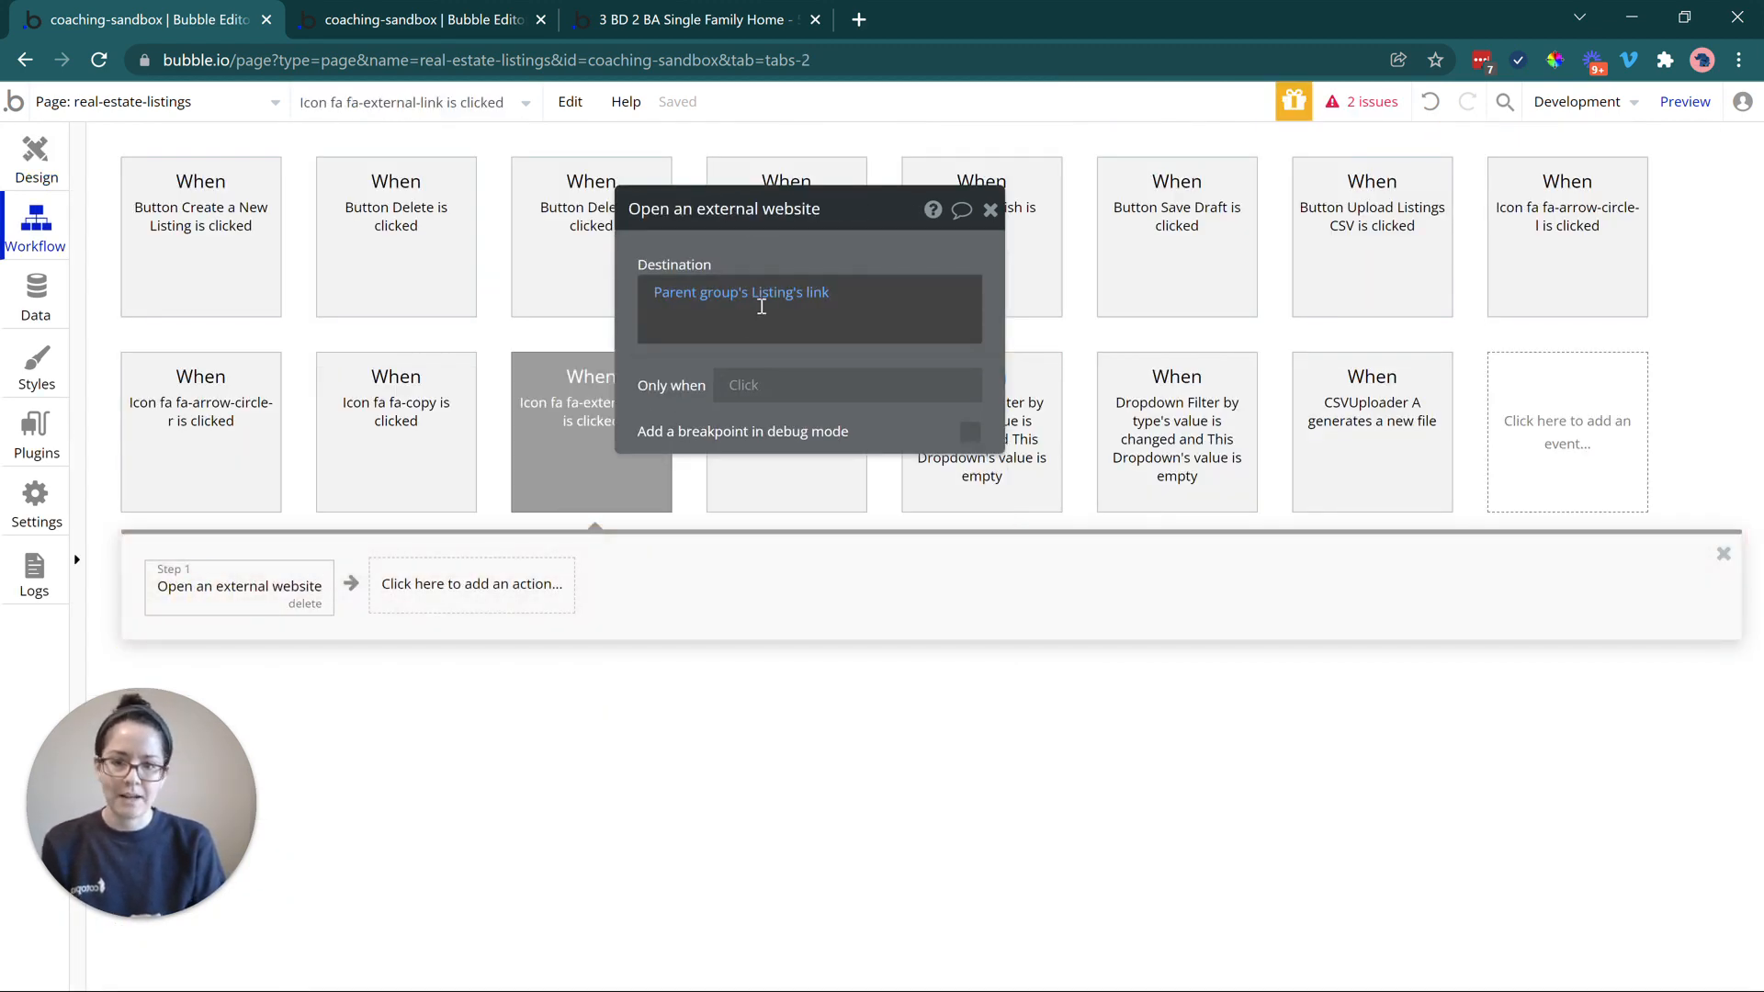
click(806, 295)
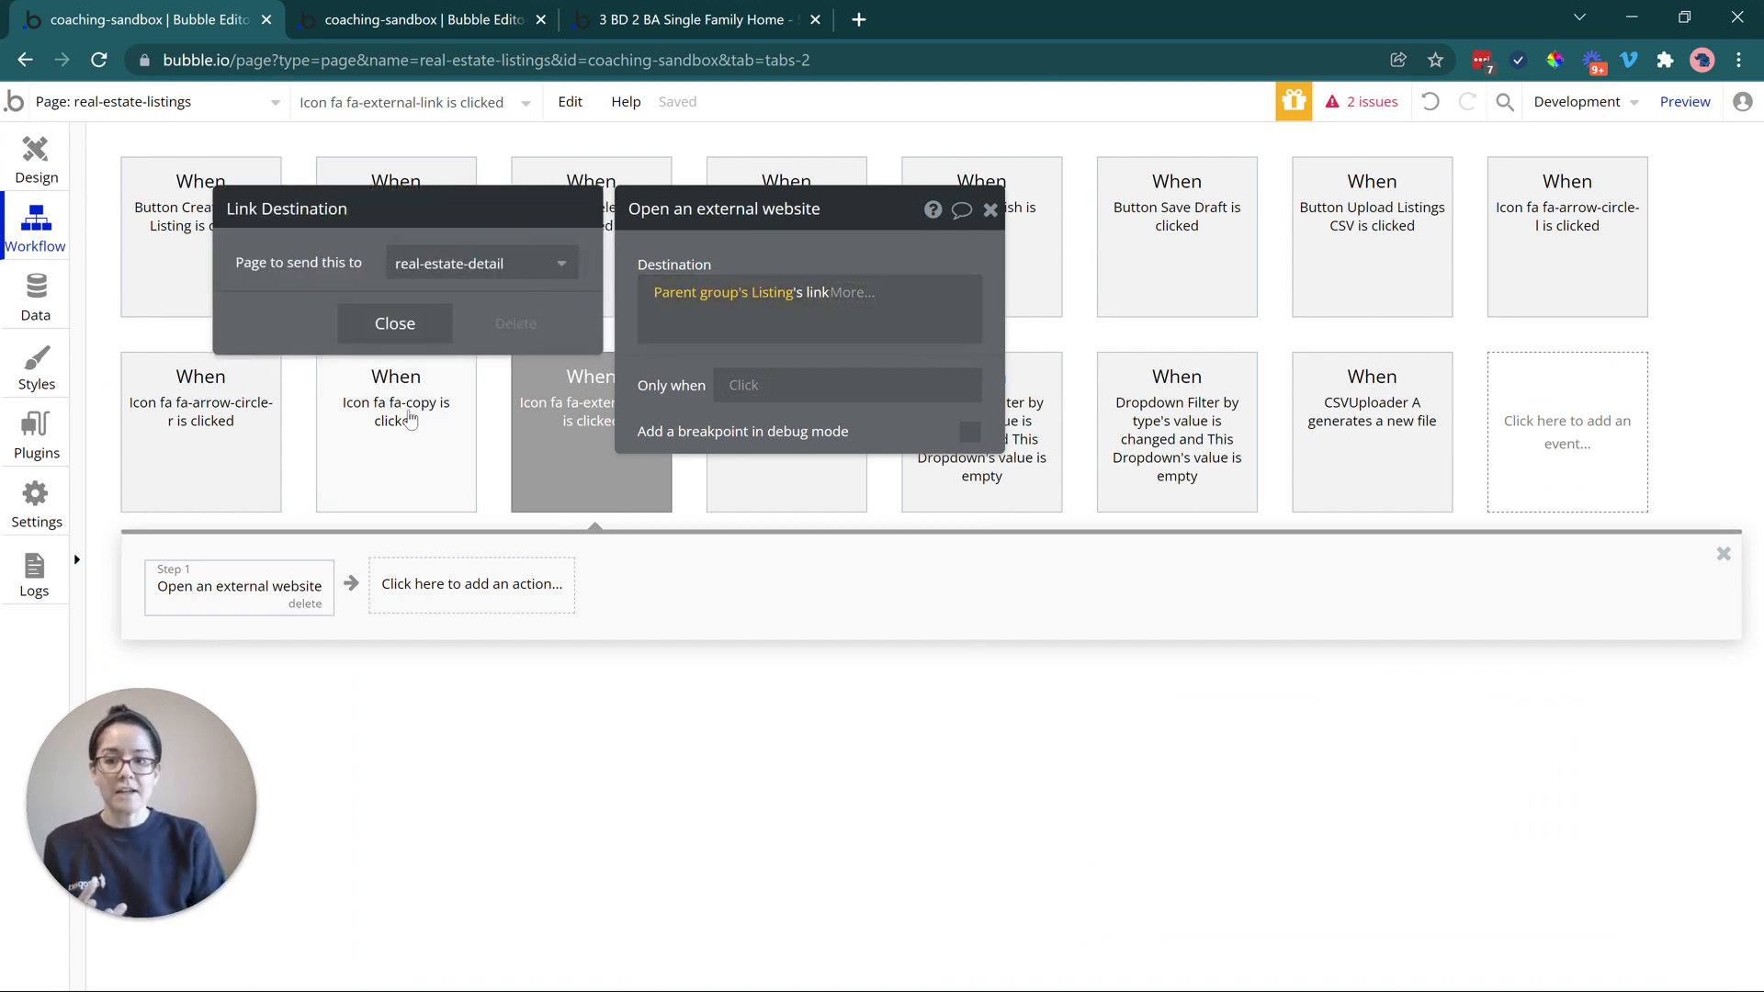
click(55, 161)
click(1574, 412)
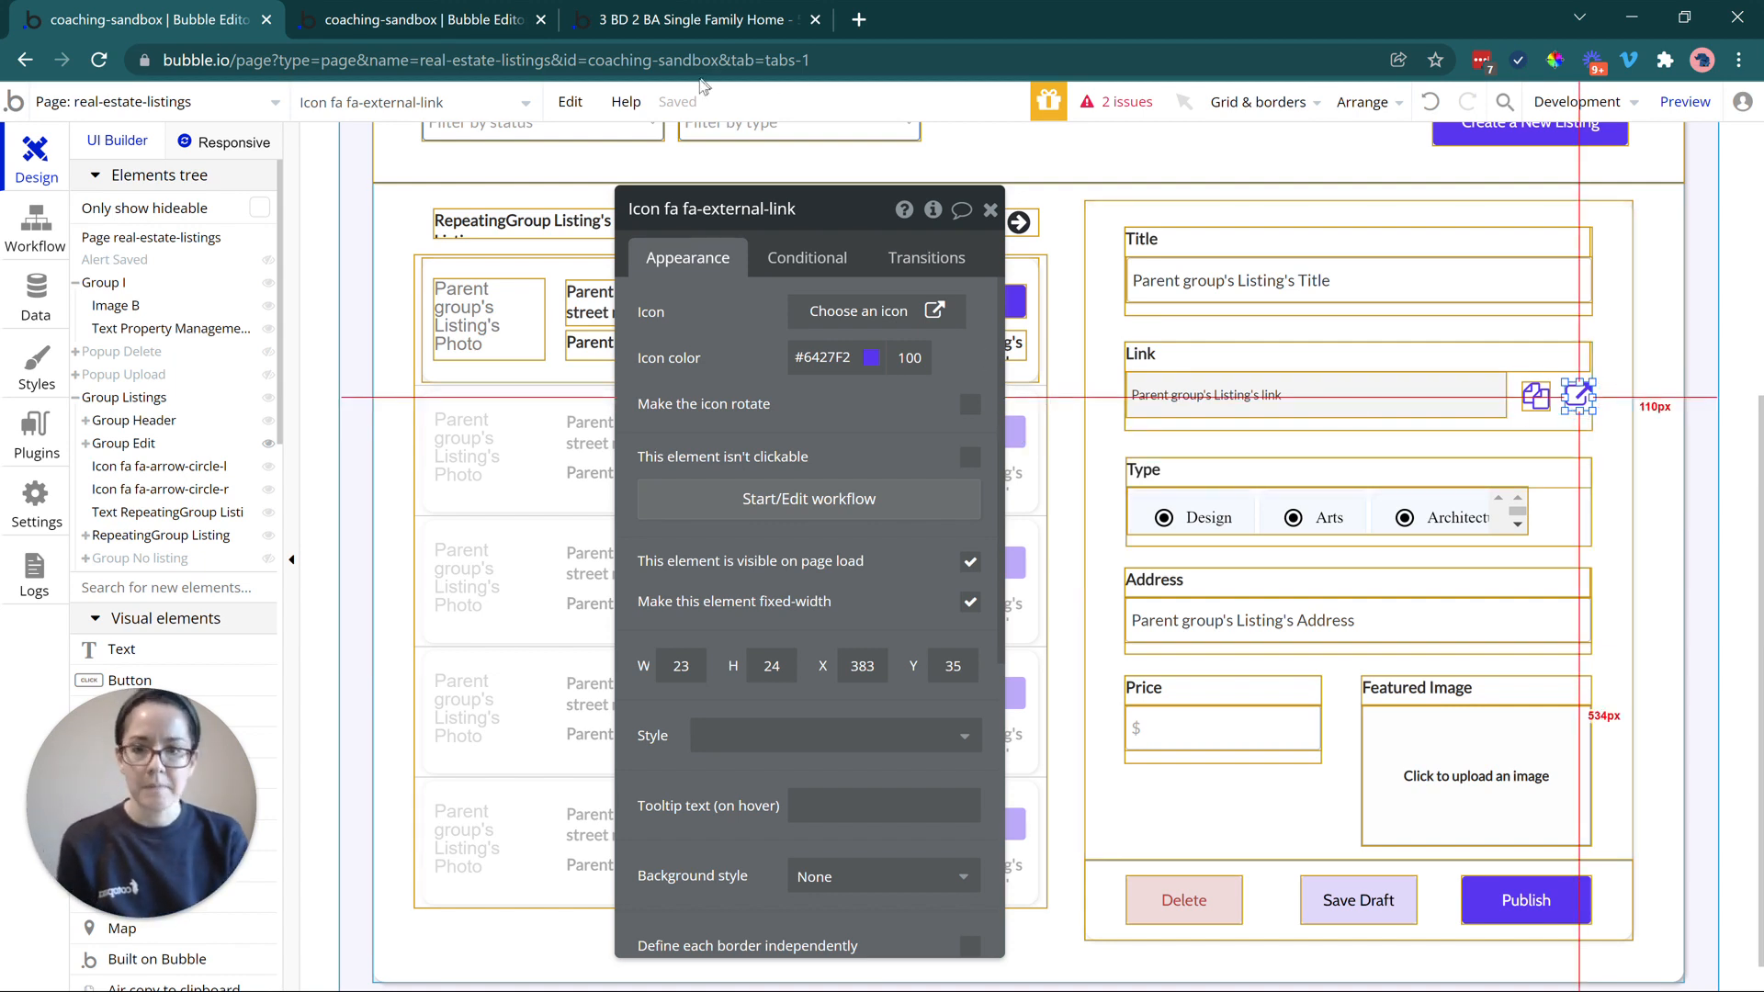
Switch to the real-estate-detail page editor and review the page's title and type of content properties
click(448, 30)
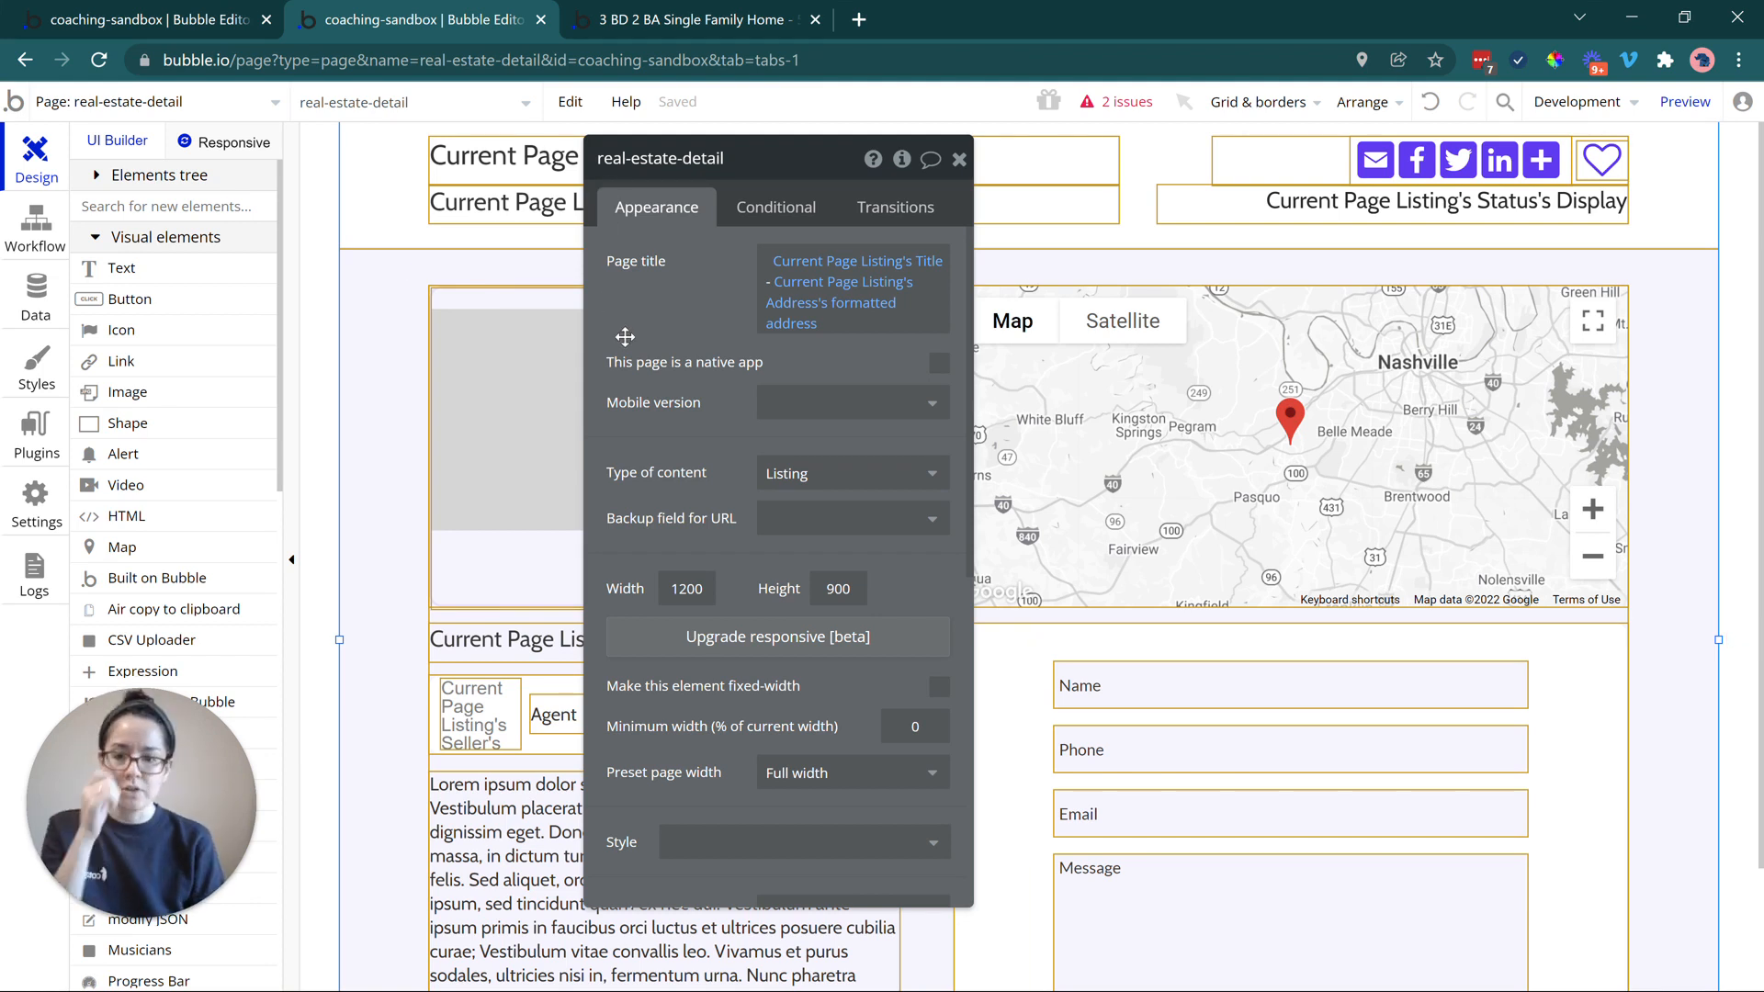
click(637, 367)
drag(670, 378, 764, 402)
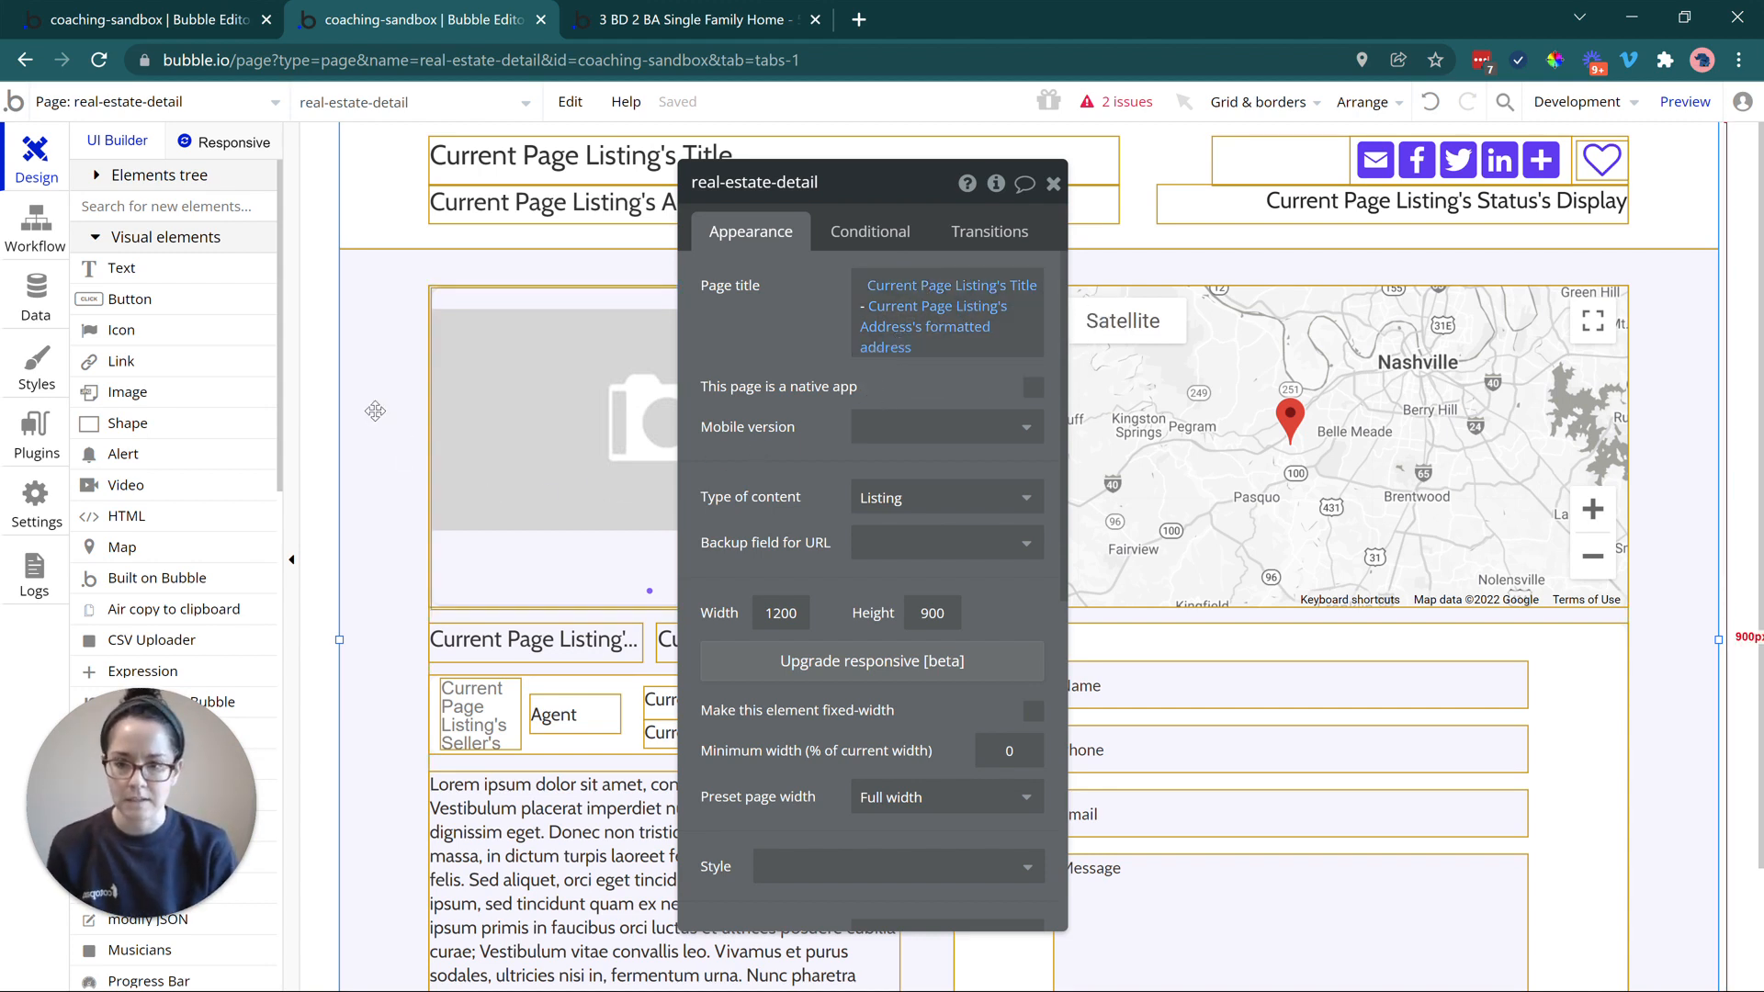
Inspect the dynamic data behind the detail page's title, address and status texts and the map's marker address
click(536, 165)
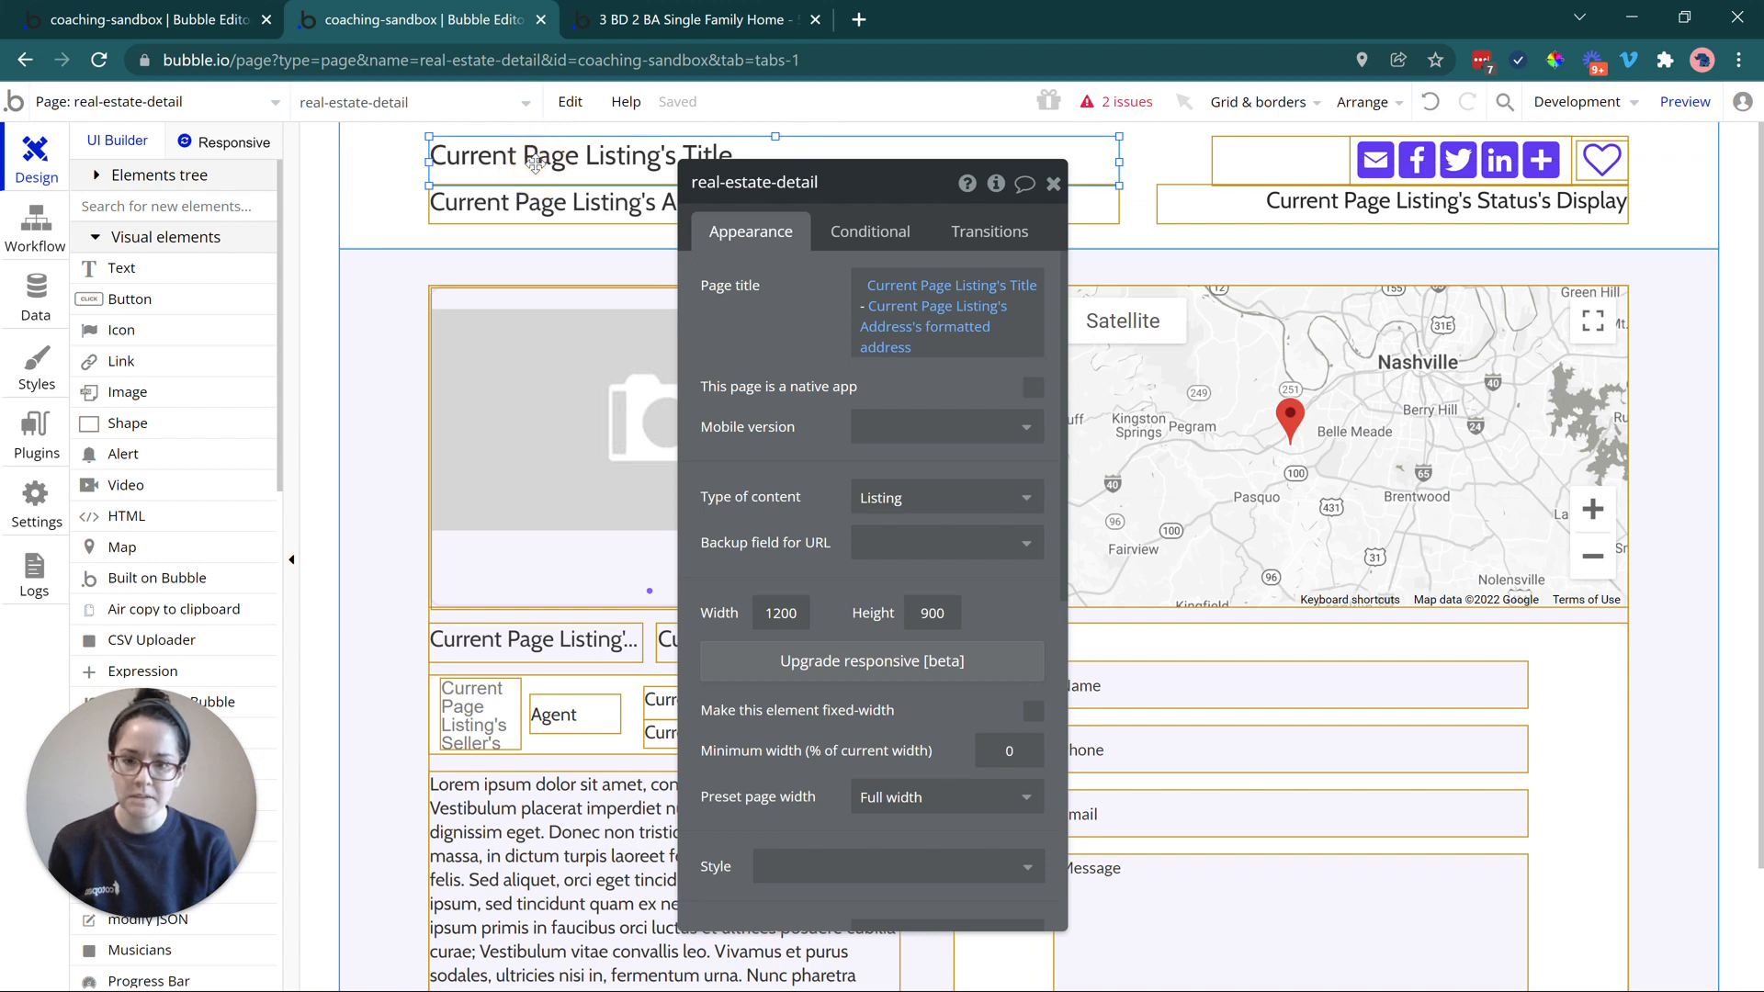
double_click(535, 163)
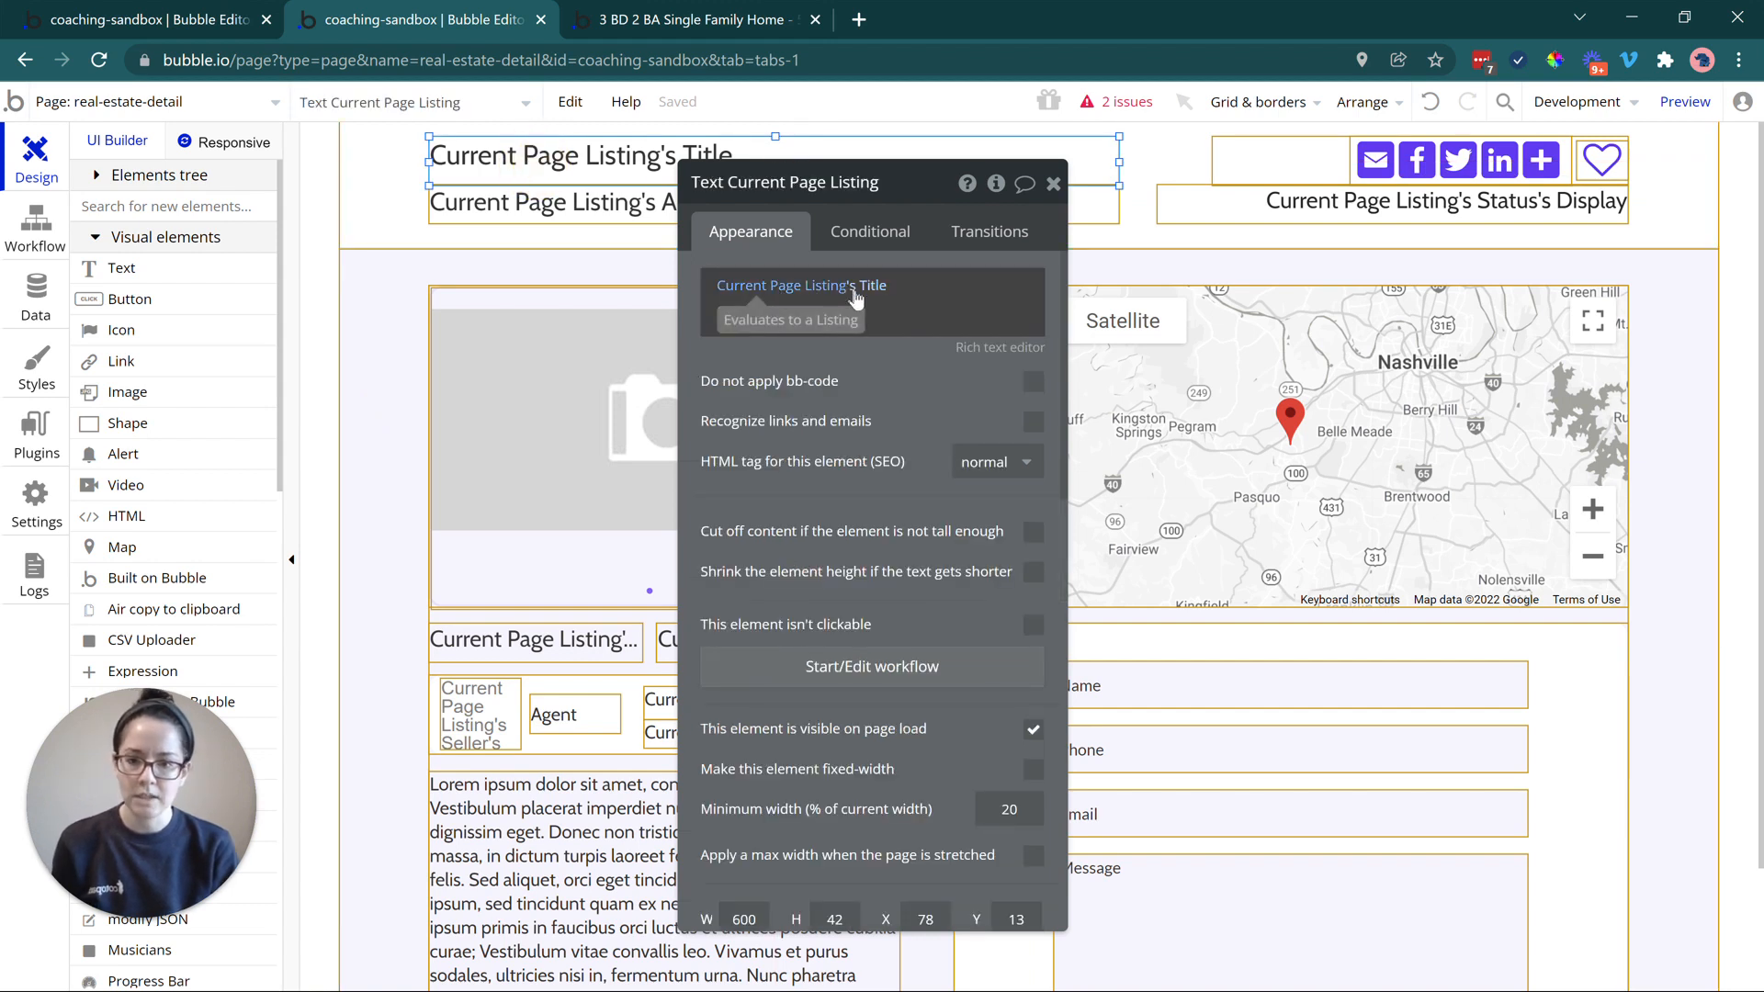
click(567, 202)
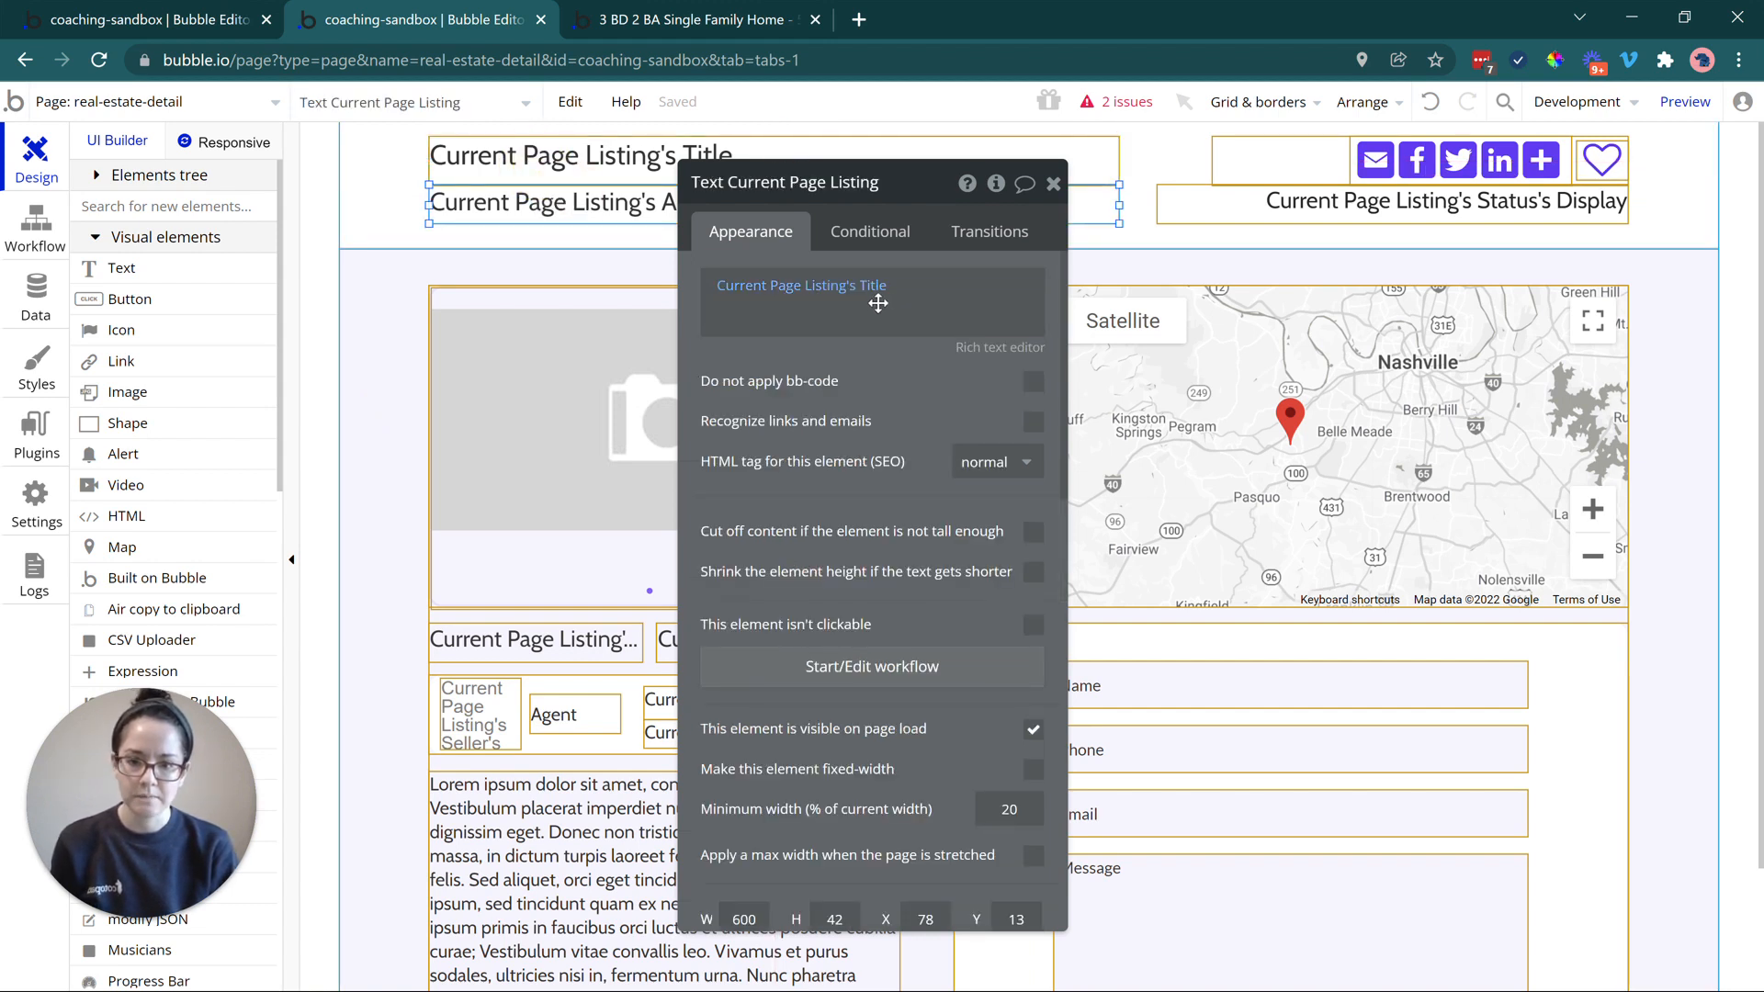
click(1288, 204)
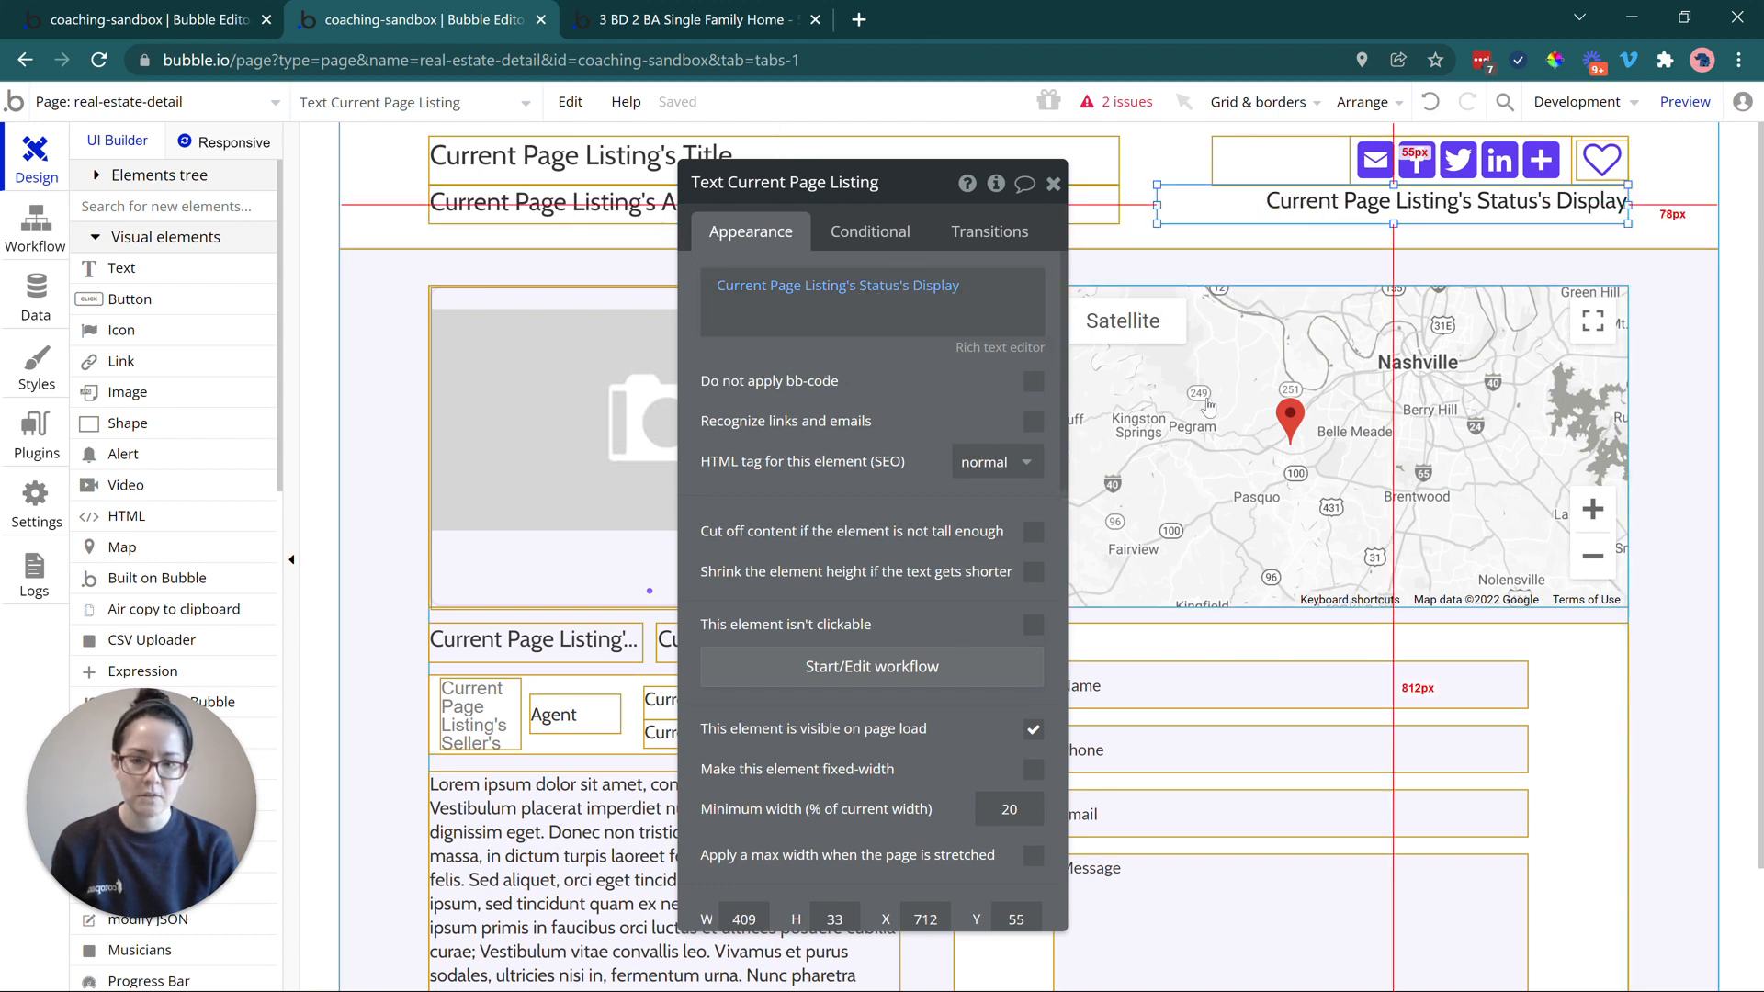
click(1218, 407)
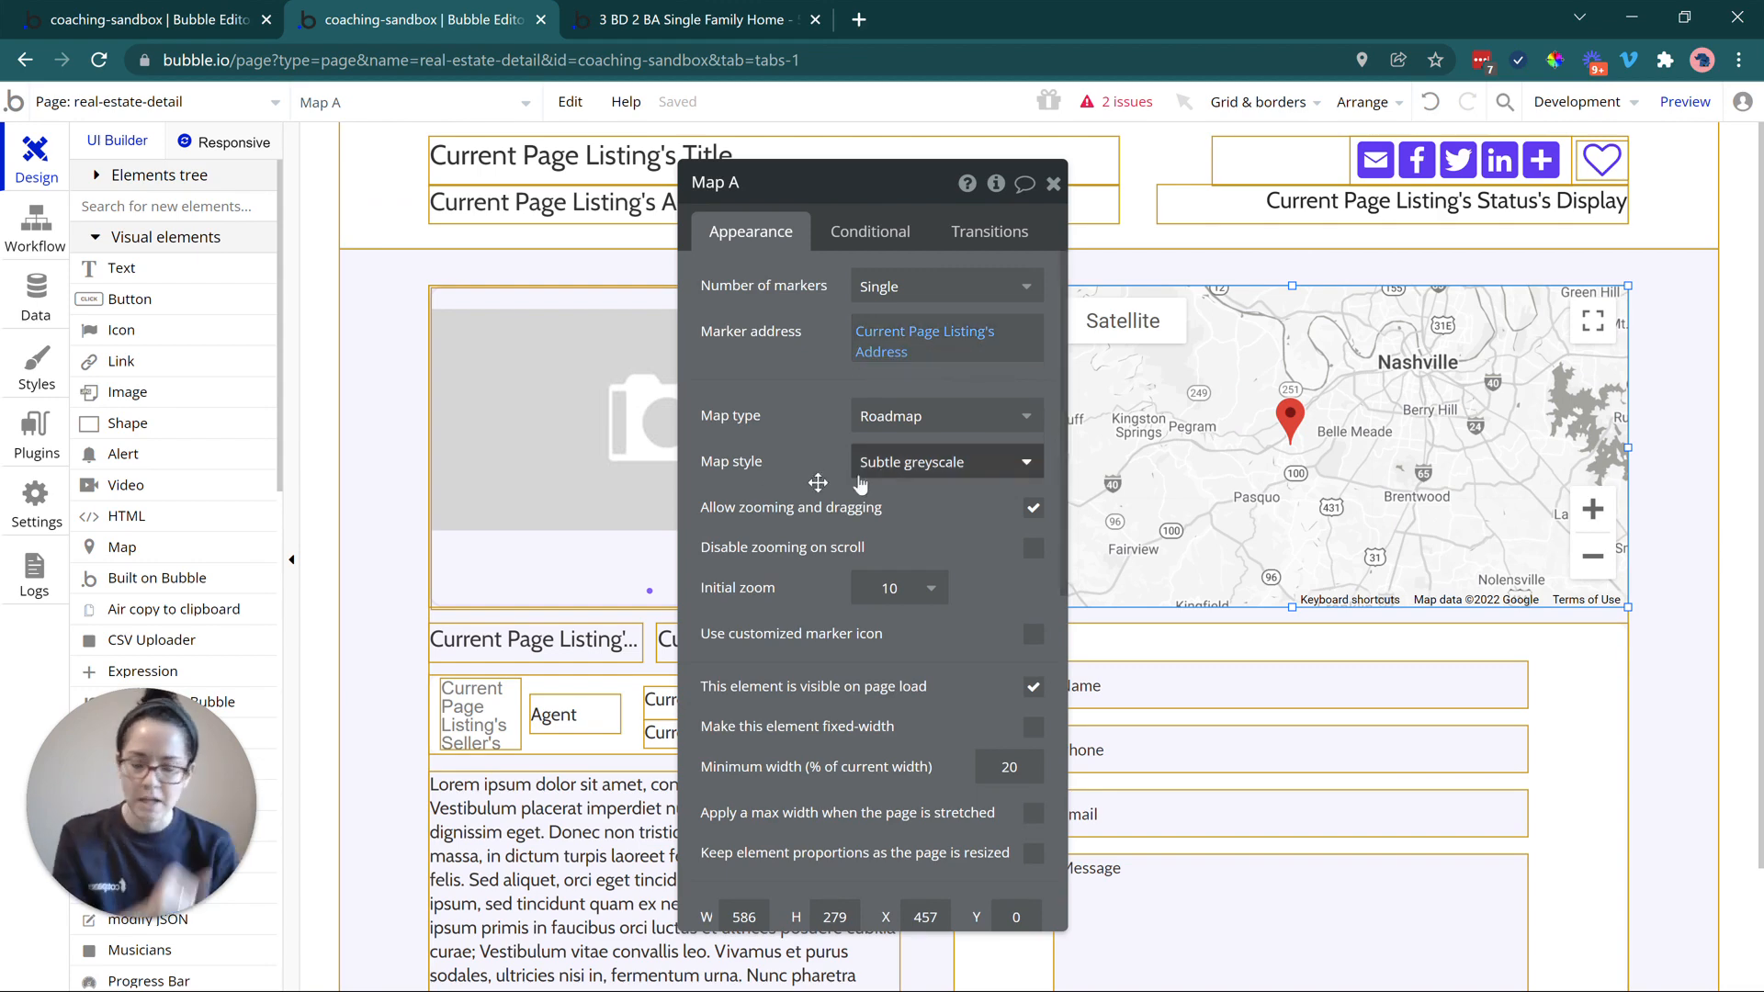
drag(809, 501, 1251, 497)
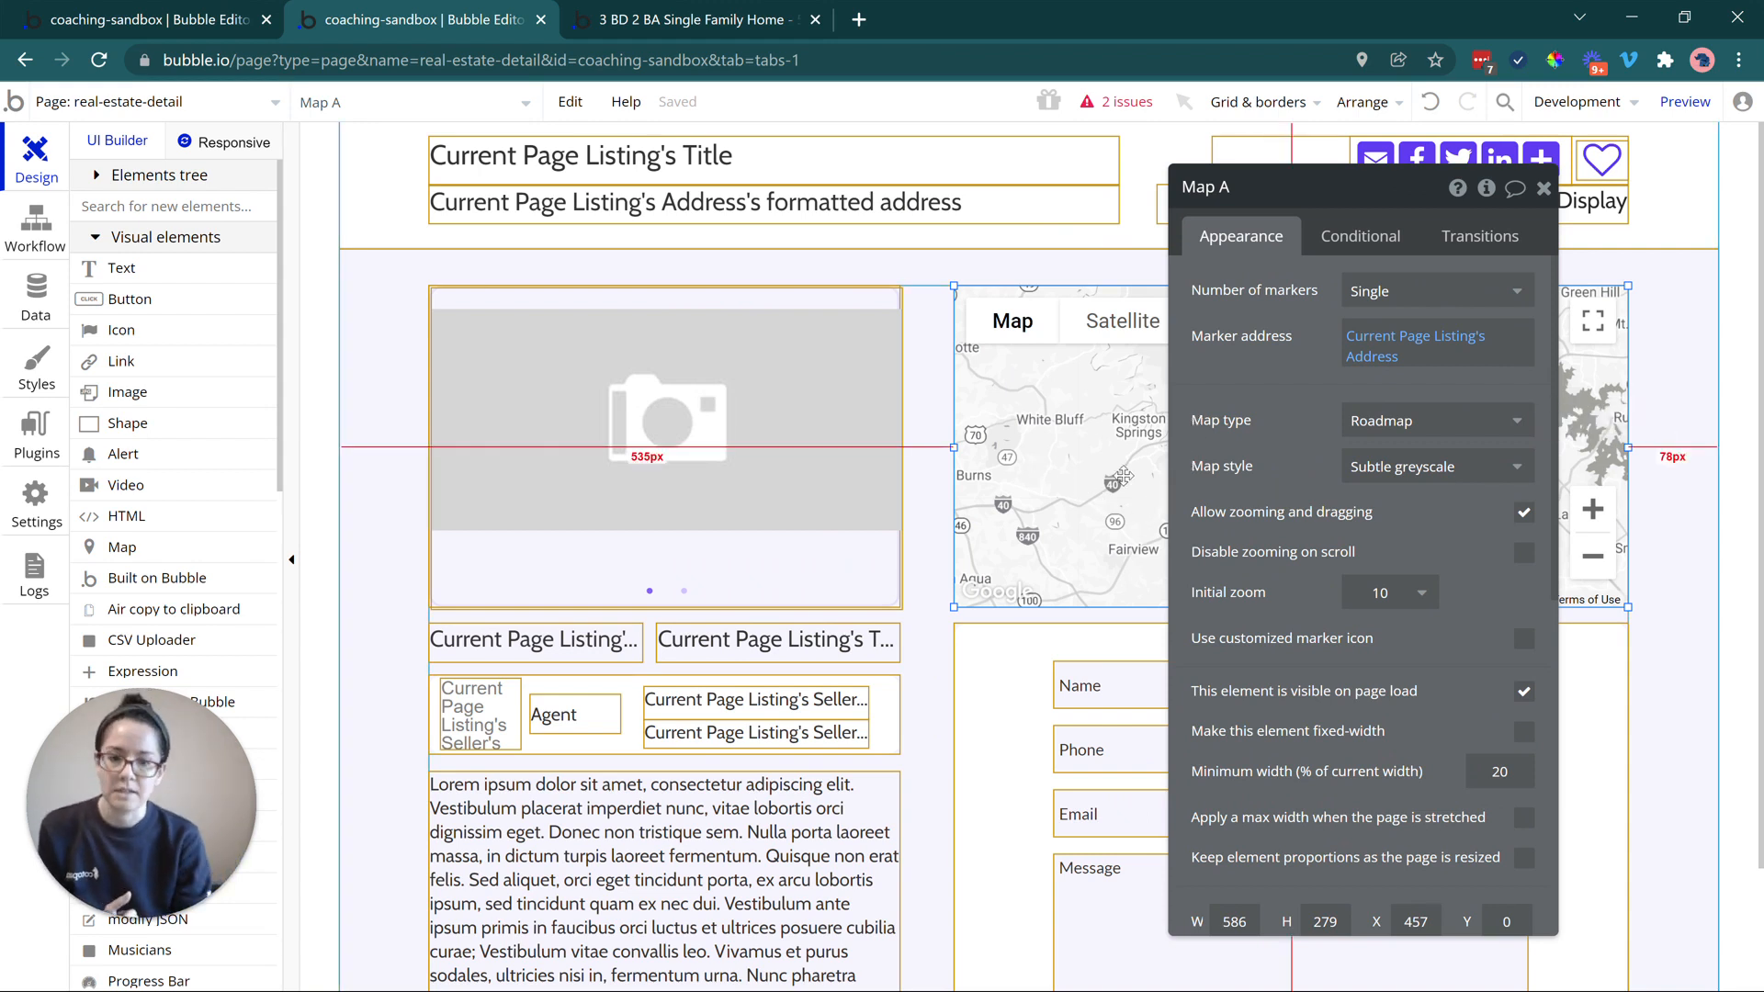
Search the page list for "real" and reopen the properties of the real-estate-detail page
click(89, 102)
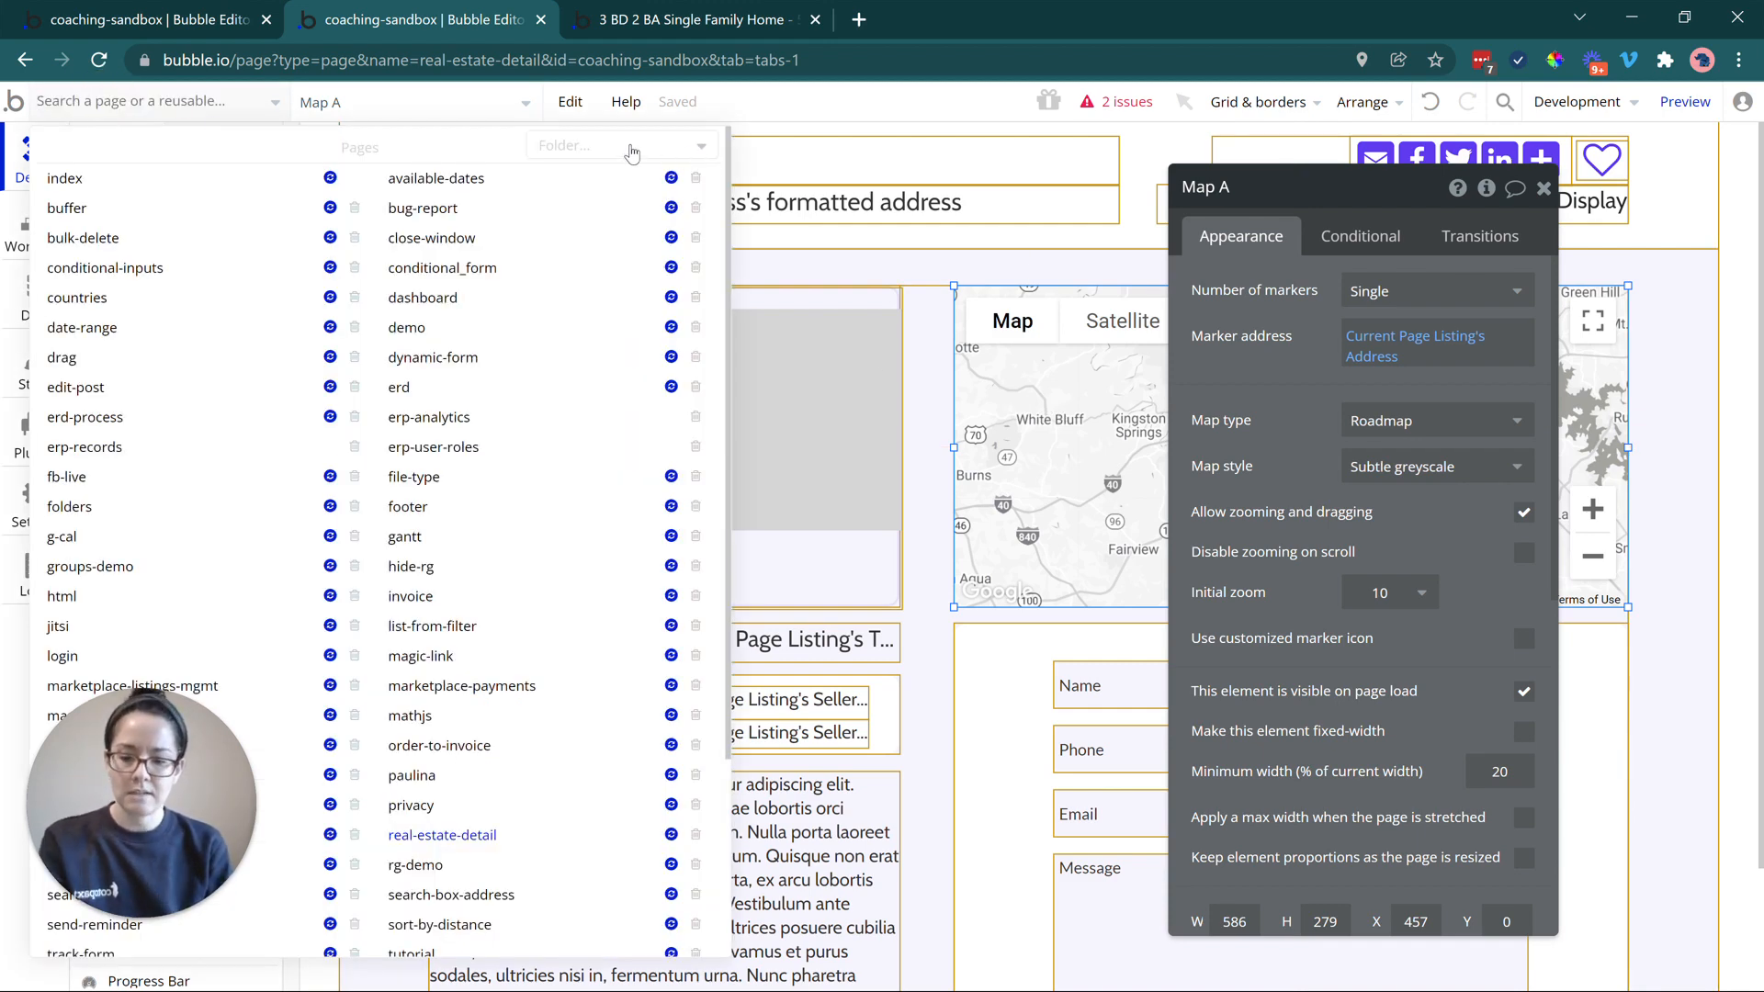
text(real)
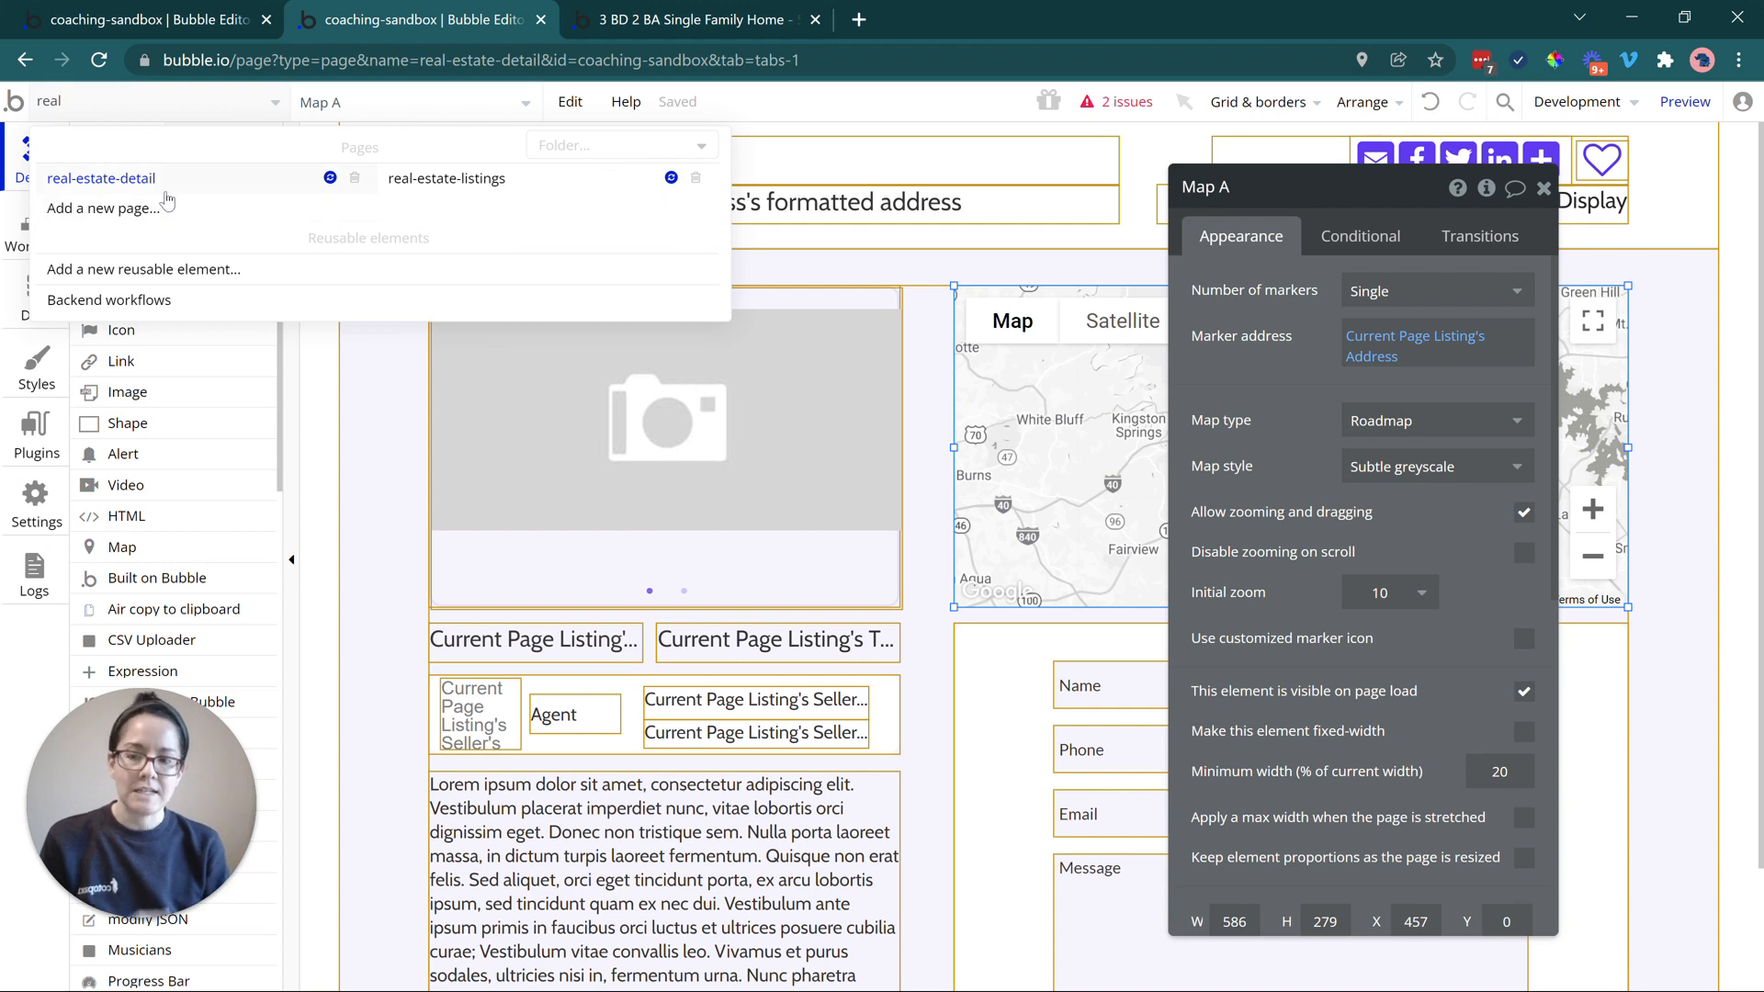
mouse_move(167, 196)
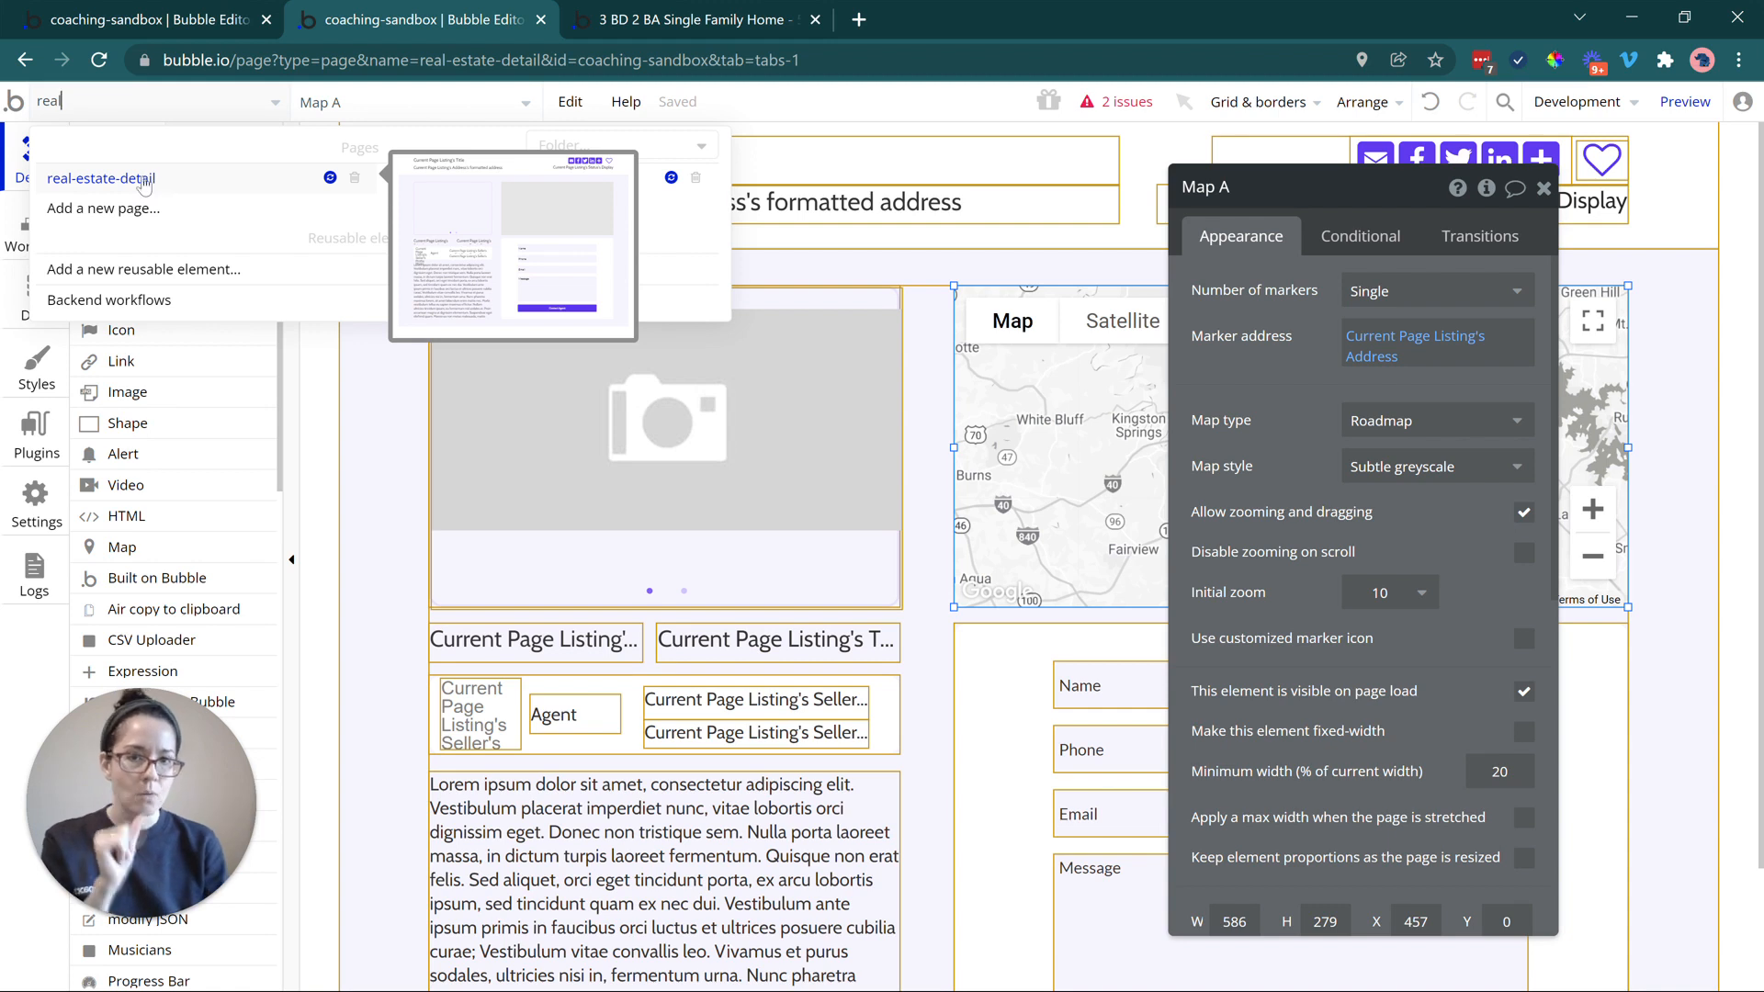
click(350, 453)
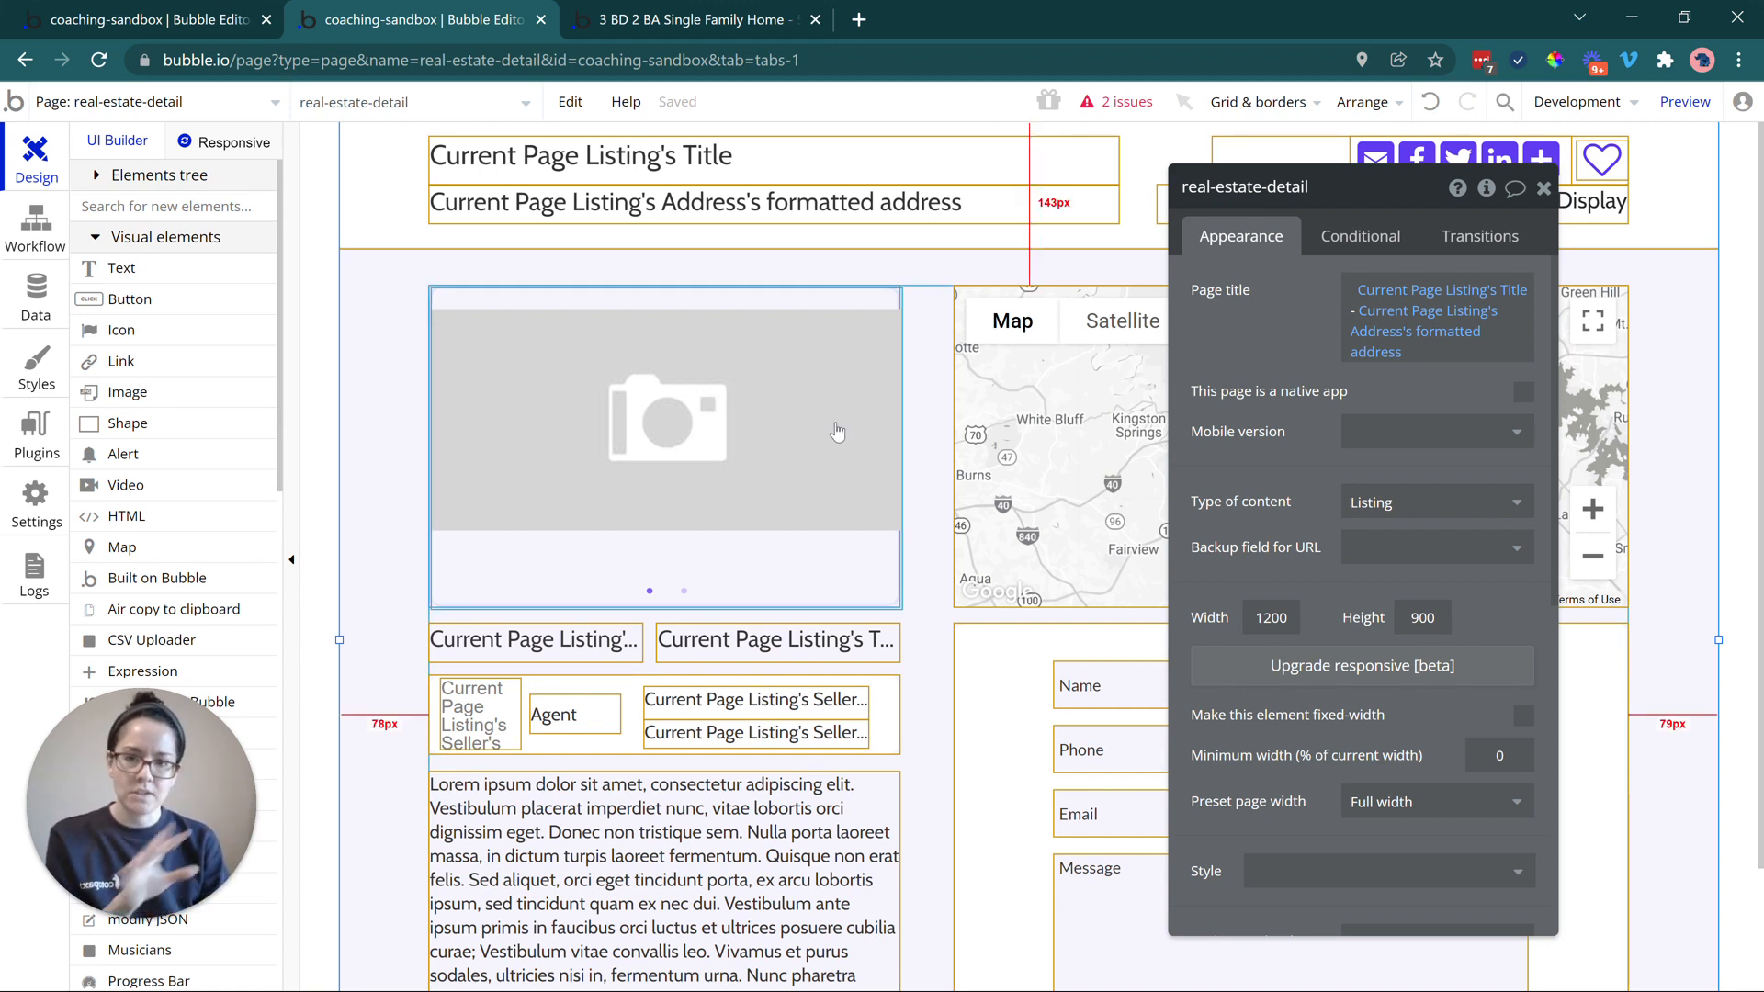
drag(1291, 421, 920, 411)
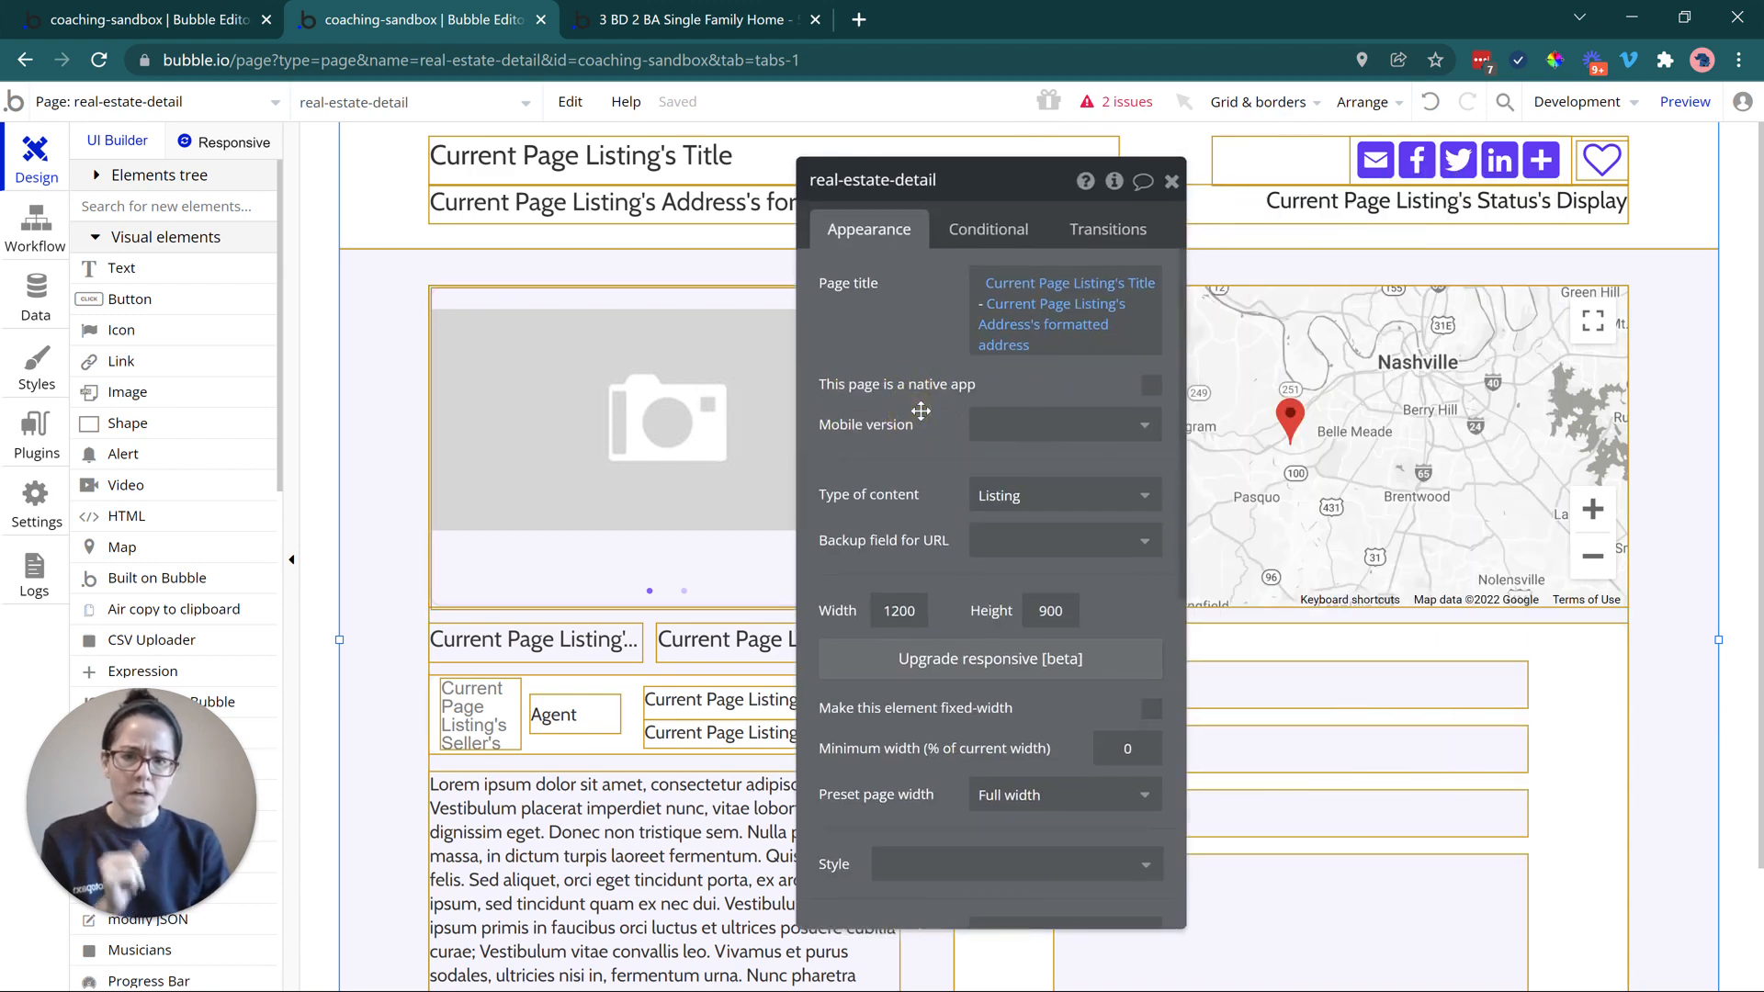